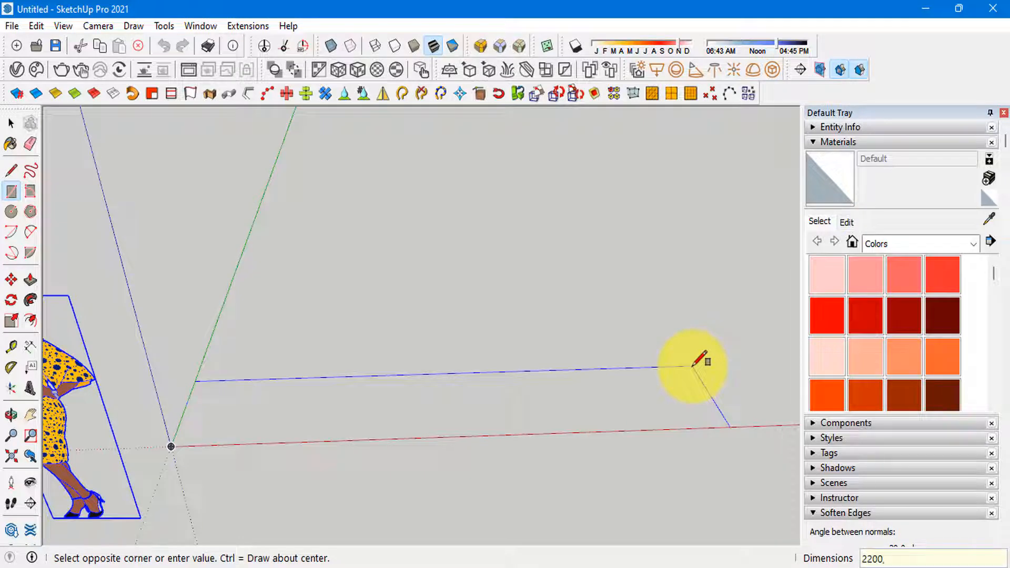
# Step: Draw a 2200 × 600 mm rectangle on the ground from the origin and reverse its face
pyautogui.press('Return')
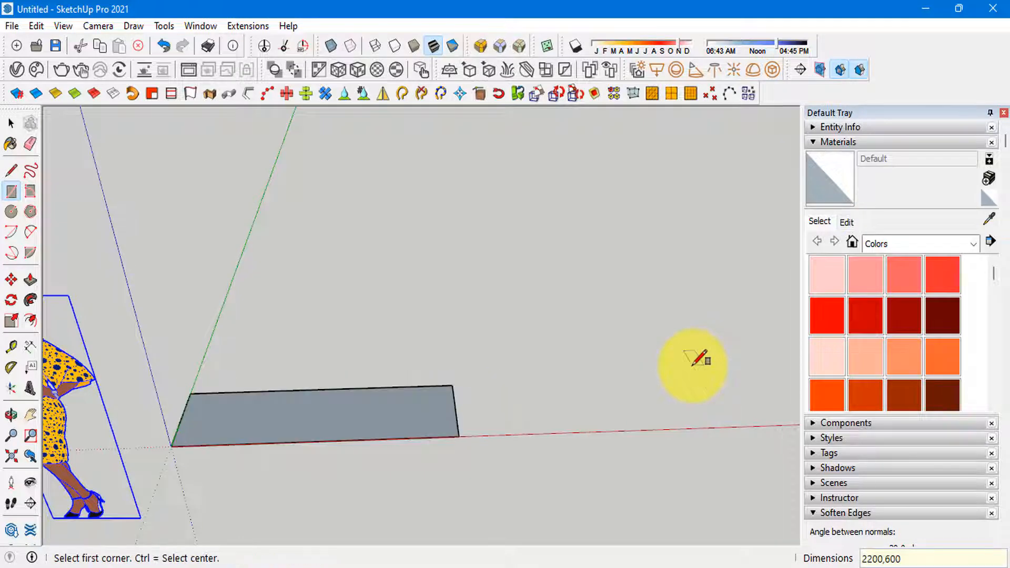
pyautogui.scroll(3, 339, 441)
pyautogui.press('space')
pyautogui.click(339, 425)
pyautogui.rightClick(360, 418)
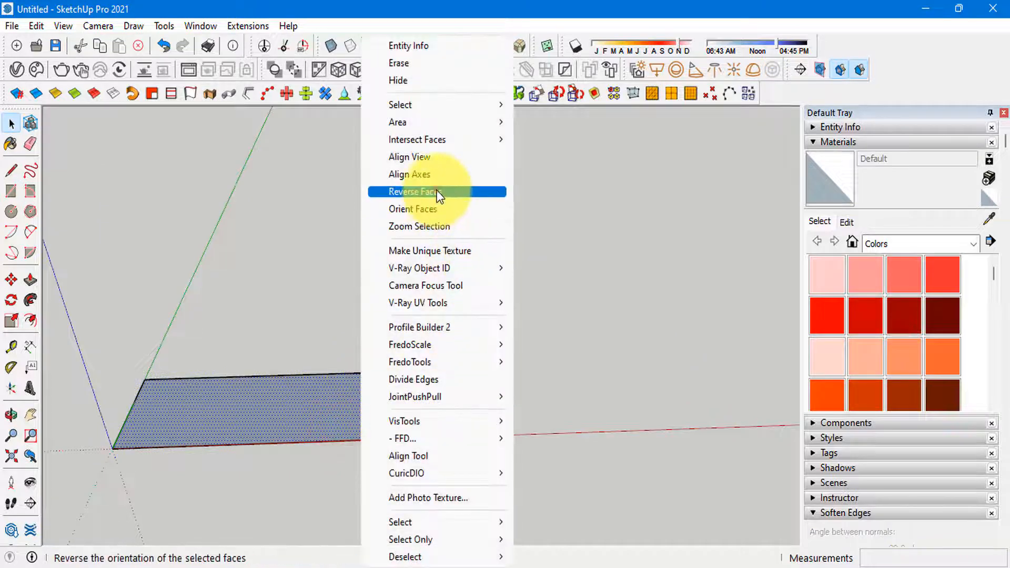
pyautogui.click(437, 190)
# Step: Group the reversed rectangle and consult the wardrobe reference photo mua-tu-quan-ao-o-dau.jpg
pyautogui.moveTo(437, 191)
pyautogui.mouseDown(button='middle')
pyautogui.moveTo(302, 408)
pyautogui.moveTo(472, 362)
pyautogui.moveTo(352, 391)
pyautogui.mouseUp(button='middle')
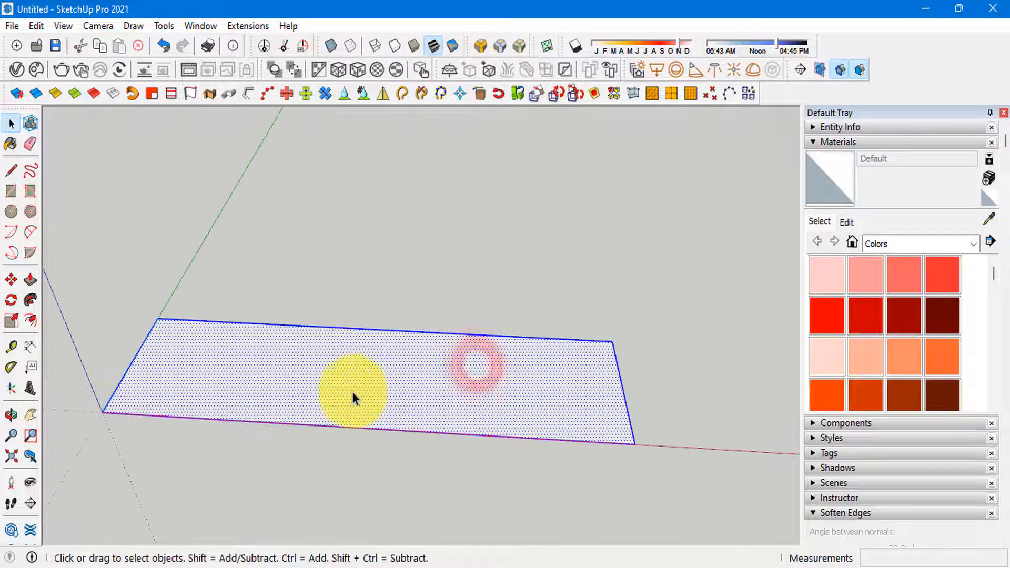
pyautogui.hotkey('ctrl', 'g')
pyautogui.hotkey('alt', 'Tab')
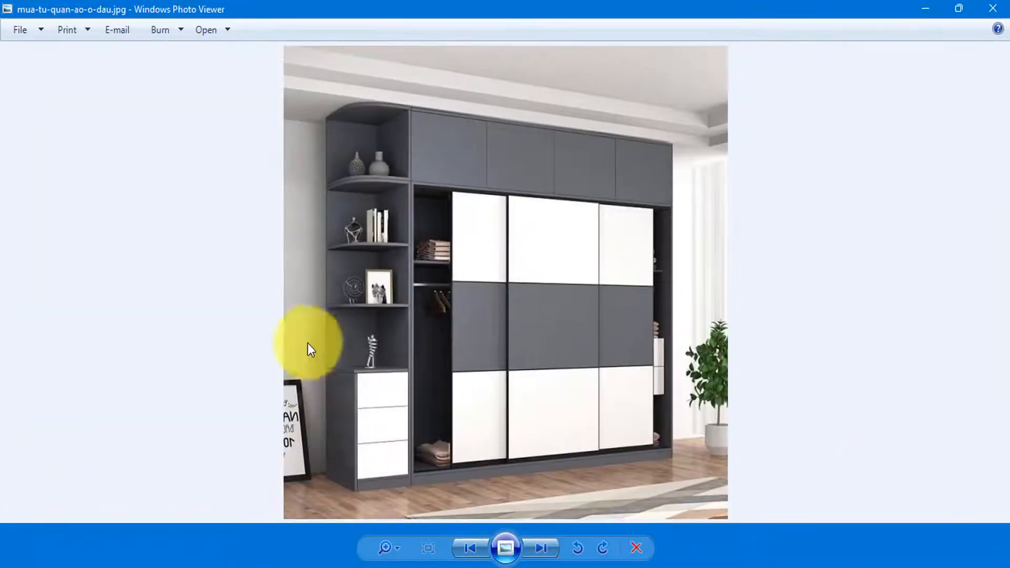
pyautogui.hotkey('alt', 'Tab')
pyautogui.moveTo(372, 390); pyautogui.dragTo(379, 401, button='middle')
pyautogui.hotkey('alt', 'Tab')
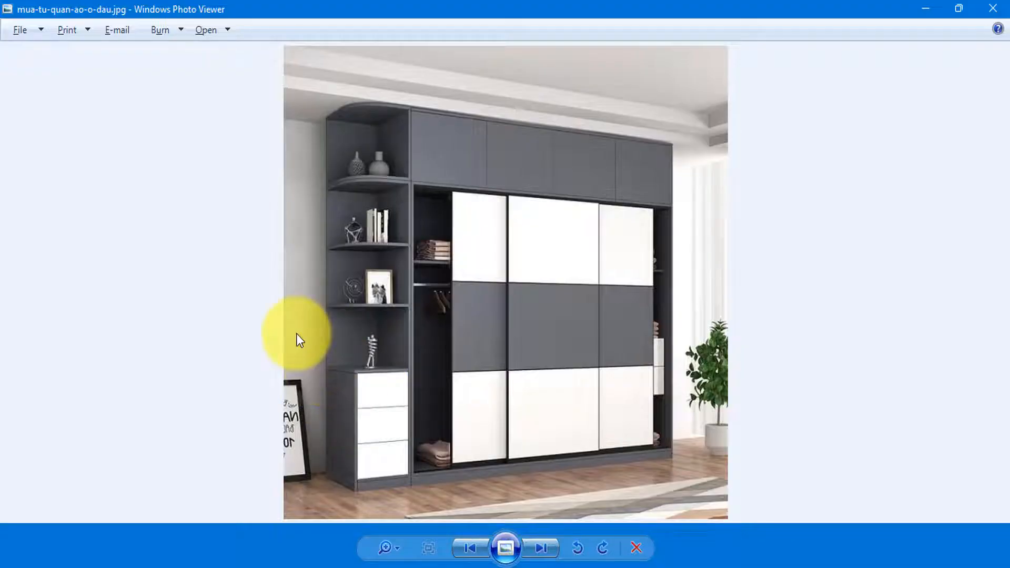
pyautogui.hotkey('alt', 'Tab')
# Step: Open the rectangle's group and push/pull its face up 70 mm to form the wardrobe base
pyautogui.moveTo(555, 329); pyautogui.dragTo(383, 401, button='middle')
pyautogui.doubleClick(384, 395)
pyautogui.click(512, 377)
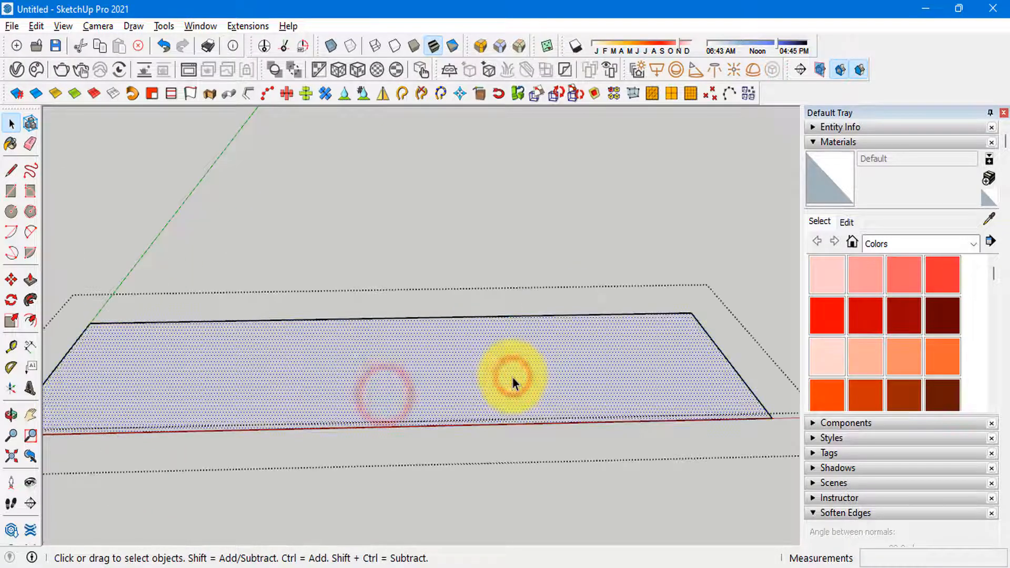
pyautogui.press('p')
pyautogui.moveTo(519, 374); pyautogui.dragTo(520, 361)
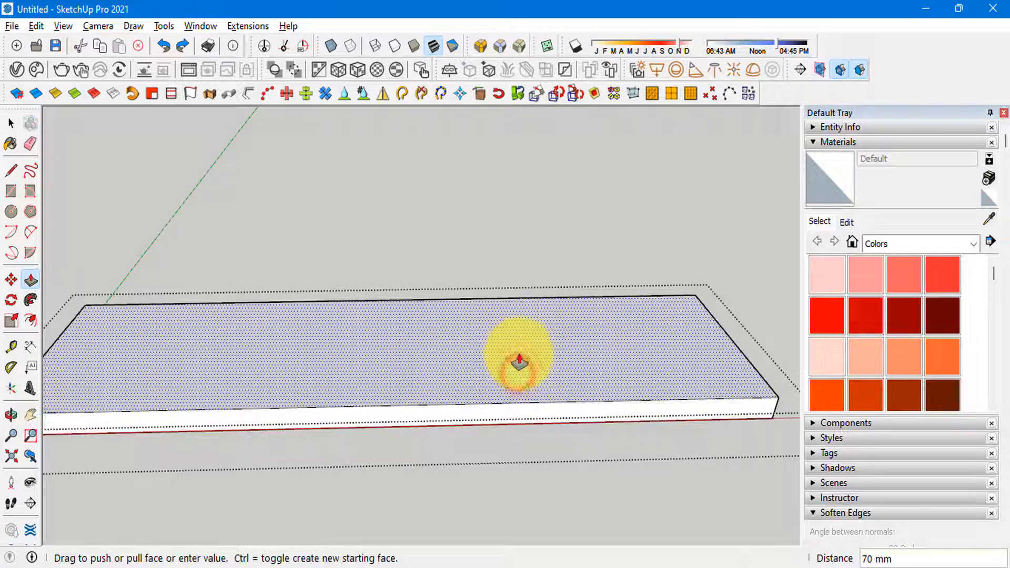
pyautogui.press('Return')
pyautogui.press('space')
pyautogui.press('Escape')
pyautogui.scroll(-2, 520, 361)
pyautogui.moveTo(519, 361); pyautogui.dragTo(431, 367, button='middle')
pyautogui.click(427, 367)
pyautogui.scroll(3, 274, 360)
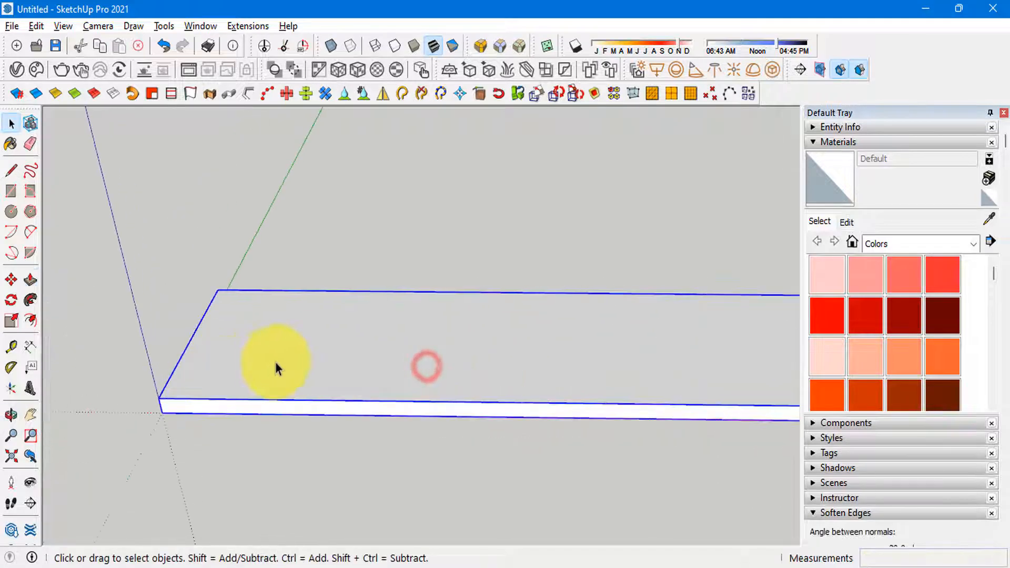
pyautogui.moveTo(274, 359); pyautogui.dragTo(393, 369, button='middle')
pyautogui.scroll(1, 394, 372)
pyautogui.keyDown('shift'); pyautogui.moveTo(405, 415); pyautogui.dragTo(363, 414, button='middle'); pyautogui.keyUp('shift')
pyautogui.scroll(2, 229, 414)
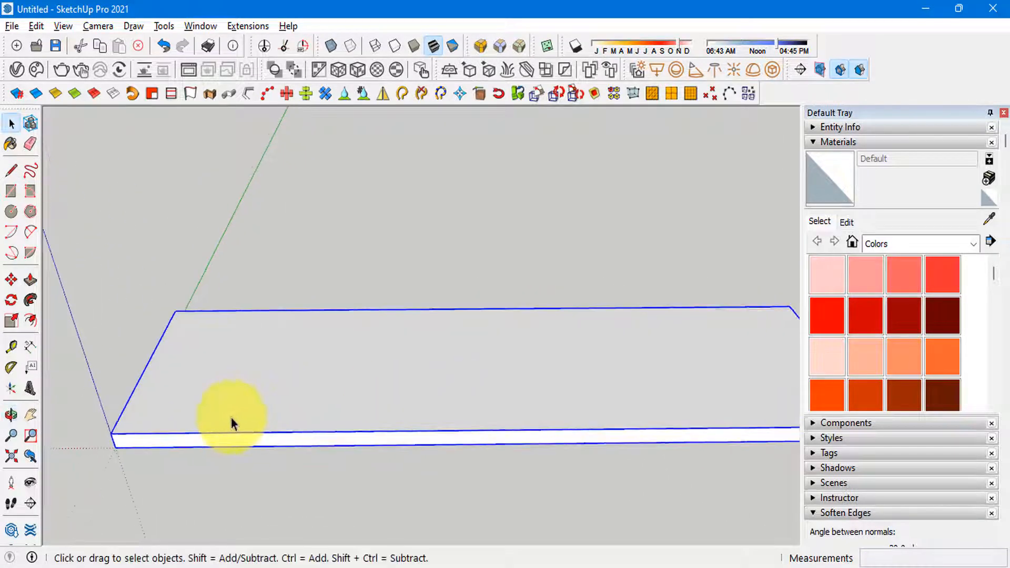
pyautogui.keyDown('shift'); pyautogui.moveTo(237, 395); pyautogui.dragTo(225, 361, button='middle'); pyautogui.keyUp('shift')
pyautogui.scroll(-2, 220, 363)
pyautogui.press('r')
pyautogui.scroll(3, 200, 395)
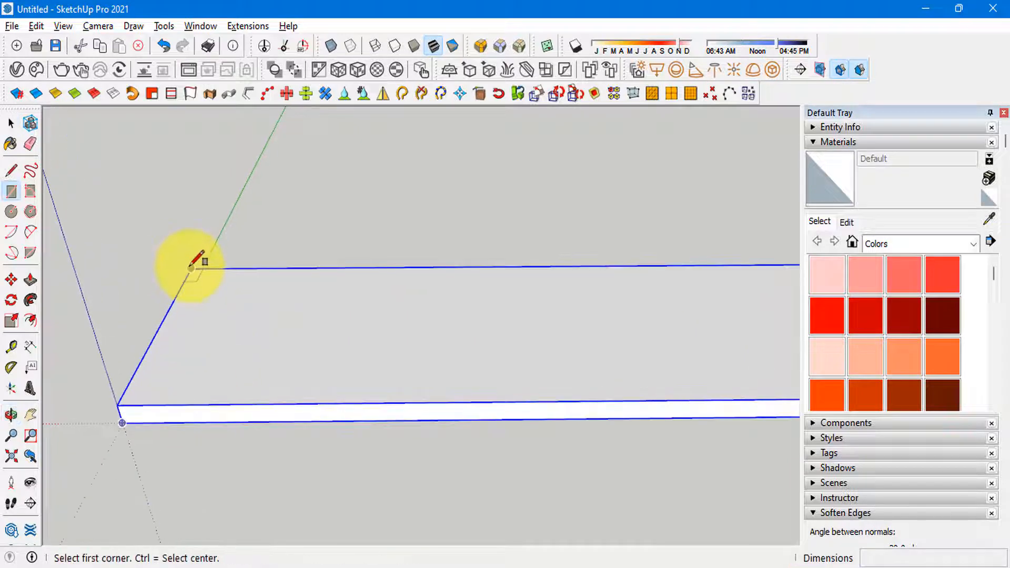
pyautogui.click(191, 266)
pyautogui.press('space')
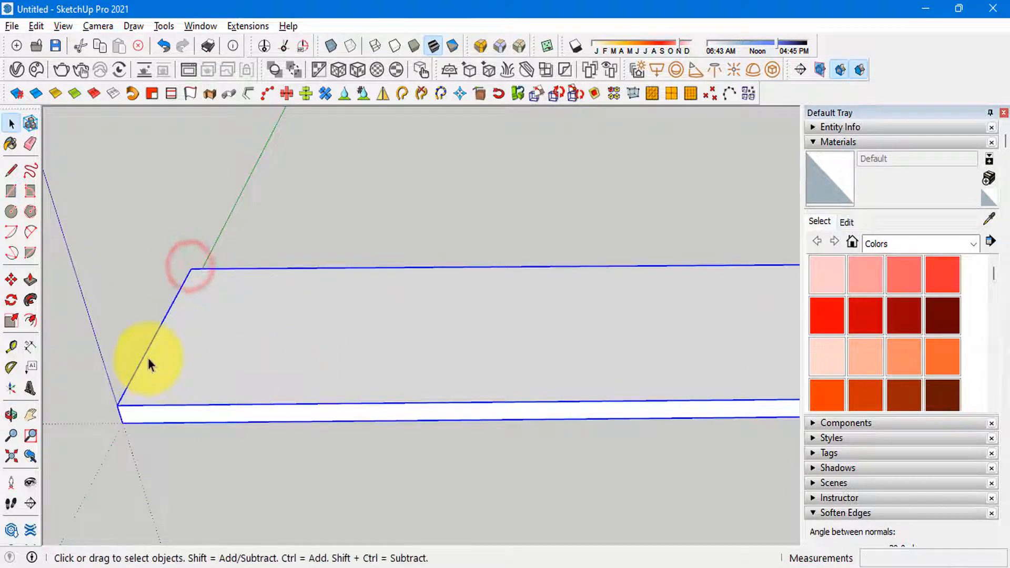
# Step: Copy the top face of the base and paste it in place outside the base group
pyautogui.doubleClick(198, 365)
pyautogui.hotkey('ctrl', 'c')
pyautogui.press('Escape')
pyautogui.hotkey('ctrl', 'shift', 'v')
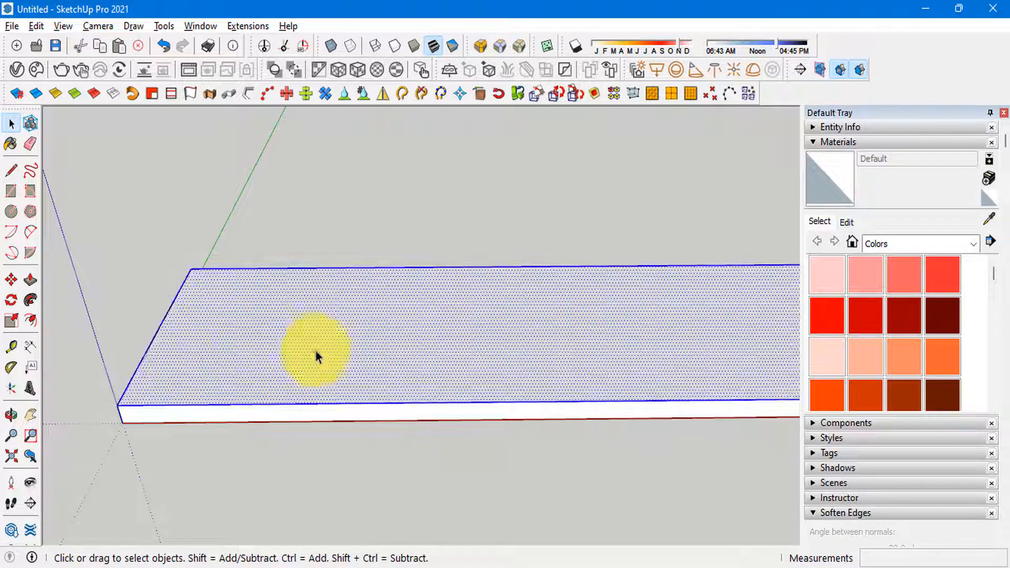
# Step: Copy the pasted face's left short edge along the red axis to split the face in two
pyautogui.scroll(2, 181, 345)
pyautogui.click(135, 349)
pyautogui.press('m')
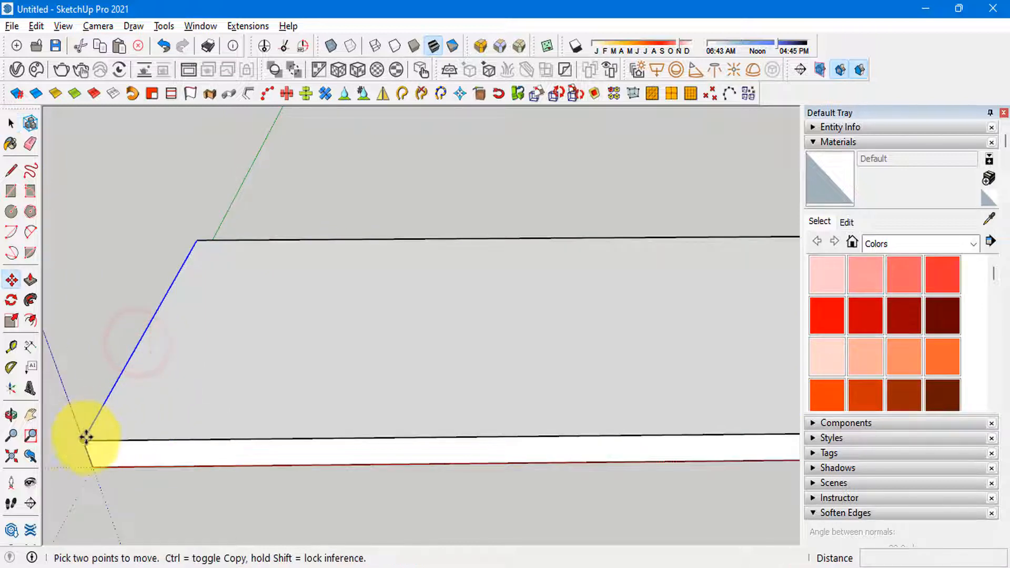
pyautogui.click(84, 440)
pyautogui.press('ctrl')
pyautogui.press('Return')
pyautogui.press('space')
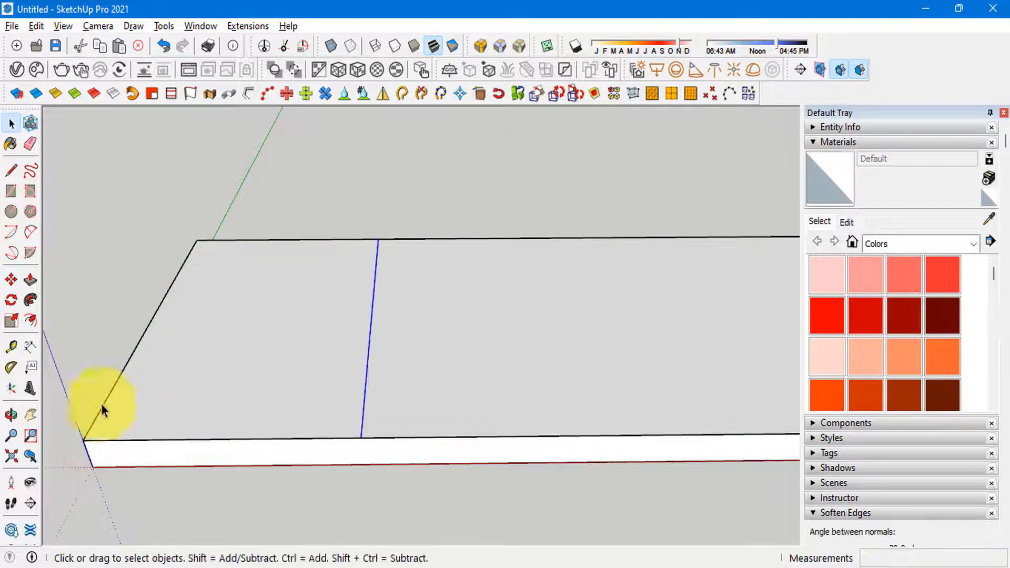
# Step: Group the larger right-hand part of the split face on top of the base
pyautogui.scroll(-4, 127, 395)
pyautogui.moveTo(184, 358); pyautogui.dragTo(363, 395, button='middle')
pyautogui.scroll(-2, 362, 390)
pyautogui.click(351, 392)
pyautogui.scroll(2, 373, 335)
pyautogui.click(373, 333)
pyautogui.click(145, 363)
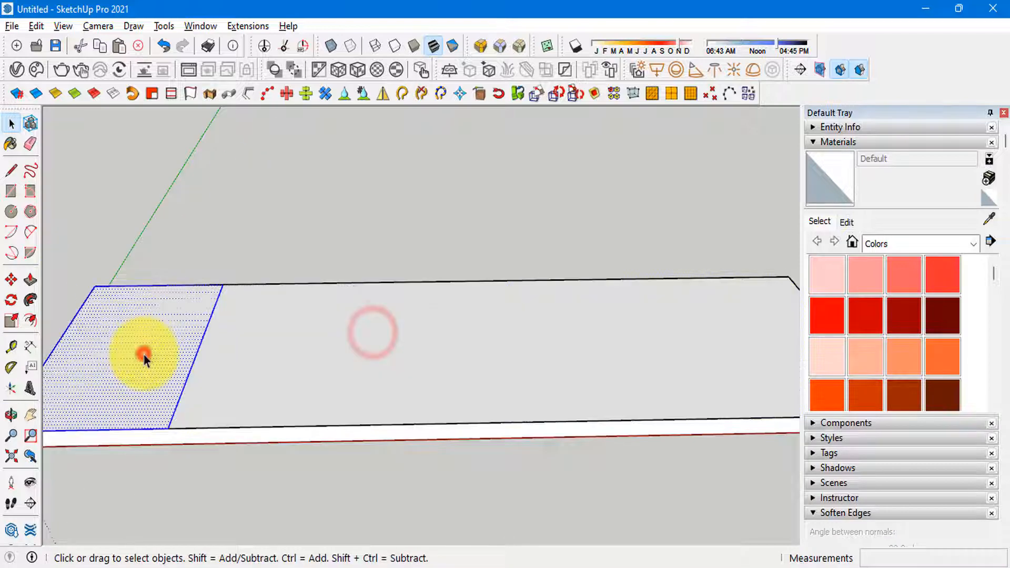
pyautogui.click(403, 369)
pyautogui.doubleClick(453, 367)
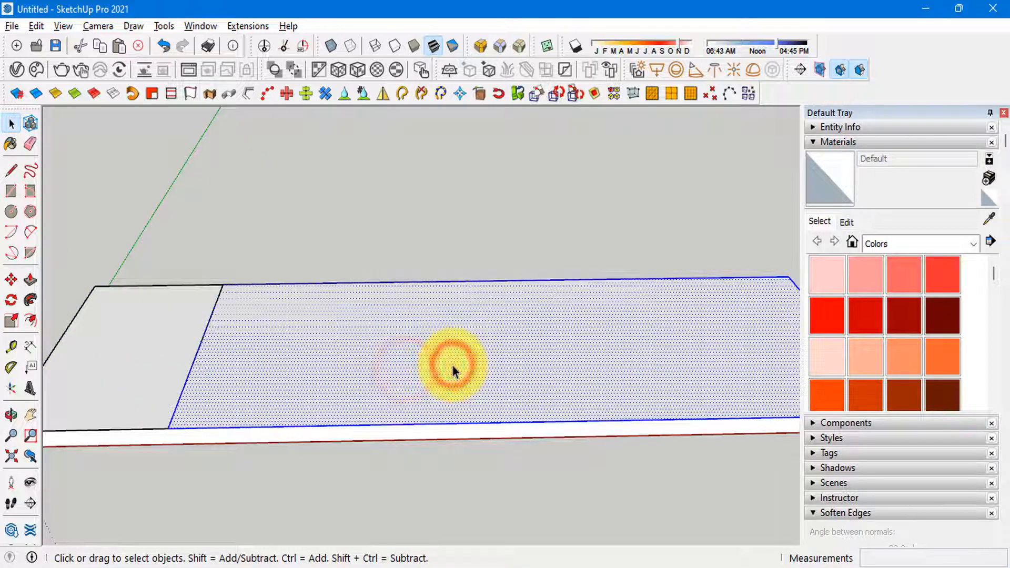
pyautogui.moveTo(453, 364); pyautogui.dragTo(378, 368, button='middle')
pyautogui.keyDown('shift'); pyautogui.moveTo(380, 427); pyautogui.dragTo(409, 400, button='middle'); pyautogui.keyUp('shift')
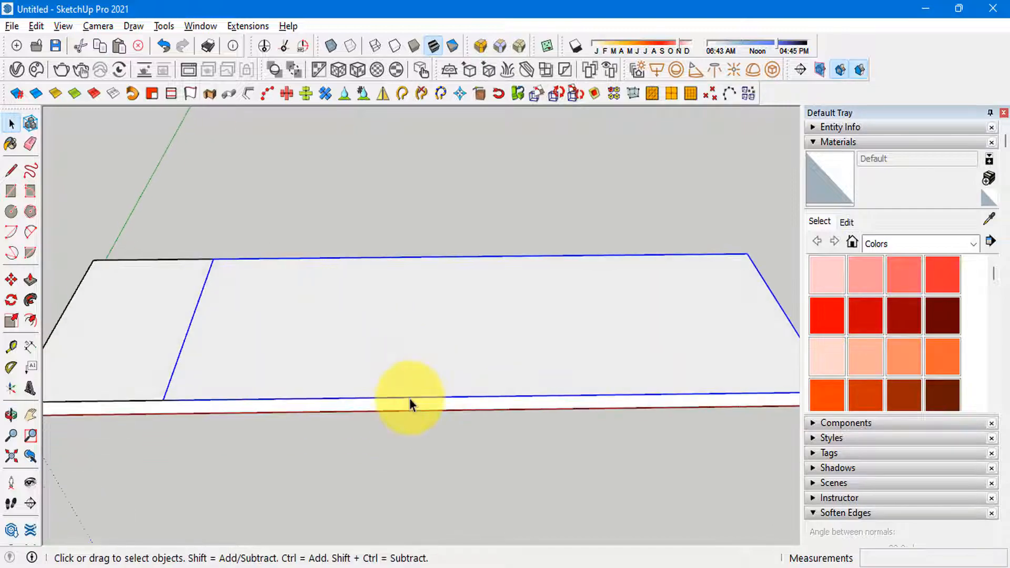
# Step: Check the wardrobe photo, and push/pull the face in the larger panel's group up 17 mm
pyautogui.hotkey('alt', 'Tab')
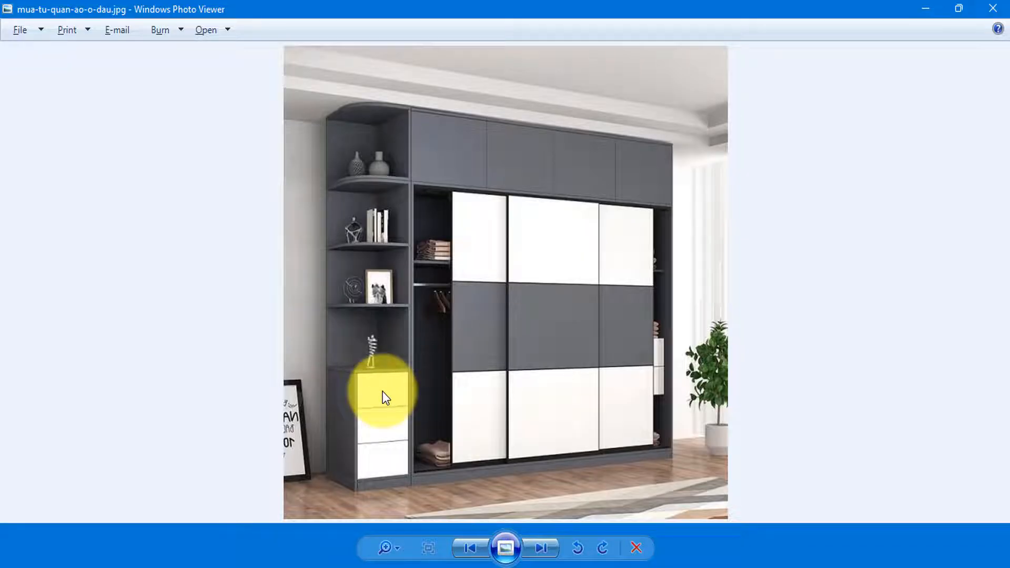
pyautogui.hotkey('alt', 'Tab')
pyautogui.moveTo(280, 411)
pyautogui.mouseDown(button='middle')
pyautogui.moveTo(327, 388)
pyautogui.moveTo(334, 360)
pyautogui.moveTo(443, 317)
pyautogui.mouseUp(button='middle')
pyautogui.hotkey('alt', 'Tab')
pyautogui.hotkey('alt', 'Tab')
pyautogui.click(443, 316)
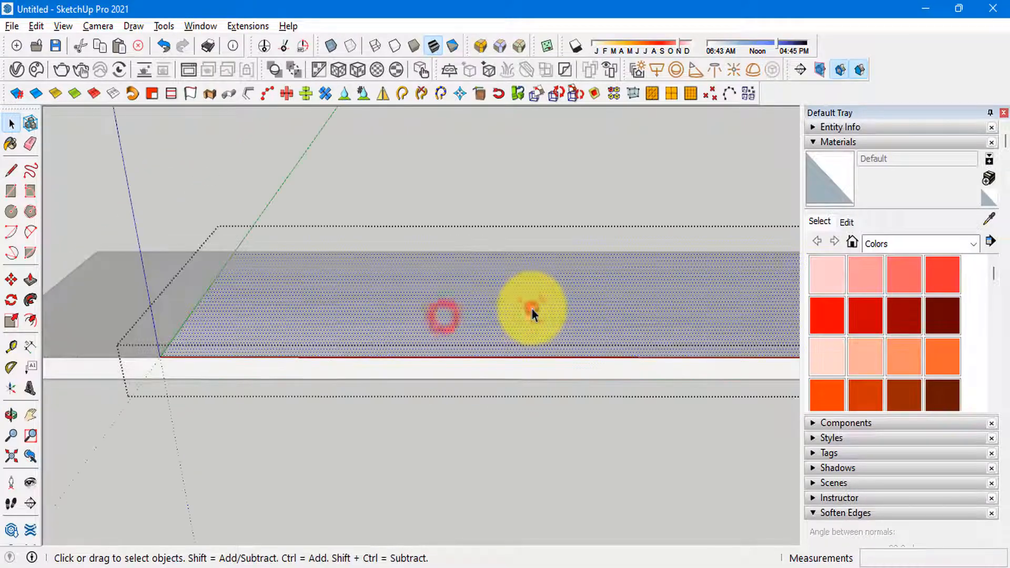
pyautogui.press('p')
pyautogui.click(532, 309)
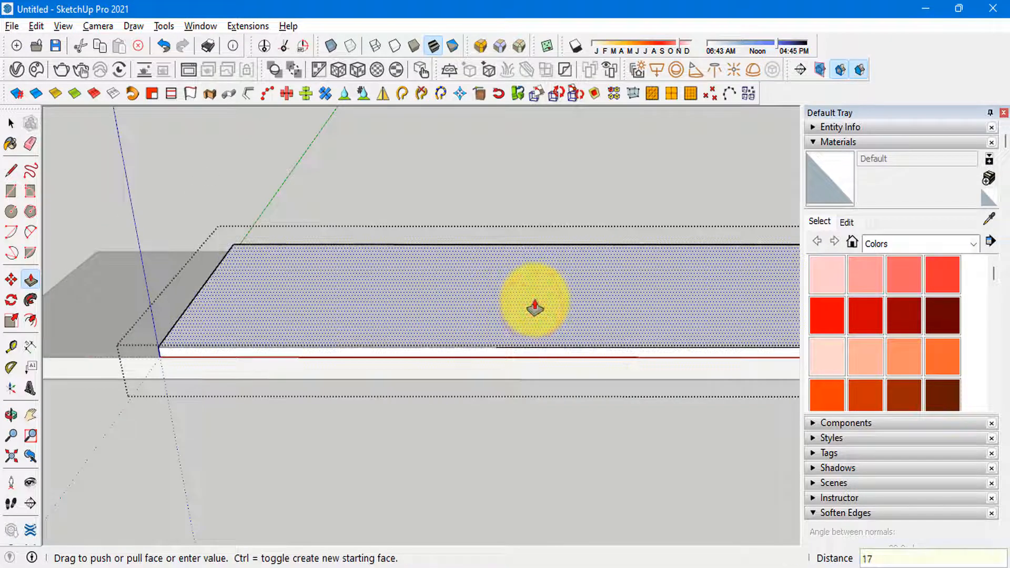
pyautogui.press('Return')
pyautogui.press('space')
# Step: Close the panel group and save the model as Untitled.skp in the Documents folder
pyautogui.click(476, 413)
pyautogui.scroll(-1, 476, 410)
pyautogui.scroll(-2, 369, 345)
pyautogui.keyDown('shift'); pyautogui.moveTo(373, 345); pyautogui.dragTo(277, 409, button='middle'); pyautogui.keyUp('shift')
pyautogui.click(334, 345)
pyautogui.hotkey('ctrl', 's')
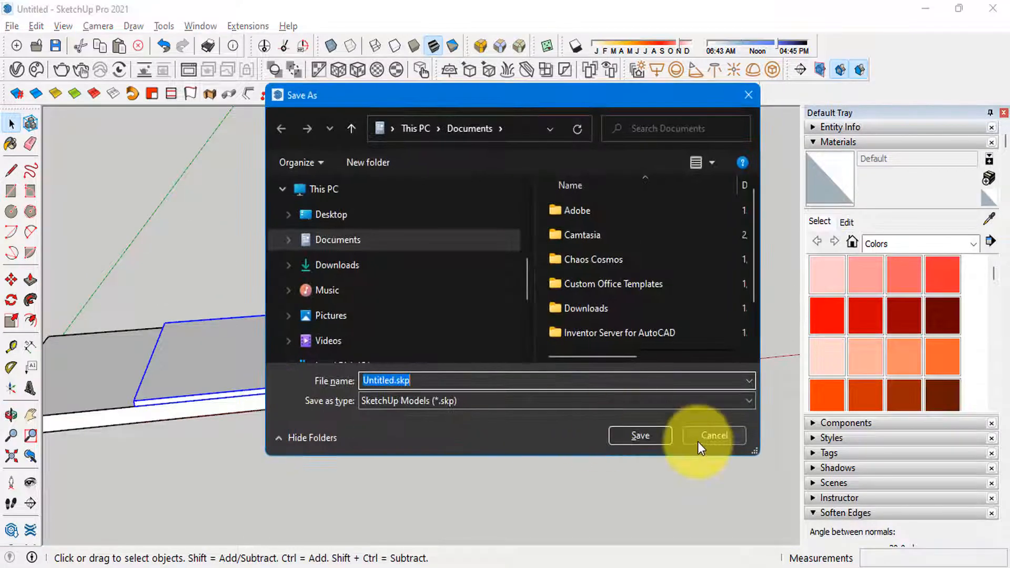
pyautogui.click(627, 437)
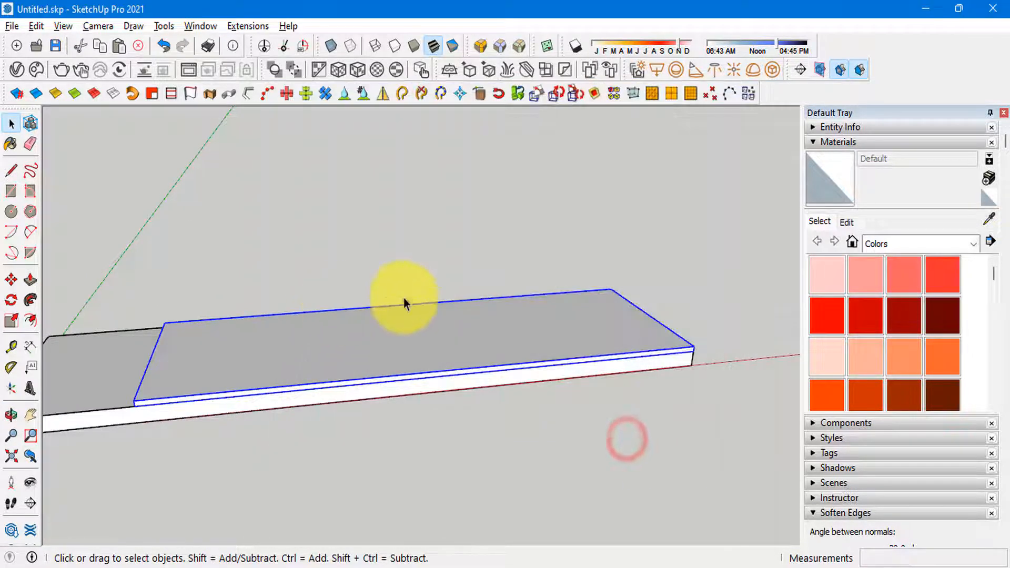
# Step: Inside the panel group, offset the back and two side edges of the top face inward by 17 mm
pyautogui.scroll(-3, 404, 303)
pyautogui.scroll(3, 317, 329)
pyautogui.scroll(1, 650, 403)
pyautogui.moveTo(678, 404); pyautogui.dragTo(491, 401, button='middle')
pyautogui.scroll(5, 435, 343)
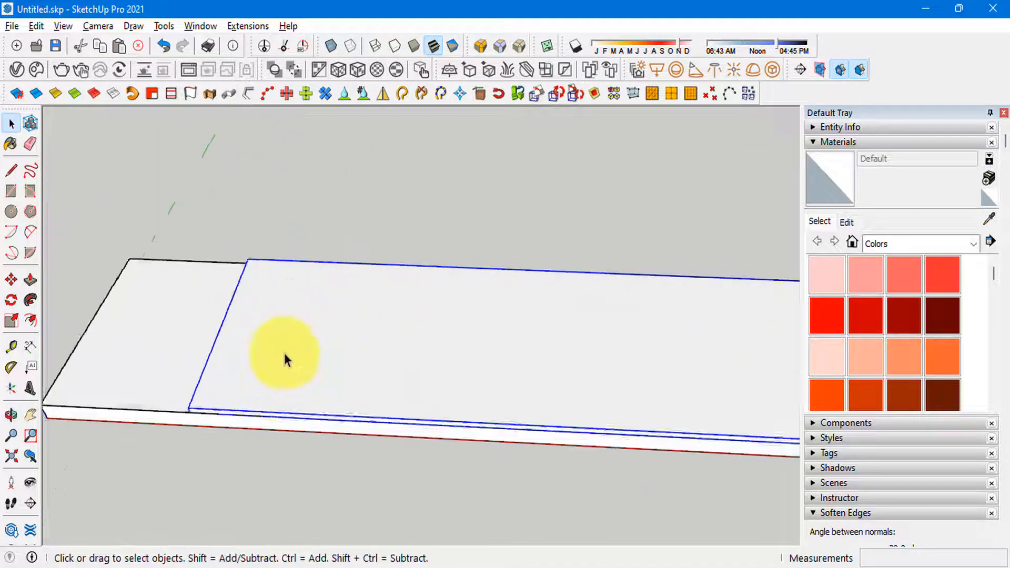
pyautogui.doubleClick(281, 349)
pyautogui.click(280, 376)
pyautogui.scroll(1, 204, 373)
pyautogui.click(325, 293)
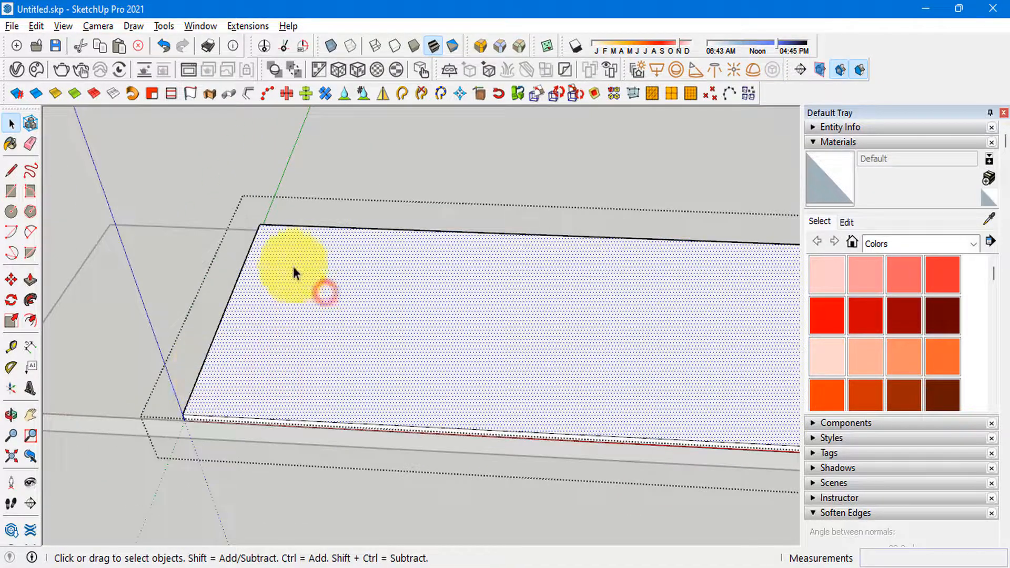
pyautogui.click(277, 226)
pyautogui.keyDown('shift'); pyautogui.click(243, 266); pyautogui.keyUp('shift')
pyautogui.scroll(-3, 68, 316)
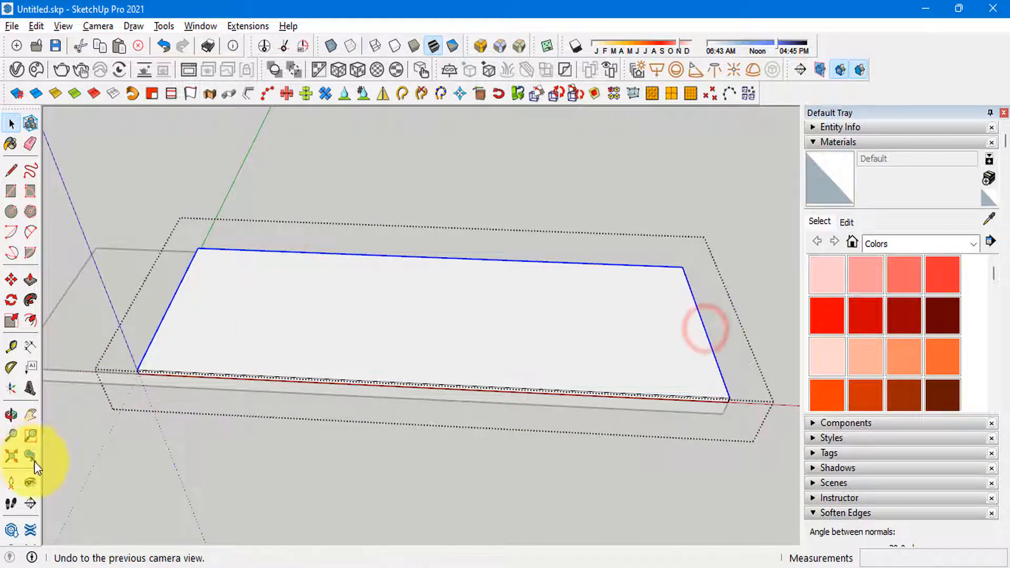
pyautogui.click(263, 250)
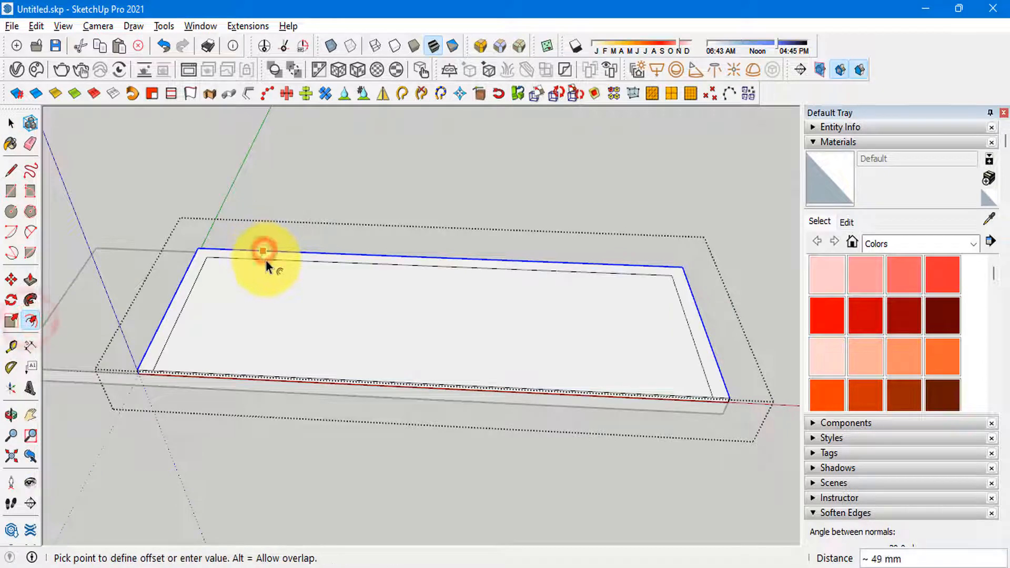
pyautogui.write('17')
pyautogui.press('Return')
pyautogui.press('space')
# Step: Delete the inner top face enclosed by the 17 mm offset lines
pyautogui.scroll(2, 206, 354)
pyautogui.click(277, 314)
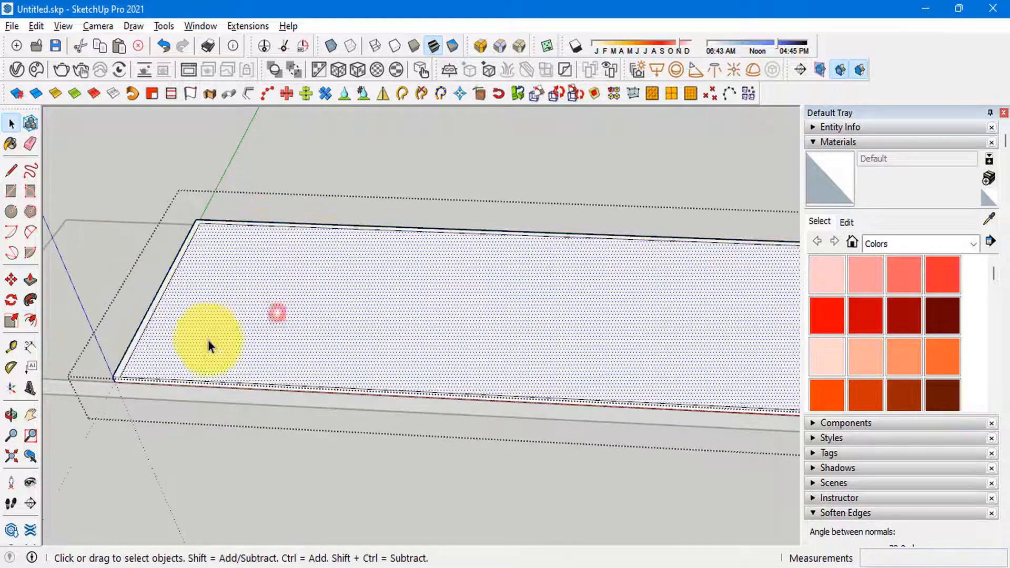
pyautogui.scroll(3, 149, 338)
pyautogui.press('Delete')
pyautogui.scroll(-3, 342, 352)
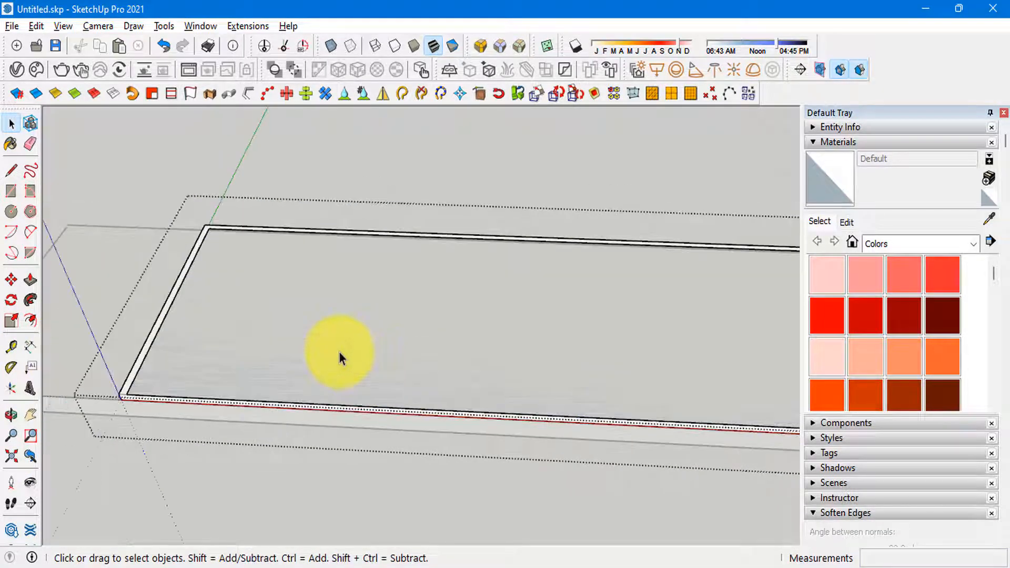
# Step: Try deleting the hollowed panel group and inspect the base underneath
pyautogui.press('Escape')
pyautogui.scroll(5, 175, 337)
pyautogui.click(212, 387)
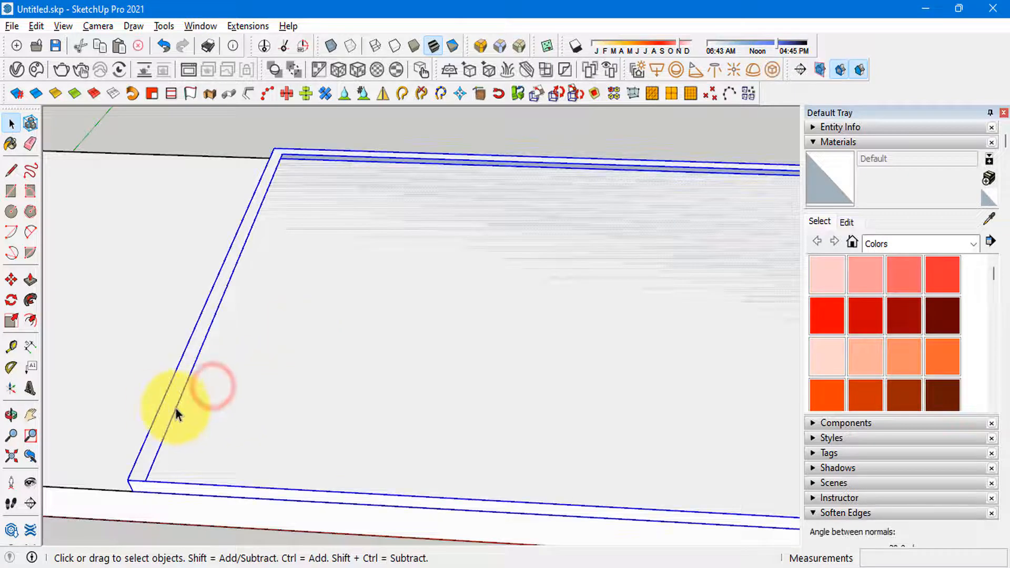
pyautogui.press('Delete')
pyautogui.click(311, 414)
pyautogui.scroll(-2, 181, 425)
pyautogui.moveTo(178, 427); pyautogui.dragTo(162, 339, button='middle')
pyautogui.click(148, 332)
pyautogui.click(293, 347)
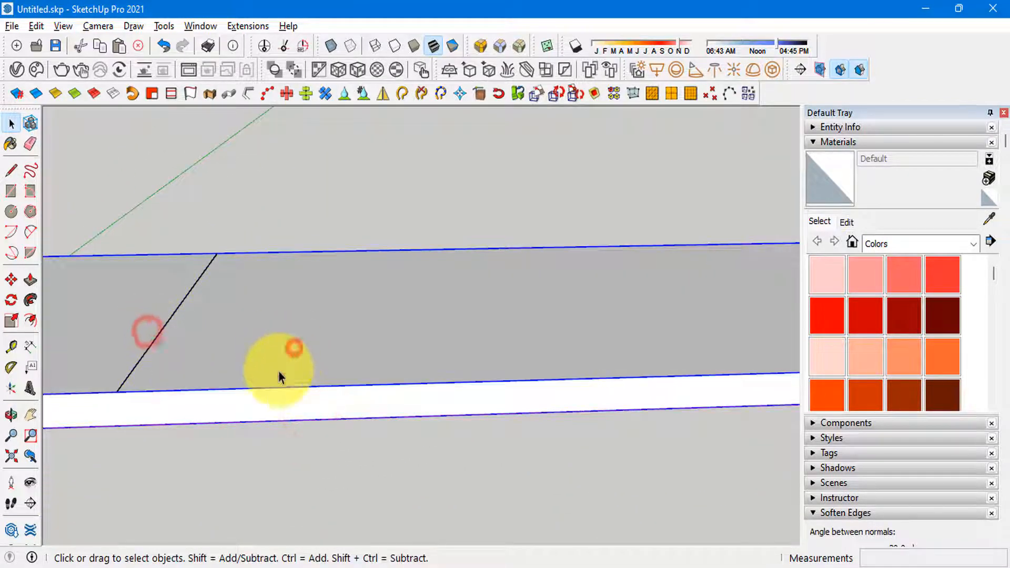
pyautogui.moveTo(279, 371); pyautogui.dragTo(163, 328, button='middle')
pyautogui.scroll(1, 274, 364)
# Step: Undo the deletion of the hollowed panel group
pyautogui.hotkey('ctrl', 'z')
pyautogui.scroll(4, 164, 331)
pyautogui.moveTo(141, 361); pyautogui.dragTo(254, 351, button='middle')
pyautogui.hotkey('ctrl', 'z')
pyautogui.scroll(-4, 253, 426)
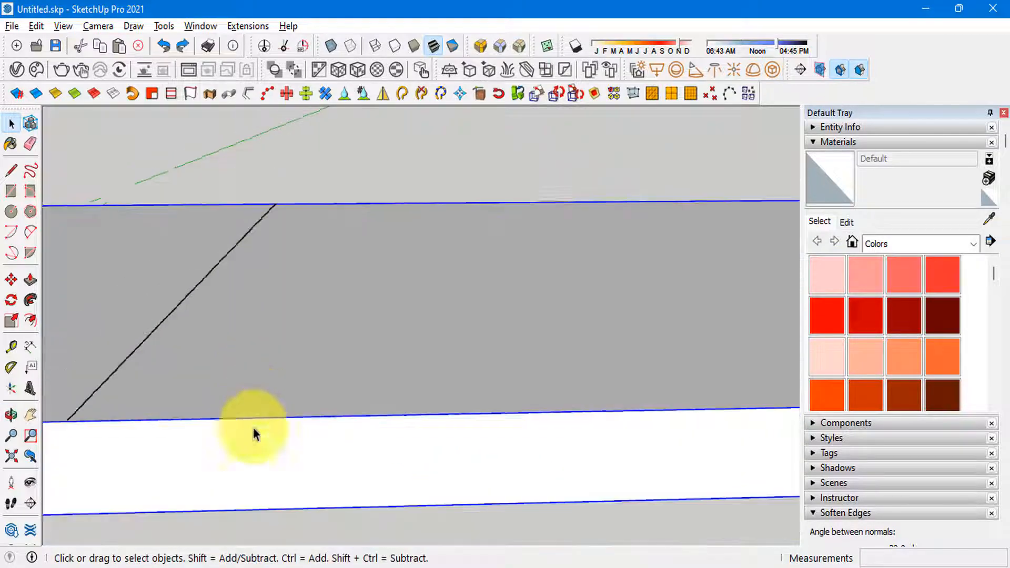
pyautogui.click(295, 397)
pyautogui.moveTo(365, 402); pyautogui.dragTo(341, 439, button='middle')
pyautogui.scroll(-3, 258, 423)
pyautogui.click(341, 439)
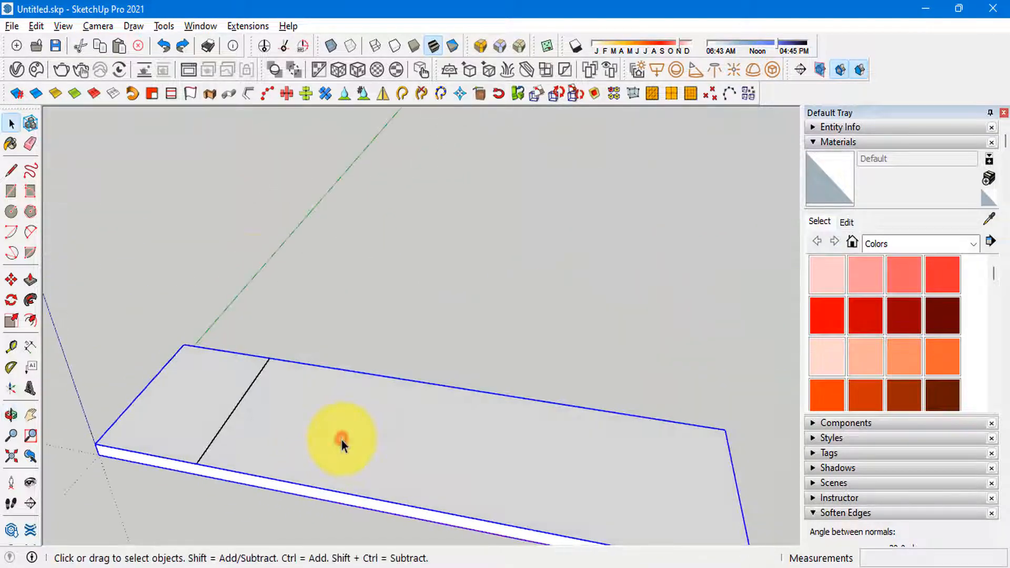
pyautogui.keyDown('shift'); pyautogui.moveTo(221, 451); pyautogui.dragTo(232, 421, button='middle'); pyautogui.keyUp('shift')
pyautogui.scroll(3, 236, 413)
pyautogui.hotkey('ctrl', 'z')
# Step: Reopen the panel group and delete the face remaining inside the 17 mm frame
pyautogui.click(346, 356)
pyautogui.doubleClick(345, 356)
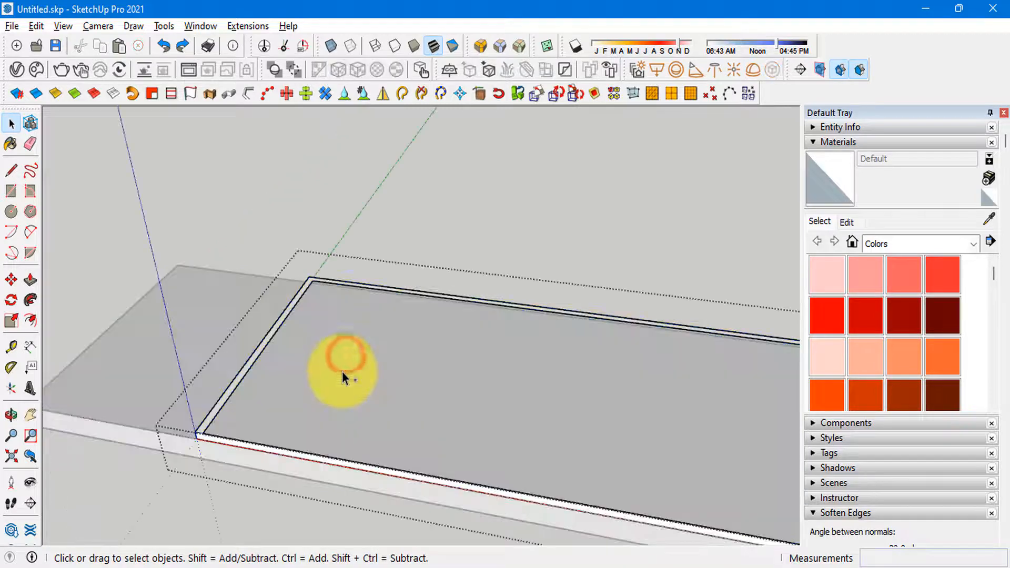
pyautogui.click(323, 391)
pyautogui.moveTo(323, 391); pyautogui.dragTo(229, 384, button='middle')
pyautogui.press('Delete')
pyautogui.press('Escape')
# Step: Open the panel group and extrude the 17 mm frame face upward by 2200 mm to form the wardrobe's walls
pyautogui.scroll(3, 210, 408)
pyautogui.click(169, 477)
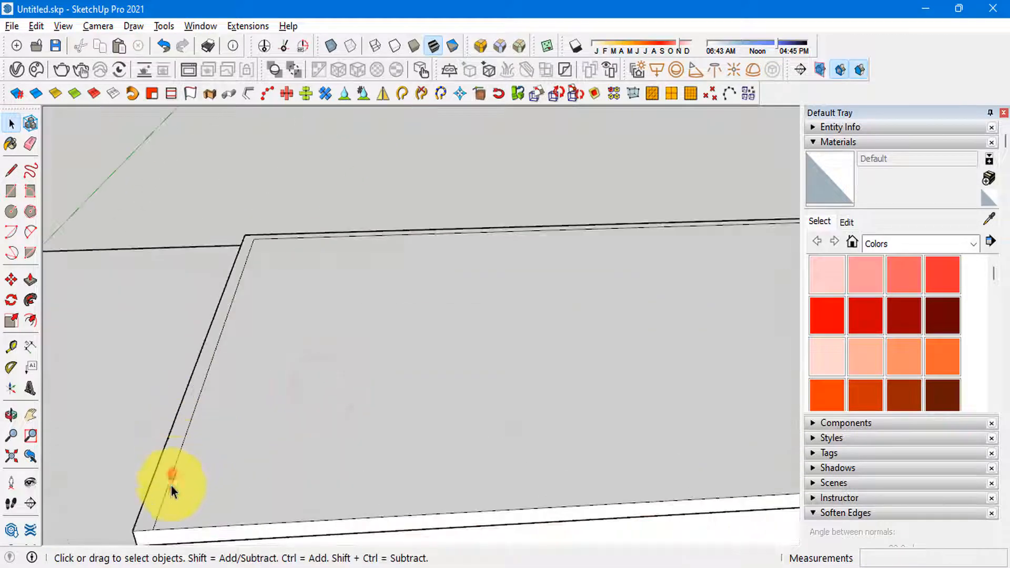
pyautogui.moveTo(168, 477); pyautogui.dragTo(159, 442, button='middle')
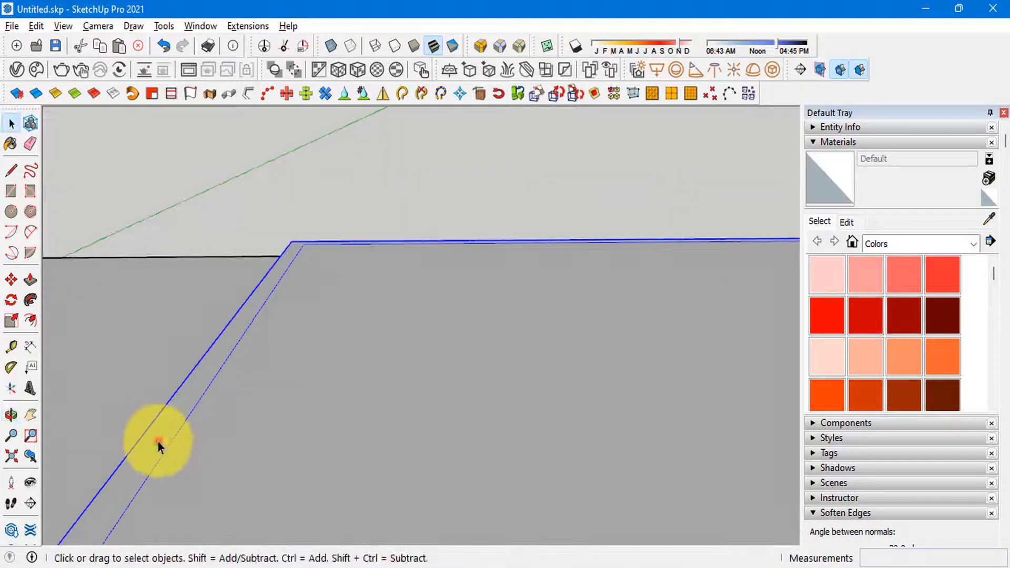
pyautogui.doubleClick(158, 442)
pyautogui.click(178, 416)
pyautogui.scroll(-1, 178, 415)
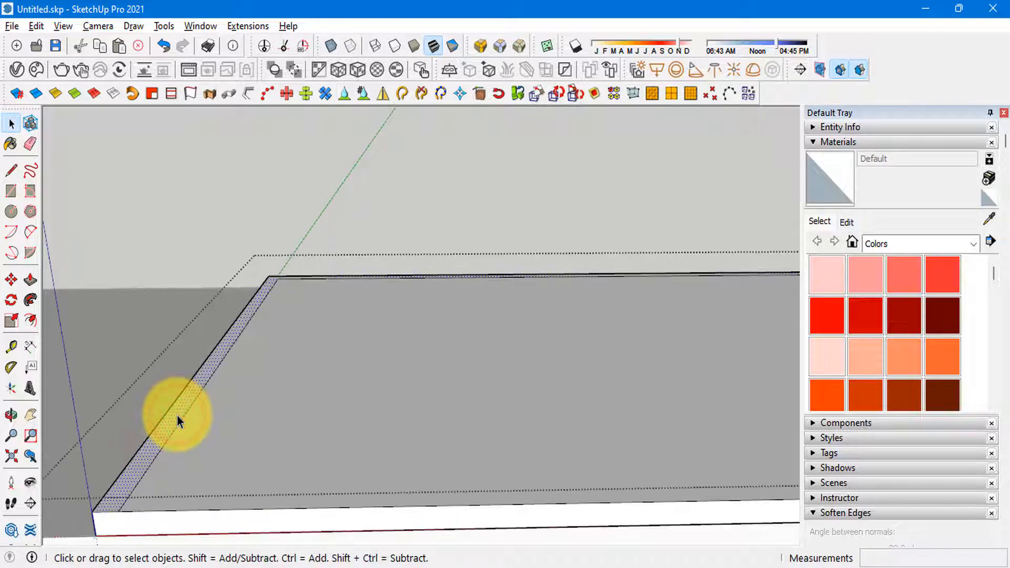
pyautogui.press('p')
pyautogui.moveTo(177, 416); pyautogui.dragTo(148, 428)
pyautogui.moveTo(206, 348); pyautogui.dragTo(225, 442, button='middle')
pyautogui.scroll(-5, 226, 445)
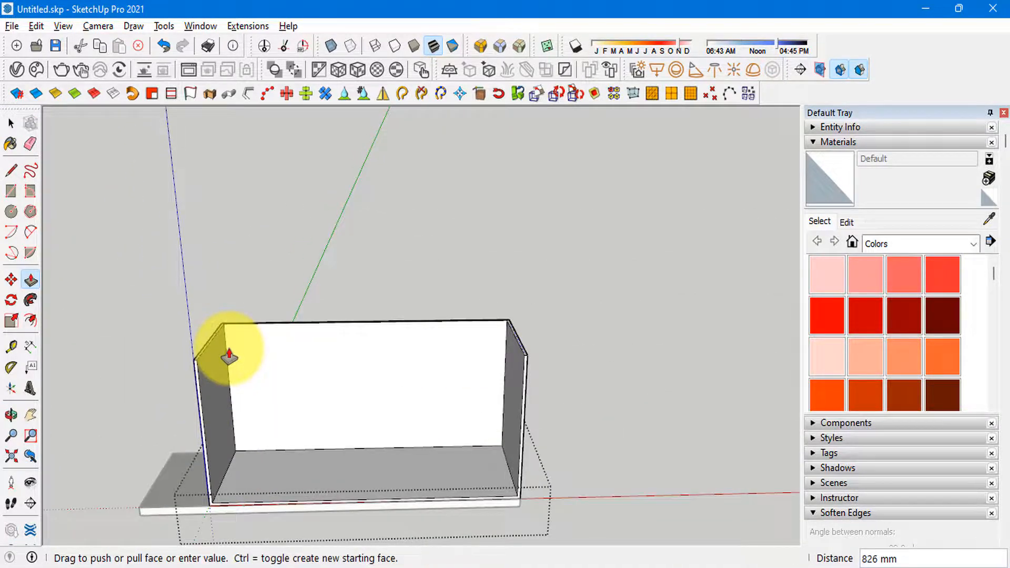
pyautogui.write('2200')
pyautogui.press('Return')
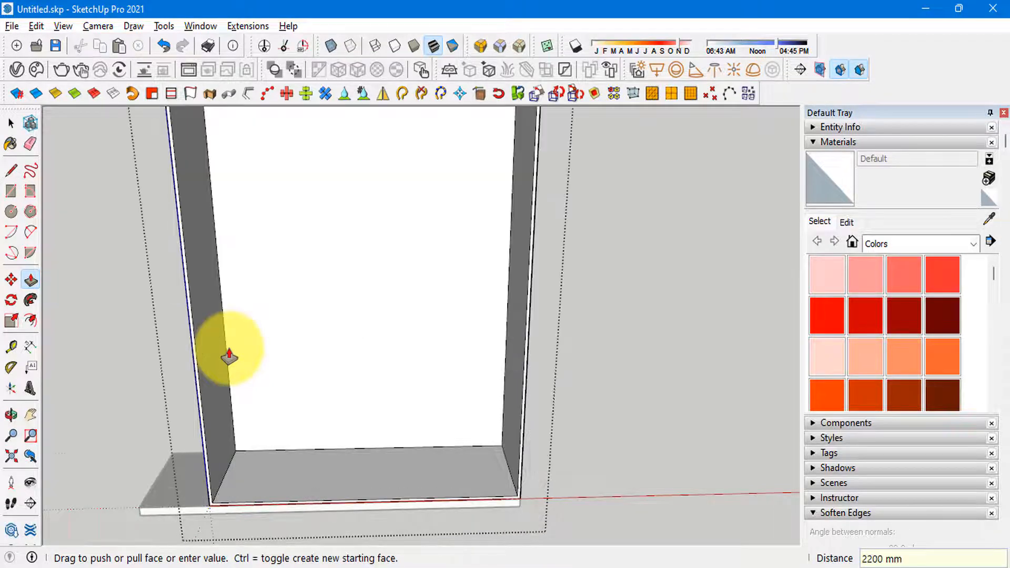
pyautogui.scroll(-5, 229, 355)
pyautogui.press('space')
pyautogui.click(261, 528)
# Step: Draw an 1800 × 600 mm rectangle covering the open top of the wardrobe walls
pyautogui.moveTo(266, 384); pyautogui.dragTo(372, 376, button='middle')
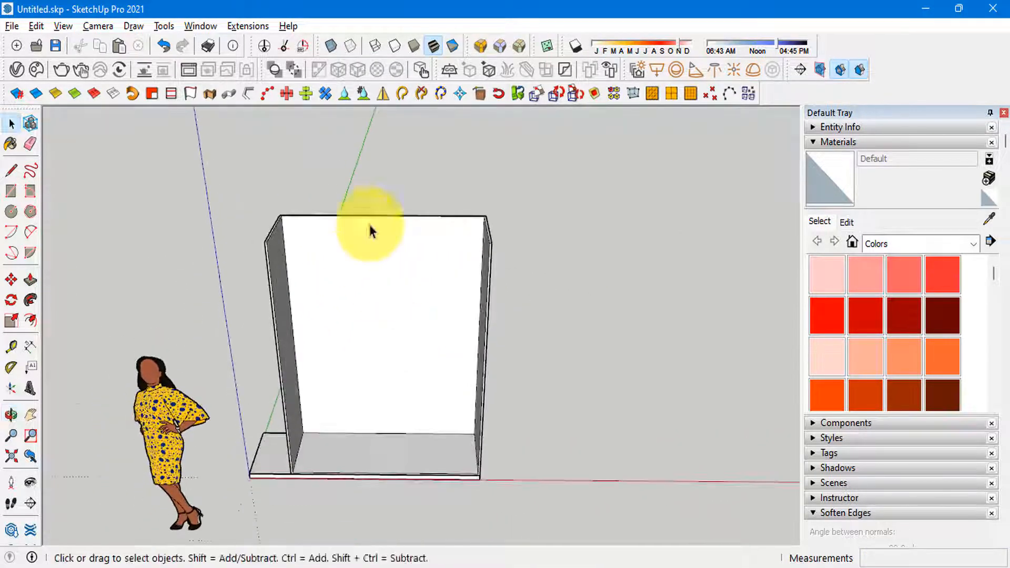
pyautogui.scroll(5, 296, 247)
pyautogui.moveTo(368, 222); pyautogui.dragTo(287, 264, button='middle')
pyautogui.scroll(-4, 297, 248)
pyautogui.scroll(4, 315, 477)
pyautogui.click(347, 448)
pyautogui.scroll(-6, 308, 477)
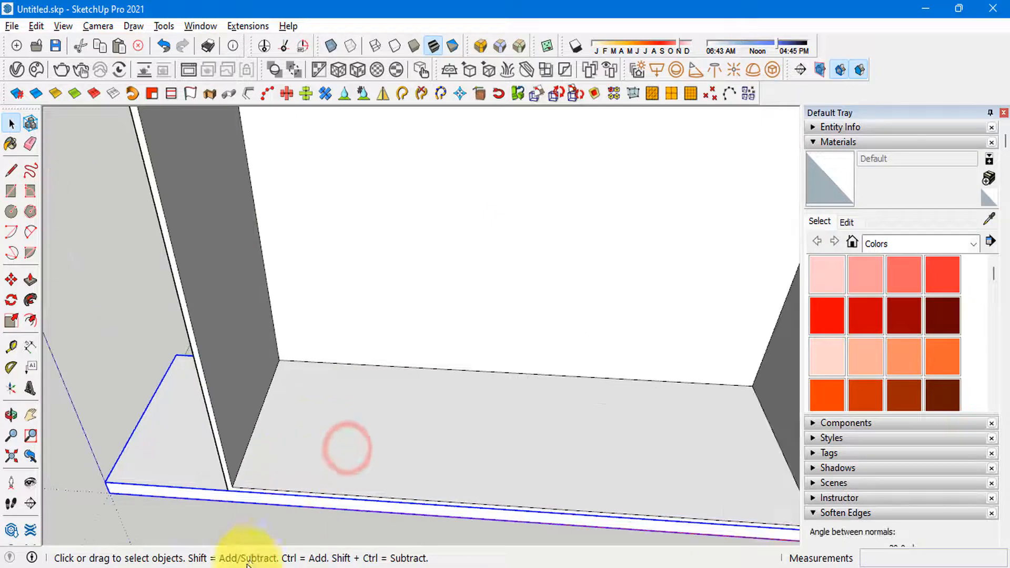
pyautogui.moveTo(269, 465); pyautogui.dragTo(244, 352, button='middle')
pyautogui.scroll(4, 243, 355)
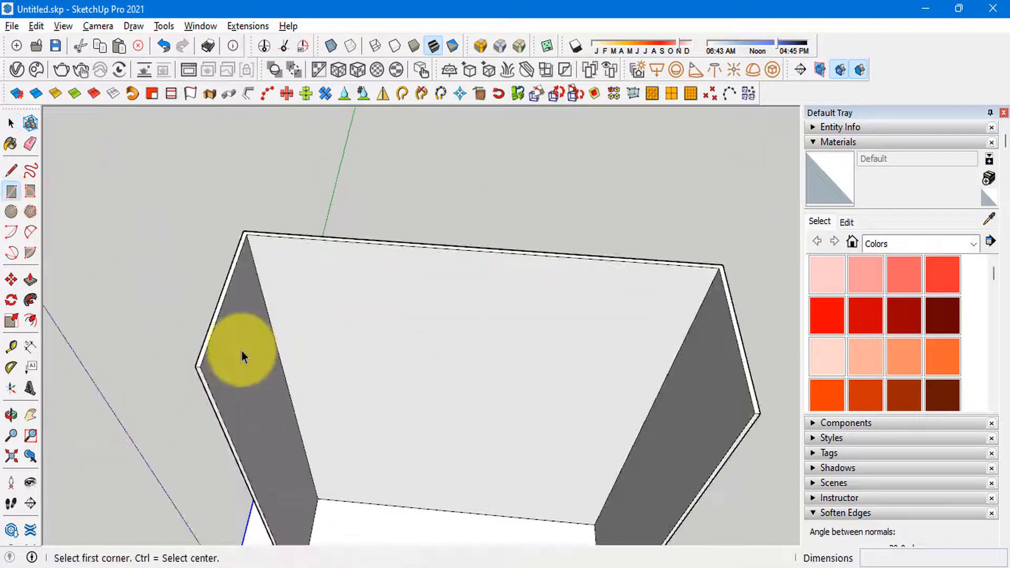
pyautogui.scroll(3, 242, 235)
pyautogui.click(242, 232)
pyautogui.scroll(-3, 155, 227)
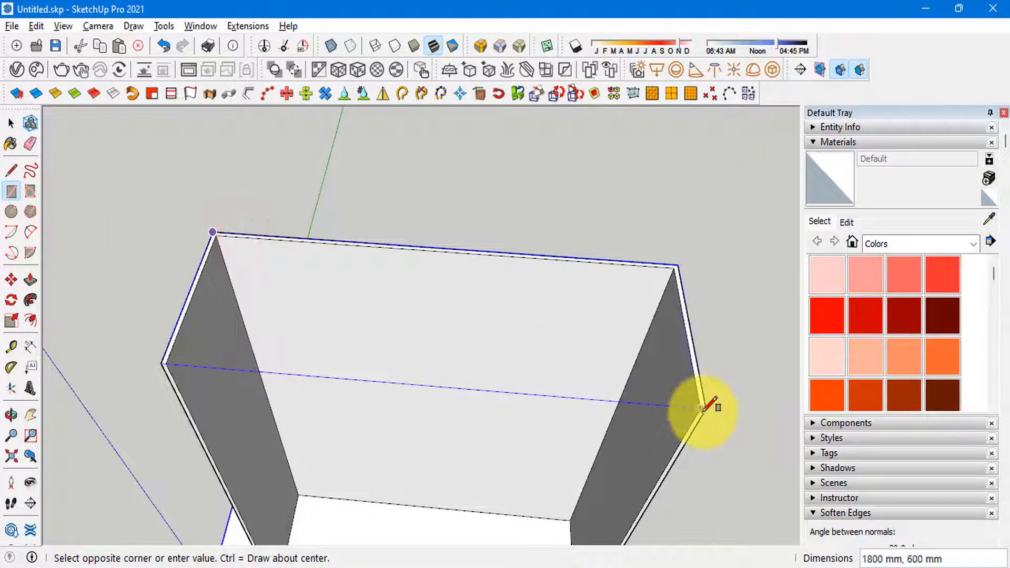
pyautogui.click(705, 409)
pyautogui.moveTo(704, 407); pyautogui.dragTo(684, 376, button='middle')
# Step: Extrude the top rectangle 17 mm and group it as the wardrobe's top panel
pyautogui.press('space')
pyautogui.click(595, 317)
pyautogui.press('p')
pyautogui.click(597, 316)
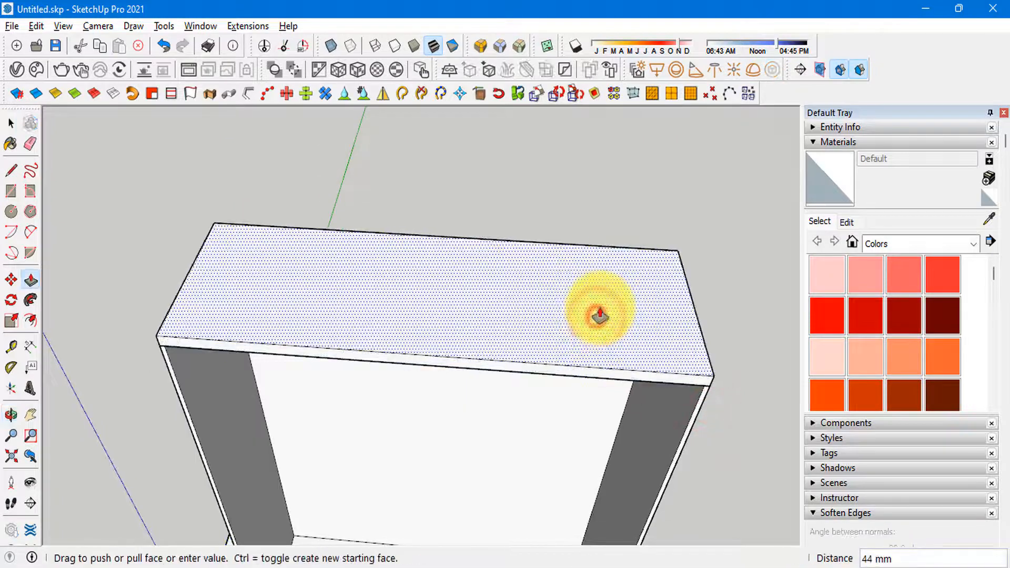
pyautogui.write('17')
pyautogui.press('Return')
pyautogui.press('space')
pyautogui.click(600, 307)
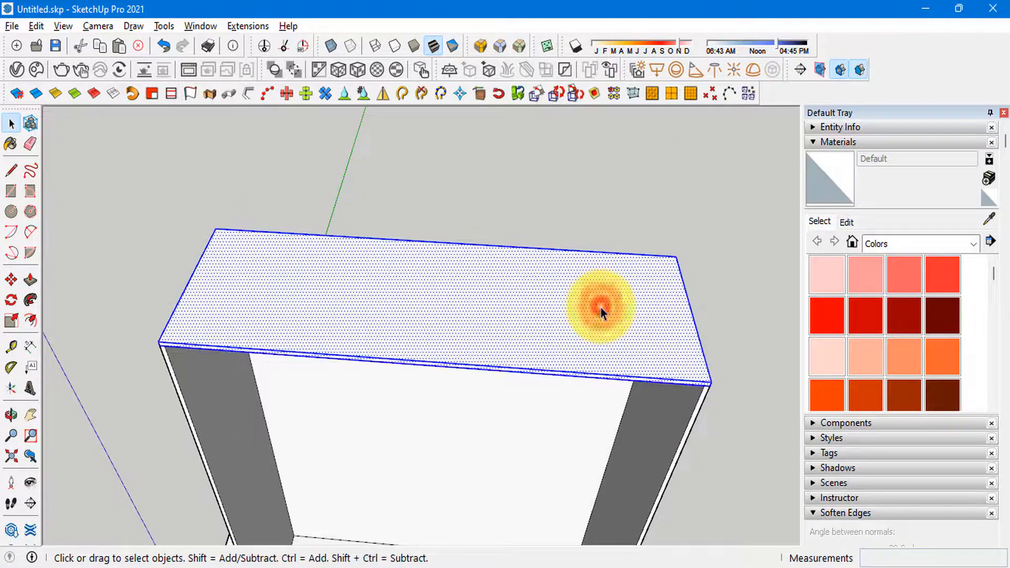
pyautogui.moveTo(504, 334)
pyautogui.mouseDown(button='middle')
pyautogui.moveTo(541, 248)
pyautogui.moveTo(300, 198)
pyautogui.moveTo(309, 169)
pyautogui.moveTo(372, 273)
pyautogui.moveTo(406, 307)
pyautogui.mouseUp(button='middle')
# Step: Check the wardrobe reference photo and copy the top panel 400 mm straight down inside the body as a shelf
pyautogui.hotkey('alt', 'Tab')
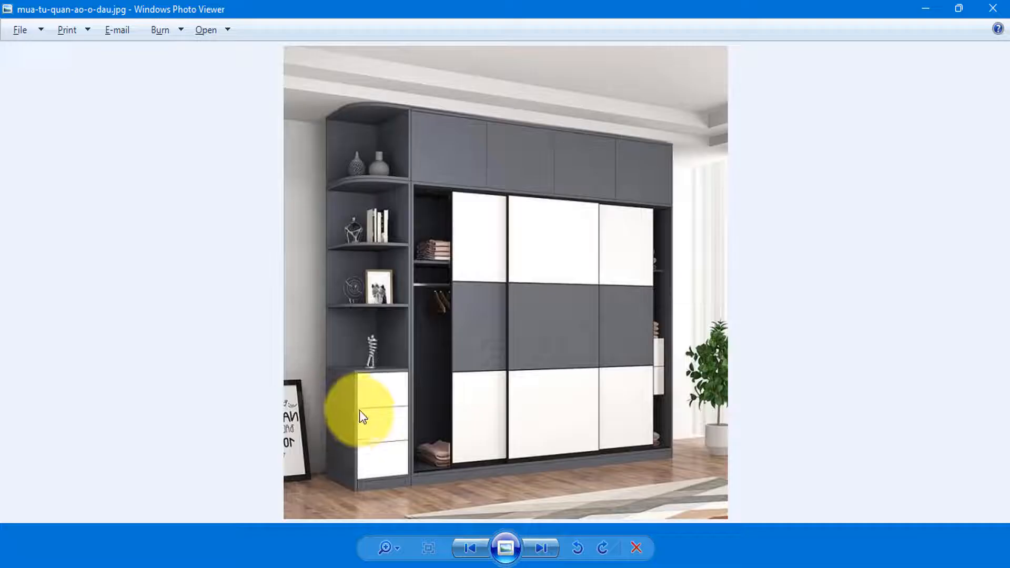
pyautogui.hotkey('alt', 'Tab')
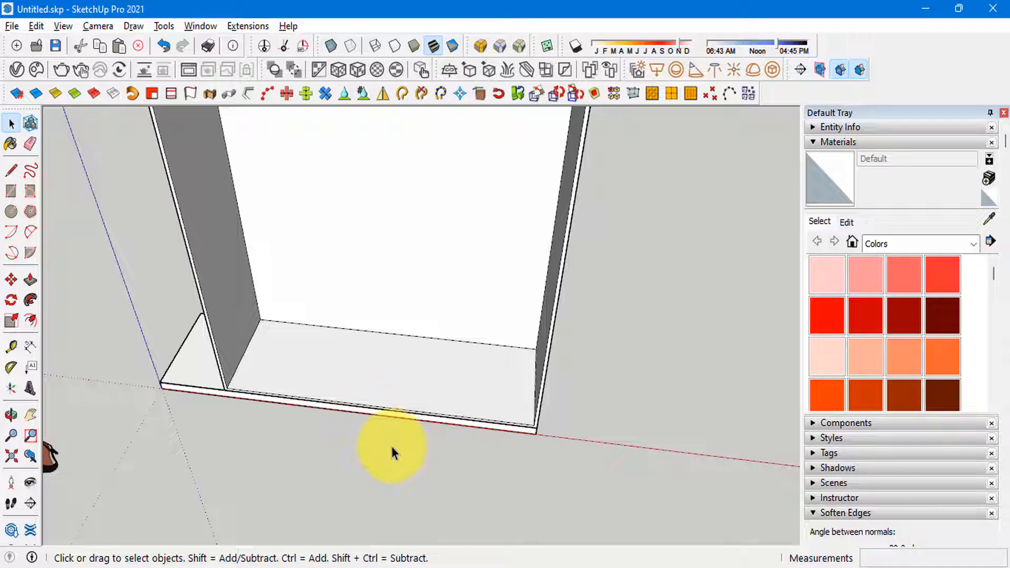
pyautogui.moveTo(390, 444); pyautogui.dragTo(325, 252, button='middle')
pyautogui.scroll(6, 295, 213)
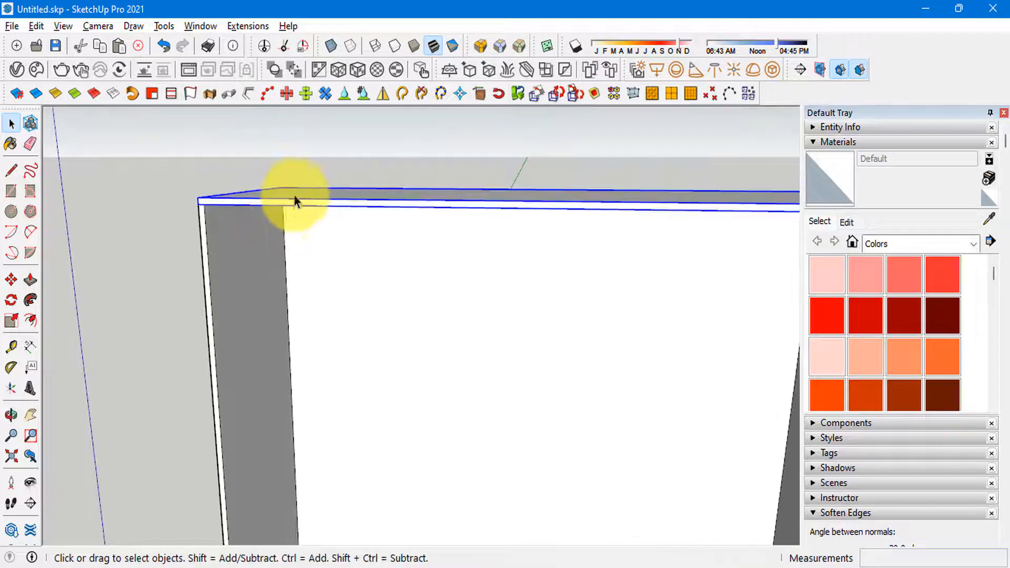
pyautogui.scroll(-3, 246, 167)
pyautogui.moveTo(297, 196); pyautogui.dragTo(311, 263, button='middle')
pyautogui.scroll(2, 276, 175)
pyautogui.moveTo(276, 176); pyautogui.dragTo(278, 201, button='middle')
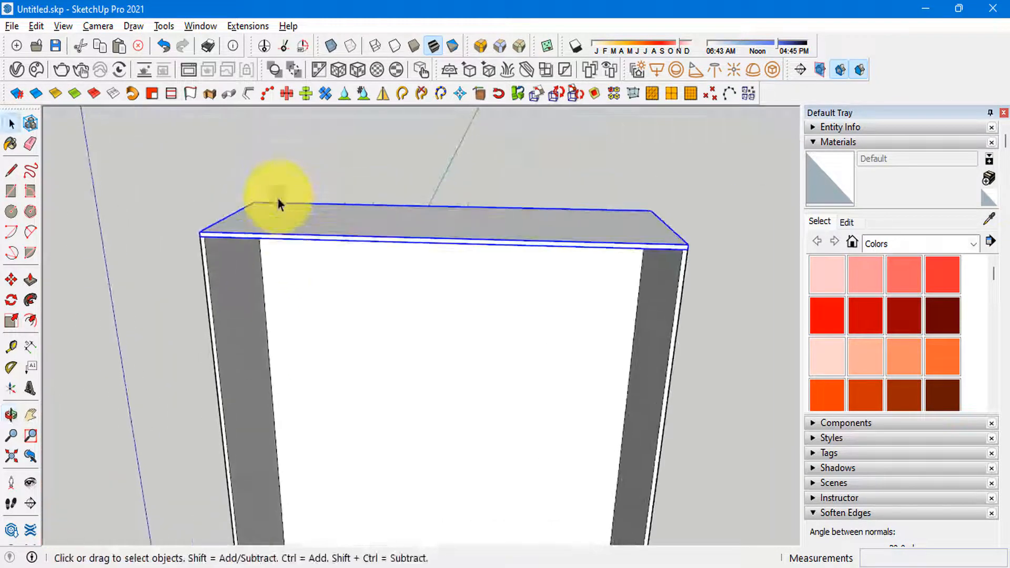
pyautogui.scroll(4, 306, 237)
pyautogui.moveTo(305, 234)
pyautogui.mouseDown(button='middle')
pyautogui.moveTo(327, 201)
pyautogui.moveTo(287, 250)
pyautogui.moveTo(330, 205)
pyautogui.moveTo(299, 236)
pyautogui.mouseUp(button='middle')
pyautogui.press('m')
pyautogui.scroll(-6, 263, 200)
pyautogui.scroll(3, 337, 274)
pyautogui.scroll(-3, 330, 204)
pyautogui.scroll(3, 301, 230)
pyautogui.press('ctrl')
pyautogui.click(317, 215)
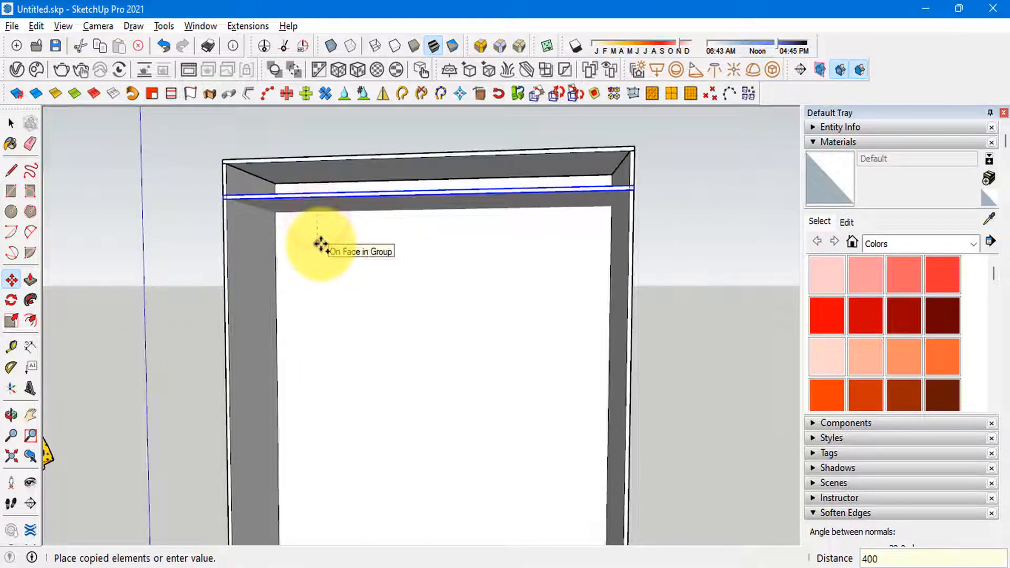
pyautogui.press('Return')
pyautogui.scroll(-5, 355, 210)
pyautogui.press('space')
# Step: Open the copied shelf group and move its left end 17 mm inward to the left wall's inner face
pyautogui.moveTo(356, 210); pyautogui.dragTo(347, 281, button='middle')
pyautogui.scroll(6, 309, 244)
pyautogui.scroll(2, 351, 261)
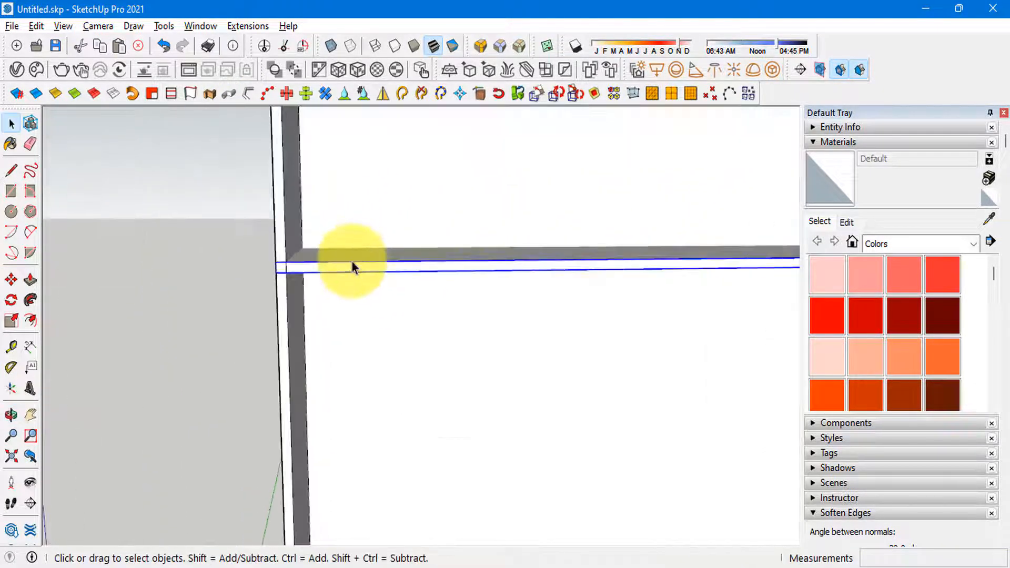
pyautogui.doubleClick(349, 262)
pyautogui.moveTo(209, 210); pyautogui.dragTo(372, 327)
pyautogui.scroll(2, 251, 299)
pyautogui.press('m')
pyautogui.click(285, 262)
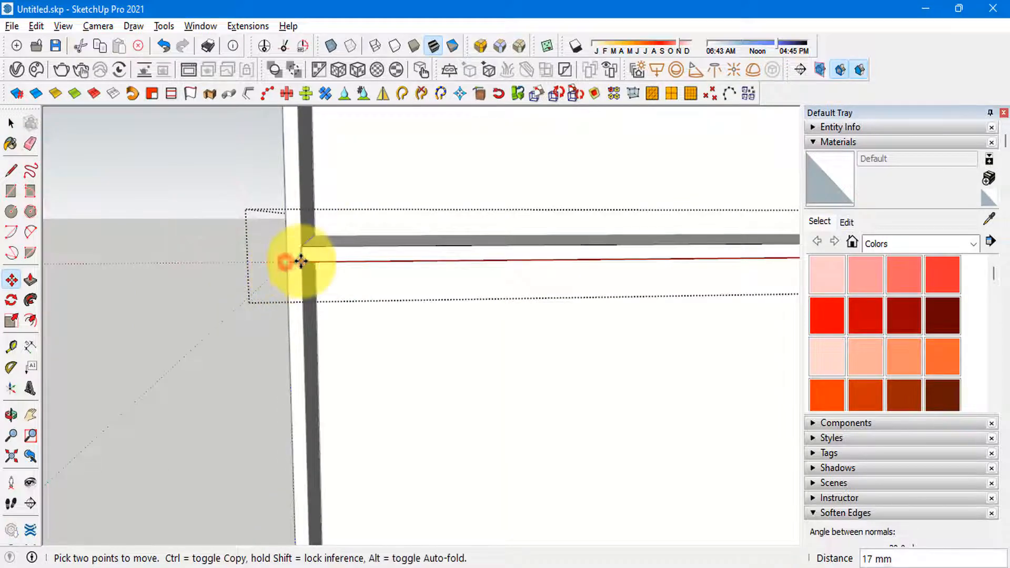
pyautogui.click(301, 261)
pyautogui.press('space')
# Step: Move the shelf's right end inward to the right wall's inner face and close the group
pyautogui.scroll(-3, 123, 270)
pyautogui.keyDown('shift'); pyautogui.moveTo(452, 273); pyautogui.dragTo(153, 291, button='middle'); pyautogui.keyUp('shift')
pyautogui.click(304, 212)
pyautogui.scroll(2, 377, 280)
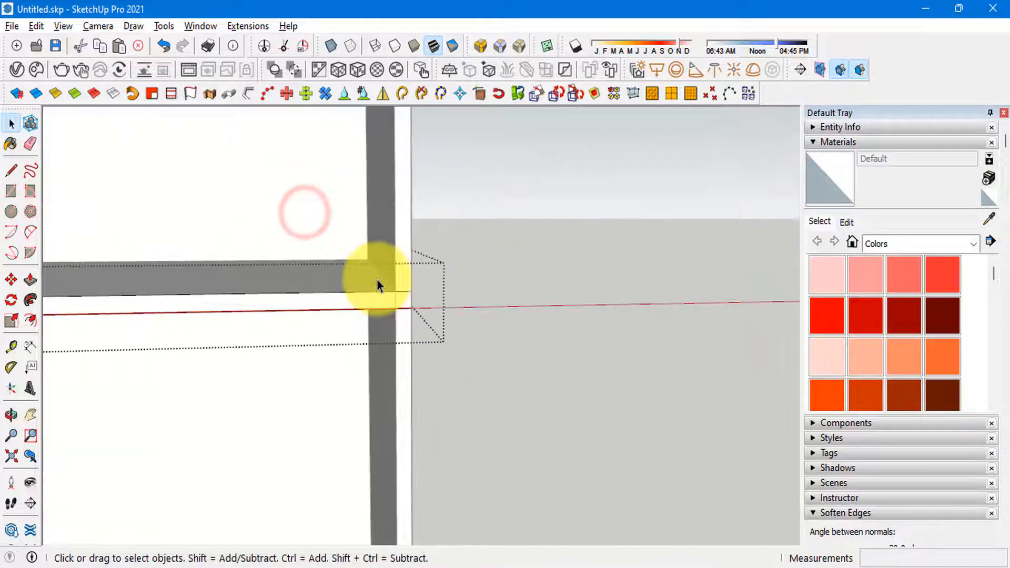
pyautogui.press('m')
pyautogui.click(409, 291)
pyautogui.click(387, 292)
pyautogui.press('space')
pyautogui.scroll(-3, 599, 293)
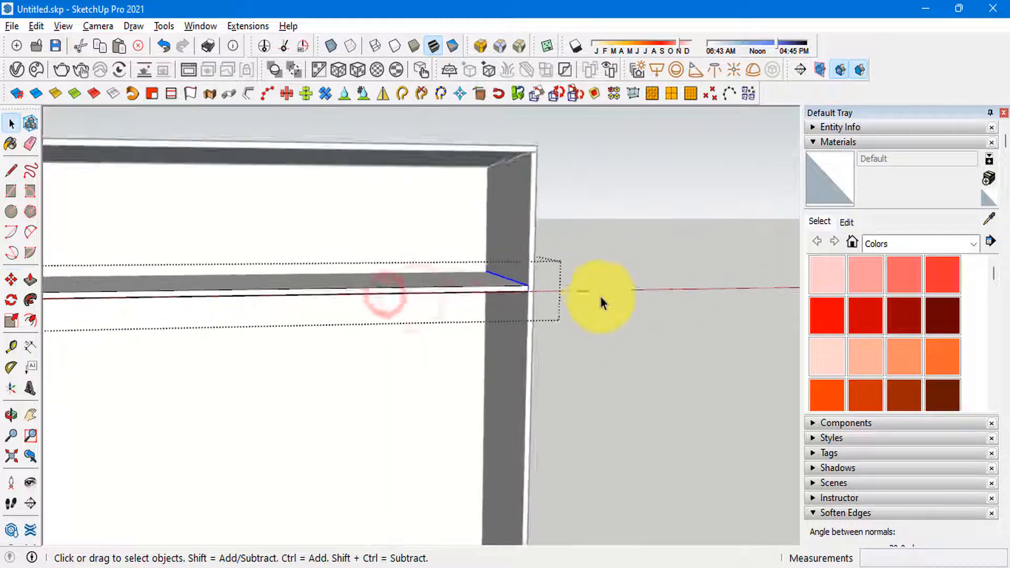
pyautogui.scroll(-5, 488, 304)
pyautogui.scroll(3, 354, 309)
pyautogui.scroll(3, 148, 325)
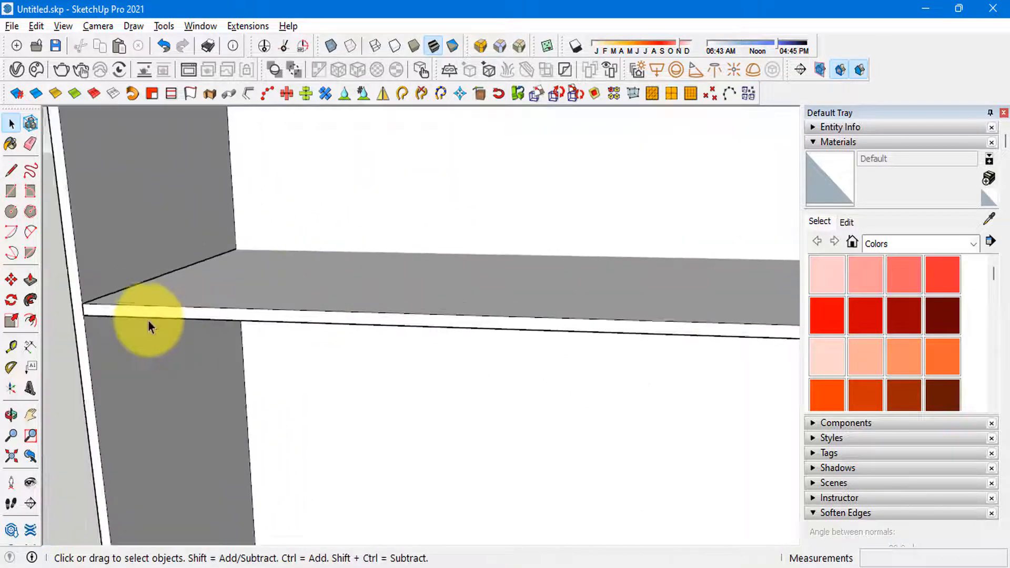
# Step: Reopen the shelf group and move its back end 17 mm forward, clear of the back panel
pyautogui.scroll(-4, 148, 325)
pyautogui.moveTo(204, 304); pyautogui.dragTo(304, 310, button='middle')
pyautogui.click(305, 308)
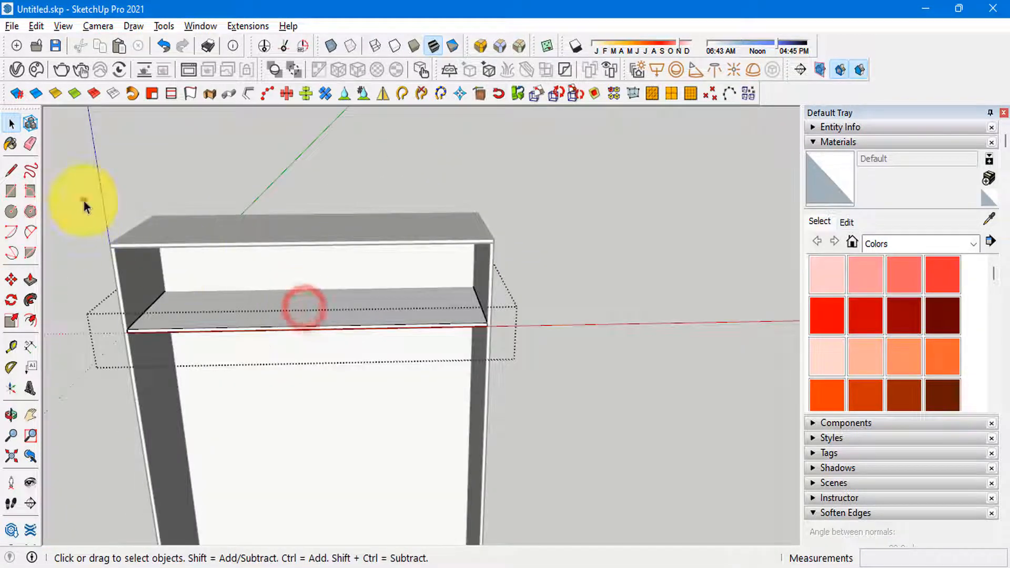
pyautogui.moveTo(83, 201); pyautogui.dragTo(527, 302)
pyautogui.scroll(6, 159, 281)
pyautogui.press('m')
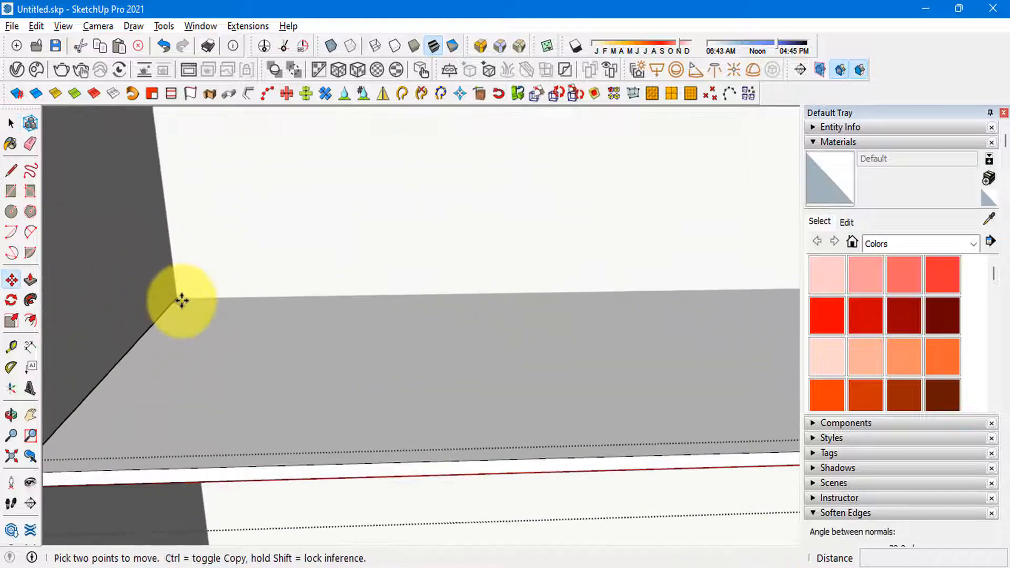
pyautogui.moveTo(165, 313); pyautogui.dragTo(141, 329)
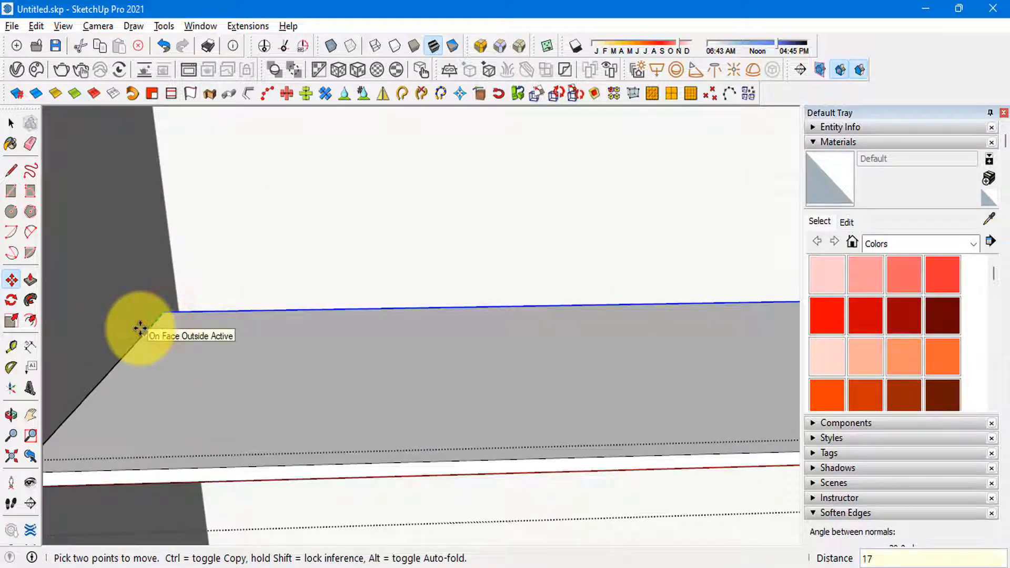
pyautogui.press('Return')
pyautogui.press('space')
pyautogui.scroll(-6, 293, 283)
pyautogui.click(292, 283)
# Step: Check the reference photo's upper doors and draw a 1766 × 383 mm rectangle across the upper compartment's front opening
pyautogui.scroll(-3, 293, 284)
pyautogui.moveTo(315, 310); pyautogui.dragTo(368, 259, button='middle')
pyautogui.scroll(4, 299, 257)
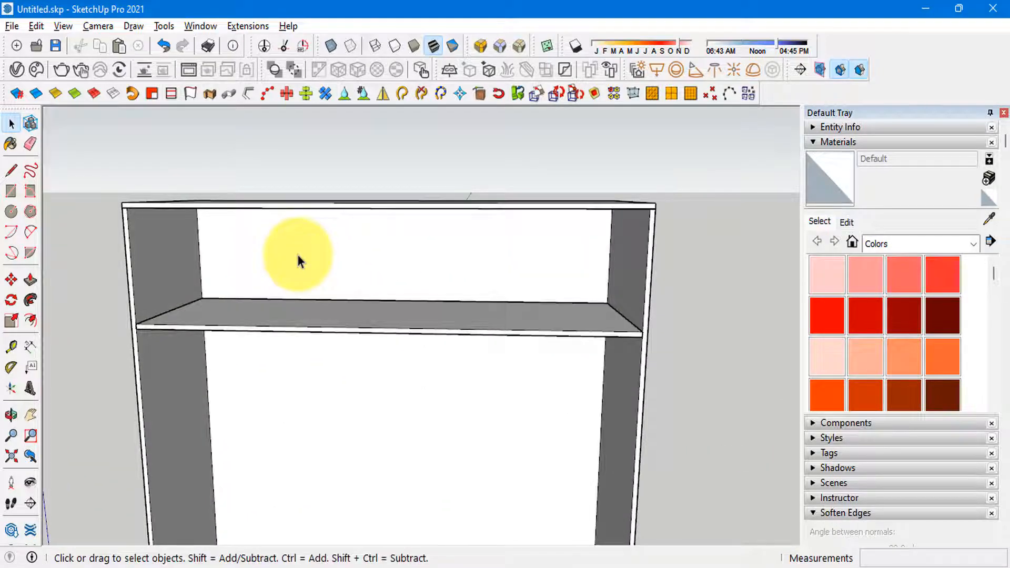
pyautogui.scroll(-4, 297, 272)
pyautogui.hotkey('alt', 'Tab')
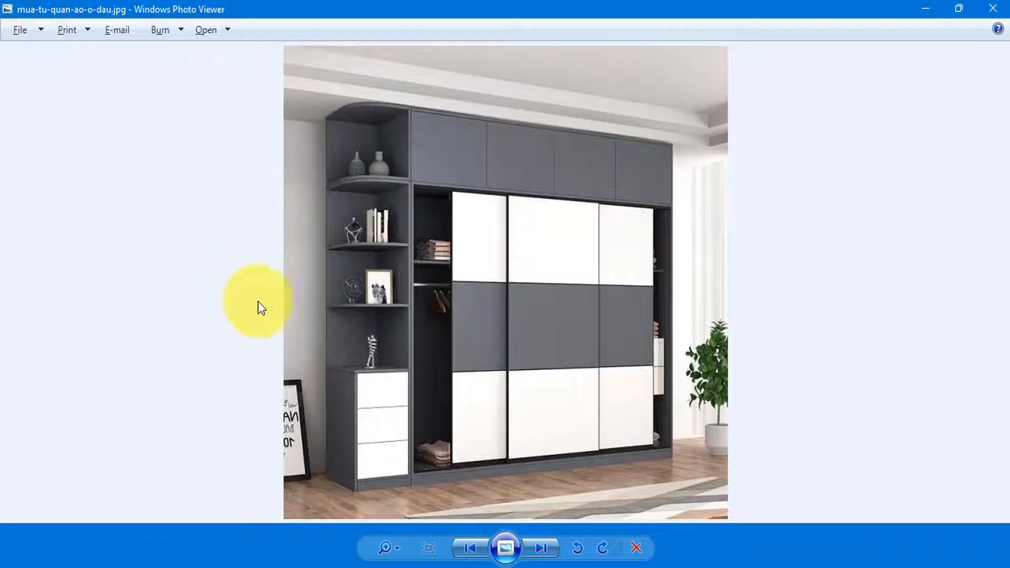
pyautogui.hotkey('alt', 'Tab')
pyautogui.hotkey('alt', 'Tab')
pyautogui.hotkey('alt', 'Tab')
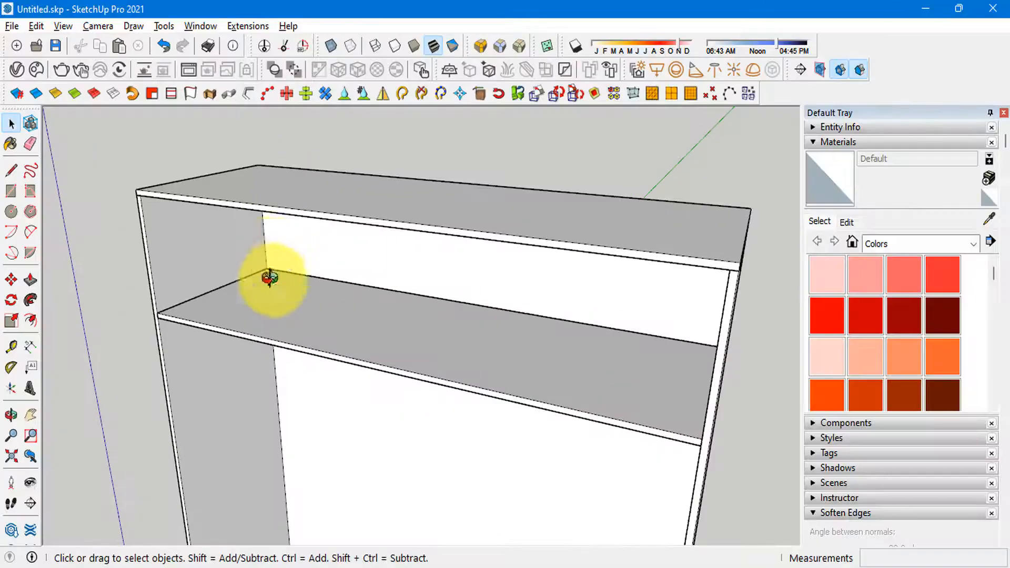
pyautogui.scroll(3, 269, 277)
pyautogui.press('r')
pyautogui.scroll(4, 135, 196)
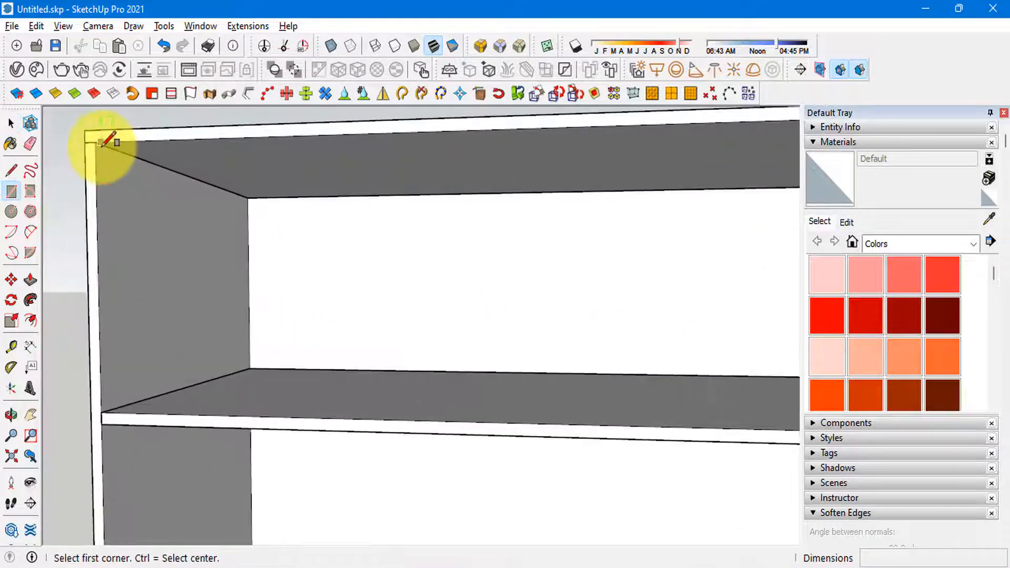
pyautogui.click(96, 141)
pyautogui.scroll(-4, 147, 208)
pyautogui.scroll(3, 630, 304)
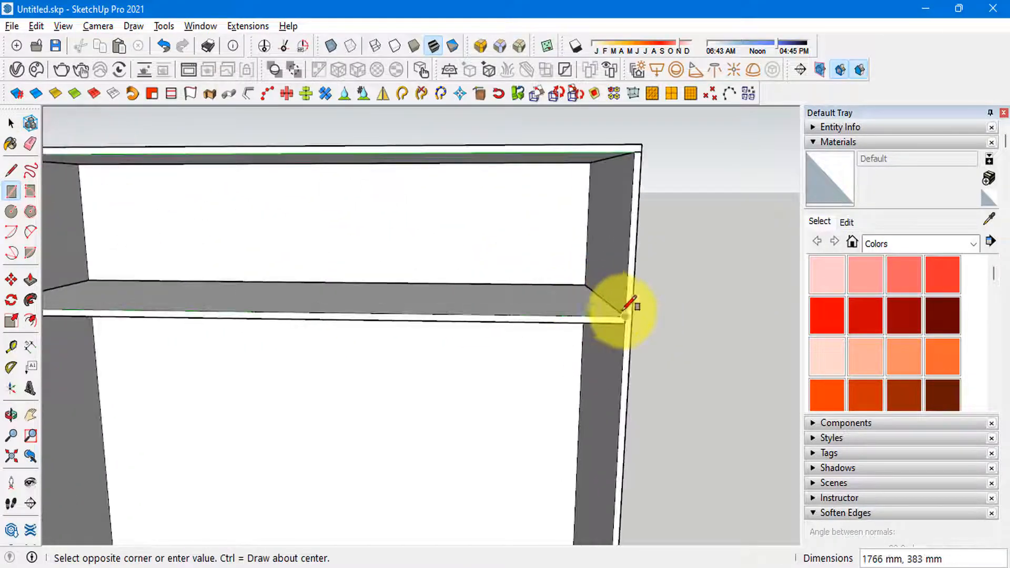
pyautogui.click(625, 316)
# Step: Reverse the new front face of the upper compartment
pyautogui.scroll(-5, 624, 316)
pyautogui.moveTo(500, 326); pyautogui.dragTo(347, 338, button='middle')
pyautogui.press('space')
pyautogui.click(416, 289)
pyautogui.rightClick(429, 282)
pyautogui.click(500, 191)
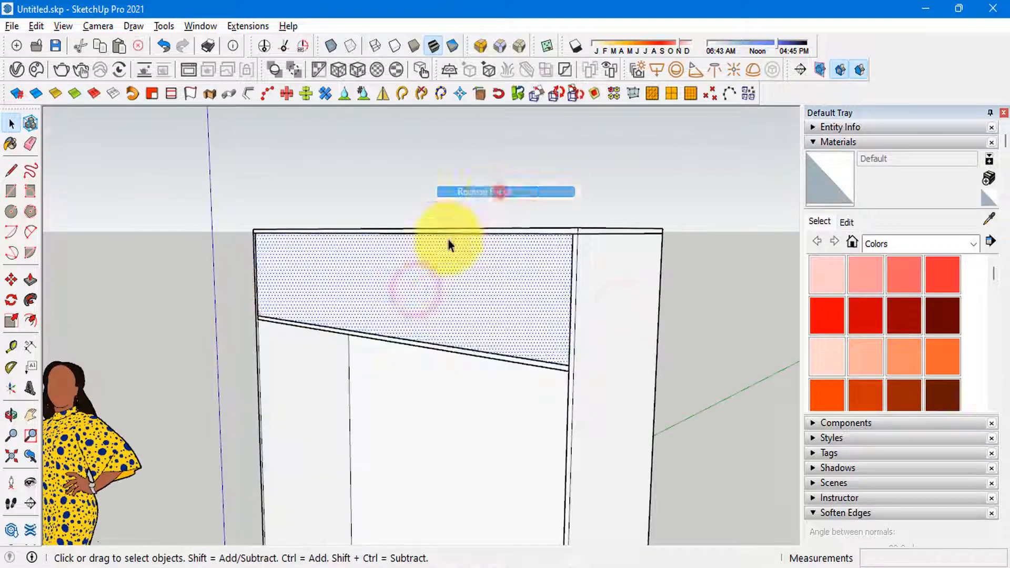
# Step: Try copying the front face's left edge to its right side and dividing the span into six equal parts
pyautogui.scroll(3, 361, 302)
pyautogui.moveTo(362, 301); pyautogui.dragTo(195, 257, button='middle')
pyautogui.click(187, 307)
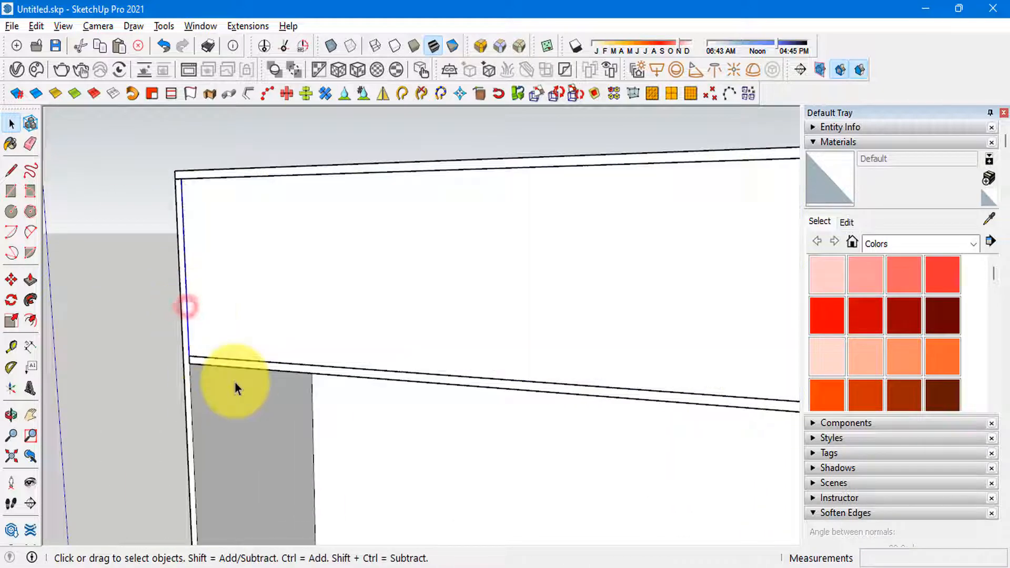
pyautogui.press('m')
pyautogui.click(192, 354)
pyautogui.press('ctrl')
pyautogui.scroll(-3, 262, 295)
pyautogui.scroll(4, 480, 332)
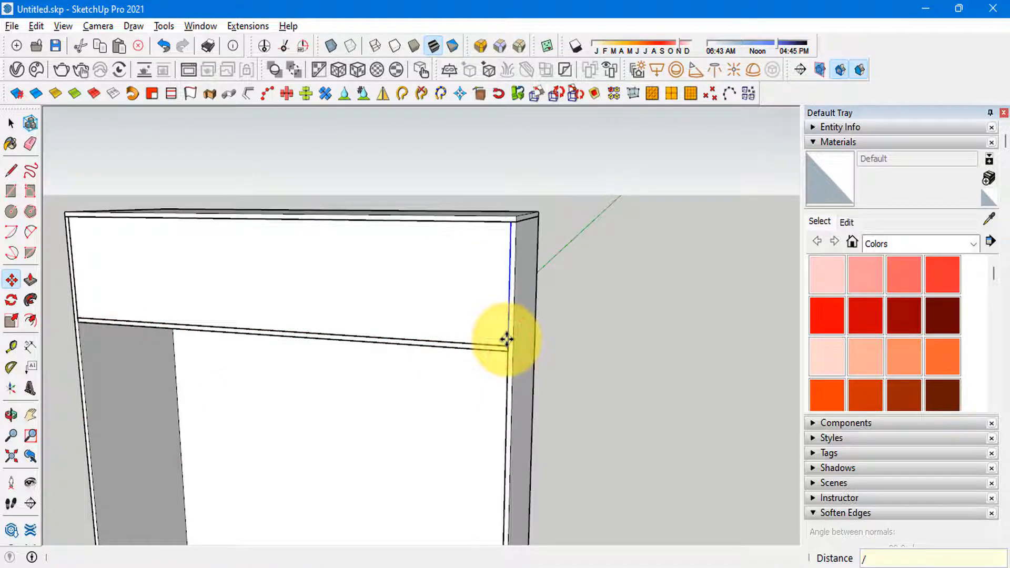
pyautogui.scroll(-4, 607, 331)
pyautogui.scroll(3, 283, 319)
pyautogui.moveTo(283, 318); pyautogui.dragTo(374, 302, button='middle')
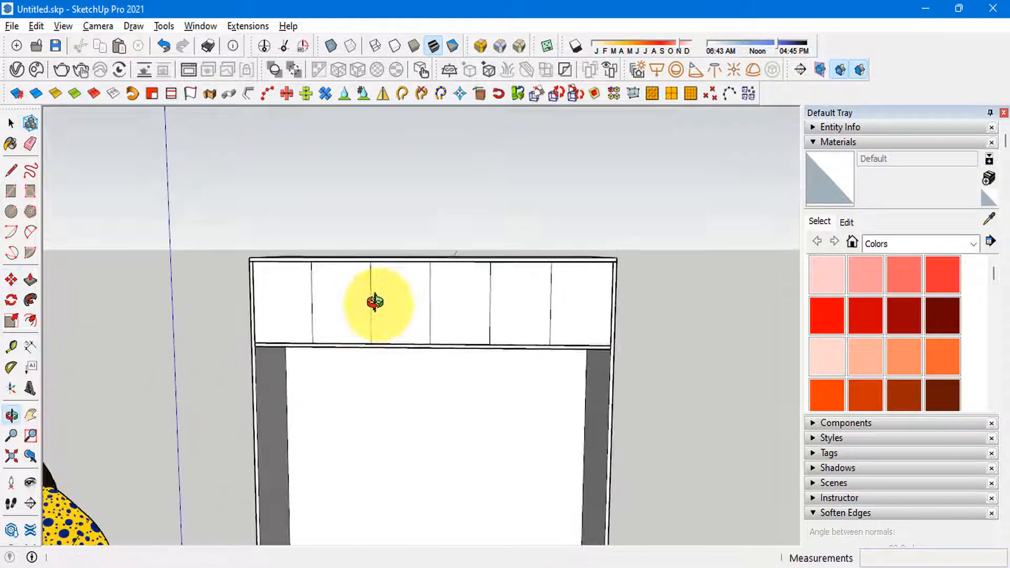
# Step: Compare the upper doors with the reference photo and undo the six-part division
pyautogui.press('space')
pyautogui.hotkey('alt', 'Tab')
pyautogui.hotkey('alt', 'Tab')
pyautogui.scroll(3, 289, 322)
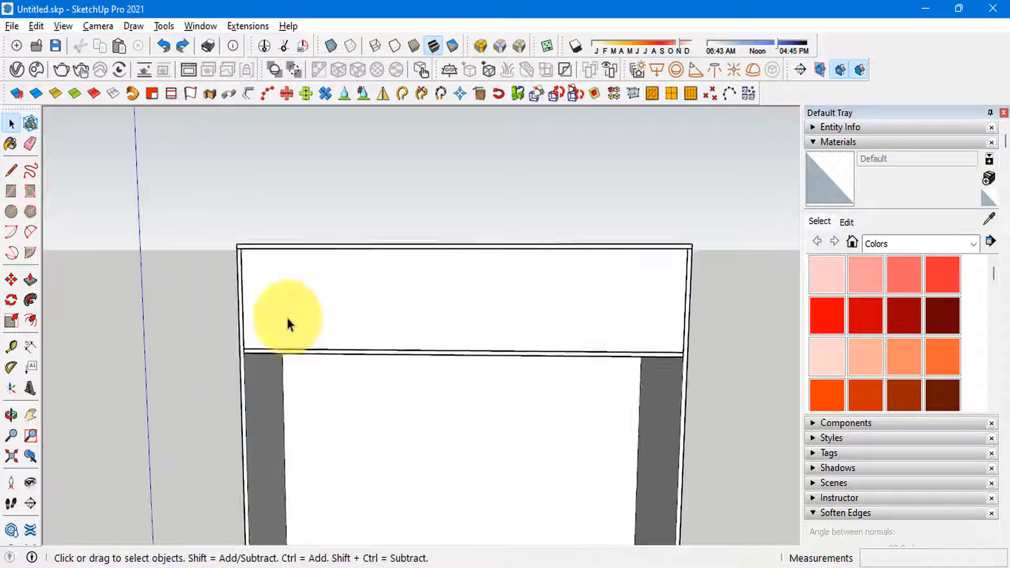
# Step: Copy the upper front face's left edge to its right side and divide the span into four equal parts
pyautogui.click(234, 317)
pyautogui.scroll(2, 235, 321)
pyautogui.click(230, 331)
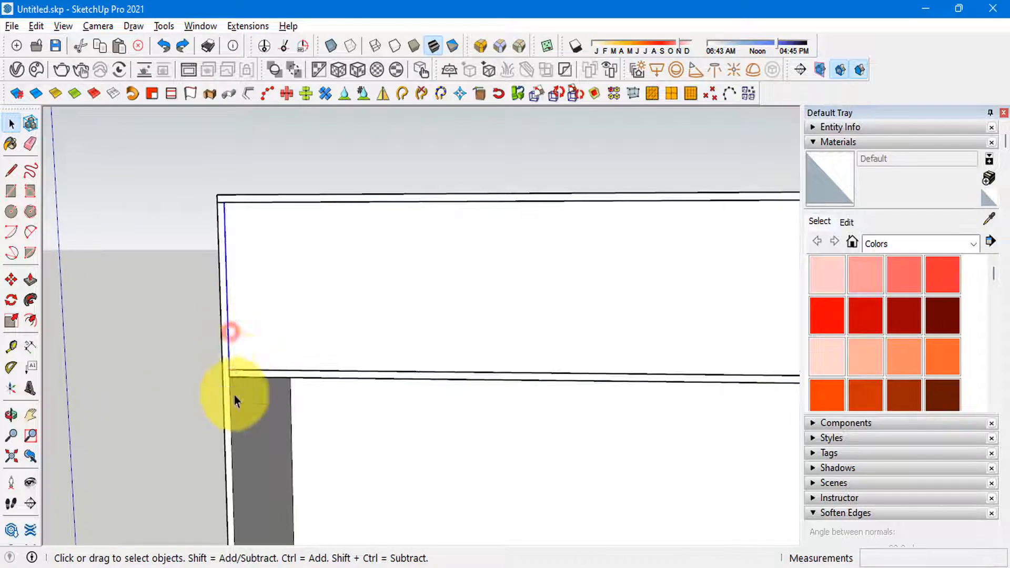
pyautogui.press('m')
pyautogui.click(231, 367)
pyautogui.press('ctrl')
pyautogui.scroll(-1, 205, 325)
pyautogui.keyDown('shift'); pyautogui.moveTo(673, 322); pyautogui.dragTo(355, 324, button='middle'); pyautogui.keyUp('shift')
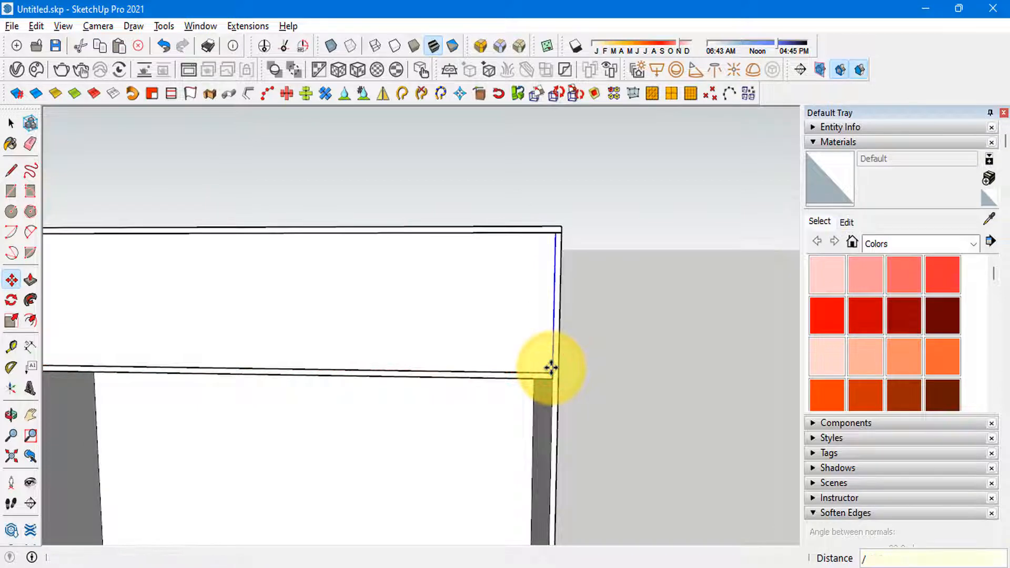
pyautogui.press('Return')
# Step: Delete the upper compartment's front faces except the leftmost one
pyautogui.scroll(-4, 647, 324)
pyautogui.press('space')
pyautogui.scroll(2, 459, 331)
pyautogui.scroll(4, 268, 309)
pyautogui.moveTo(462, 335)
pyautogui.mouseDown(button='middle')
pyautogui.moveTo(284, 315)
pyautogui.moveTo(307, 295)
pyautogui.moveTo(400, 273)
pyautogui.mouseUp(button='middle')
pyautogui.click(263, 300)
pyautogui.scroll(-2, 400, 273)
pyautogui.scroll(-4, 251, 234)
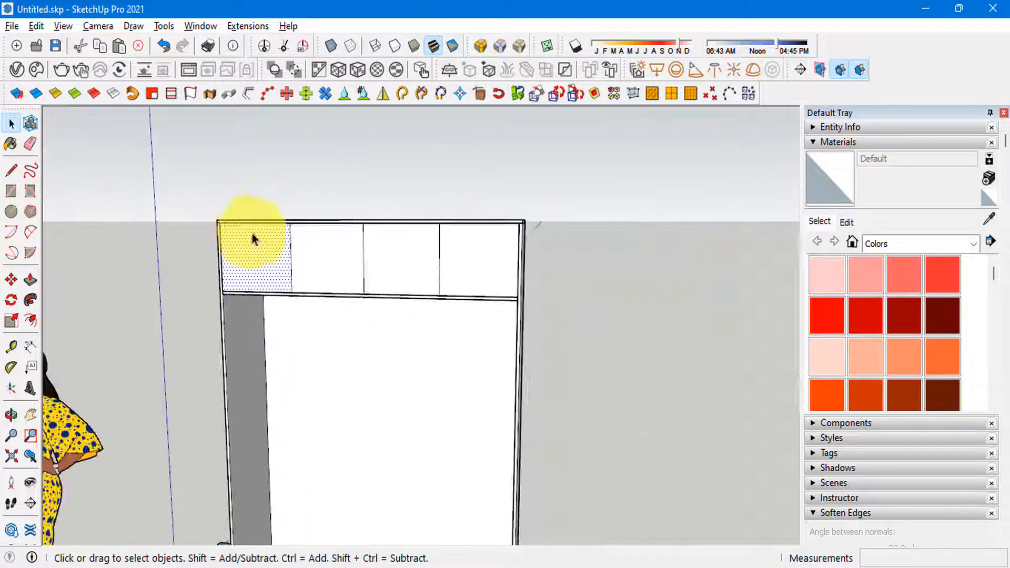
pyautogui.moveTo(252, 234); pyautogui.dragTo(337, 273, button='middle')
pyautogui.scroll(3, 346, 237)
pyautogui.scroll(2, 326, 243)
pyautogui.scroll(-3, 332, 211)
pyautogui.moveTo(319, 153); pyautogui.dragTo(671, 394)
pyautogui.press('Delete')
# Step: Push/Pull the remaining leftmost upper face into a thin door panel
pyautogui.scroll(3, 284, 286)
pyautogui.click(174, 282)
pyautogui.keyDown('shift'); pyautogui.moveTo(173, 281); pyautogui.dragTo(425, 300, button='middle'); pyautogui.keyUp('shift')
pyautogui.scroll(1, 424, 300)
pyautogui.press('p')
pyautogui.click(423, 298)
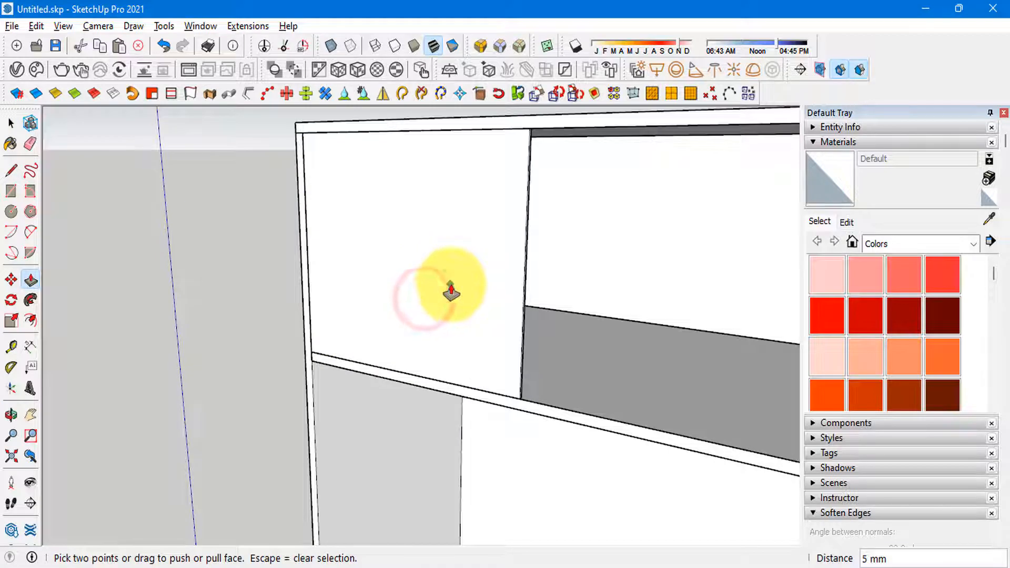
pyautogui.click(452, 296)
pyautogui.press('space')
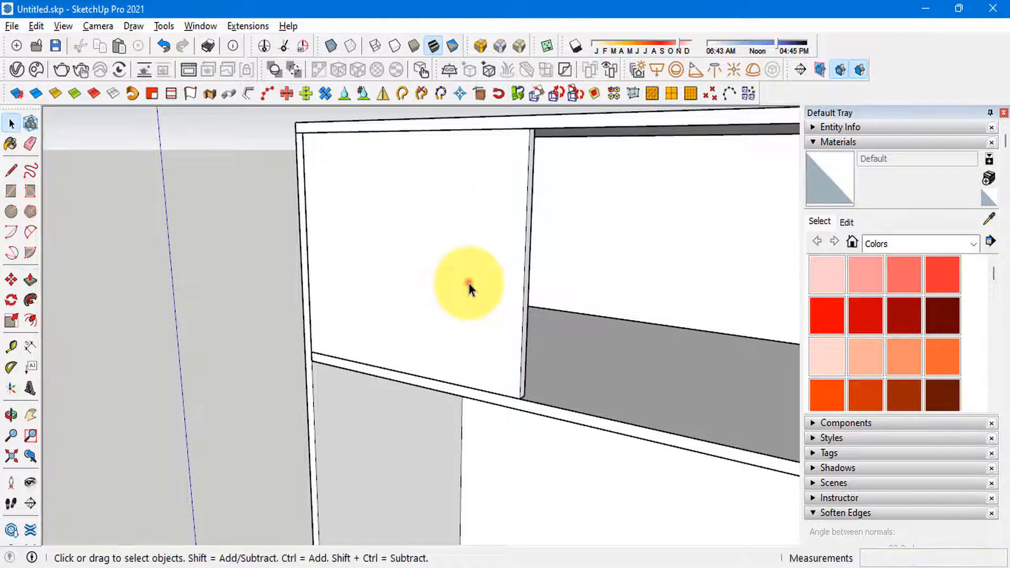
# Step: Select the whole leftmost upper door panel and turn it into a component
pyautogui.click(469, 283)
pyautogui.press('g')
pyautogui.click(533, 459)
pyautogui.scroll(2, 338, 336)
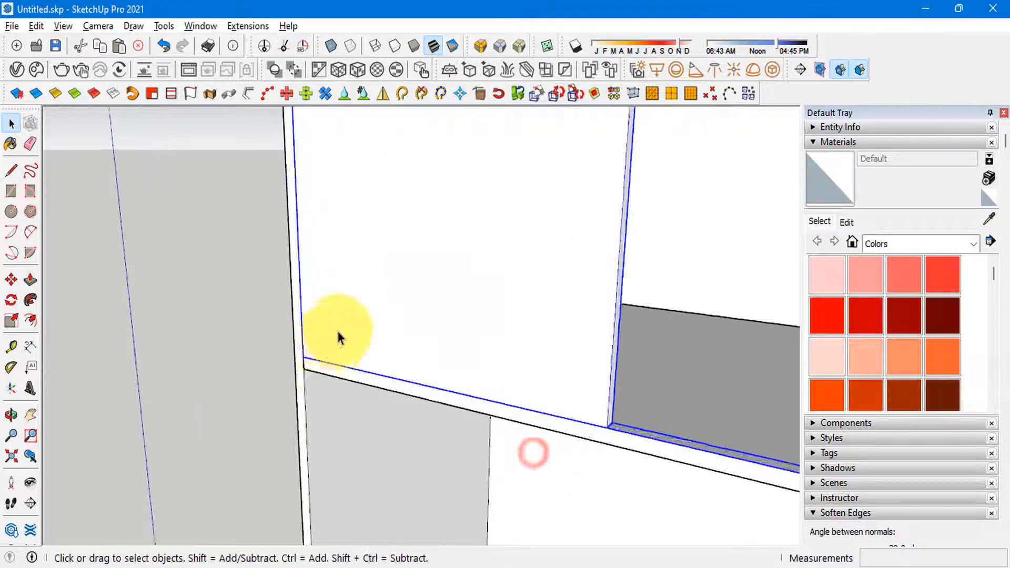
pyautogui.press('m')
pyautogui.moveTo(338, 335); pyautogui.dragTo(429, 350, button='middle')
pyautogui.scroll(-4, 284, 327)
pyautogui.press('space')
# Step: Edit the upper door component and delete the stray edges extending beyond the panel
pyautogui.scroll(1, 436, 350)
pyautogui.scroll(1, 555, 355)
pyautogui.doubleClick(343, 318)
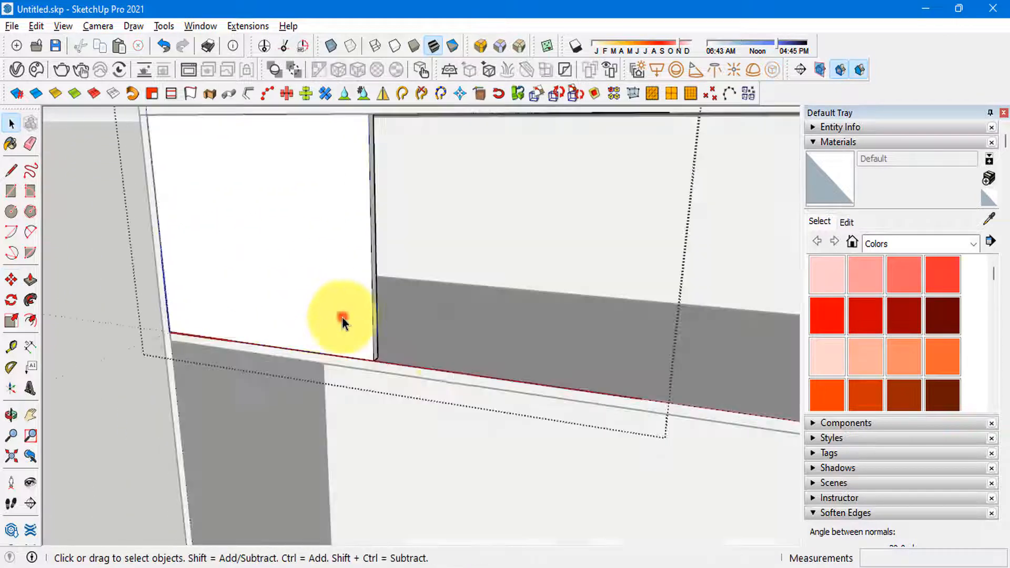
pyautogui.scroll(-4, 458, 345)
pyautogui.moveTo(499, 202); pyautogui.dragTo(574, 419)
pyautogui.press('Delete')
pyautogui.scroll(2, 471, 352)
pyautogui.click(487, 368)
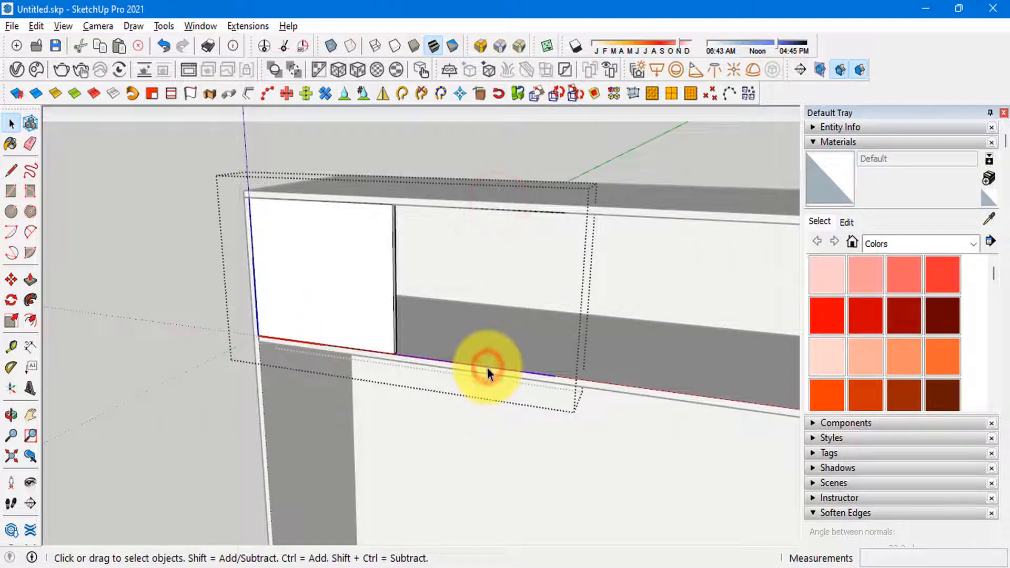
pyautogui.press('Delete')
pyautogui.click(504, 208)
pyautogui.press('Delete')
pyautogui.press('Escape')
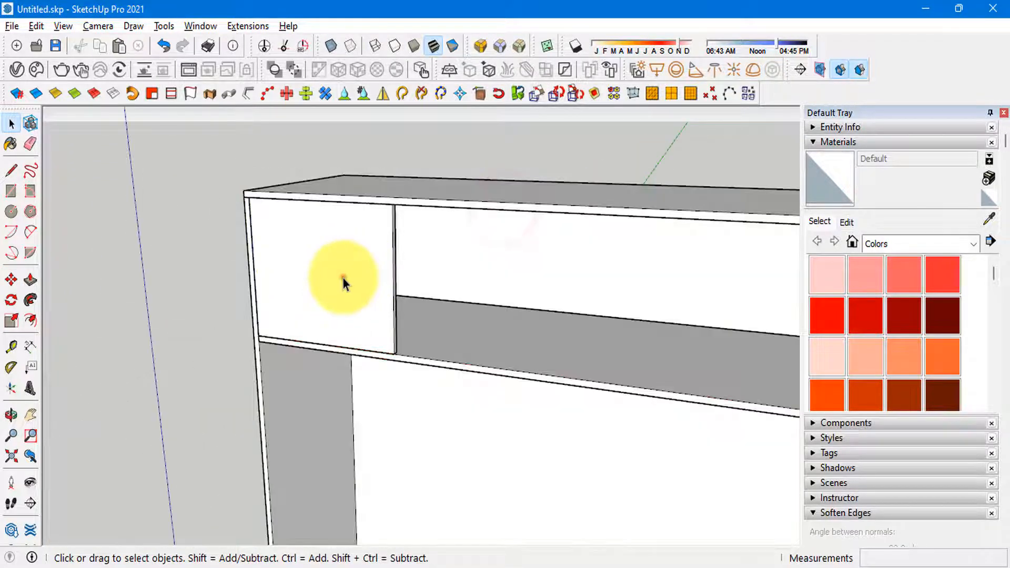
# Step: Copy the upper door sideways by its own width and repeat it three times (*3) across the upper compartment
pyautogui.scroll(2, 267, 364)
pyautogui.press('m')
pyautogui.click(273, 328)
pyautogui.press('ctrl')
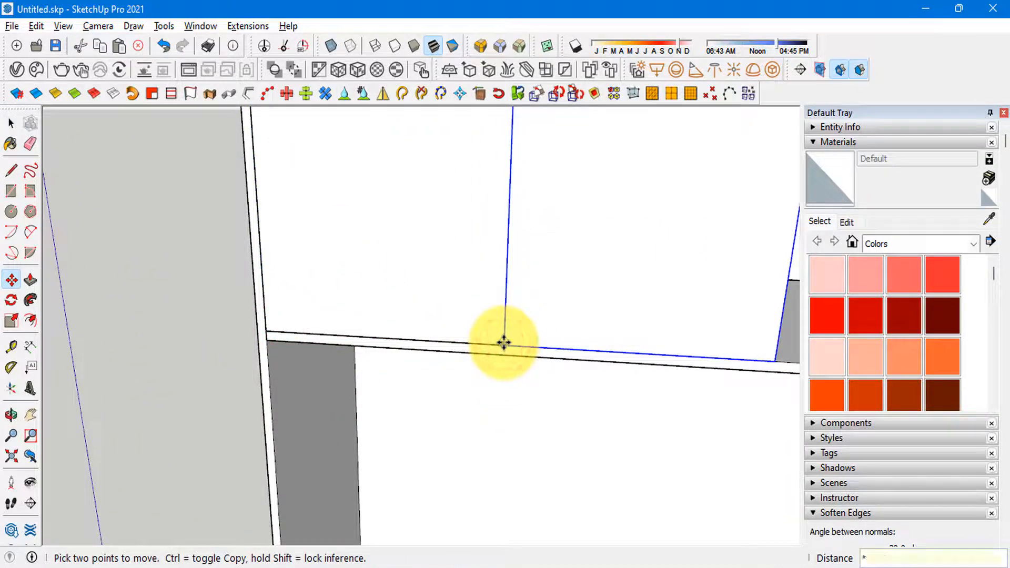
pyautogui.write('*3')
pyautogui.press('Return')
pyautogui.scroll(-5, 370, 344)
pyautogui.press('space')
# Step: Select all four upper doors and check the wardrobe against the reference photo
pyautogui.scroll(3, 421, 327)
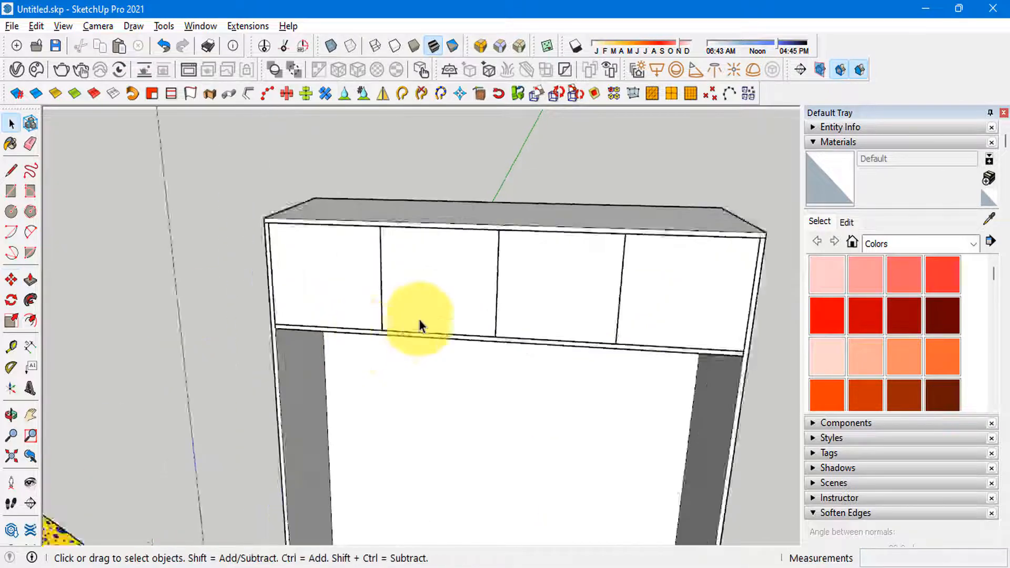
pyautogui.moveTo(419, 317); pyautogui.dragTo(300, 269, button='middle')
pyautogui.click(297, 267)
pyautogui.keyDown('shift'); pyautogui.click(445, 284); pyautogui.keyUp('shift')
pyautogui.keyDown('shift'); pyautogui.click(623, 294); pyautogui.keyUp('shift')
pyautogui.scroll(-3, 321, 250)
pyautogui.keyDown('shift'); pyautogui.click(574, 290); pyautogui.keyUp('shift')
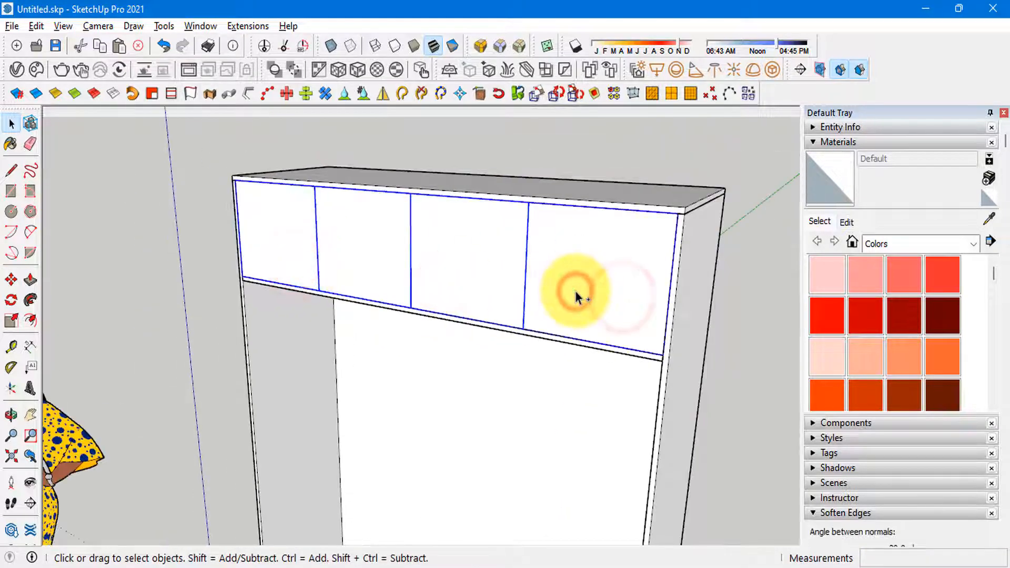
pyautogui.scroll(-2, 464, 221)
pyautogui.moveTo(464, 221); pyautogui.dragTo(552, 303, button='middle')
pyautogui.scroll(-2, 529, 287)
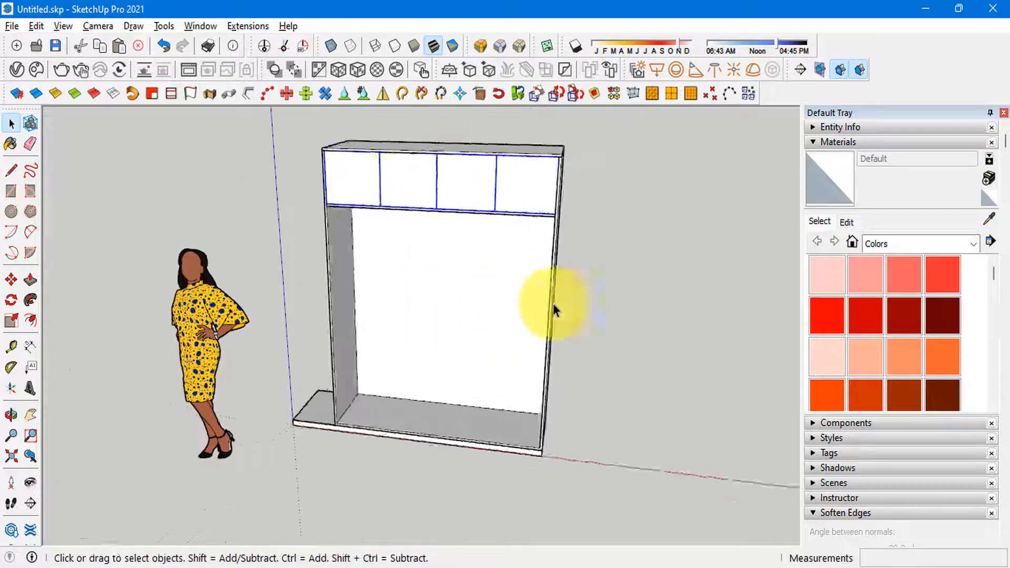
pyautogui.scroll(3, 510, 263)
pyautogui.moveTo(404, 259)
pyautogui.mouseDown(button='middle')
pyautogui.moveTo(453, 266)
pyautogui.moveTo(392, 214)
pyautogui.mouseUp(button='middle')
pyautogui.hotkey('alt', 'Tab')
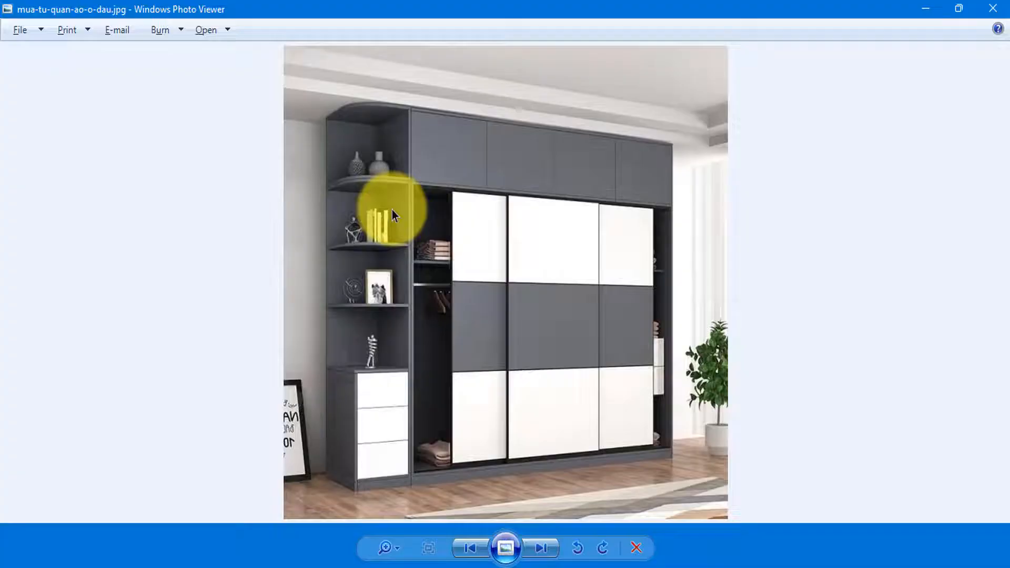
pyautogui.scroll(2, 444, 187)
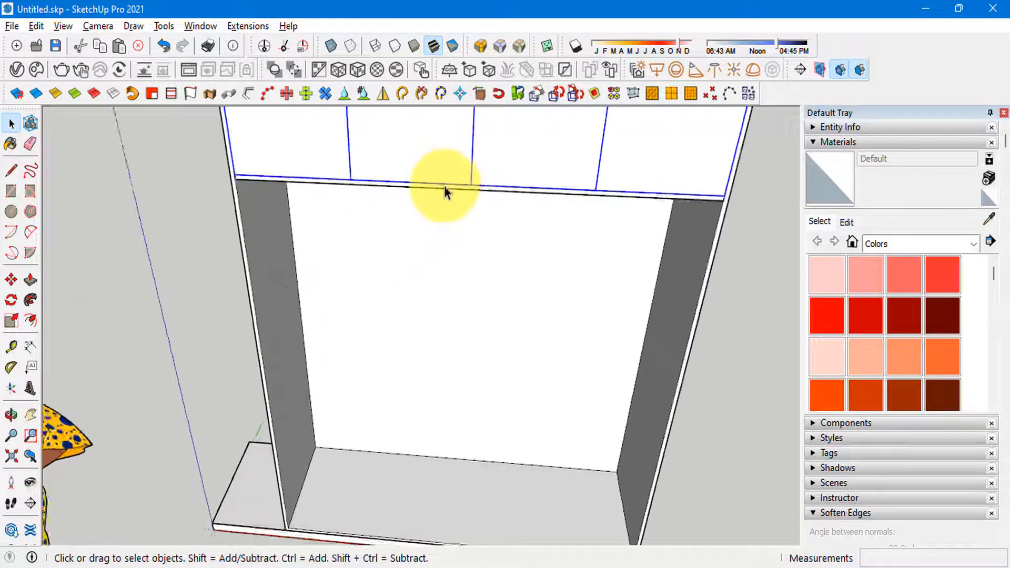
# Step: Draw a rectangle across the lower front opening, from its lower-left inner corner to the corner below the upper shelf's right end
pyautogui.scroll(2, 403, 160)
pyautogui.scroll(-3, 321, 512)
pyautogui.scroll(4, 298, 498)
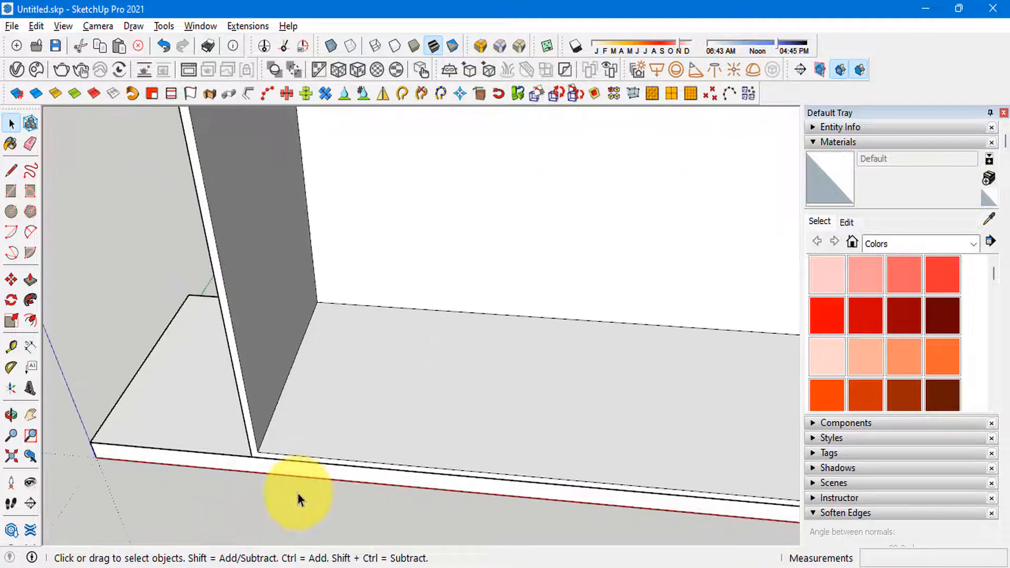
pyautogui.press('r')
pyautogui.click(256, 453)
pyautogui.scroll(-4, 252, 484)
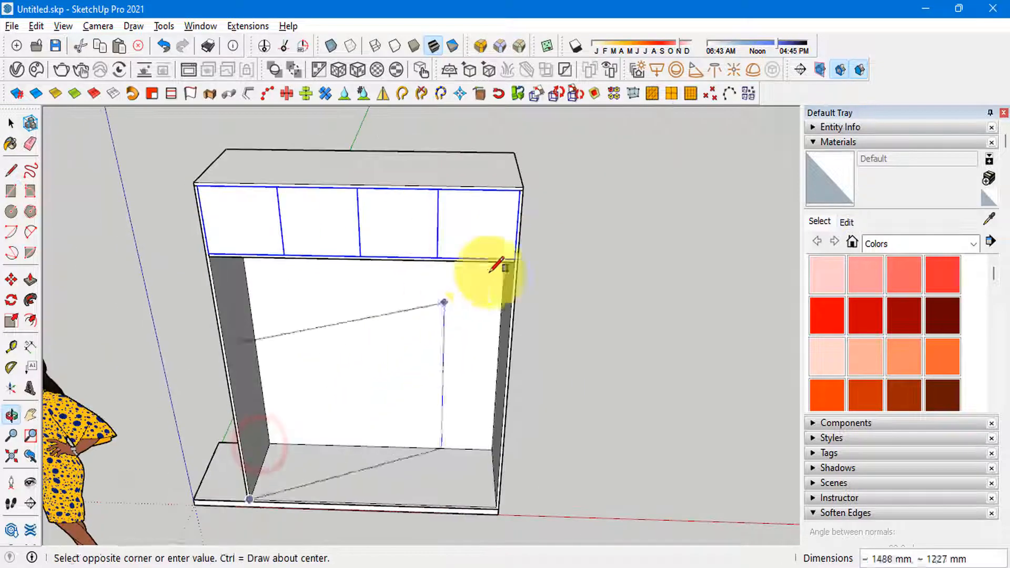
pyautogui.scroll(3, 533, 263)
pyautogui.click(532, 255)
pyautogui.scroll(-4, 532, 256)
pyautogui.moveTo(531, 256); pyautogui.dragTo(370, 308, button='middle')
pyautogui.press('space')
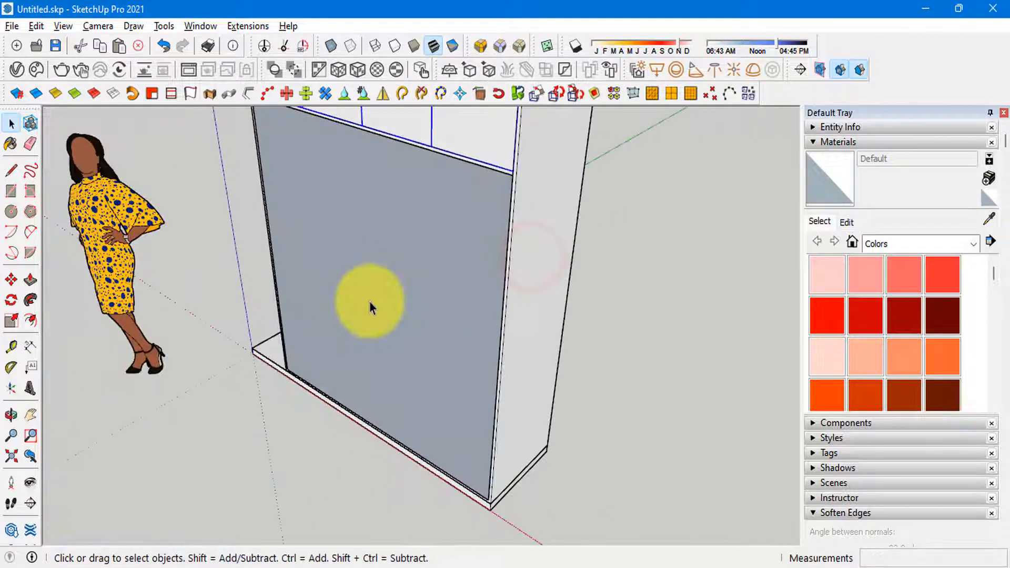
# Step: Reverse the new face covering the lower front opening
pyautogui.rightClick(370, 301)
pyautogui.click(466, 193)
pyautogui.scroll(-3, 415, 363)
pyautogui.doubleClick(410, 280)
pyautogui.scroll(4, 409, 280)
pyautogui.moveTo(409, 280); pyautogui.dragTo(298, 343, button='middle')
pyautogui.scroll(-3, 298, 342)
pyautogui.scroll(3, 399, 317)
pyautogui.click(400, 318)
pyautogui.moveTo(384, 299); pyautogui.dragTo(502, 263, button='middle')
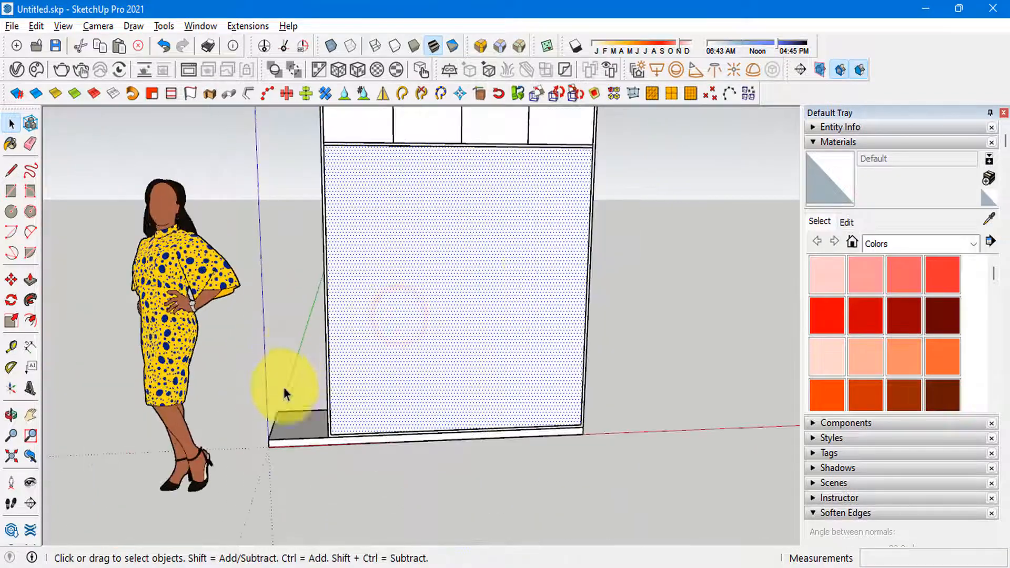
# Step: Move the lower face's right edge inward to below the middle of the second upper door, narrowing it to one sliding-door width
pyautogui.scroll(3, 356, 456)
pyautogui.scroll(-2, 340, 418)
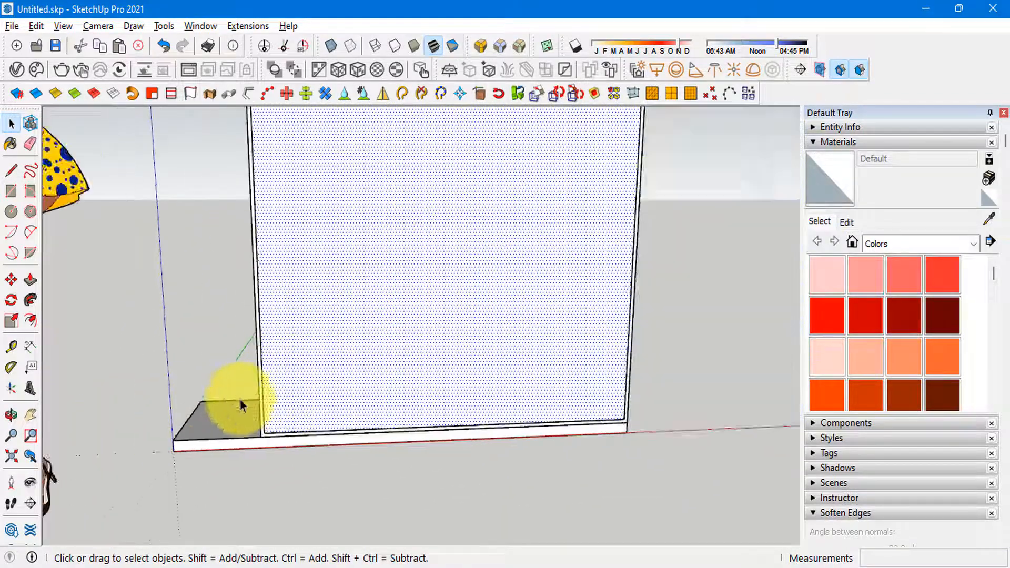
pyautogui.scroll(-3, 240, 400)
pyautogui.scroll(-2, 323, 263)
pyautogui.scroll(4, 409, 165)
pyautogui.scroll(-2, 478, 191)
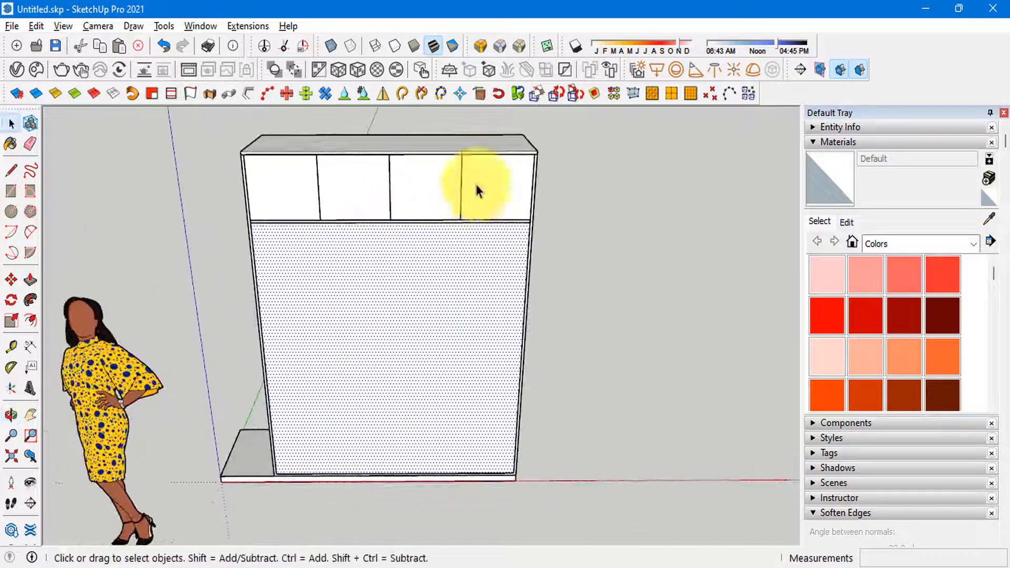
pyautogui.click(476, 185)
pyautogui.press('m')
pyautogui.scroll(4, 510, 472)
pyautogui.scroll(-4, 498, 528)
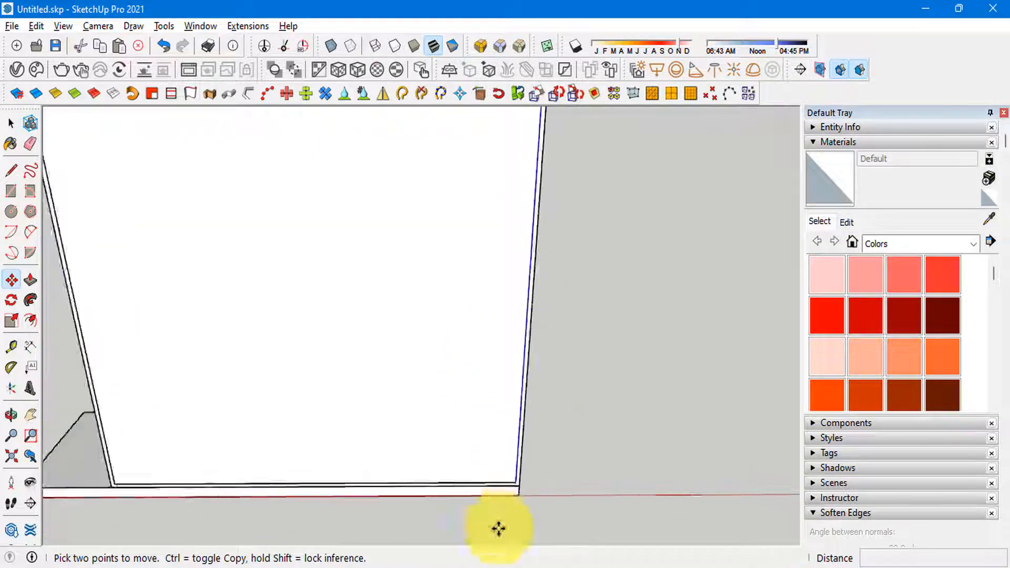
pyautogui.scroll(4, 522, 174)
pyautogui.keyDown('shift'); pyautogui.moveTo(521, 156); pyautogui.dragTo(533, 256, button='middle'); pyautogui.keyUp('shift')
pyautogui.click(539, 240)
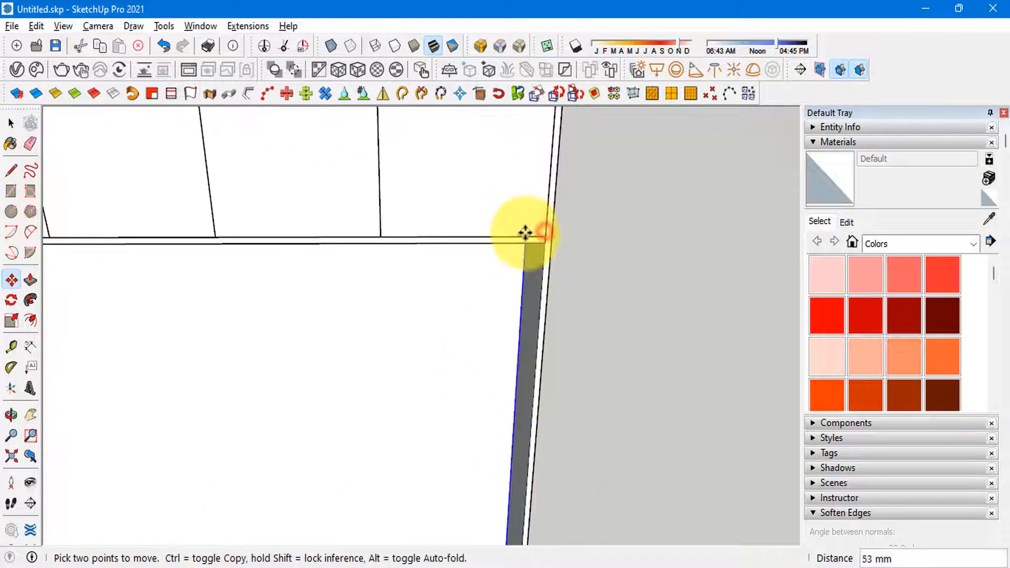
pyautogui.scroll(-3, 523, 232)
pyautogui.click(301, 234)
pyautogui.press('space')
# Step: Turn the narrowed lower face and its edges into a component
pyautogui.moveTo(349, 199); pyautogui.dragTo(330, 423, button='middle')
pyautogui.doubleClick(286, 293)
pyautogui.scroll(3, 349, 400)
pyautogui.press('g')
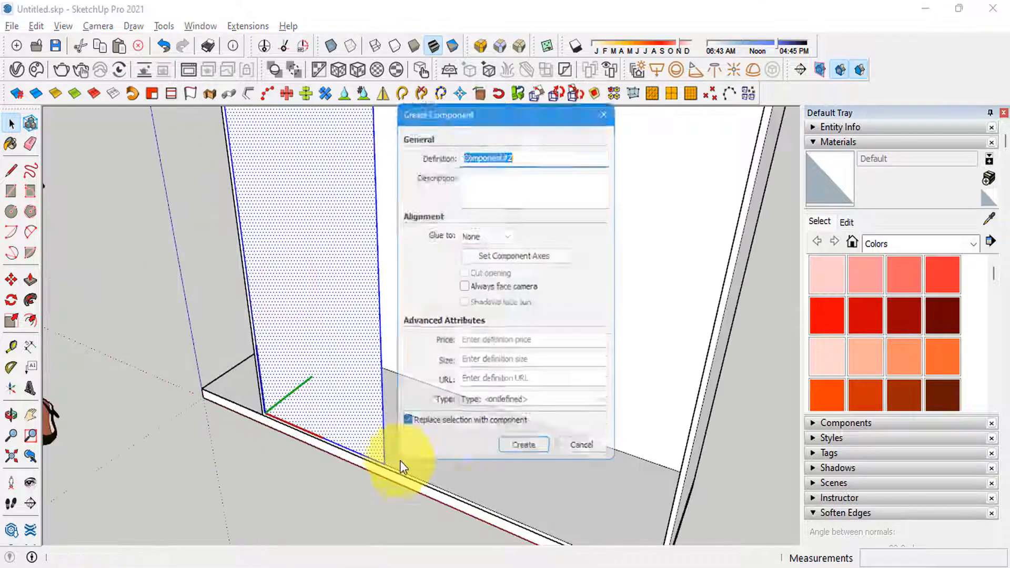
pyautogui.click(537, 458)
# Step: Move the sliding-door component 17 mm back into the wardrobe
pyautogui.press('m')
pyautogui.scroll(5, 372, 465)
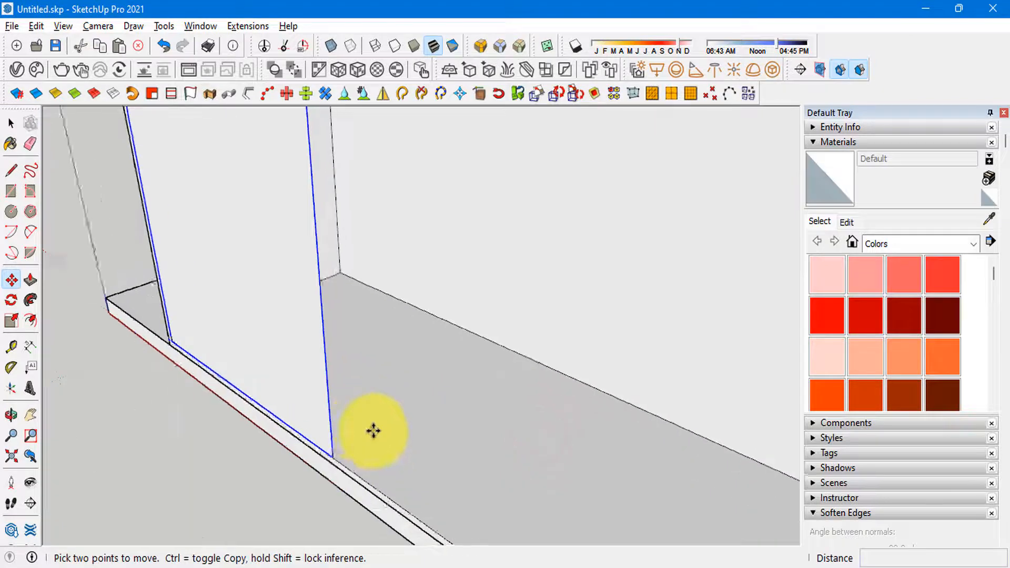
pyautogui.click(373, 464)
pyautogui.write('17')
pyautogui.press('Return')
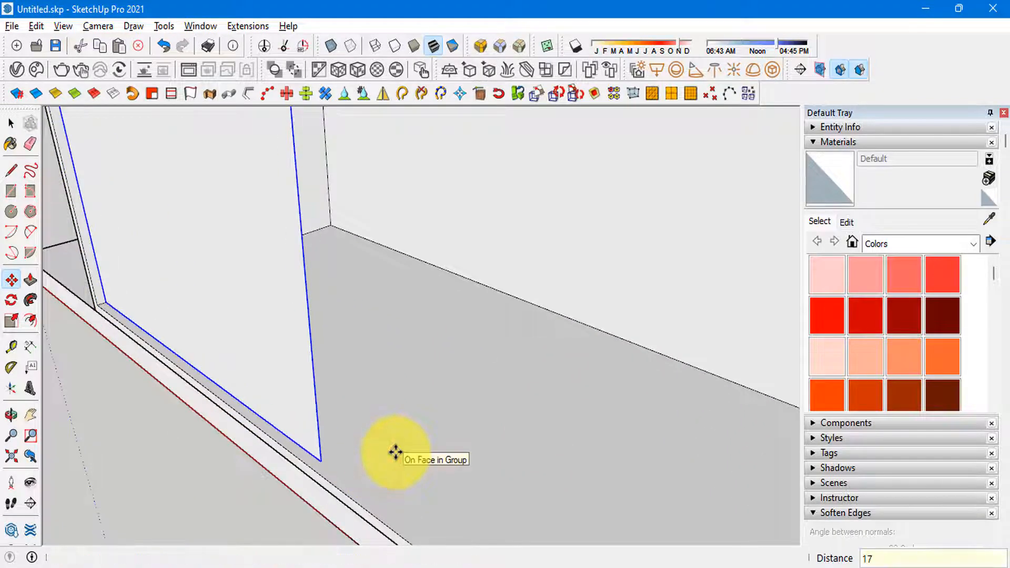
pyautogui.moveTo(395, 452); pyautogui.dragTo(377, 422, button='middle')
# Step: Edit the sliding-door component and Push/Pull its face to give the door its thickness
pyautogui.press('space')
pyautogui.doubleClick(243, 325)
pyautogui.click(242, 325)
pyautogui.rightClick(240, 285)
pyautogui.press('p')
pyautogui.click(239, 285)
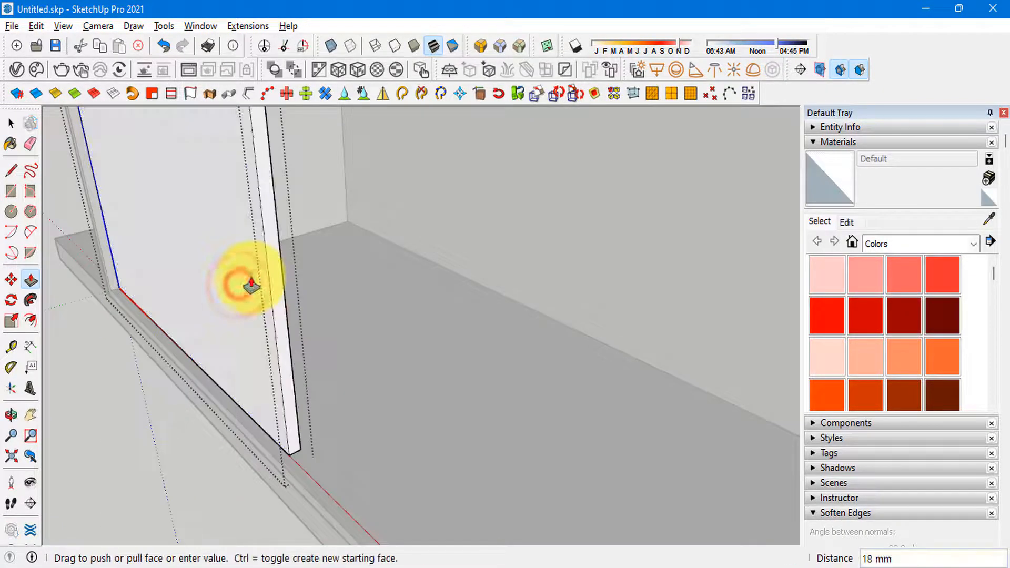
pyautogui.write('1')
pyautogui.press('space')
pyautogui.press('Escape')
pyautogui.click(252, 277)
pyautogui.moveTo(251, 277); pyautogui.dragTo(334, 431, button='middle')
pyautogui.press('m')
pyautogui.scroll(2, 205, 358)
pyautogui.scroll(-5, 171, 420)
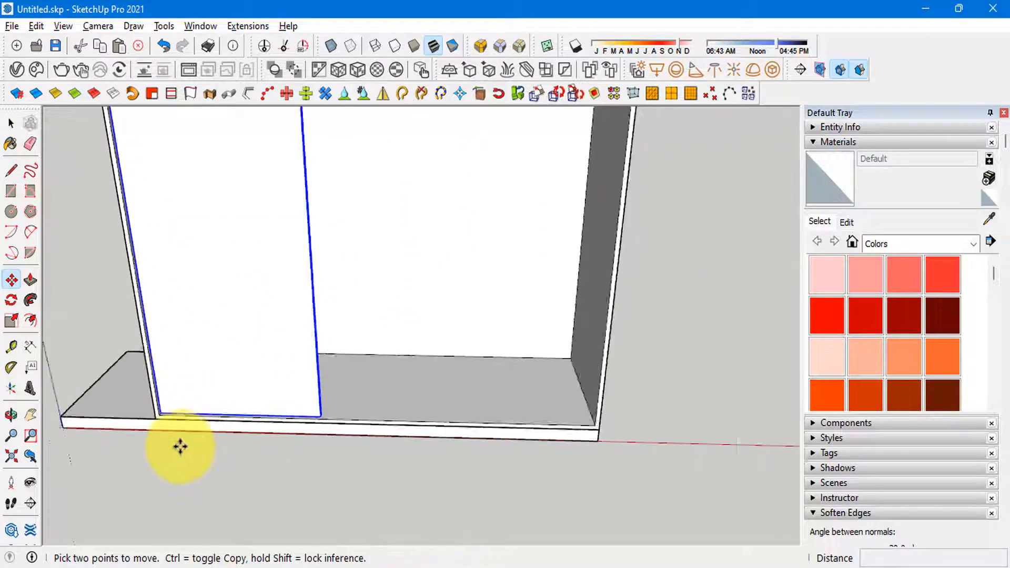
pyautogui.moveTo(348, 371); pyautogui.dragTo(290, 393, button='middle')
pyautogui.press('space')
# Step: Edit the sliding door and Push/Pull its right side face 100 mm outward to widen it
pyautogui.scroll(6, 297, 397)
pyautogui.doubleClick(289, 390)
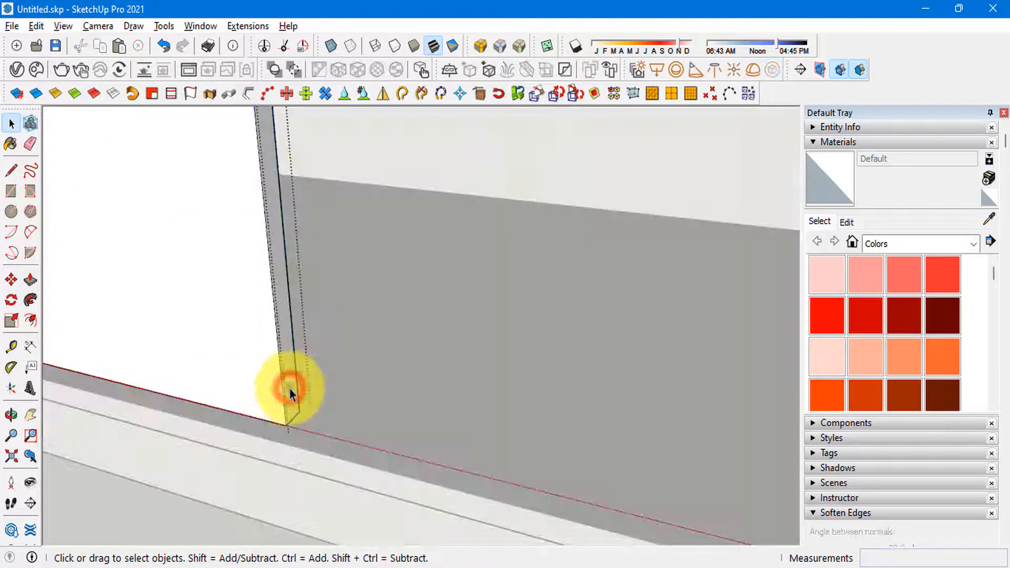
pyautogui.click(289, 389)
pyautogui.press('p')
pyautogui.click(290, 391)
pyautogui.write('10')
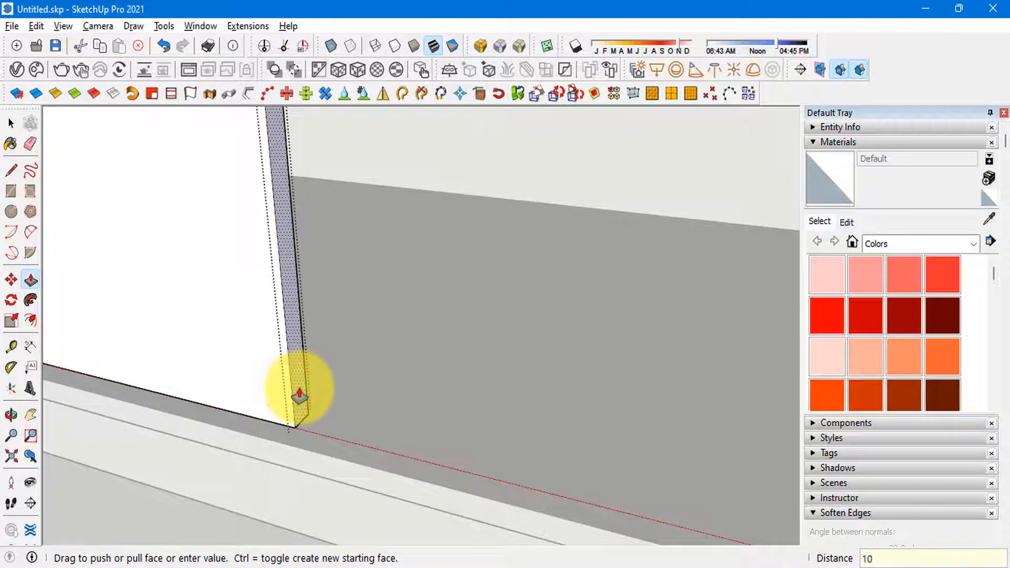
pyautogui.write('0')
pyautogui.press('Return')
pyautogui.scroll(-7, 325, 390)
pyautogui.press('space')
pyautogui.press('Escape')
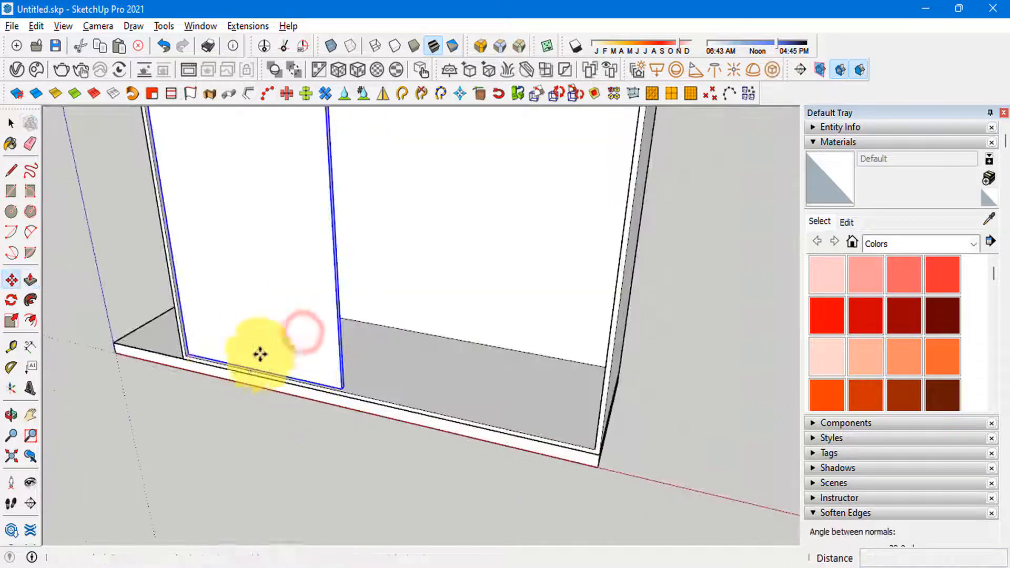
# Step: Copy the sliding door to the right end of the lower opening, flush against the right side panel
pyautogui.scroll(5, 329, 379)
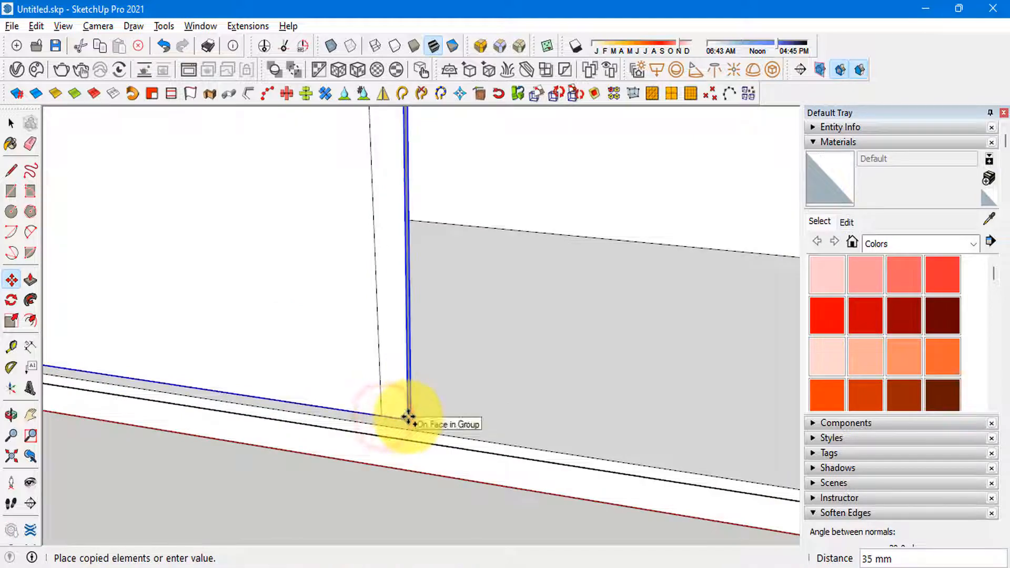
pyautogui.moveTo(408, 419); pyautogui.dragTo(626, 453, button='middle')
pyautogui.press('space')
pyautogui.scroll(-7, 482, 518)
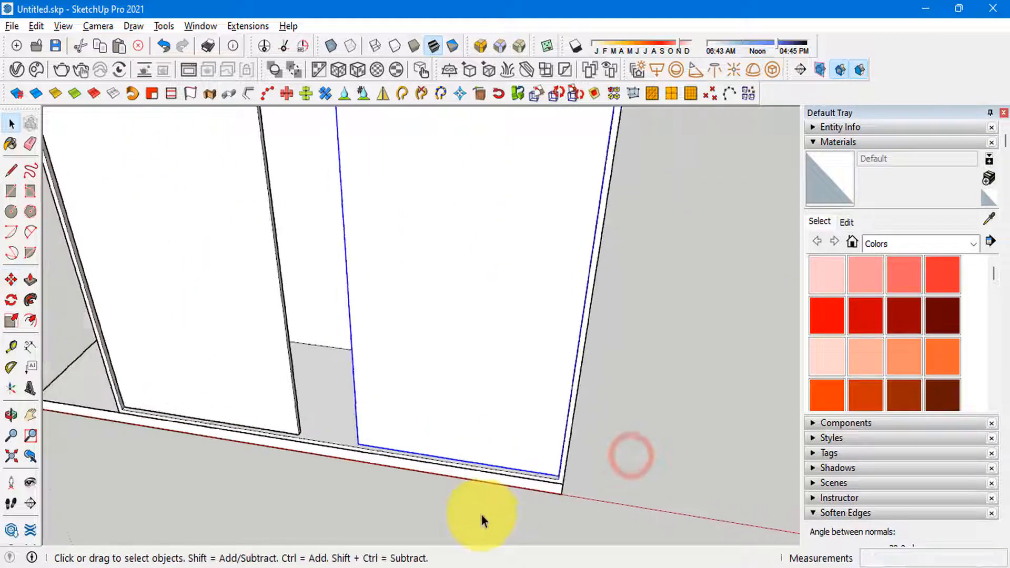
pyautogui.scroll(2, 478, 411)
pyautogui.moveTo(416, 347); pyautogui.dragTo(338, 263, button='middle')
pyautogui.scroll(-2, 440, 338)
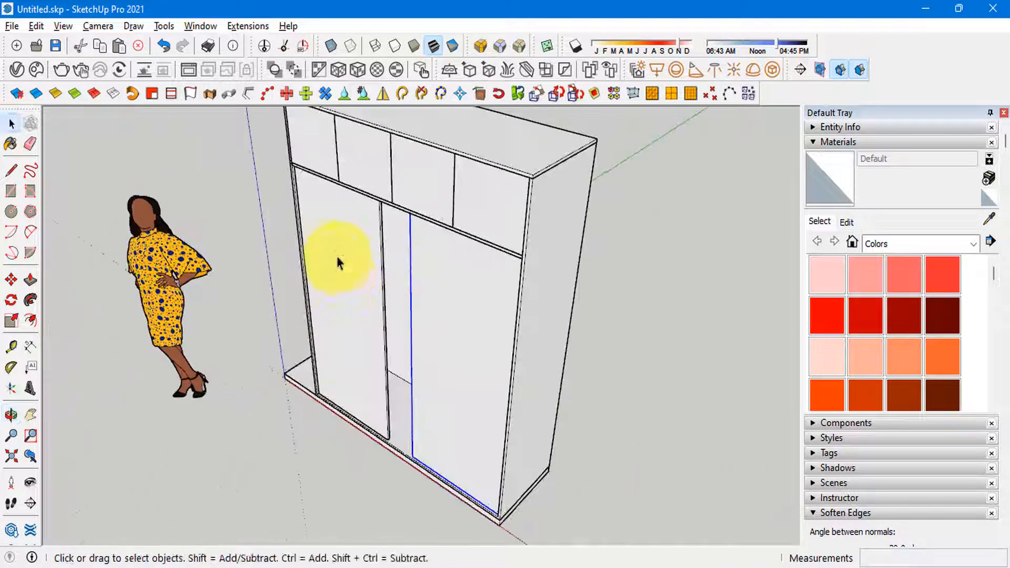
pyautogui.scroll(4, 375, 247)
pyautogui.scroll(6, 388, 182)
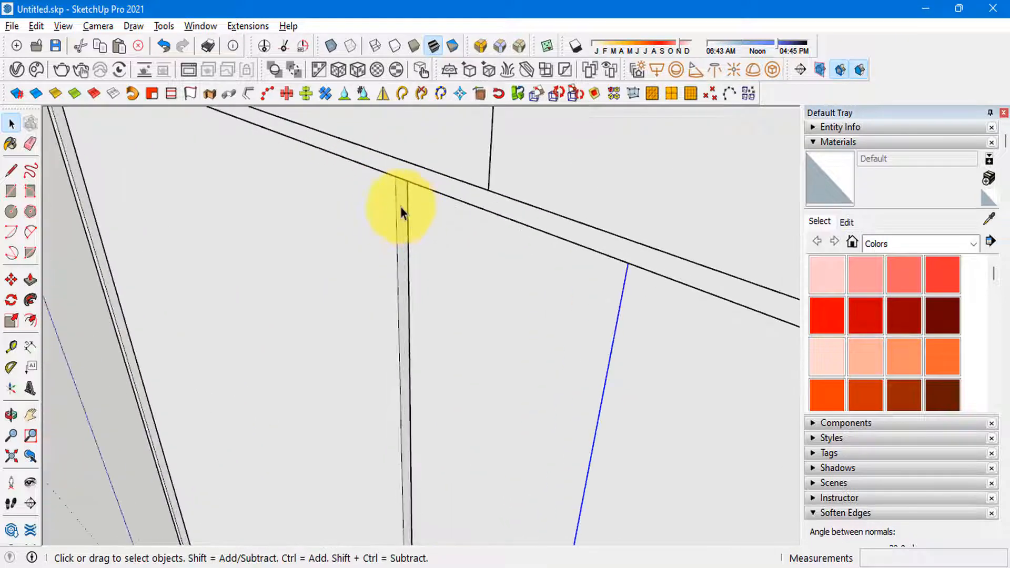
# Step: Undo the door copy at the right end and try to widen the remaining sliding door further with Push/Pull
pyautogui.hotkey('ctrl', 'z')
pyautogui.scroll(2, 401, 207)
pyautogui.doubleClick(403, 198)
pyautogui.press('p')
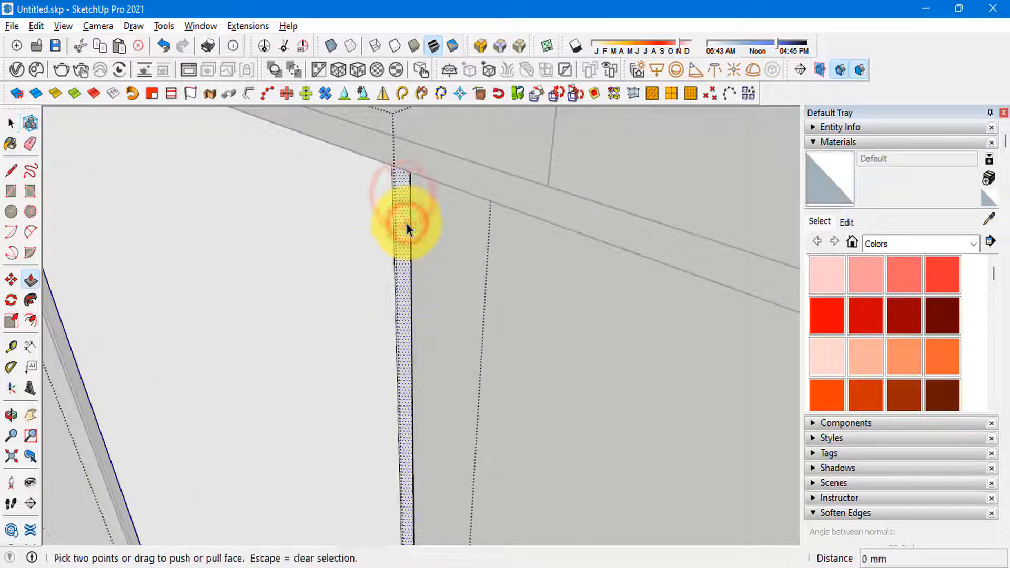
pyautogui.click(407, 223)
pyautogui.press('Return')
pyautogui.scroll(-8, 374, 187)
pyautogui.press('space')
pyautogui.press('Escape')
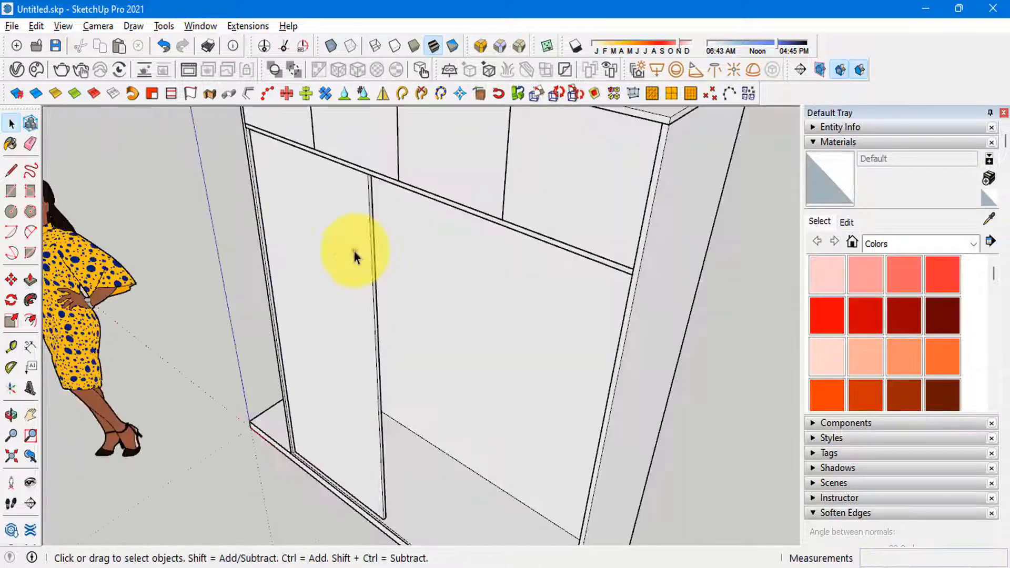
pyautogui.click(354, 250)
pyautogui.moveTo(354, 251); pyautogui.dragTo(462, 108, button='middle')
pyautogui.press('m')
pyautogui.moveTo(342, 347); pyautogui.dragTo(393, 311, button='middle')
pyautogui.scroll(-5, 345, 476)
pyautogui.scroll(1, 393, 311)
pyautogui.moveTo(379, 262); pyautogui.dragTo(388, 200, button='middle')
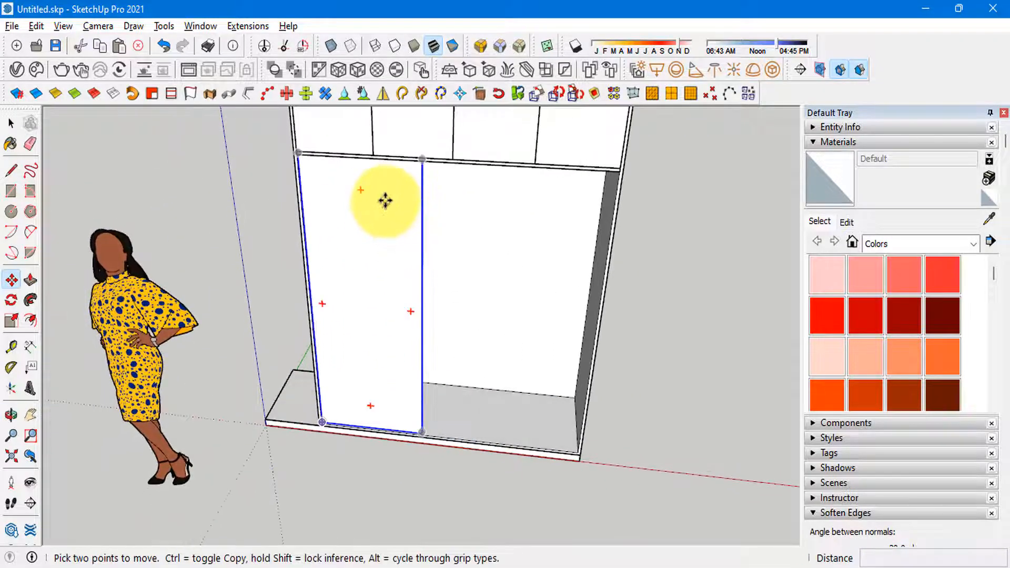
pyautogui.press('space')
# Step: Undo the last Push/Pull widening of the sliding door
pyautogui.scroll(5, 372, 136)
pyautogui.hotkey('ctrl', 'z')
pyautogui.hotkey('ctrl', 'z')
pyautogui.hotkey('ctrl', 'z')
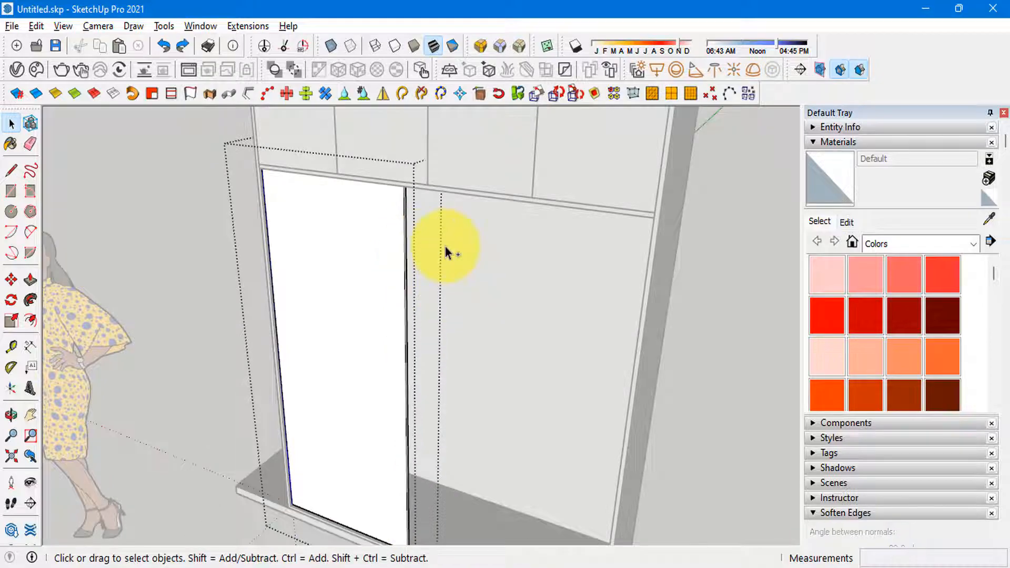
pyautogui.hotkey('ctrl', 'z')
pyautogui.moveTo(505, 243); pyautogui.dragTo(570, 251, button='middle')
pyautogui.scroll(-5, 372, 248)
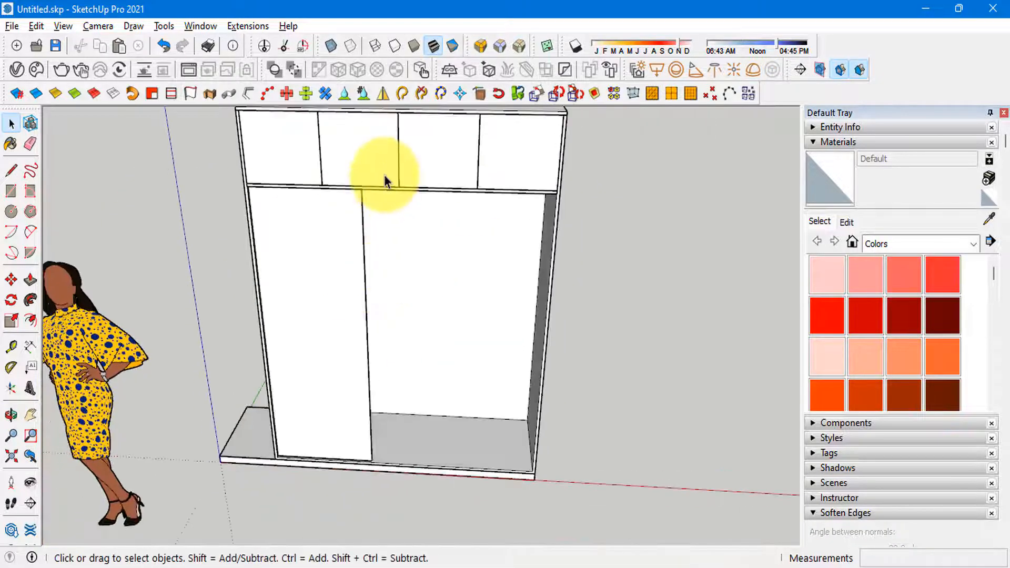
# Step: Copy the sliding door across the lower opening until its outer side edge meets the right side panel
pyautogui.scroll(4, 322, 275)
pyautogui.click(311, 259)
pyautogui.scroll(-3, 325, 284)
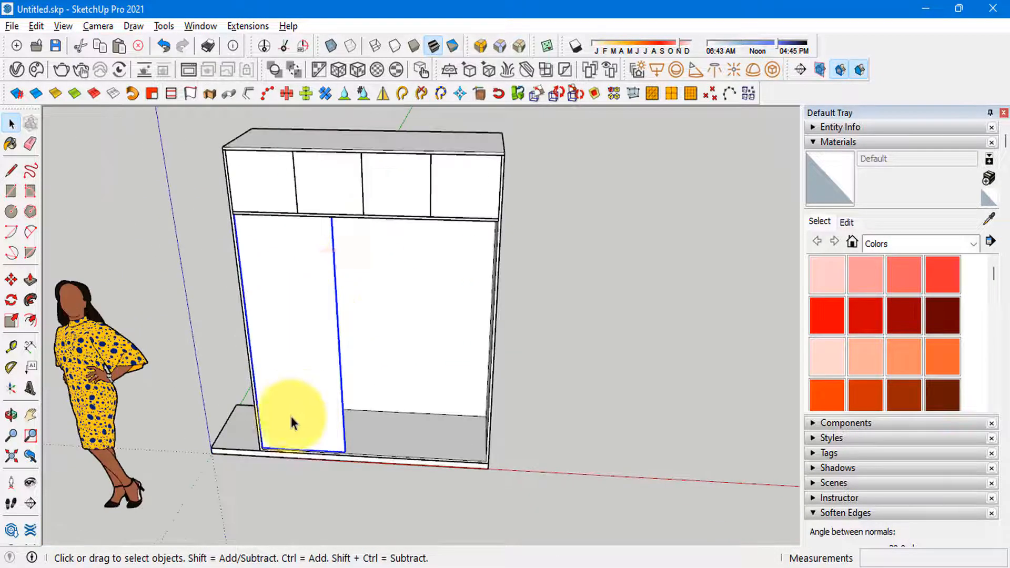
pyautogui.moveTo(291, 419); pyautogui.dragTo(304, 411, button='middle')
pyautogui.scroll(4, 320, 283)
pyautogui.scroll(4, 332, 338)
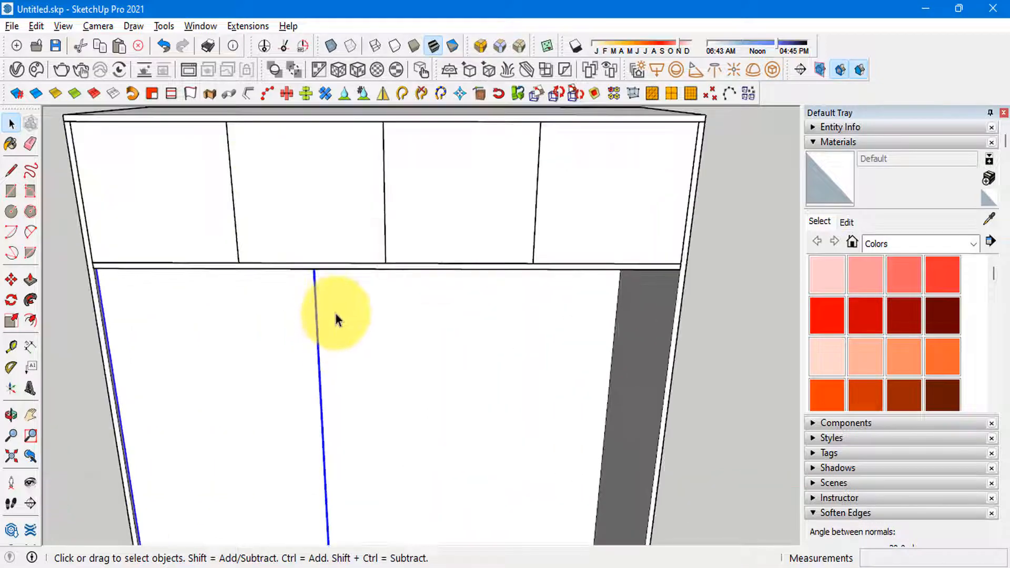
pyautogui.press('m')
pyautogui.scroll(-6, 318, 271)
pyautogui.keyDown('shift'); pyautogui.moveTo(333, 358); pyautogui.dragTo(368, 180, button='middle'); pyautogui.keyUp('shift')
pyautogui.scroll(5, 354, 295)
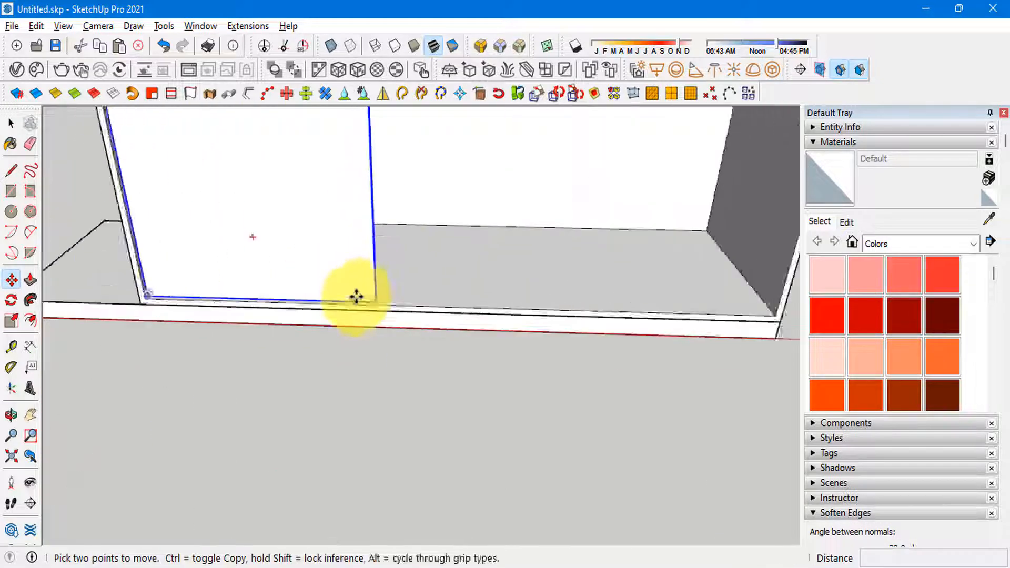
pyautogui.click(379, 301)
pyautogui.press('ctrl')
pyautogui.scroll(-3, 499, 289)
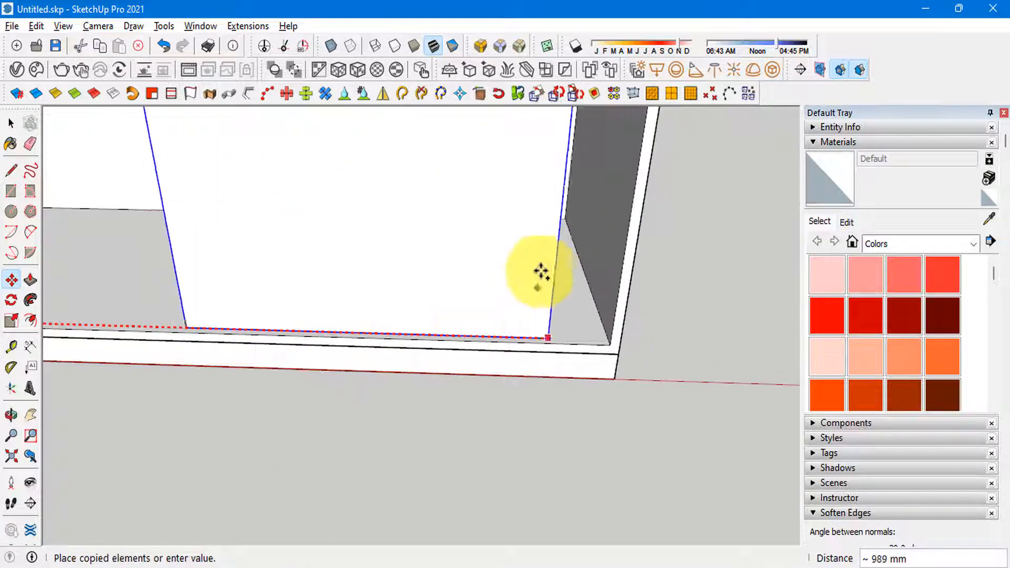
pyautogui.click(627, 210)
pyautogui.press('space')
pyautogui.scroll(-3, 413, 467)
pyautogui.scroll(-2, 374, 287)
pyautogui.scroll(3, 374, 287)
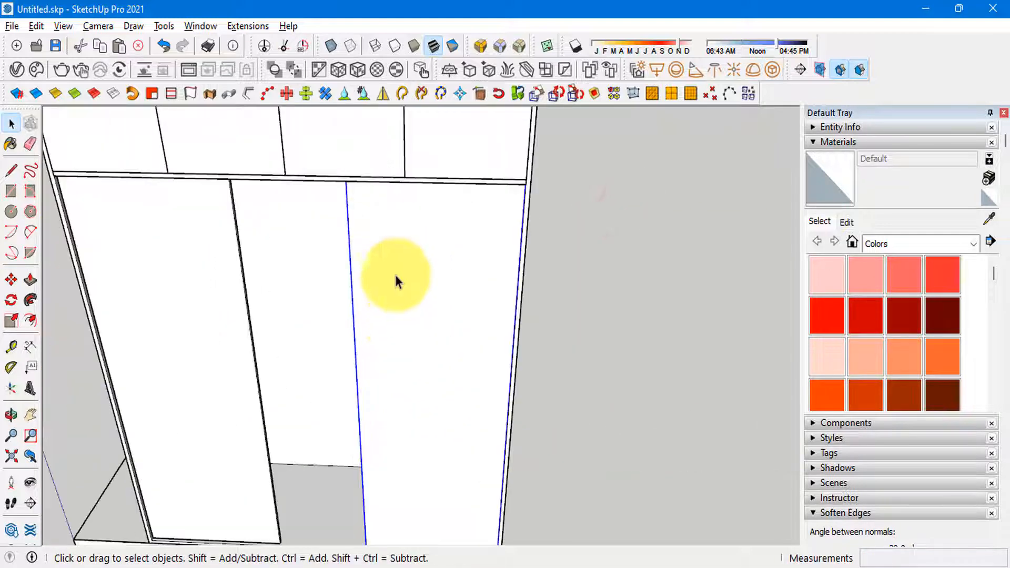
# Step: Copy the right sliding door by its top-edge midpoint to the centre of the lower opening, below the middle upper-door joint
pyautogui.scroll(-3, 394, 273)
pyautogui.click(389, 245)
pyautogui.press('m')
pyautogui.scroll(4, 389, 244)
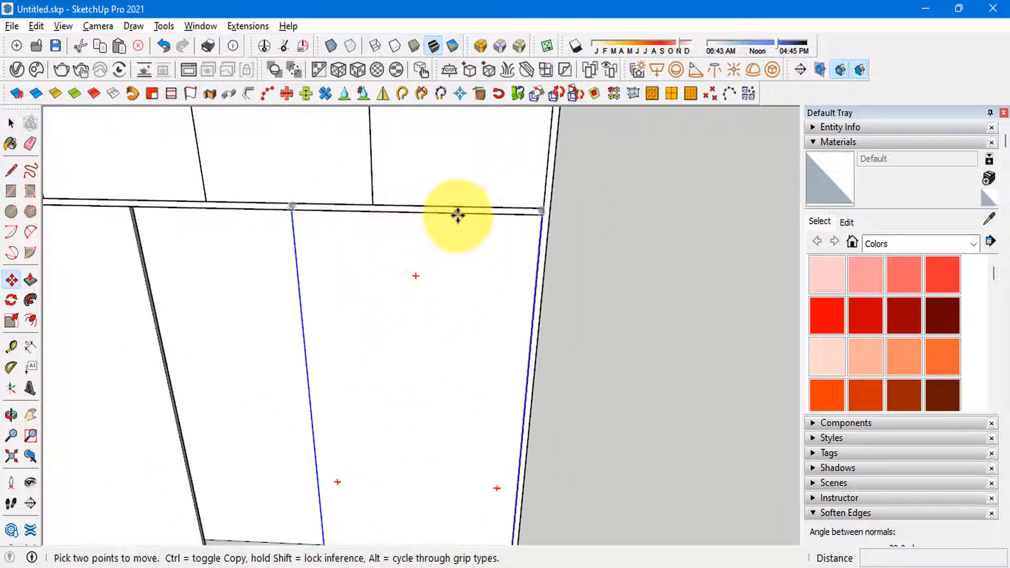
pyautogui.moveTo(382, 213); pyautogui.dragTo(402, 180, button='middle')
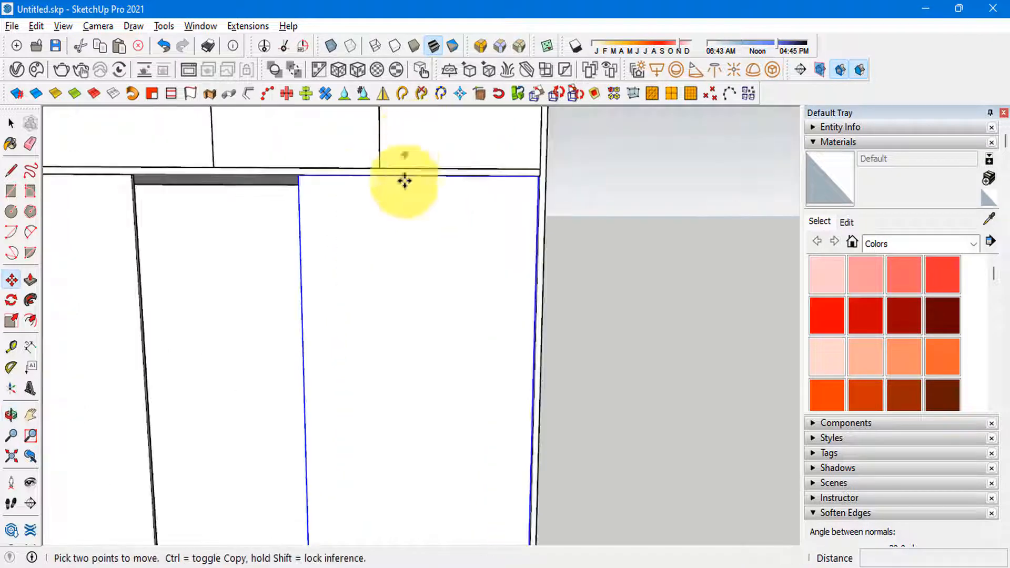
pyautogui.scroll(2, 415, 177)
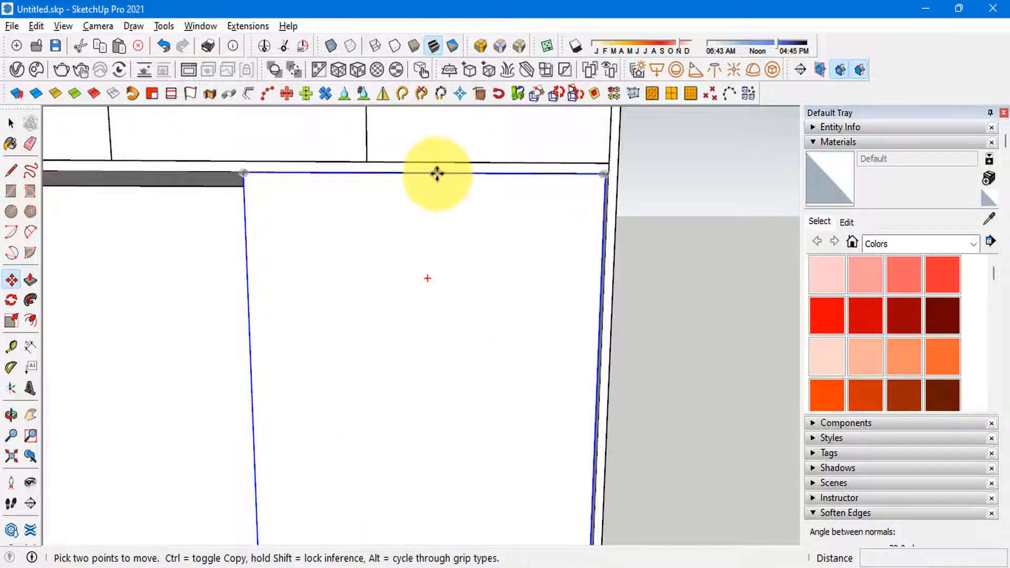
pyautogui.scroll(4, 445, 177)
pyautogui.moveTo(453, 181); pyautogui.dragTo(417, 48, button='middle')
pyautogui.scroll(-4, 457, 219)
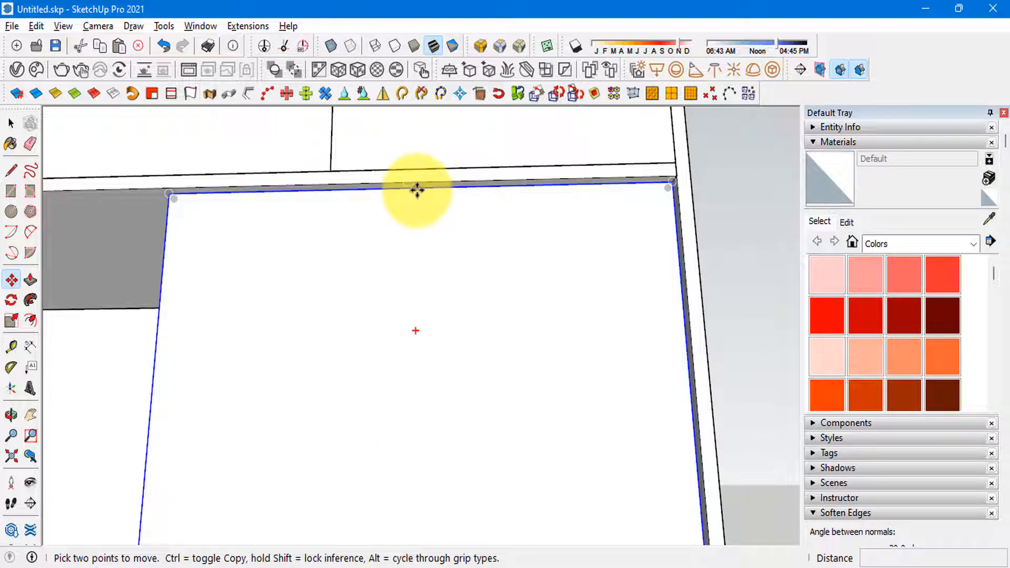
pyautogui.scroll(-5, 379, 200)
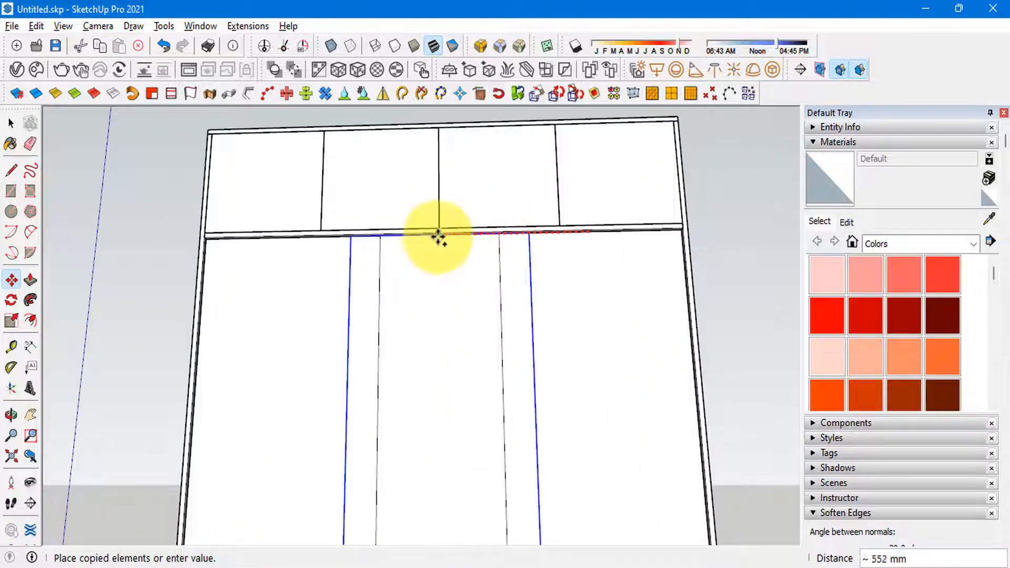
pyautogui.press('space')
# Step: Move the middle sliding door forward by one door thickness so it sits in front of the two side doors
pyautogui.scroll(-5, 421, 205)
pyautogui.moveTo(327, 347); pyautogui.dragTo(184, 416, button='middle')
pyautogui.scroll(5, 422, 440)
pyautogui.moveTo(532, 437); pyautogui.dragTo(492, 457, button='middle')
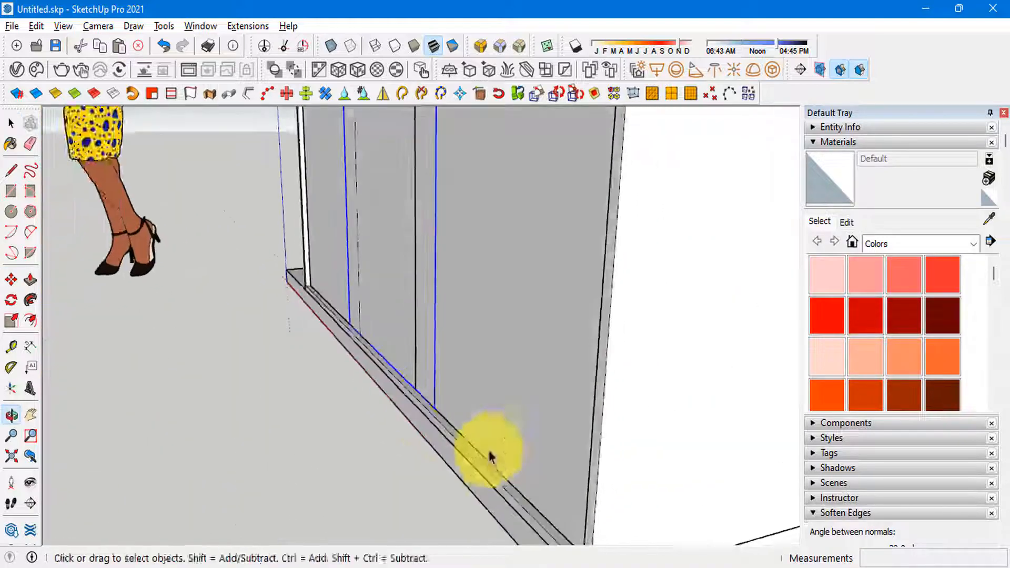
pyautogui.scroll(2, 443, 394)
pyautogui.press('m')
pyautogui.scroll(1, 441, 372)
pyautogui.click(415, 396)
pyautogui.click(395, 417)
pyautogui.press('space')
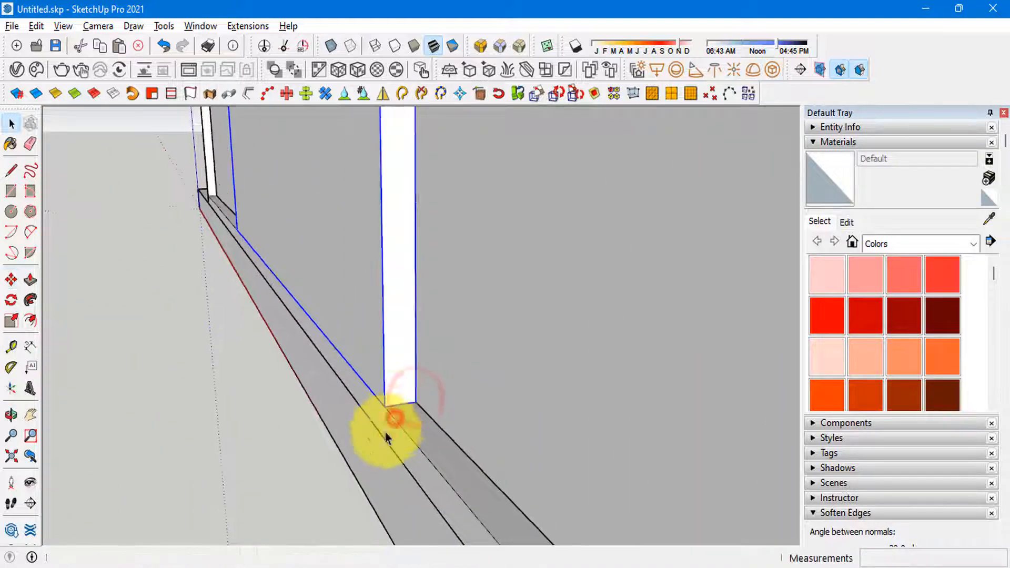
pyautogui.scroll(-6, 371, 425)
pyautogui.scroll(-5, 347, 416)
pyautogui.scroll(2, 393, 236)
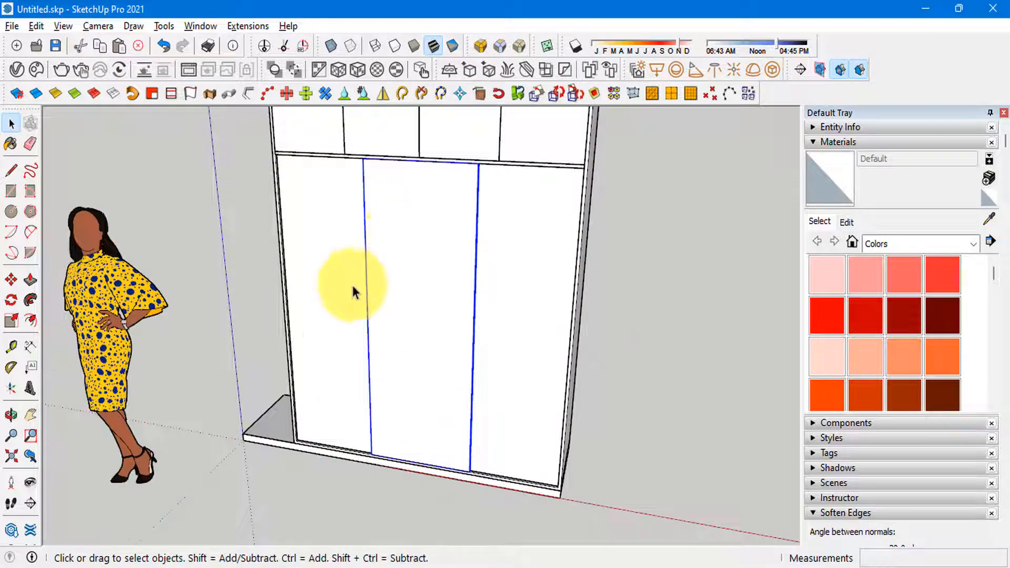
pyautogui.scroll(-1, 349, 287)
pyautogui.scroll(2, 413, 413)
# Step: Delete all three sliding doors to expose the lower compartment
pyautogui.moveTo(435, 250); pyautogui.dragTo(353, 284, button='middle')
pyautogui.scroll(-1, 412, 413)
pyautogui.click(358, 217)
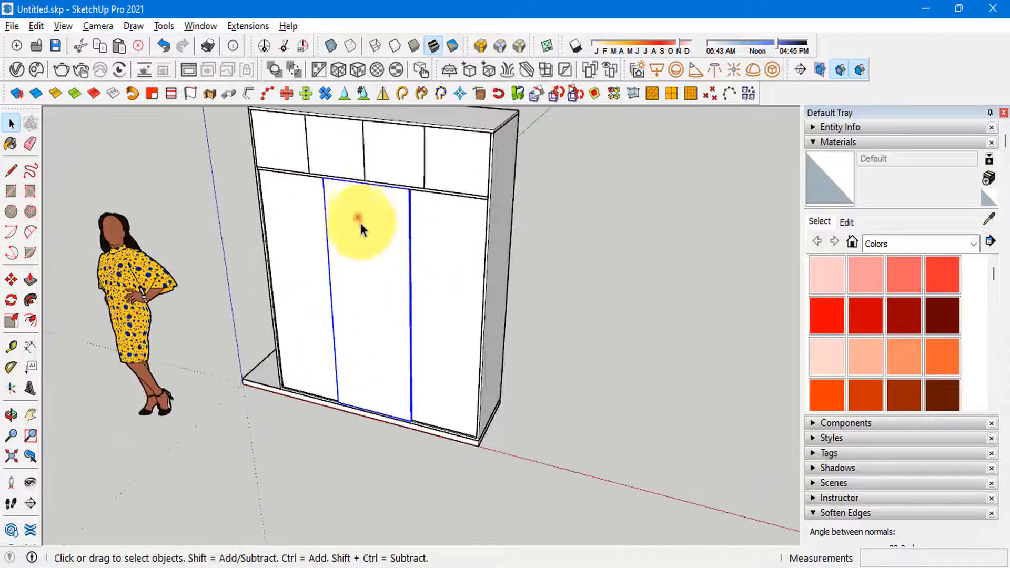
pyautogui.moveTo(360, 221); pyautogui.dragTo(488, 251, button='middle')
pyautogui.scroll(2, 378, 204)
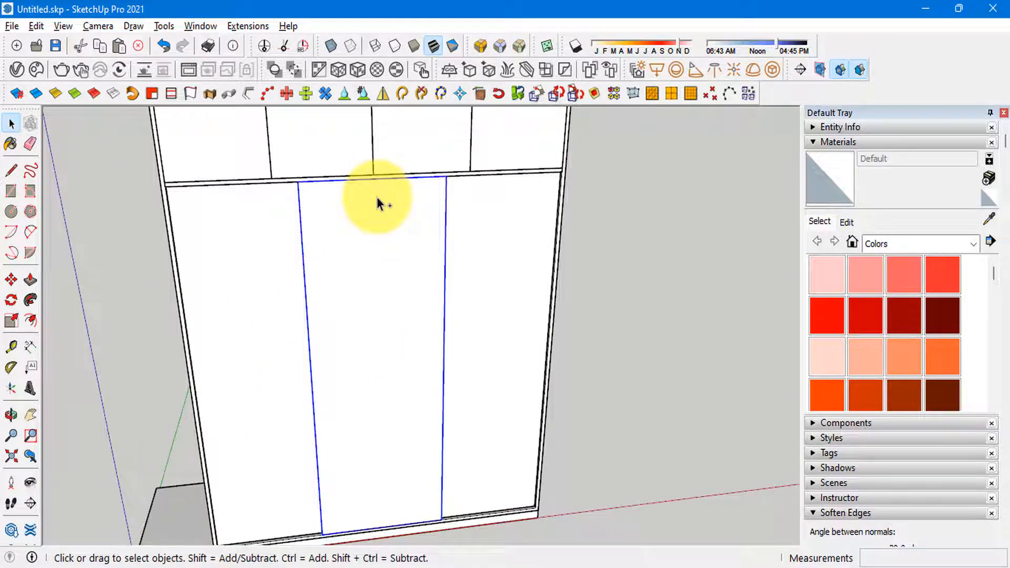
pyautogui.scroll(-4, 351, 297)
pyautogui.moveTo(417, 286)
pyautogui.mouseDown(button='middle')
pyautogui.moveTo(408, 323)
pyautogui.moveTo(476, 295)
pyautogui.moveTo(377, 337)
pyautogui.moveTo(401, 298)
pyautogui.moveTo(354, 322)
pyautogui.moveTo(351, 337)
pyautogui.mouseUp(button='middle')
pyautogui.scroll(2, 358, 406)
pyautogui.click(358, 402)
pyautogui.scroll(-2, 358, 402)
pyautogui.scroll(2, 317, 316)
pyautogui.click(316, 310)
pyautogui.scroll(-2, 345, 310)
pyautogui.hotkey('alt', 'Tab')
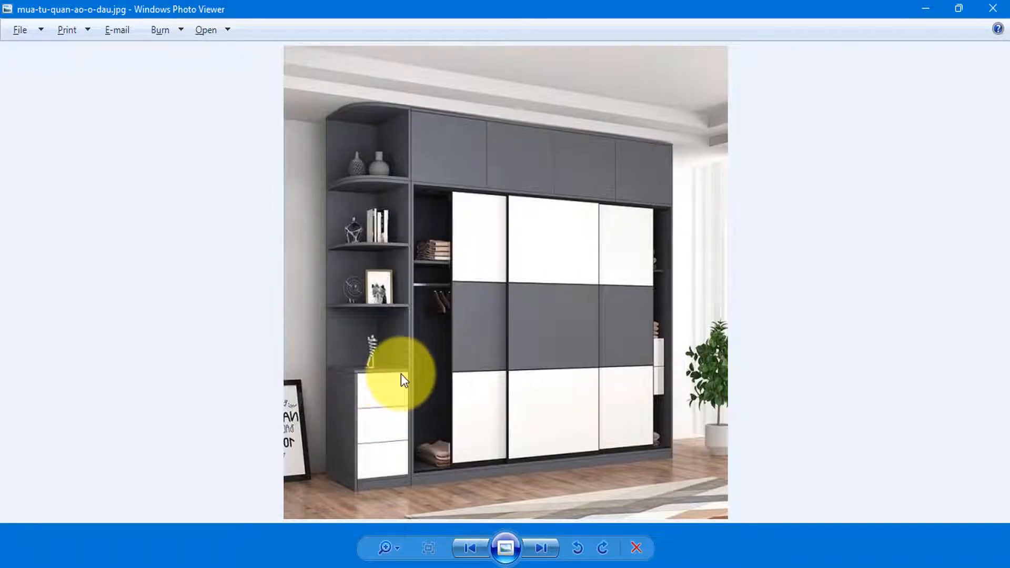
pyautogui.hotkey('alt', 'Tab')
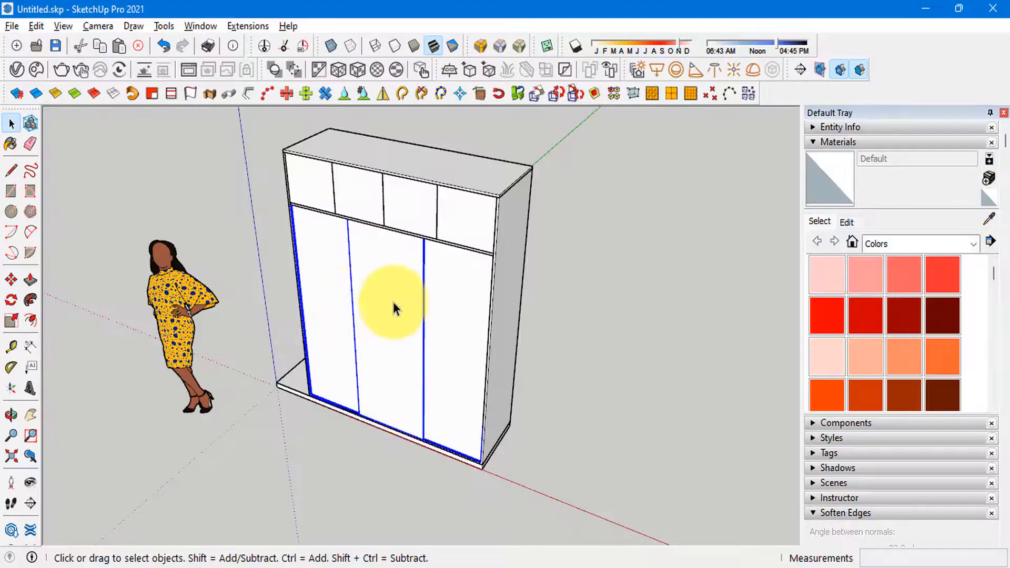
pyautogui.press('Delete')
pyautogui.scroll(4, 331, 302)
pyautogui.moveTo(332, 301); pyautogui.dragTo(400, 283, button='middle')
# Step: Copy the horizontal panel beneath the upper doors down into the lower compartment as an inner shelf
pyautogui.hotkey('alt', 'Tab')
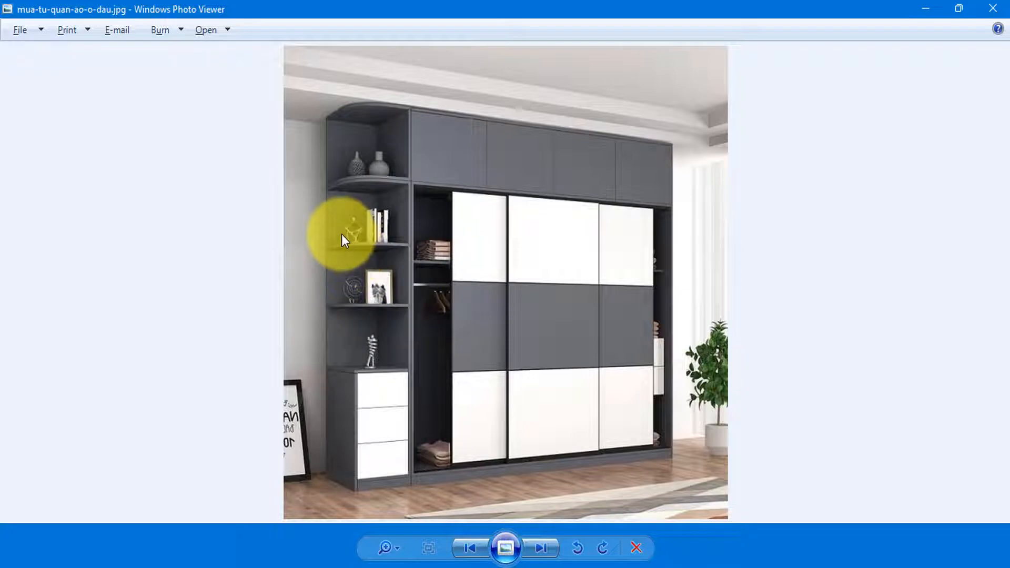
pyautogui.hotkey('alt', 'Tab')
pyautogui.scroll(3, 305, 229)
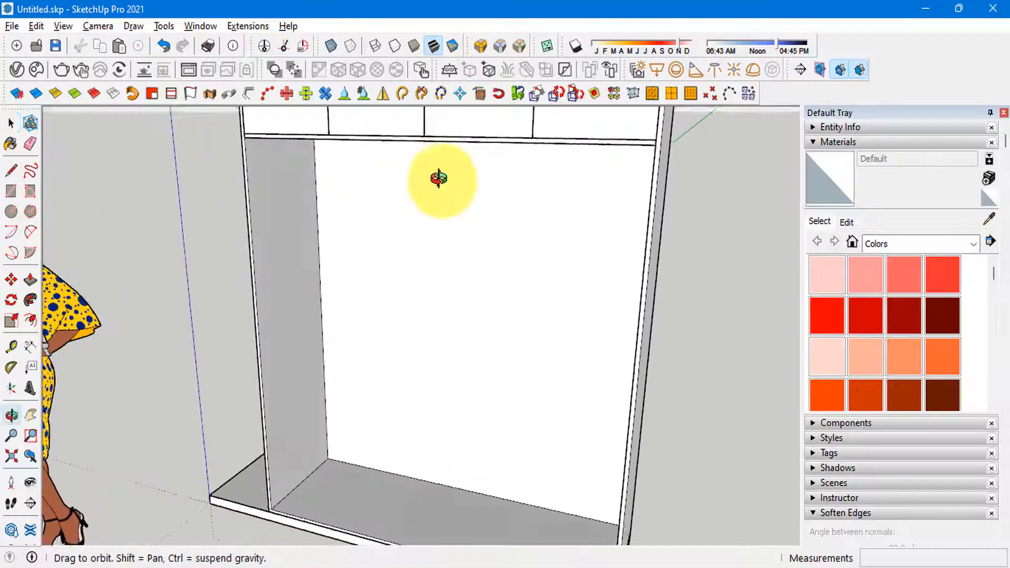
pyautogui.moveTo(439, 179); pyautogui.dragTo(447, 221, button='middle')
pyautogui.click(371, 206)
pyautogui.scroll(2, 305, 216)
pyautogui.press('m')
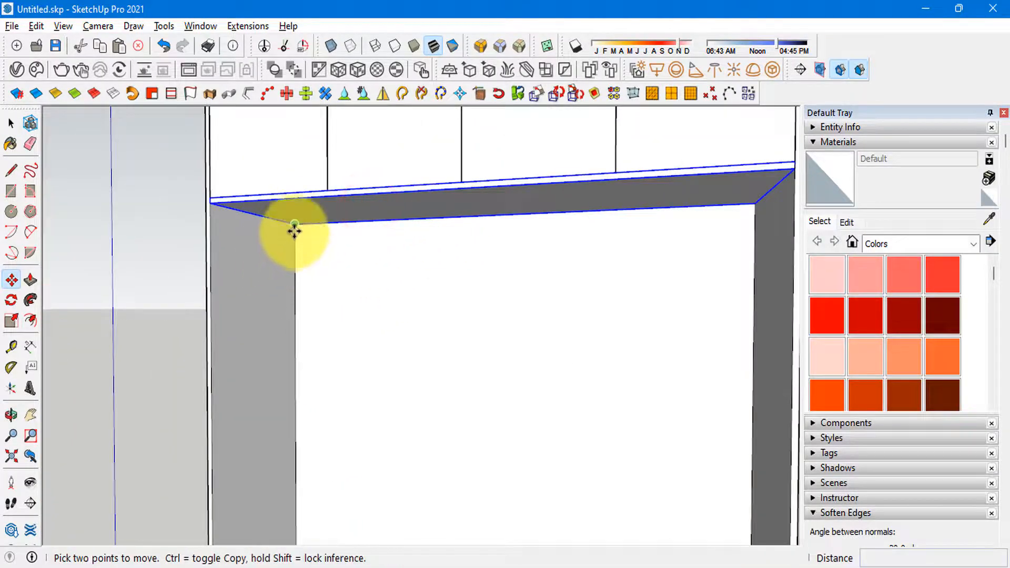
pyautogui.click(294, 230)
pyautogui.press('ctrl')
pyautogui.press('Return')
pyautogui.scroll(-3, 236, 163)
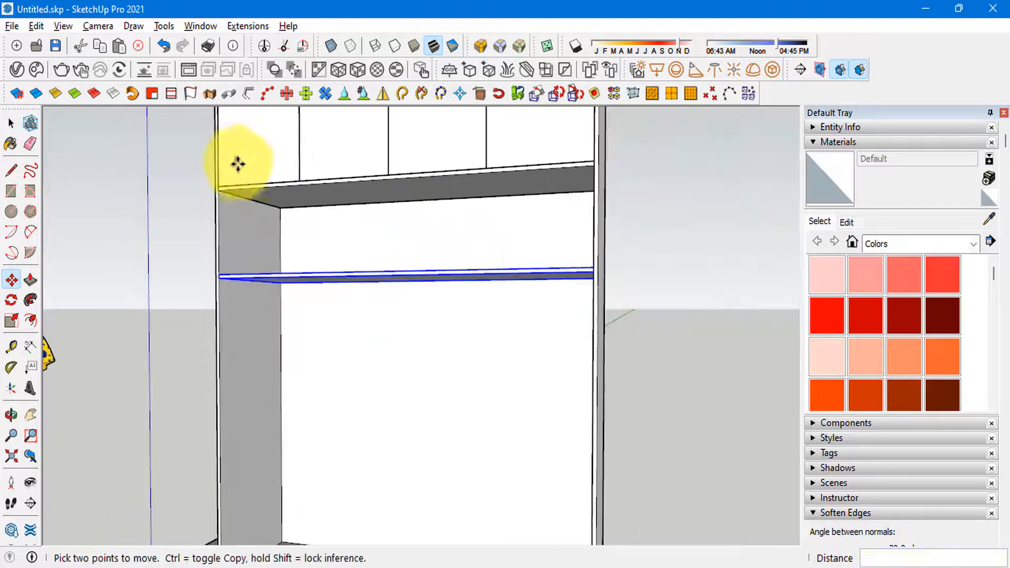
pyautogui.press('space')
# Step: Edit the inner shelf group and Push/Pull its front face 34 mm inward to clear the sliding doors
pyautogui.scroll(2, 293, 279)
pyautogui.moveTo(293, 279); pyautogui.dragTo(293, 400, button='middle')
pyautogui.scroll(4, 248, 226)
pyautogui.rightClick(329, 261)
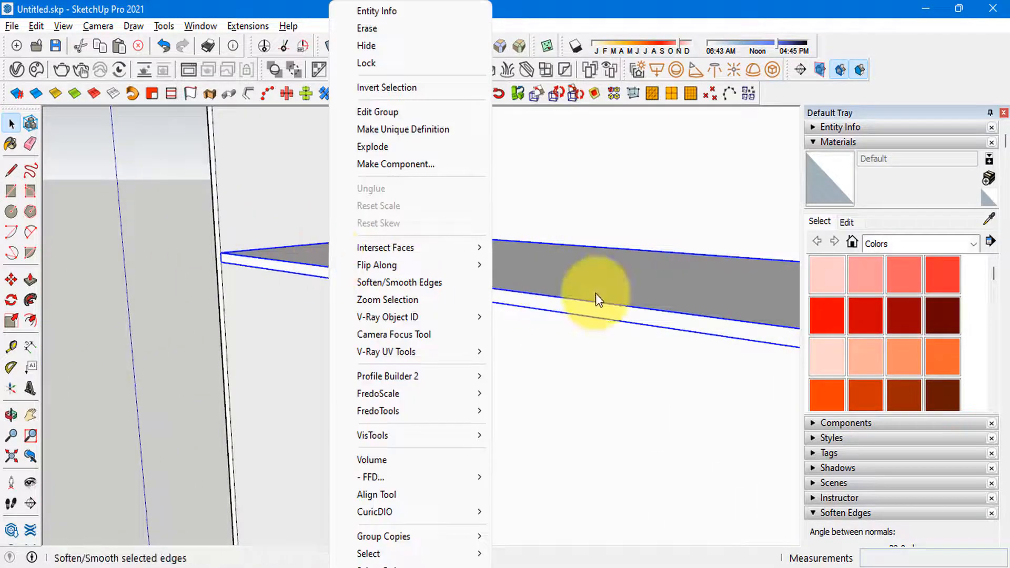
pyautogui.click(596, 293)
pyautogui.scroll(2, 474, 295)
pyautogui.doubleClick(481, 293)
pyautogui.click(527, 298)
pyautogui.press('p')
pyautogui.click(528, 302)
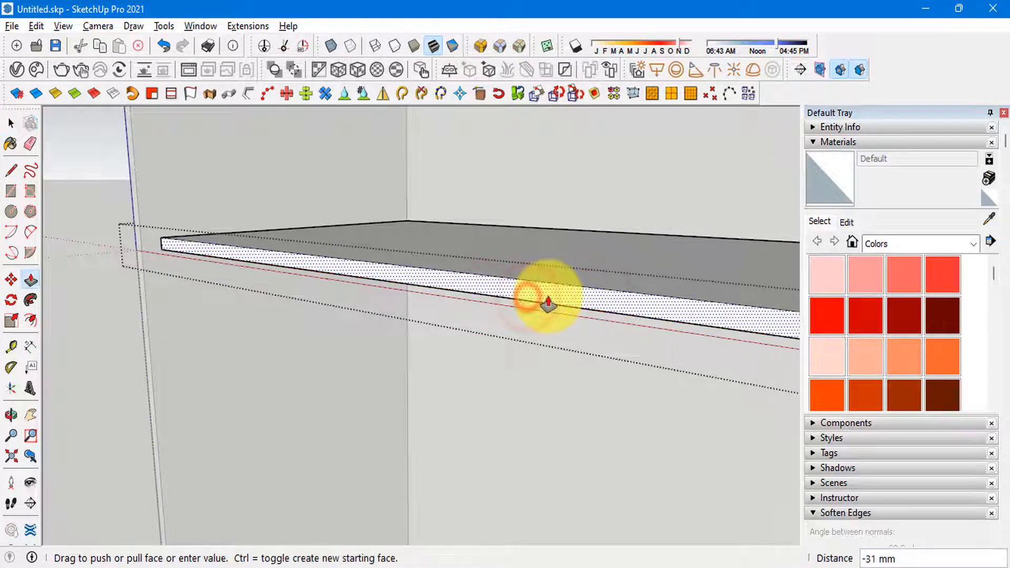
pyautogui.write('34')
pyautogui.press('Return')
pyautogui.scroll(-6, 420, 220)
pyautogui.press('space')
pyautogui.click(377, 296)
pyautogui.moveTo(409, 279); pyautogui.dragTo(507, 283, button='middle')
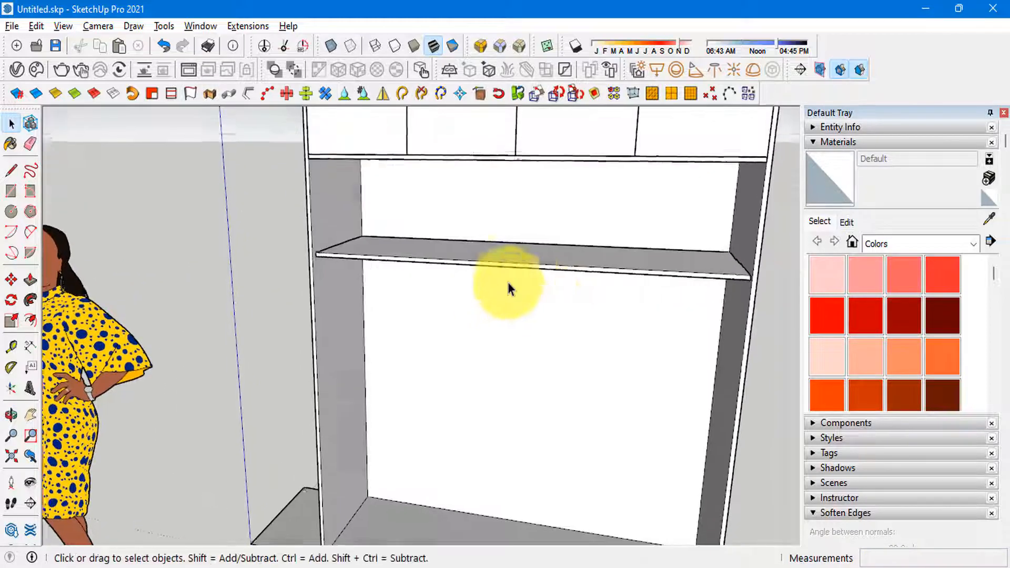
# Step: Examine the reference photo's interior shelving and compare it with the shelf in the lower compartment
pyautogui.hotkey('alt', 'Tab')
pyautogui.hotkey('alt', 'Tab')
pyautogui.moveTo(540, 234)
pyautogui.mouseDown(button='middle')
pyautogui.moveTo(541, 252)
pyautogui.moveTo(438, 206)
pyautogui.mouseUp(button='middle')
pyautogui.scroll(-2, 437, 207)
pyautogui.scroll(5, 453, 208)
pyautogui.scroll(-1, 371, 242)
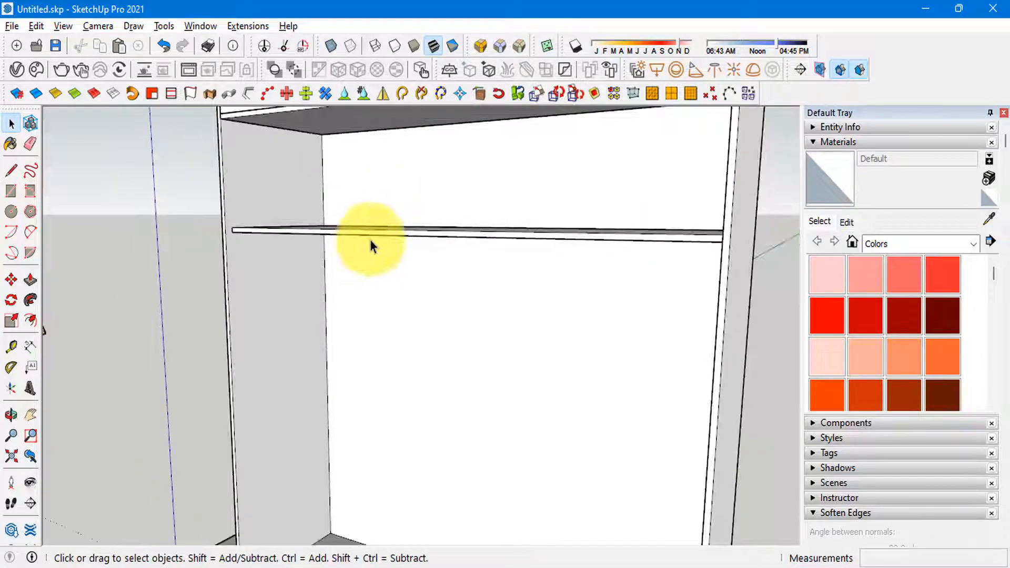
pyautogui.hotkey('alt', 'Tab')
pyautogui.hotkey('alt', 'Tab')
pyautogui.scroll(-1, 412, 327)
pyautogui.scroll(-4, 372, 295)
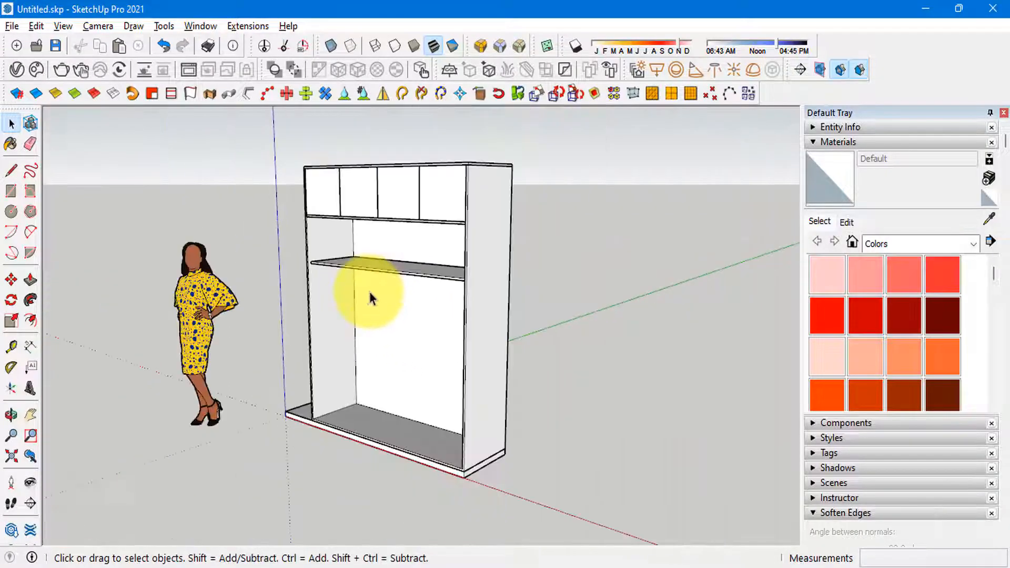
pyautogui.scroll(6, 385, 266)
pyautogui.click(385, 266)
pyautogui.moveTo(384, 266); pyautogui.dragTo(409, 279, button='middle')
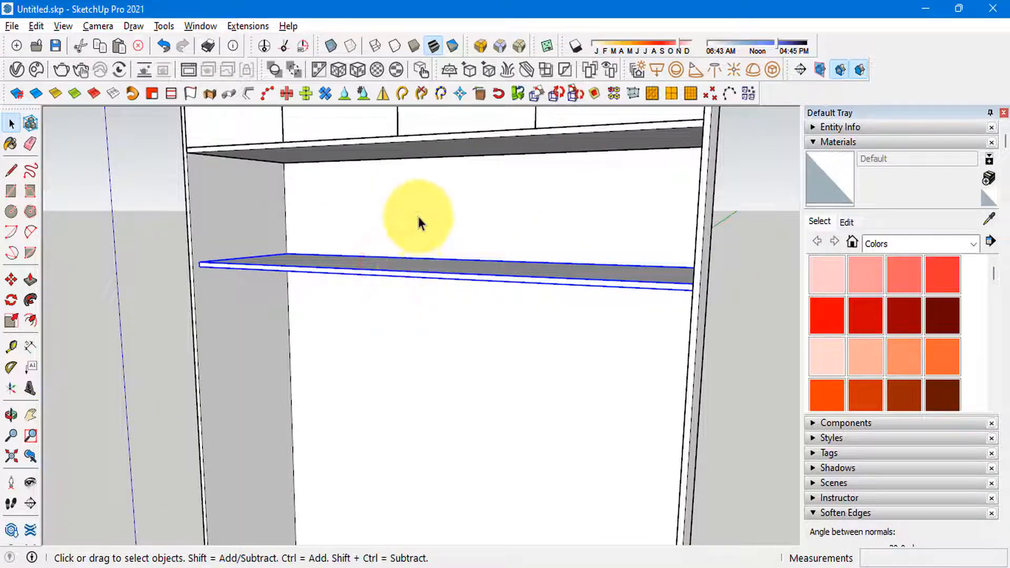
pyautogui.scroll(-3, 420, 221)
pyautogui.moveTo(425, 321)
pyautogui.mouseDown(button='middle')
pyautogui.moveTo(377, 282)
pyautogui.moveTo(429, 181)
pyautogui.mouseUp(button='middle')
pyautogui.scroll(-3, 437, 264)
pyautogui.hotkey('alt', 'Tab')
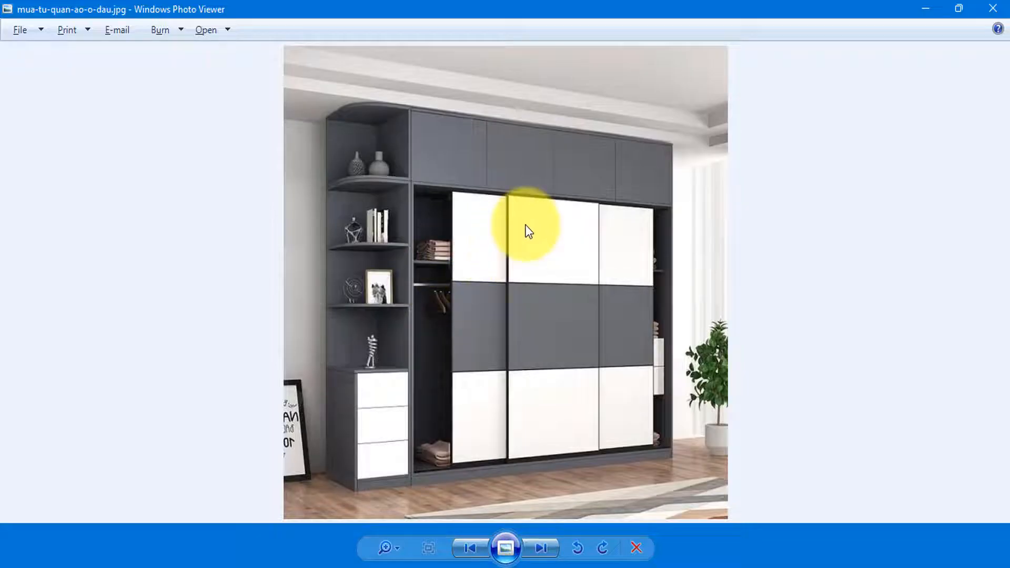
pyautogui.hotkey('alt', 'Tab')
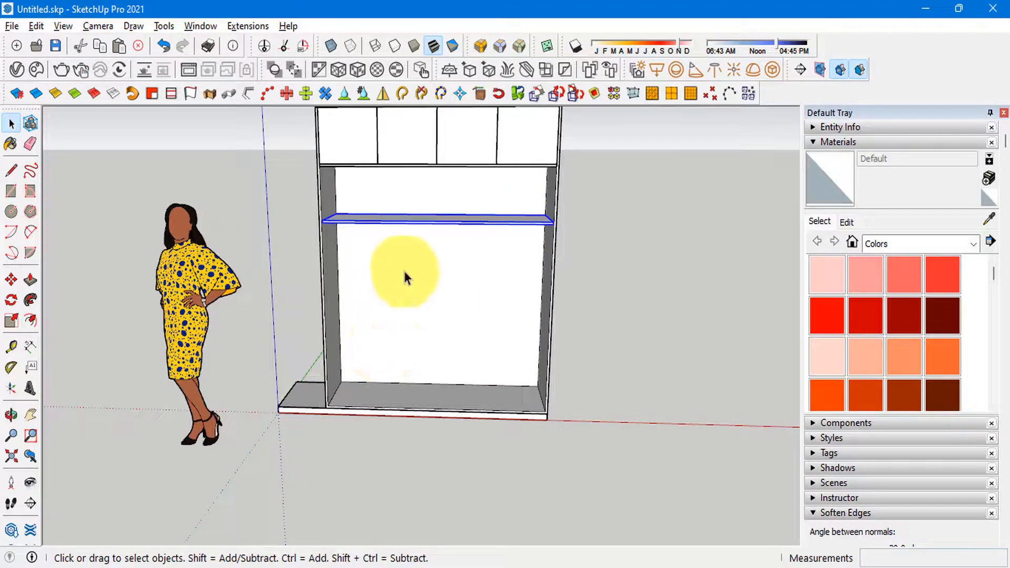
pyautogui.moveTo(404, 271)
pyautogui.mouseDown(button='middle')
pyautogui.moveTo(405, 216)
pyautogui.moveTo(349, 289)
pyautogui.mouseUp(button='middle')
pyautogui.scroll(3, 447, 196)
pyautogui.scroll(-3, 442, 295)
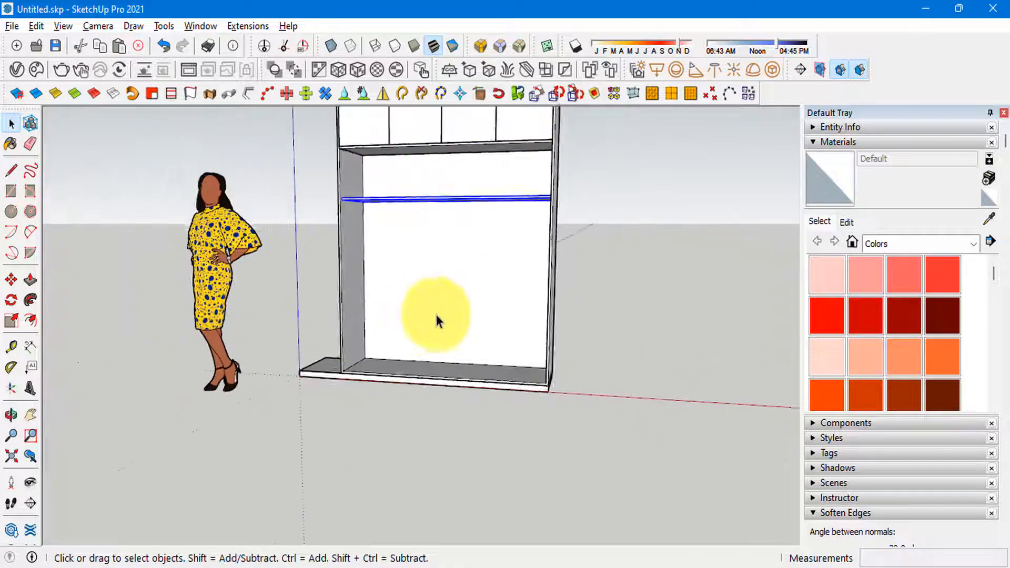
# Step: Draw a rectangle on the left side's inner face from shelf to floor, Push/Pull it into a thin vertical panel, and group it
pyautogui.moveTo(439, 321); pyautogui.dragTo(334, 212, button='middle')
pyautogui.scroll(4, 331, 258)
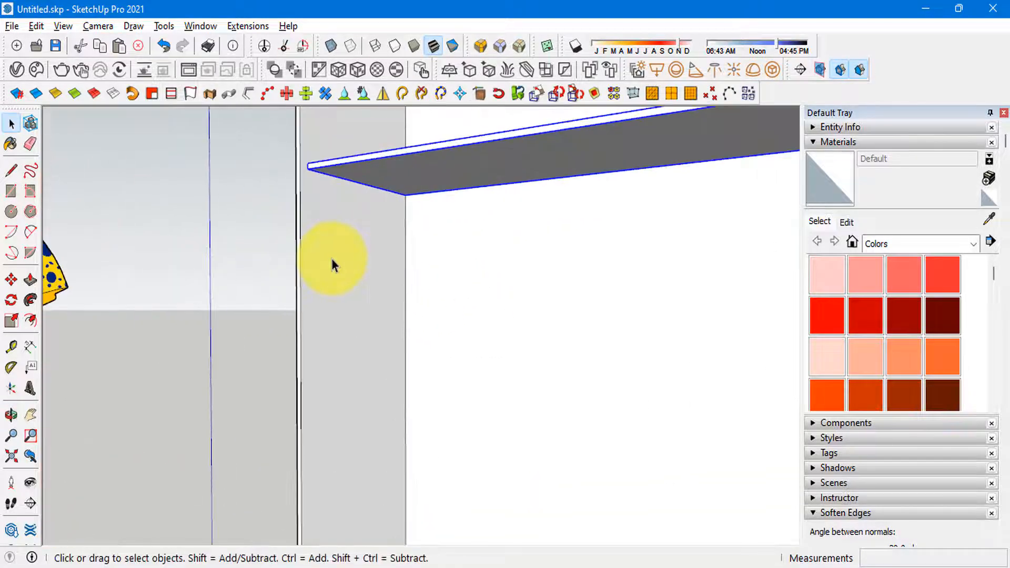
pyautogui.press('r')
pyautogui.scroll(3, 361, 199)
pyautogui.scroll(-5, 289, 156)
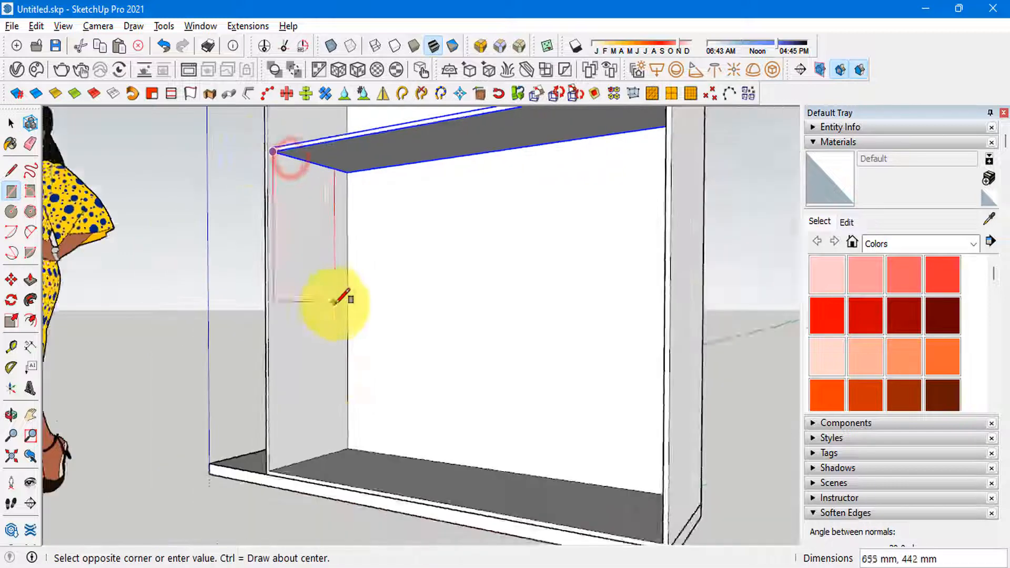
pyautogui.press('p')
pyautogui.click(324, 375)
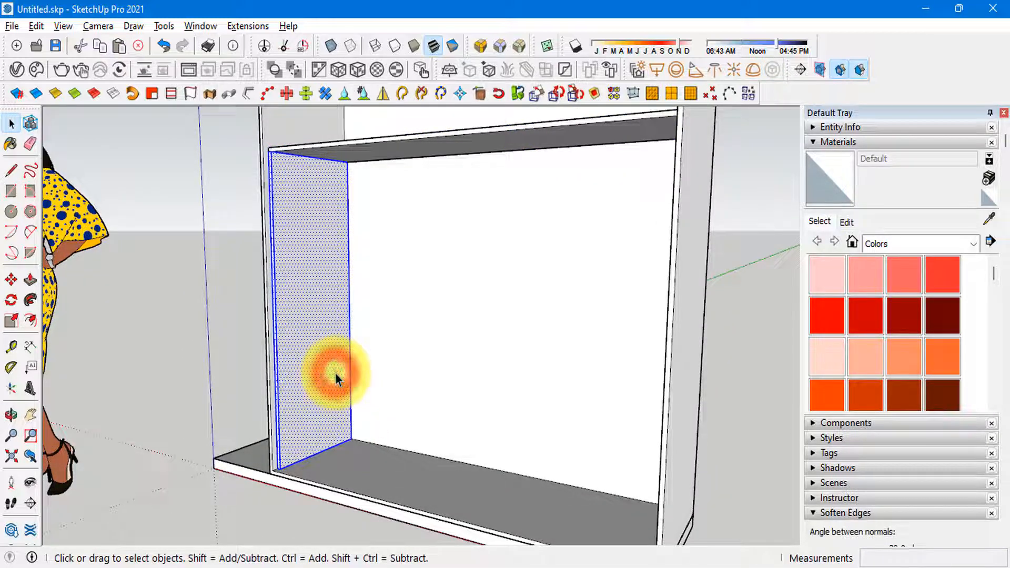
pyautogui.press('Escape')
# Step: Move the vertical panel 800 mm across the lower compartment to divide the space beneath the inner shelf
pyautogui.moveTo(336, 374); pyautogui.dragTo(343, 433, button='middle')
pyautogui.press('m')
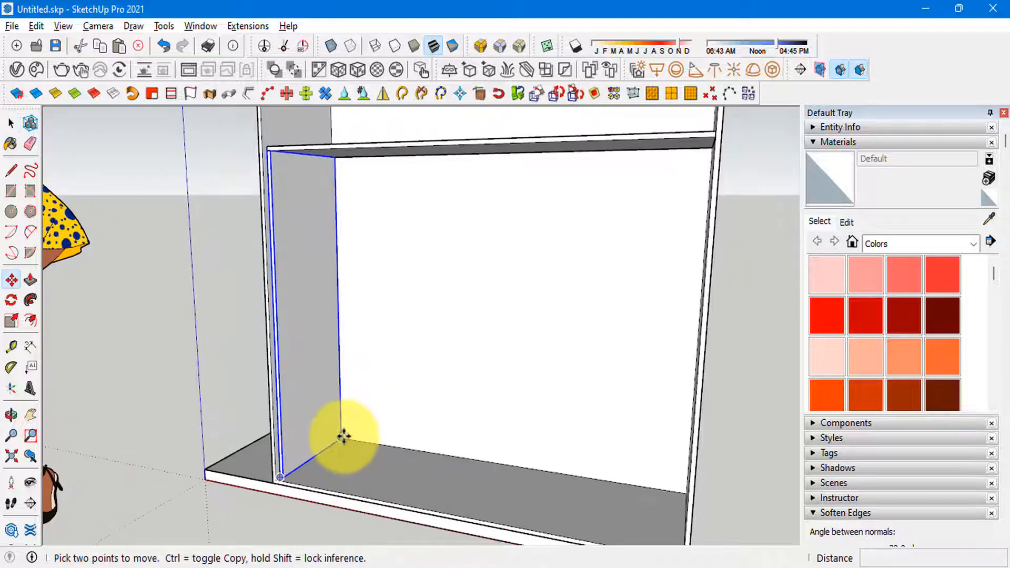
pyautogui.click(342, 433)
pyautogui.write('400')
pyautogui.press('Return')
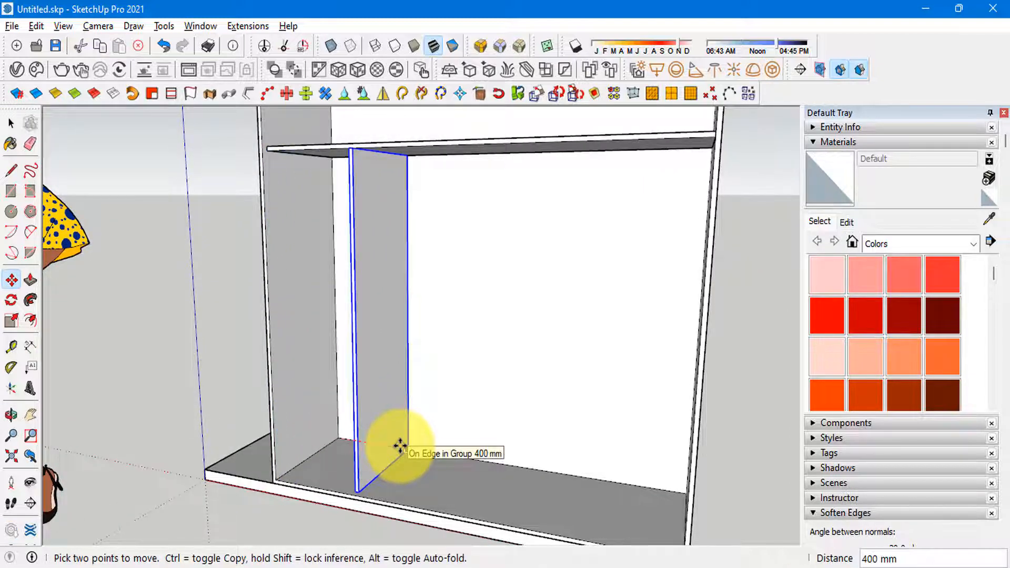
pyautogui.write('800')
pyautogui.press('Return')
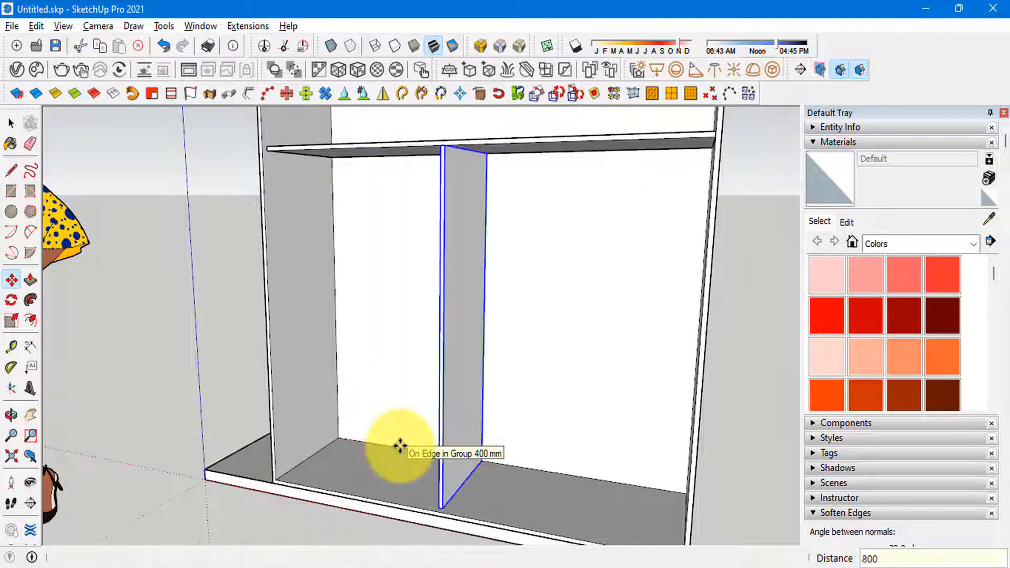
# Step: Draw a circle with a 27 mm radius on the divider's left face, just below the inner shelf
pyautogui.scroll(-4, 399, 322)
pyautogui.press('space')
pyautogui.moveTo(399, 322); pyautogui.dragTo(390, 292, button='middle')
pyautogui.scroll(3, 424, 307)
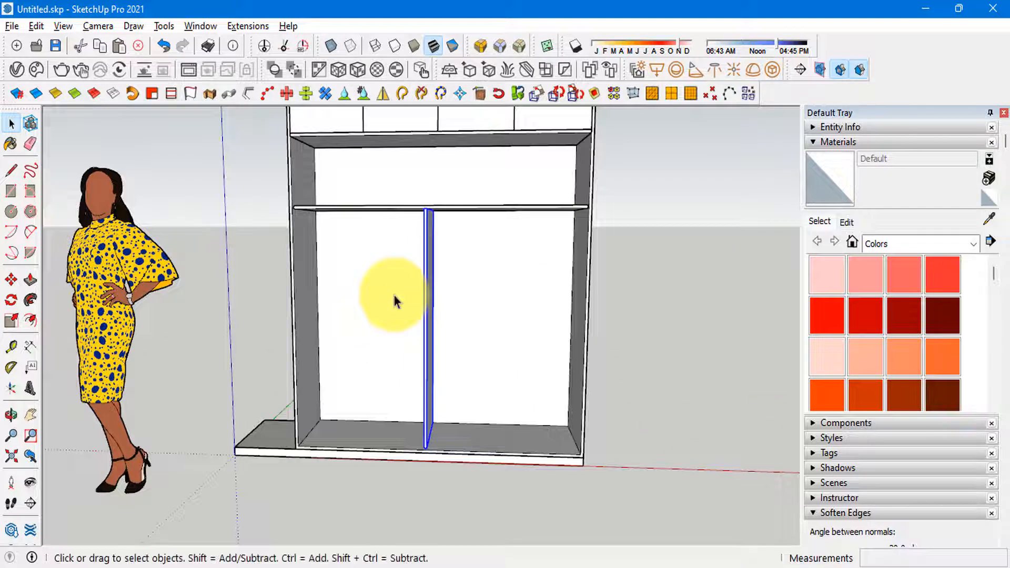
pyautogui.scroll(3, 396, 301)
pyautogui.scroll(2, 282, 153)
pyautogui.moveTo(282, 153); pyautogui.dragTo(542, 241, button='middle')
pyautogui.scroll(2, 542, 240)
pyautogui.press('r')
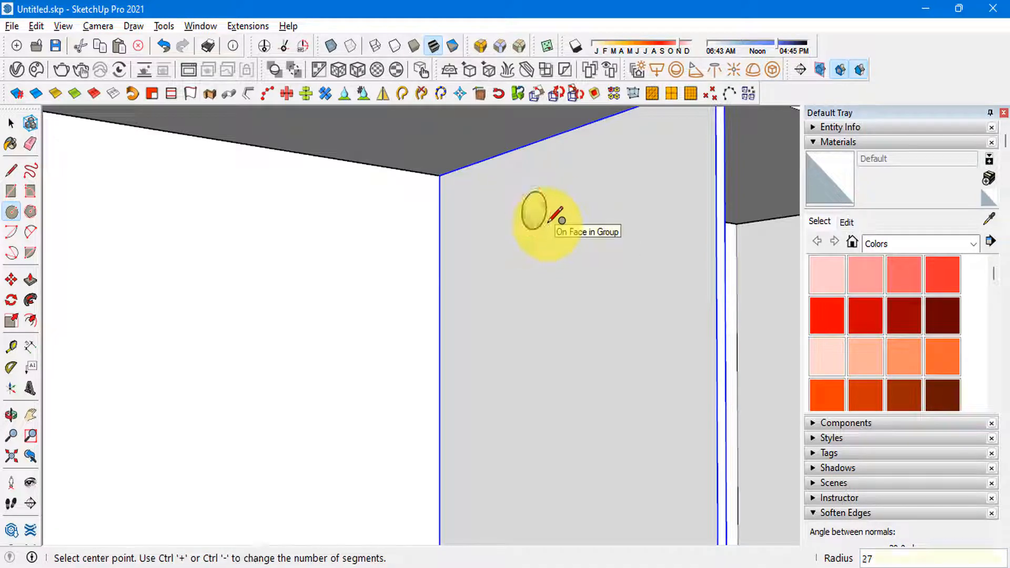
pyautogui.press('space')
pyautogui.scroll(-2, 542, 226)
pyautogui.moveTo(537, 226); pyautogui.dragTo(516, 217, button='middle')
pyautogui.scroll(1, 536, 213)
# Step: Push/Pull the circle across to the wardrobe's left side as a hanging rod and group the rod
pyautogui.click(540, 212)
pyautogui.scroll(-3, 455, 233)
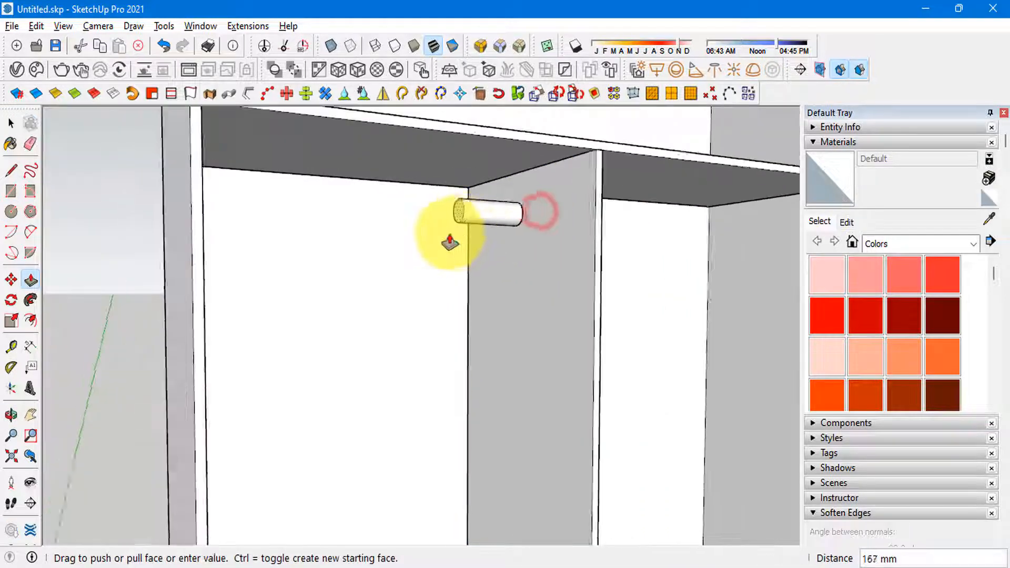
pyautogui.moveTo(451, 234); pyautogui.dragTo(236, 250, button='middle')
pyautogui.moveTo(267, 282); pyautogui.dragTo(440, 236, button='middle')
pyautogui.press('space')
pyautogui.tripleClick(440, 227)
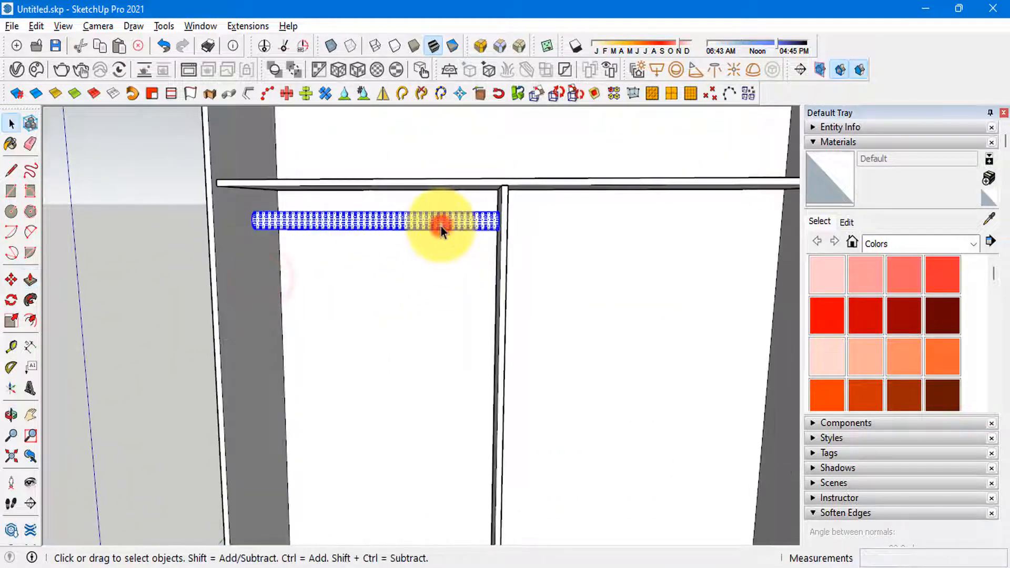
pyautogui.press('g')
pyautogui.click(522, 453)
pyautogui.moveTo(421, 295); pyautogui.dragTo(270, 267, button='middle')
pyautogui.scroll(-3, 279, 215)
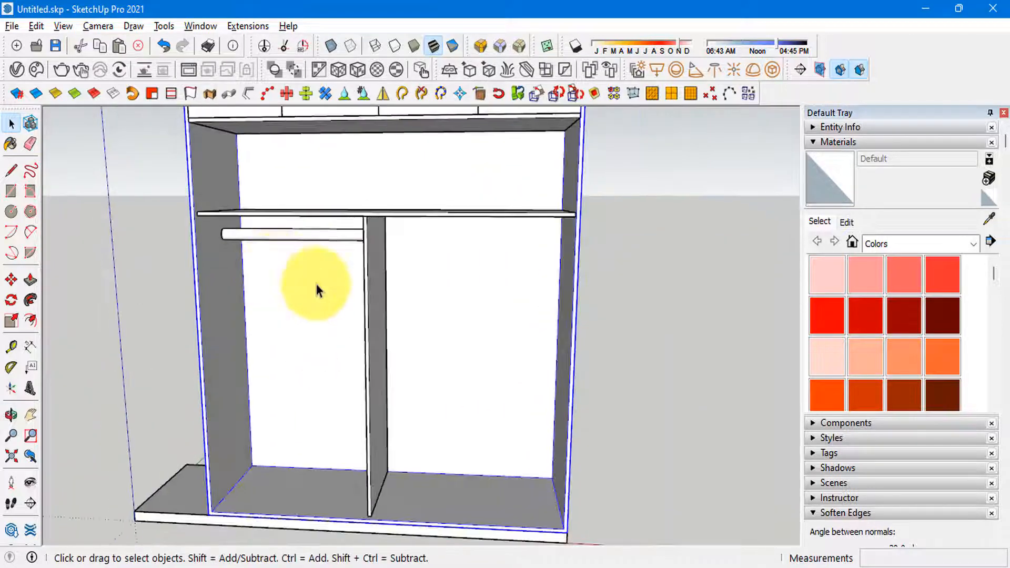
# Step: Reposition the hanging rod so that it sits 100 mm below the inner shelf's underside
pyautogui.scroll(6, 408, 220)
pyautogui.scroll(2, 463, 219)
pyautogui.press('m')
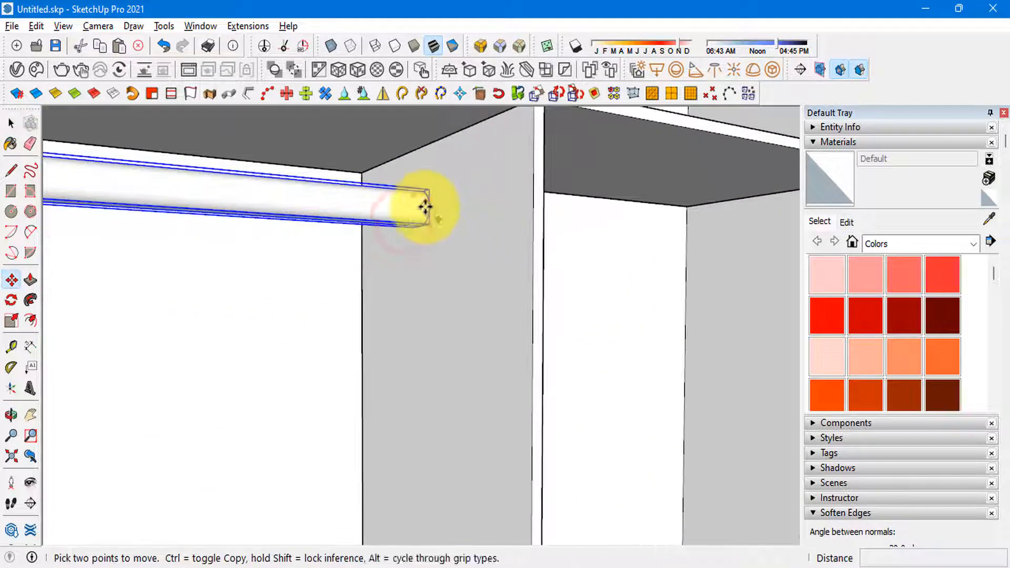
pyautogui.scroll(2, 430, 188)
pyautogui.click(428, 204)
pyautogui.moveTo(422, 255); pyautogui.dragTo(425, 213, button='middle')
pyautogui.click(401, 147)
pyautogui.click(483, 214)
pyautogui.write('1')
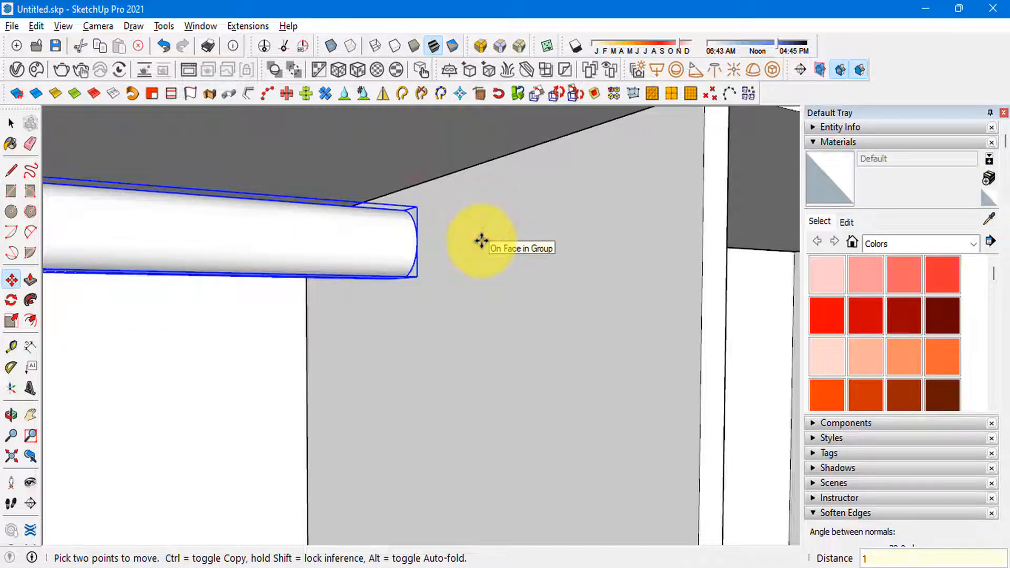
pyautogui.write('00')
pyautogui.press('Return')
pyautogui.press('space')
pyautogui.scroll(-6, 429, 196)
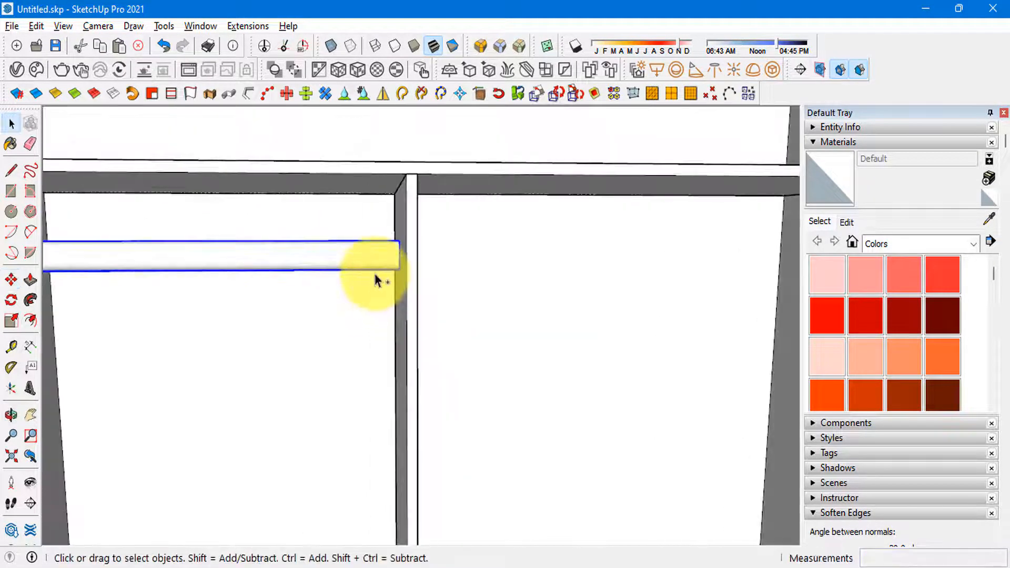
# Step: Examine the hanging rod, divider and inner shelf in the lower compartment from several angles
pyautogui.scroll(-4, 315, 266)
pyautogui.moveTo(300, 264); pyautogui.dragTo(408, 266, button='middle')
pyautogui.scroll(5, 240, 231)
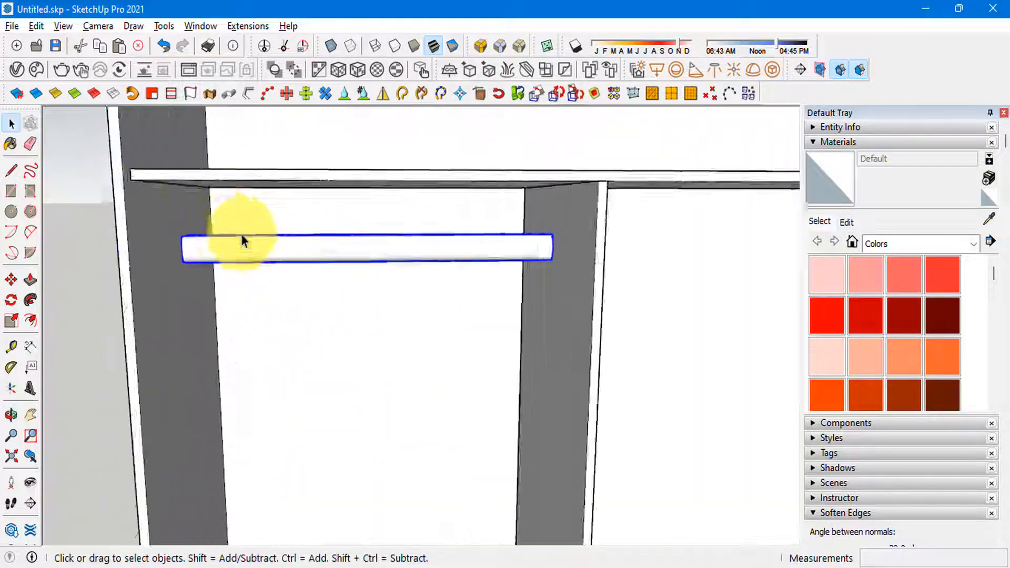
pyautogui.moveTo(242, 236); pyautogui.dragTo(77, 159, button='middle')
pyautogui.scroll(3, 383, 237)
pyautogui.scroll(-6, 386, 243)
pyautogui.moveTo(405, 299); pyautogui.dragTo(529, 384, button='middle')
pyautogui.scroll(-3, 471, 355)
pyautogui.scroll(-3, 450, 409)
pyautogui.keyDown('shift'); pyautogui.moveTo(529, 384); pyautogui.dragTo(359, 342, button='middle'); pyautogui.keyUp('shift')
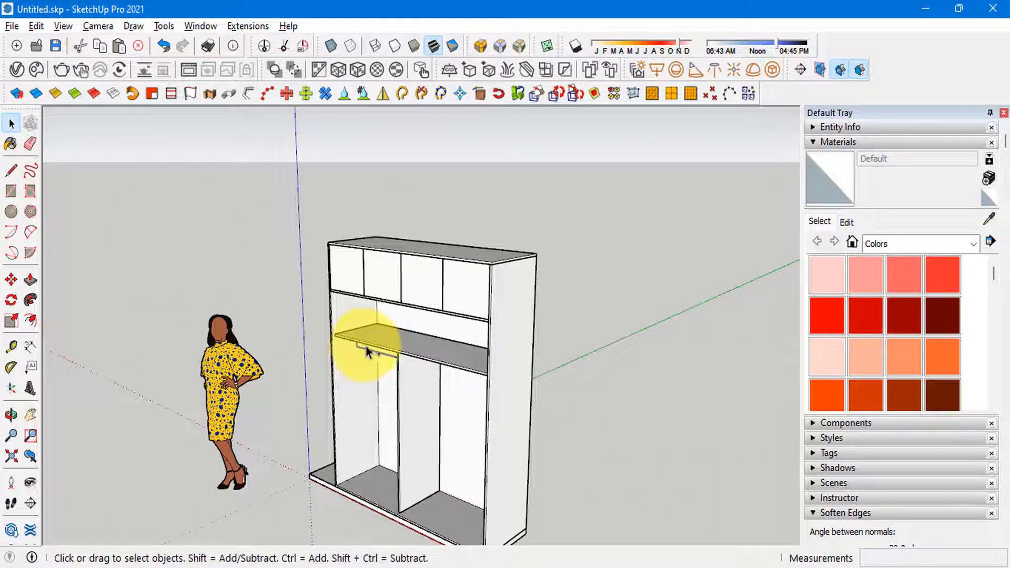
pyautogui.click(377, 353)
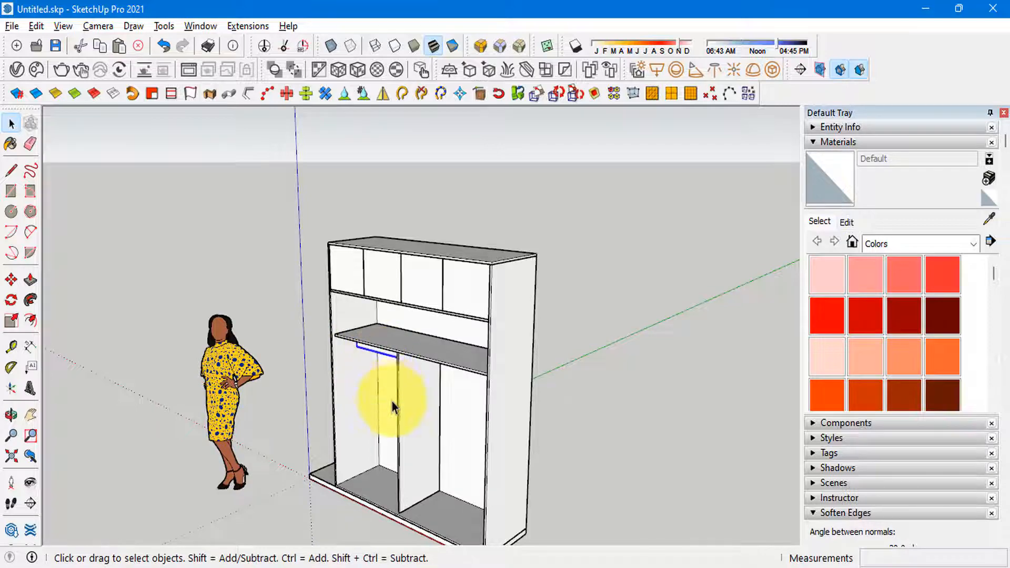
pyautogui.scroll(3, 393, 402)
pyautogui.moveTo(392, 402); pyautogui.dragTo(456, 315, button='middle')
pyautogui.scroll(-3, 310, 435)
pyautogui.moveTo(273, 439); pyautogui.dragTo(342, 282, button='middle')
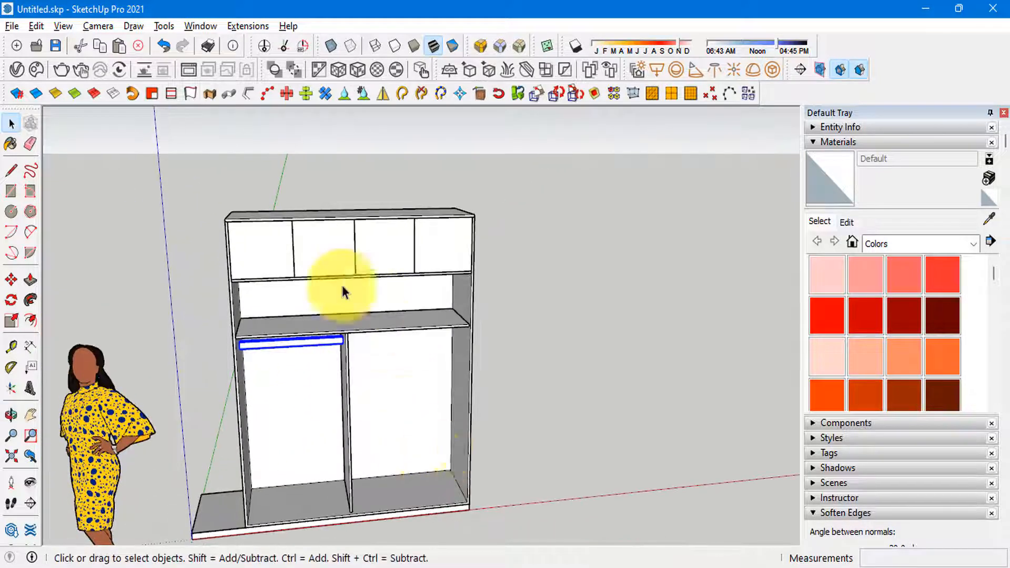
pyautogui.scroll(3, 243, 248)
pyautogui.moveTo(244, 248); pyautogui.dragTo(372, 266, button='middle')
pyautogui.scroll(-4, 319, 246)
pyautogui.scroll(-2, 431, 398)
pyautogui.scroll(3, 416, 437)
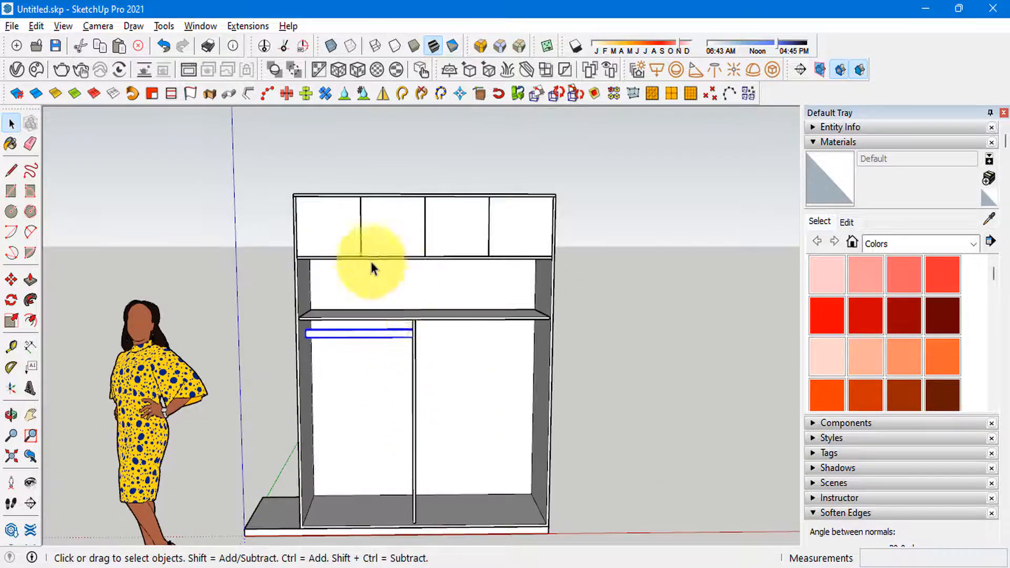
pyautogui.scroll(4, 372, 286)
pyautogui.scroll(-2, 392, 336)
pyautogui.scroll(-2, 392, 337)
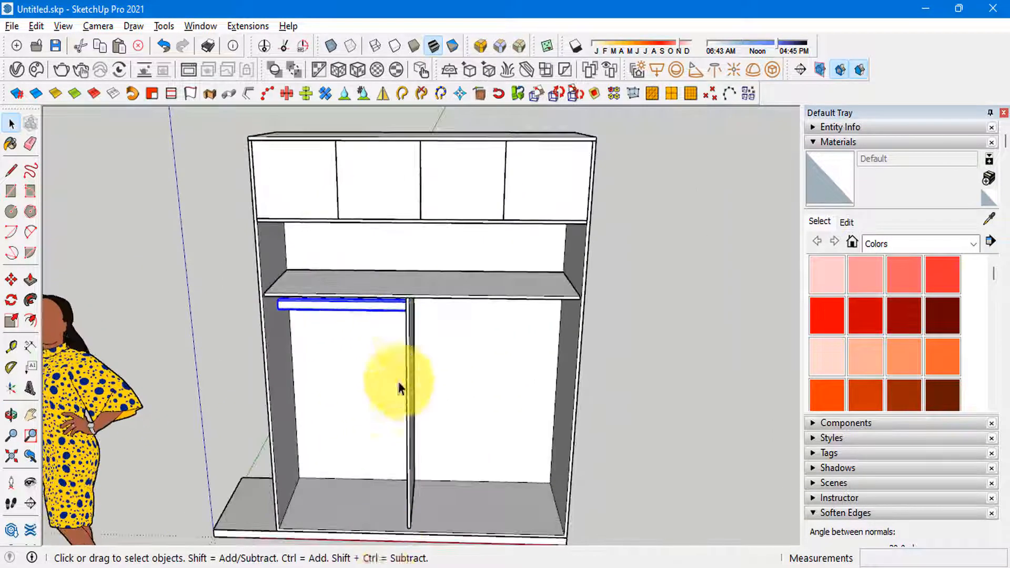
pyautogui.moveTo(402, 388); pyautogui.dragTo(418, 300, button='middle')
pyautogui.scroll(-3, 417, 300)
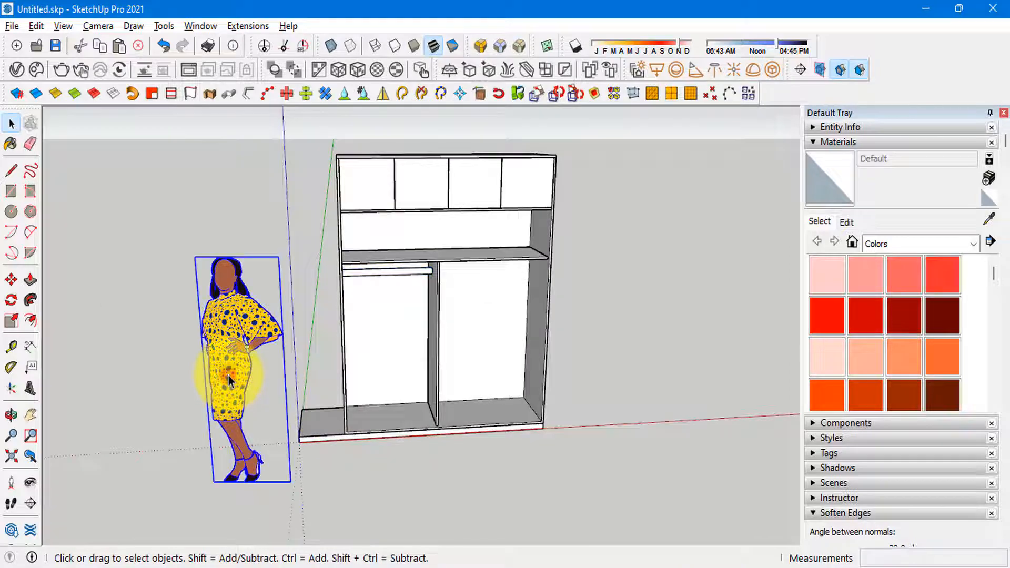
# Step: Move the human scale figure farther away from the wardrobe's open left end
pyautogui.scroll(-2, 338, 218)
pyautogui.press('m')
pyautogui.click(400, 473)
pyautogui.click(219, 475)
pyautogui.press('space')
pyautogui.scroll(3, 287, 387)
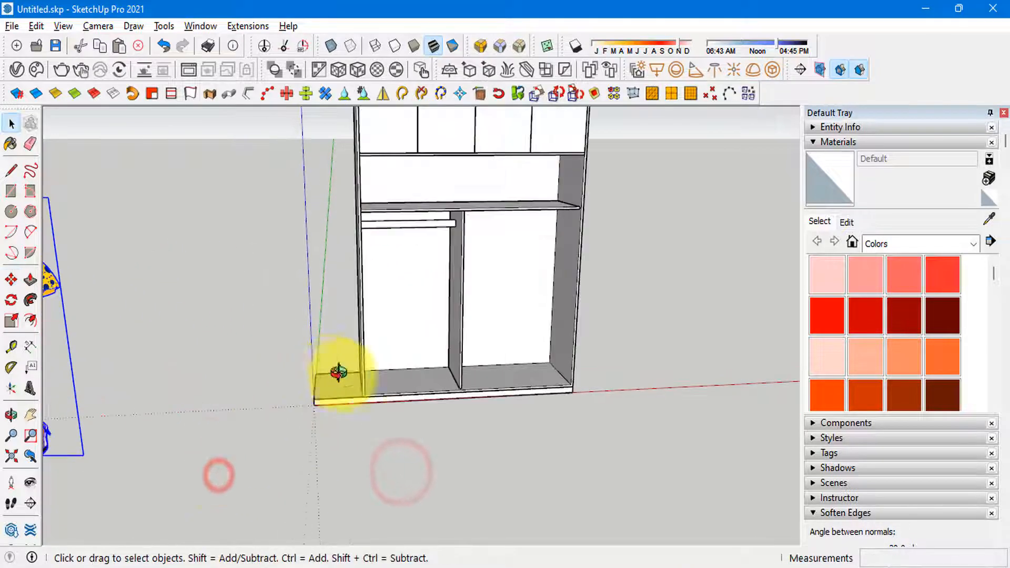
pyautogui.moveTo(339, 373); pyautogui.dragTo(373, 383, button='middle')
# Step: Consult the reference photo's drawer cabinet, then outline the base's left end as a separate face and Push/Pull it outward into a thin panel
pyautogui.hotkey('alt', 'Tab')
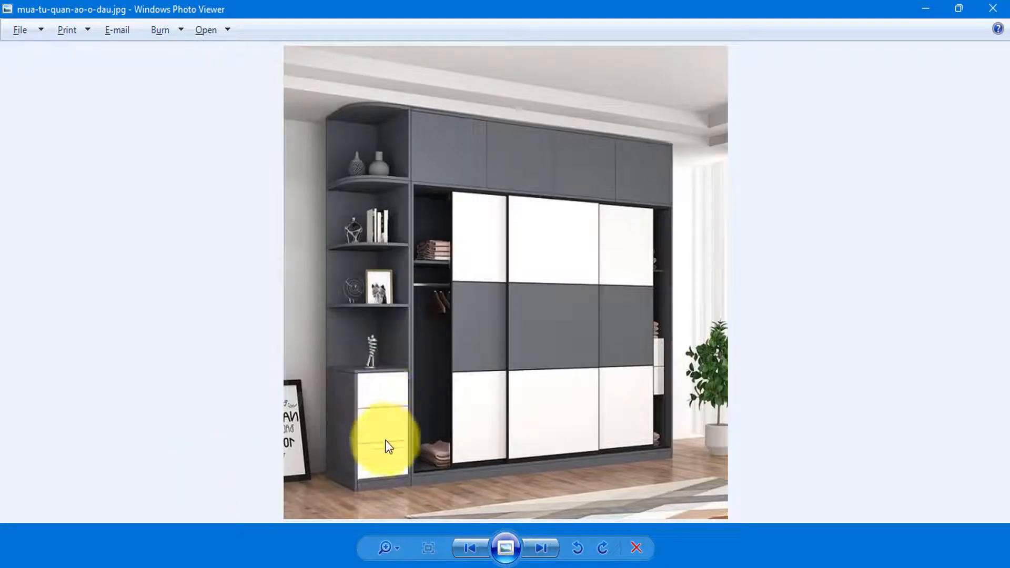
pyautogui.hotkey('alt', 'Tab')
pyautogui.scroll(3, 281, 439)
pyautogui.moveTo(282, 439)
pyautogui.mouseDown(button='middle')
pyautogui.moveTo(364, 411)
pyautogui.moveTo(336, 407)
pyautogui.mouseUp(button='middle')
pyautogui.scroll(4, 331, 435)
pyautogui.doubleClick(330, 436)
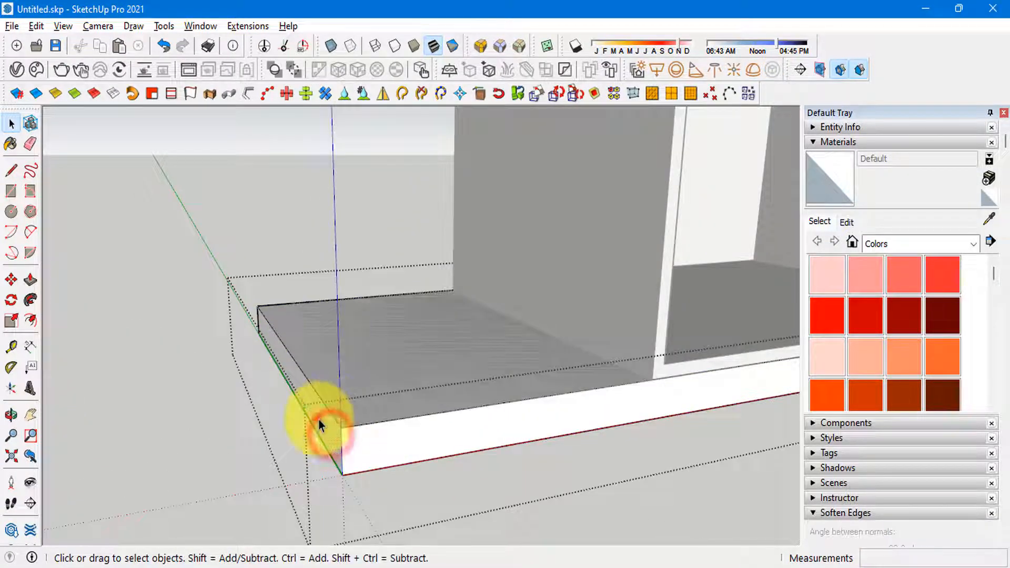
pyautogui.click(319, 420)
pyautogui.press('Escape')
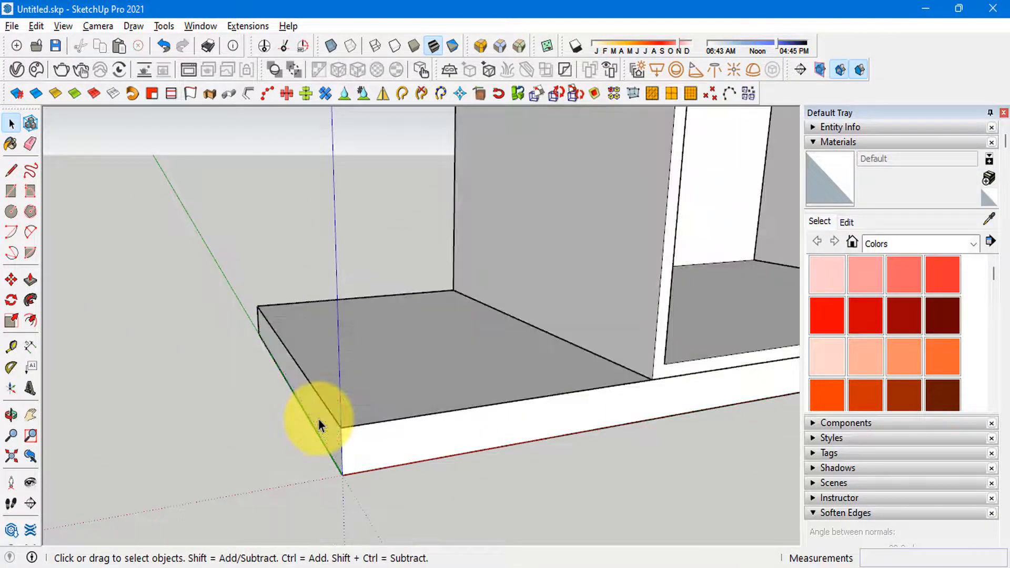
pyautogui.doubleClick(319, 420)
pyautogui.press('p')
pyautogui.click(317, 419)
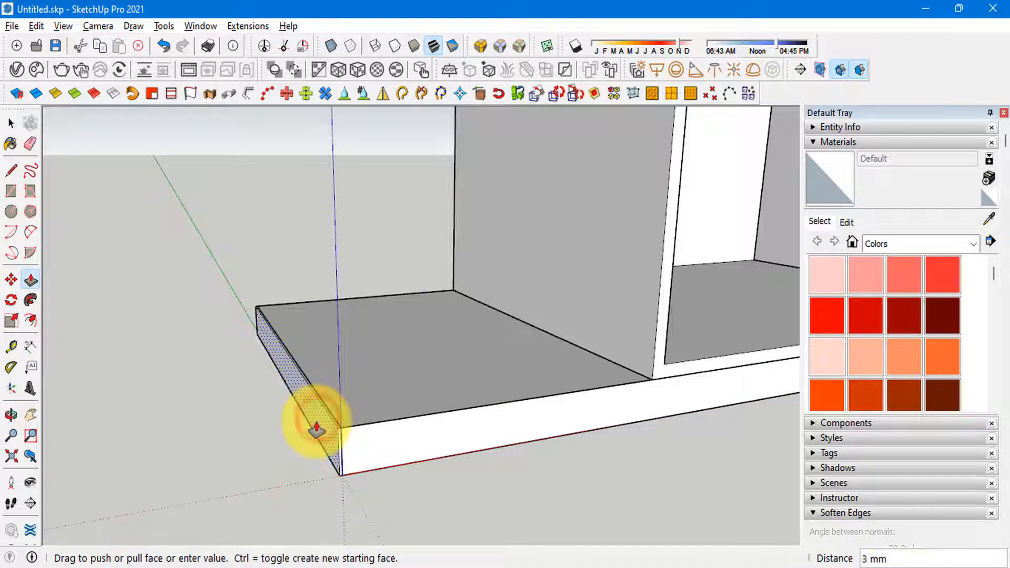
pyautogui.press('Return')
pyautogui.press('space')
# Step: Push/Pull the end panel's top face 800 mm upward, using the reference photo's drawer cabinet as a guide, and group the panel
pyautogui.scroll(3, 326, 421)
pyautogui.click(326, 422)
pyautogui.press('p')
pyautogui.click(326, 421)
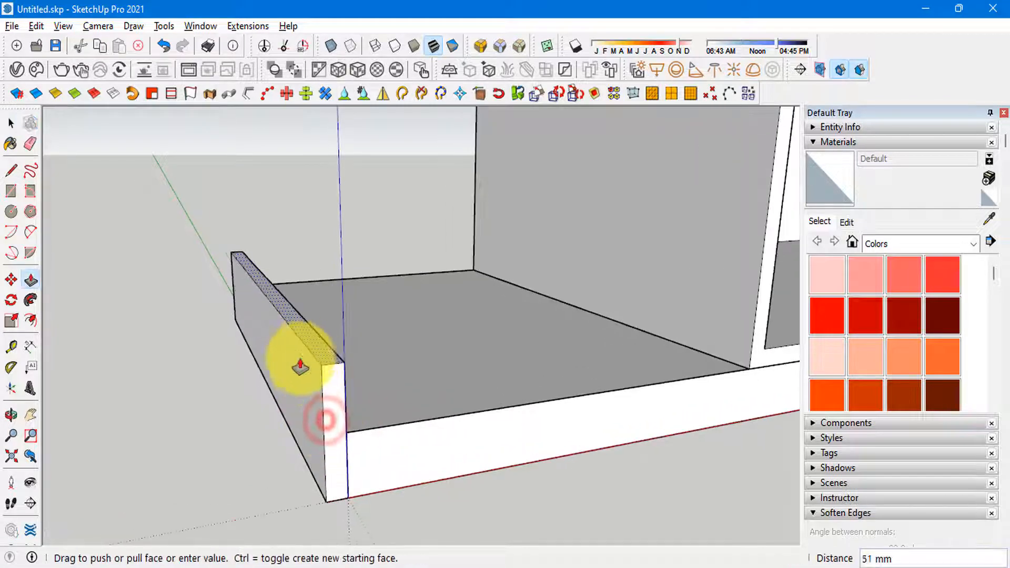
pyautogui.scroll(-6, 250, 242)
pyautogui.scroll(-4, 316, 384)
pyautogui.hotkey('alt', 'Tab')
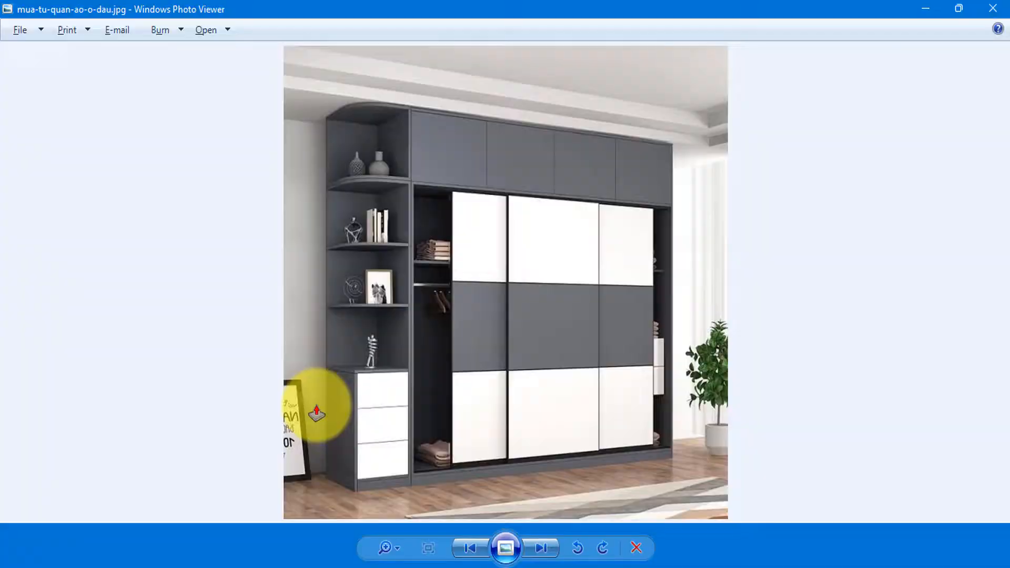
pyautogui.hotkey('alt', 'Tab')
pyautogui.scroll(5, 288, 343)
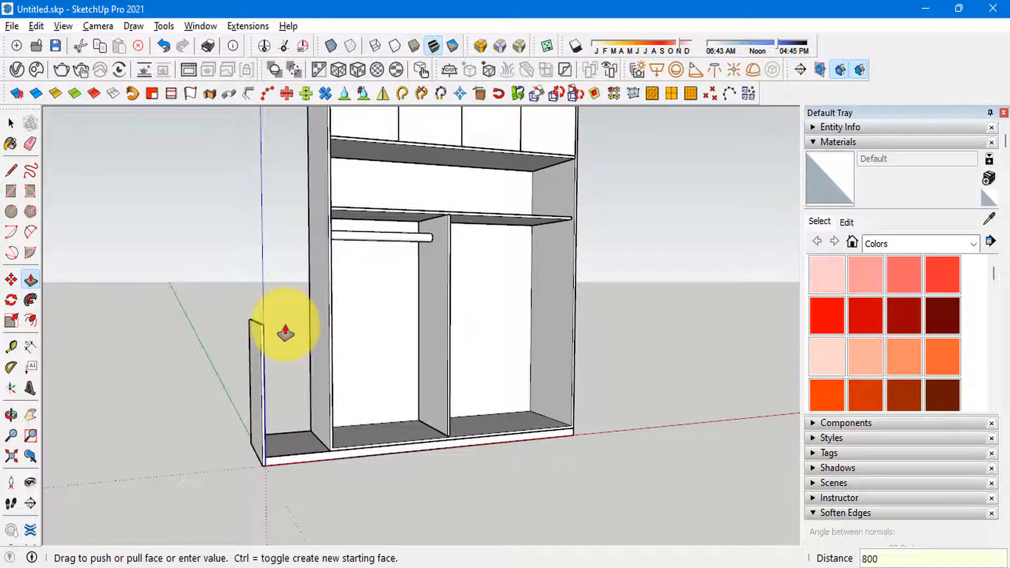
pyautogui.press('Return')
pyautogui.press('space')
pyautogui.scroll(3, 256, 355)
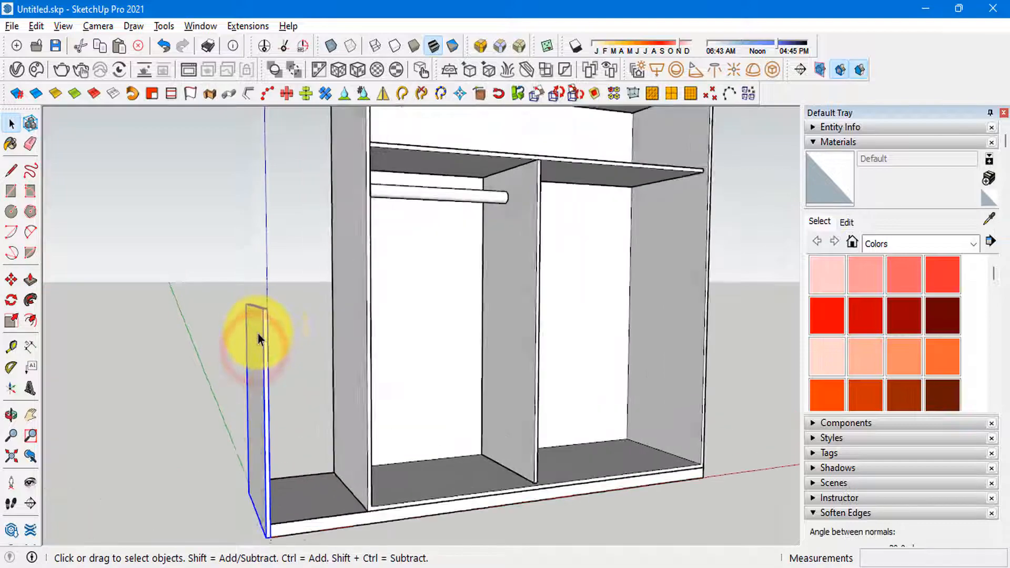
# Step: Check the reference photo, then draw a rectangle across the end panel's top from its back corner to the wardrobe side's front edge
pyautogui.hotkey('alt', 'Tab')
pyautogui.hotkey('alt', 'Tab')
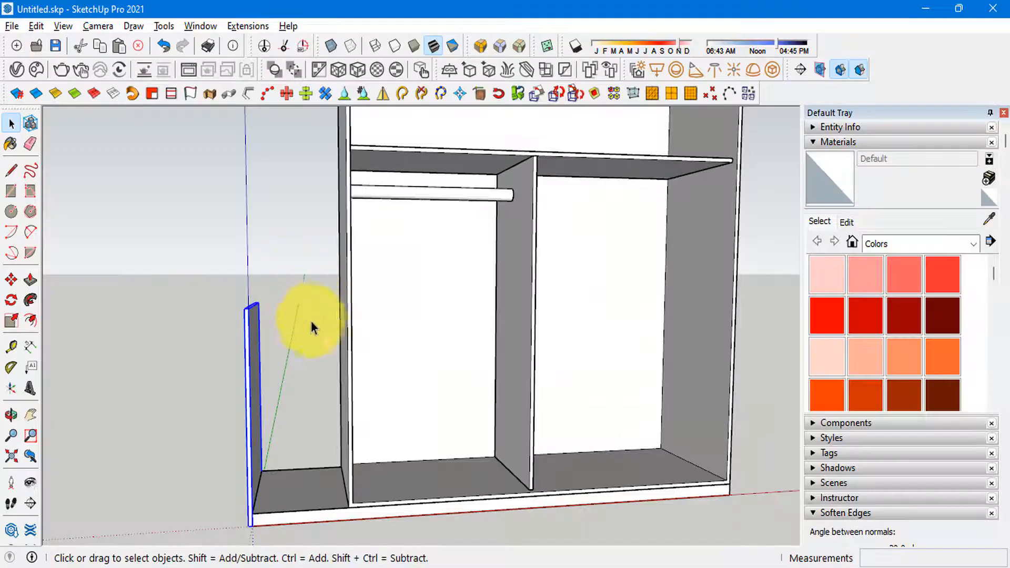
pyautogui.scroll(4, 309, 337)
pyautogui.scroll(3, 253, 318)
pyautogui.press('r')
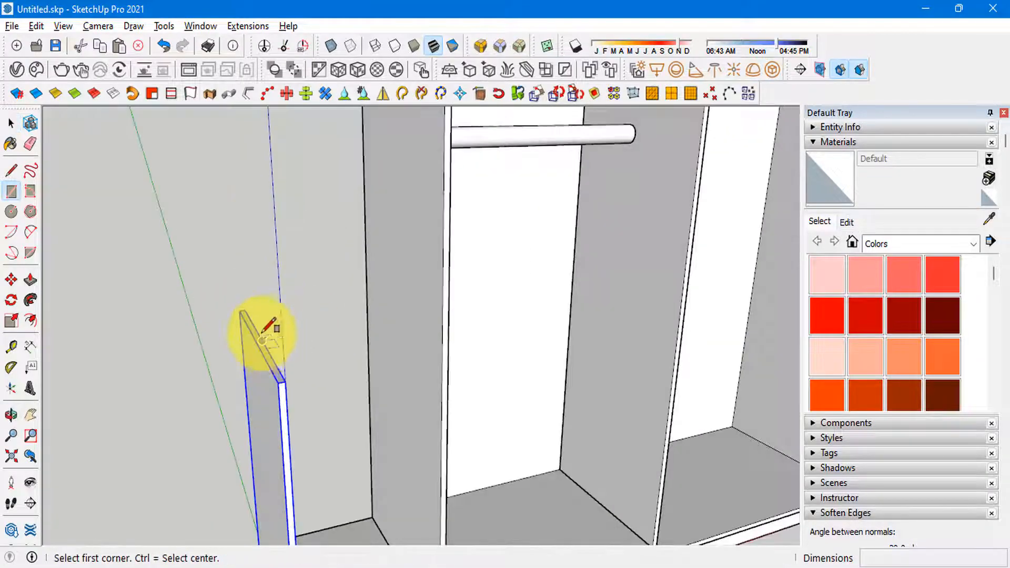
pyautogui.click(237, 308)
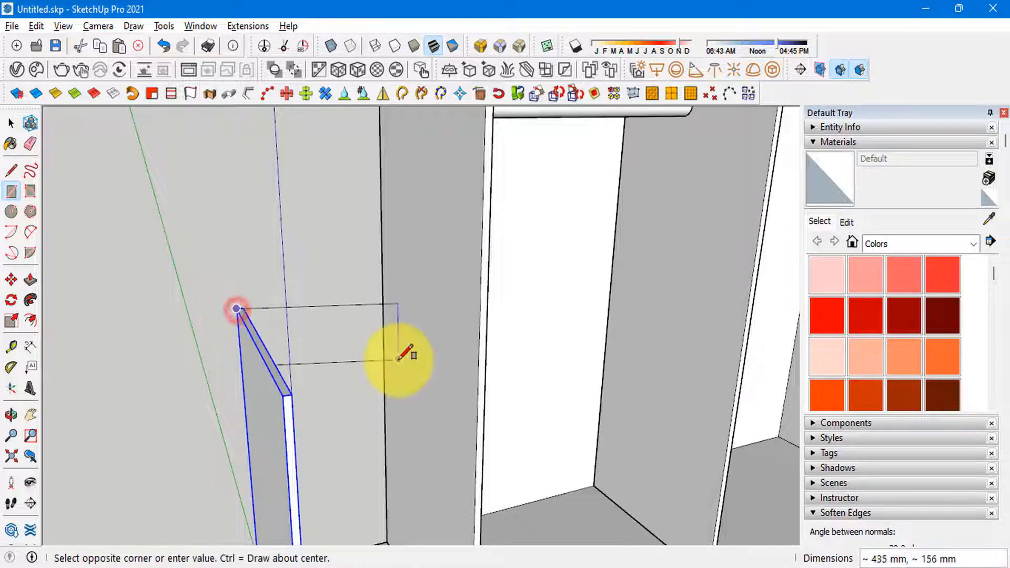
pyautogui.click(478, 362)
pyautogui.press('space')
# Step: Push/Pull the rectangle upward into a thin top panel for the drawer cabinet and group it
pyautogui.press('p')
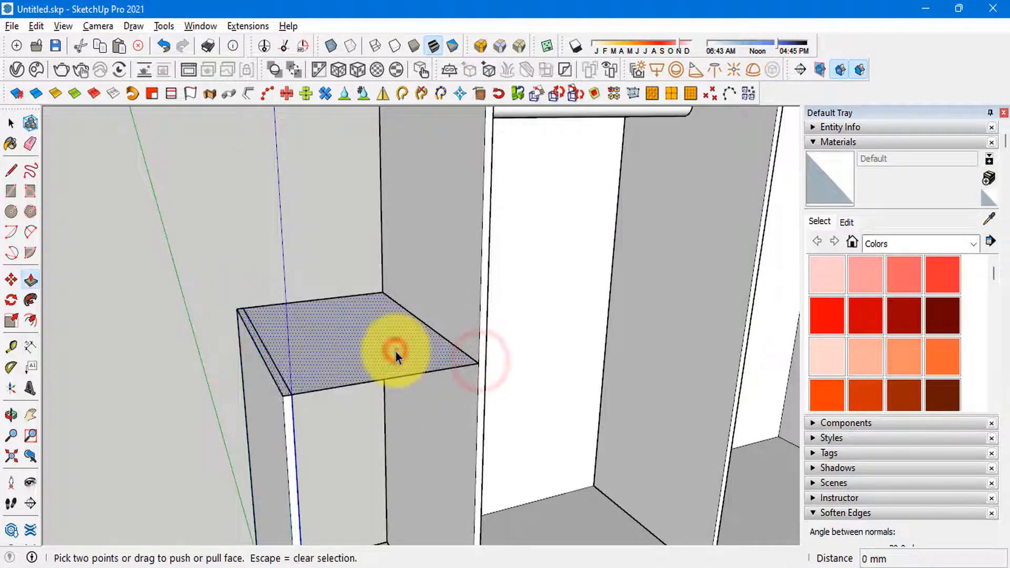
pyautogui.click(395, 352)
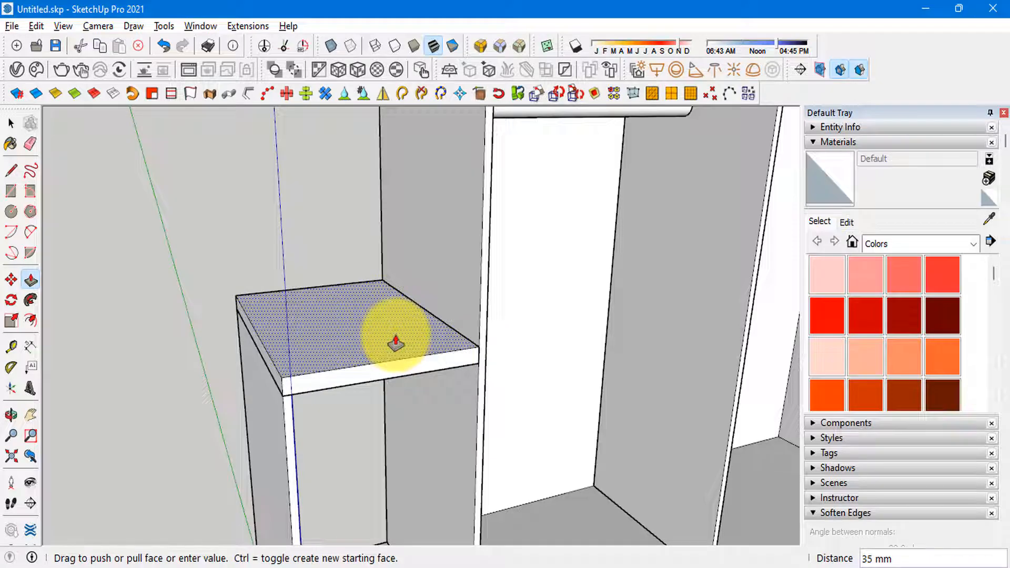
pyautogui.click(395, 343)
pyautogui.press('space')
pyautogui.click(396, 337)
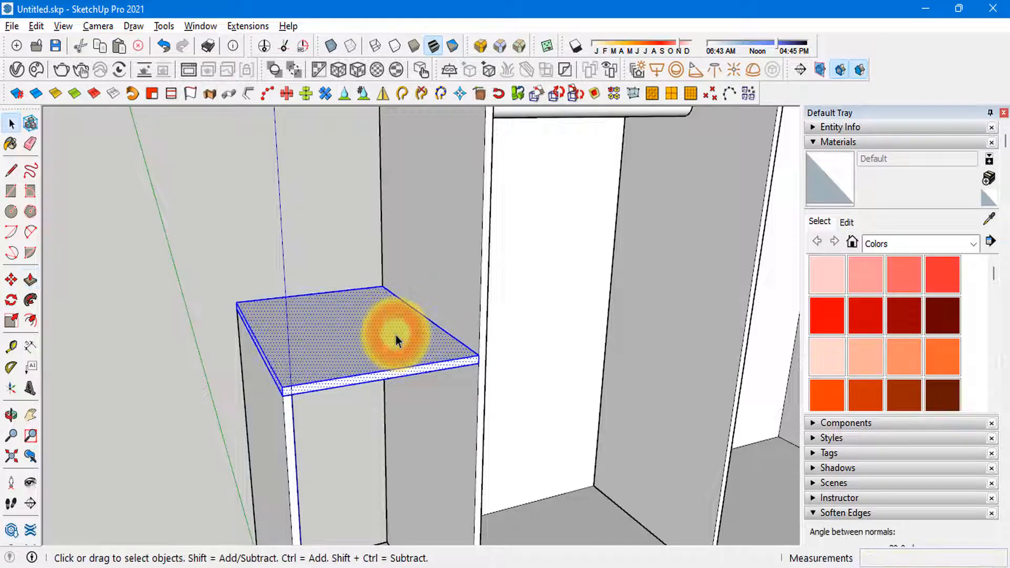
pyautogui.doubleClick(396, 337)
# Step: Check the reference photo, then Push/Pull the back edge of the cabinet's top panel inward inside its group
pyautogui.hotkey('alt', 'Tab')
pyautogui.hotkey('alt', 'Tab')
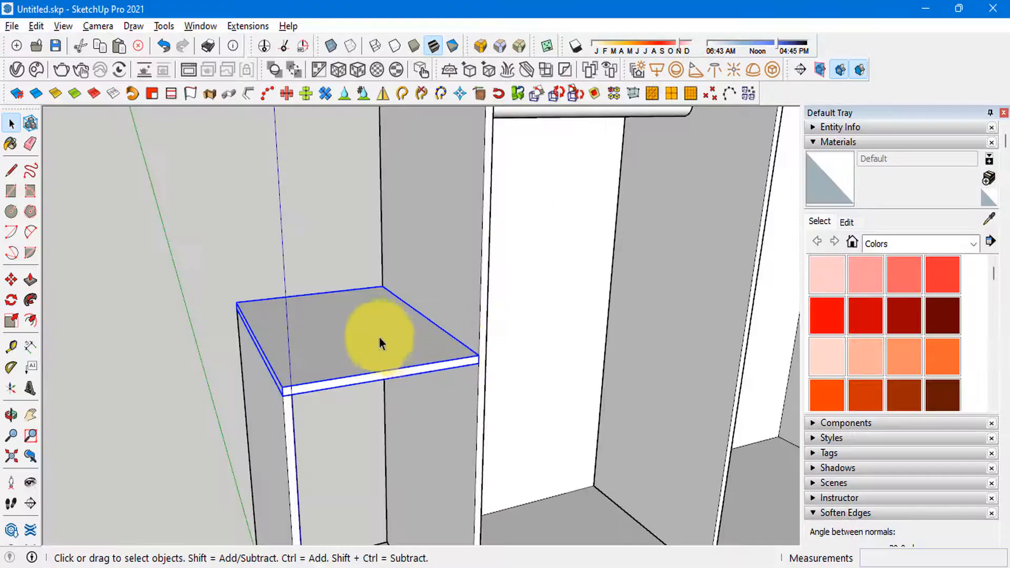
pyautogui.moveTo(380, 339)
pyautogui.mouseDown(button='middle')
pyautogui.moveTo(361, 350)
pyautogui.moveTo(343, 303)
pyautogui.moveTo(585, 367)
pyautogui.moveTo(530, 401)
pyautogui.mouseUp(button='middle')
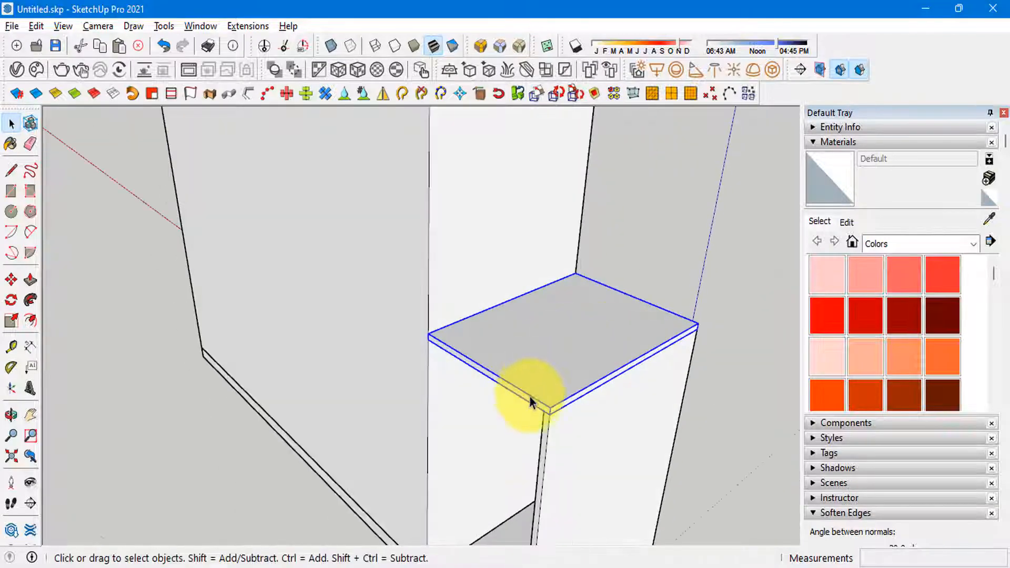
pyautogui.scroll(3, 530, 401)
pyautogui.click(532, 401)
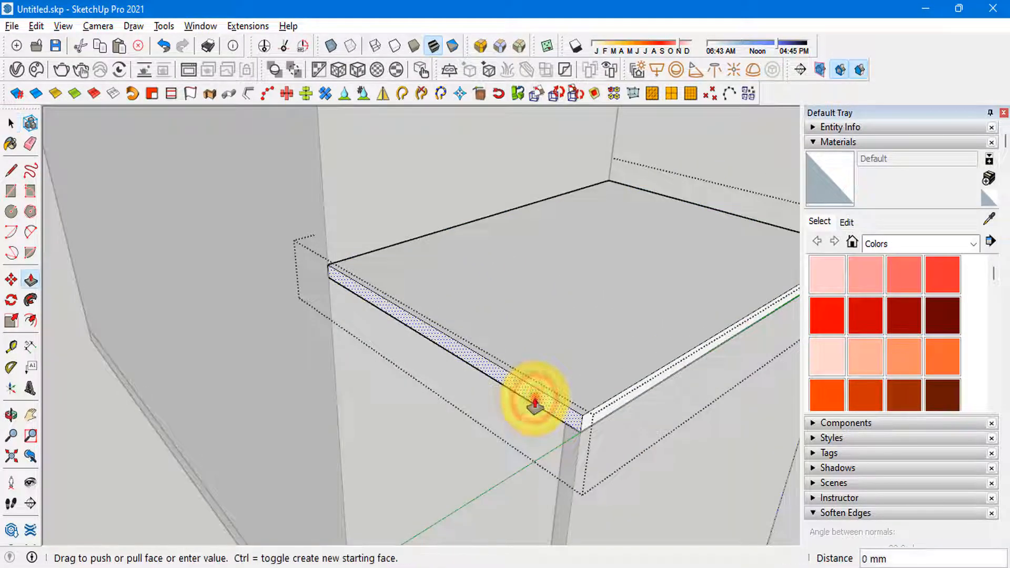
pyautogui.press('Return')
pyautogui.press('space')
pyautogui.moveTo(535, 327); pyautogui.dragTo(542, 284, button='middle')
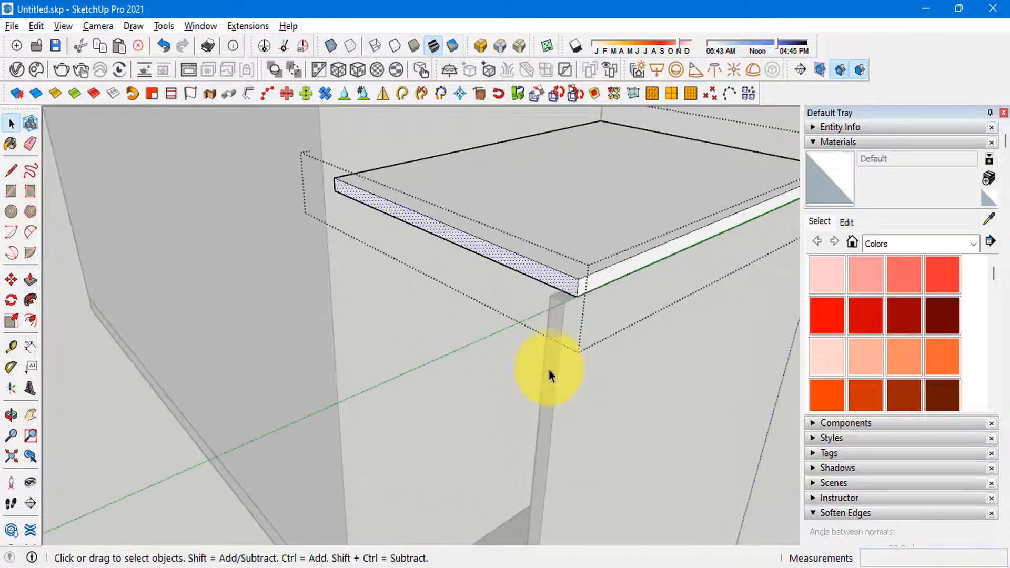
# Step: Push/Pull the cabinet end panel's back edge inward until it is flush with the top panel's back edge
pyautogui.doubleClick(549, 366)
pyautogui.press('p')
pyautogui.click(549, 335)
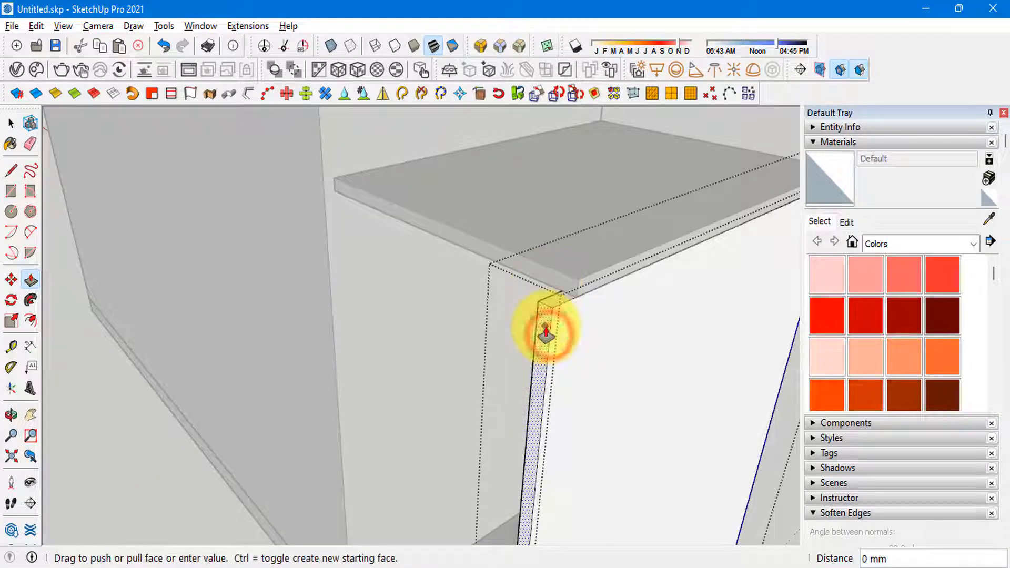
pyautogui.click(546, 326)
pyautogui.click(551, 278)
pyautogui.press('space')
pyautogui.press('Escape')
# Step: Examine the cabinet's recessed back from base to top and compare it with the side shelving in the reference photo
pyautogui.scroll(-7, 428, 159)
pyautogui.scroll(3, 415, 341)
pyautogui.moveTo(405, 338); pyautogui.dragTo(451, 368, button='middle')
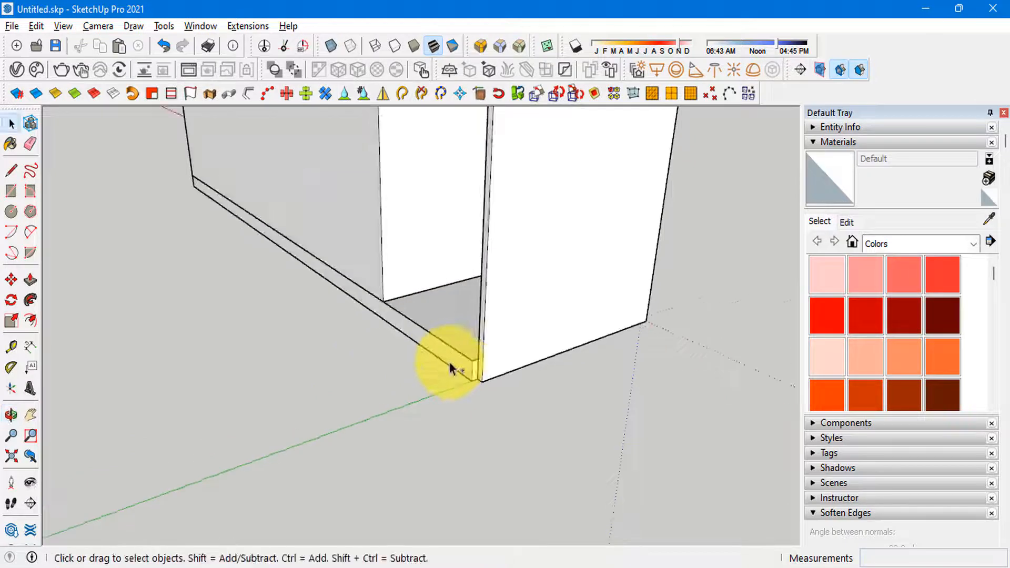
pyautogui.scroll(-3, 408, 397)
pyautogui.moveTo(429, 316)
pyautogui.mouseDown(button='middle')
pyautogui.moveTo(447, 354)
pyautogui.moveTo(425, 337)
pyautogui.mouseUp(button='middle')
pyautogui.scroll(3, 420, 260)
pyautogui.scroll(-2, 421, 260)
pyautogui.moveTo(421, 268)
pyautogui.mouseDown(button='middle')
pyautogui.moveTo(440, 261)
pyautogui.moveTo(422, 278)
pyautogui.mouseUp(button='middle')
pyautogui.hotkey('alt', 'Tab')
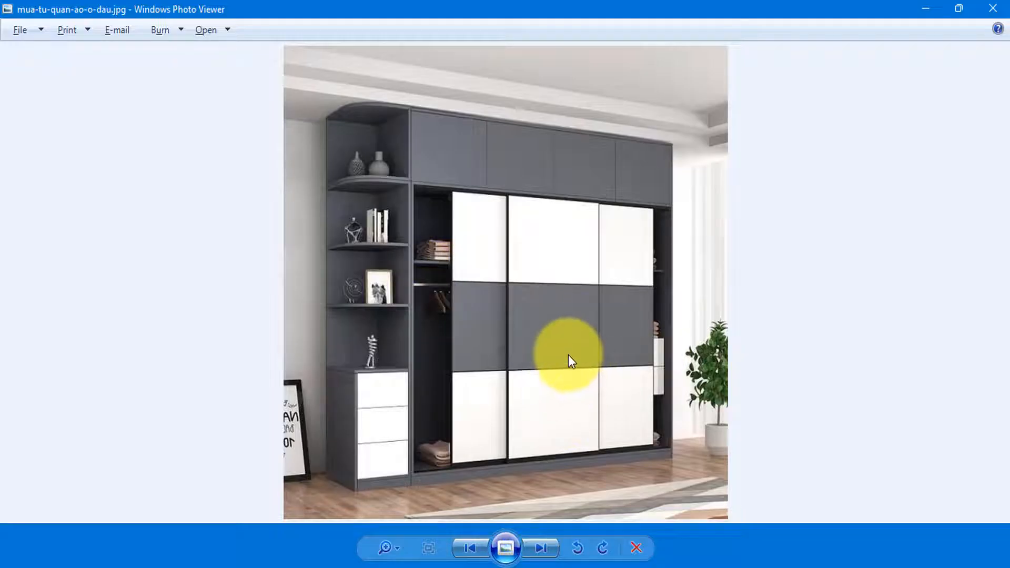
pyautogui.hotkey('alt', 'Tab')
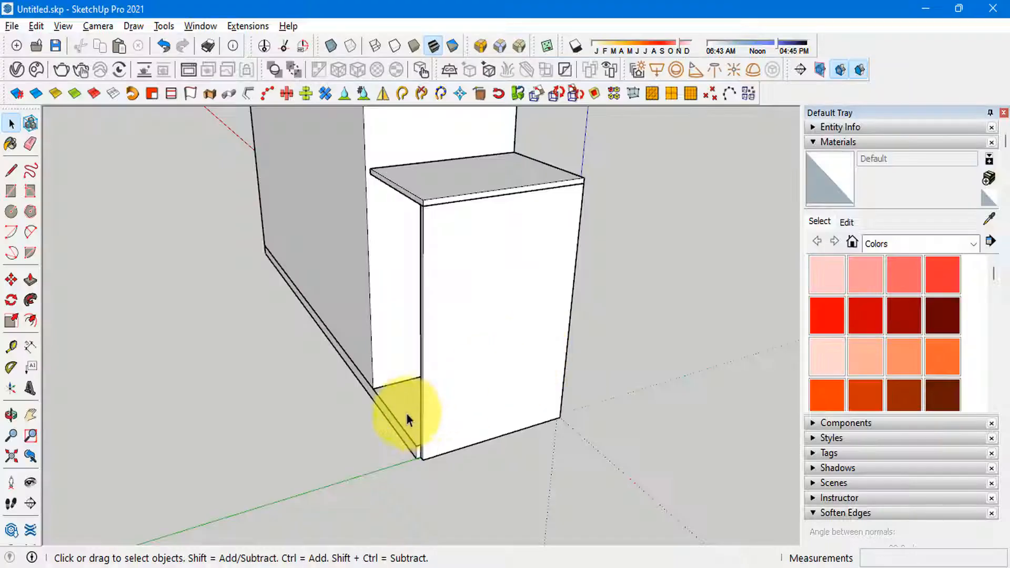
# Step: Draw a rectangle about 400 mm wide across the side unit's back, from the base corner up to the wardrobe's top panel
pyautogui.press('r')
pyautogui.scroll(4, 412, 402)
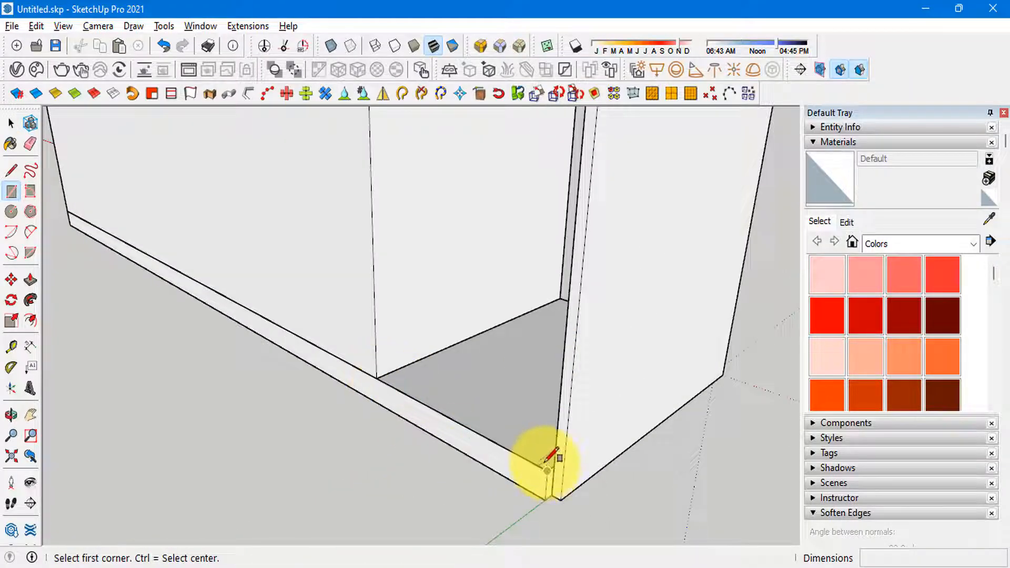
pyautogui.scroll(2, 546, 464)
pyautogui.click(550, 478)
pyautogui.scroll(-10, 549, 478)
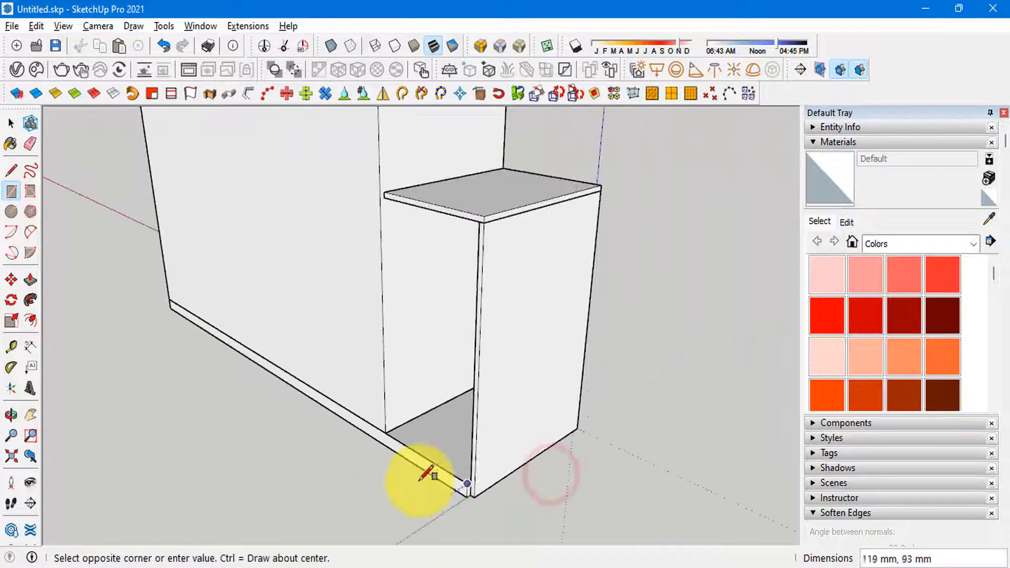
pyautogui.scroll(4, 411, 250)
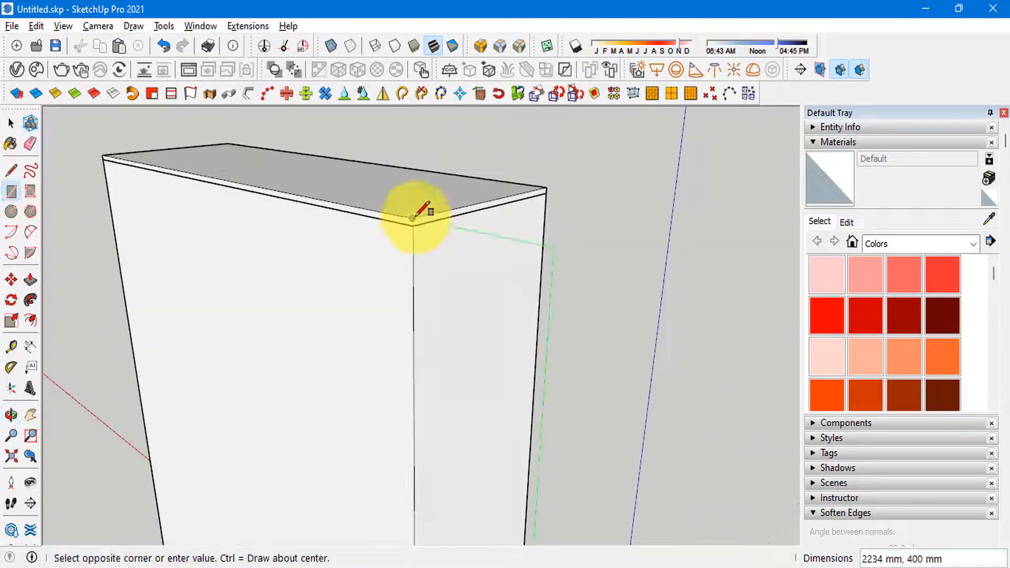
pyautogui.click(414, 225)
pyautogui.press('space')
# Step: Push/Pull the back rectangle 17 mm into a full-height back panel and group it
pyautogui.scroll(-4, 439, 300)
pyautogui.moveTo(440, 300); pyautogui.dragTo(339, 332, button='middle')
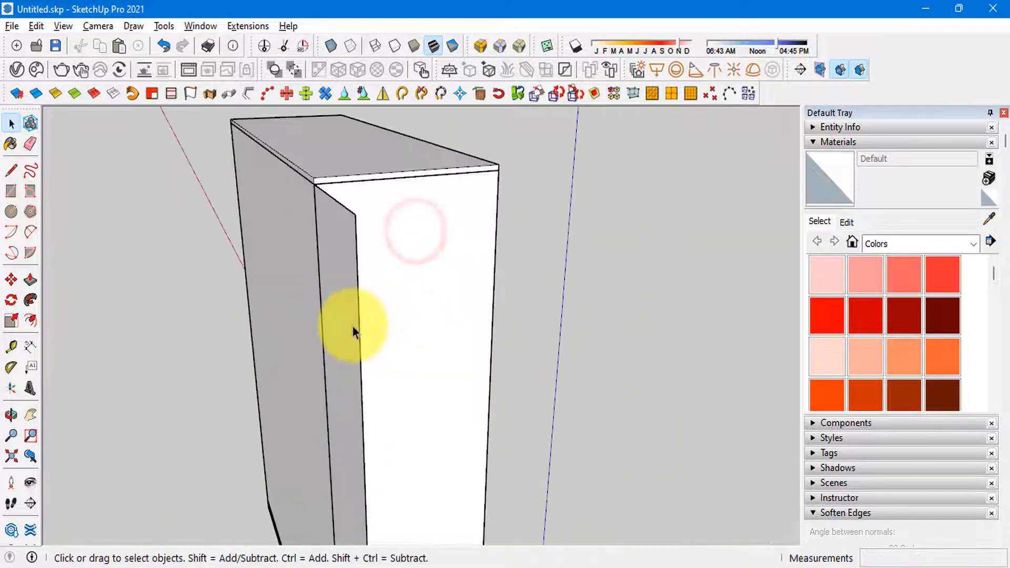
pyautogui.click(352, 324)
pyautogui.press('p')
pyautogui.click(352, 321)
pyautogui.write('17')
pyautogui.press('Return')
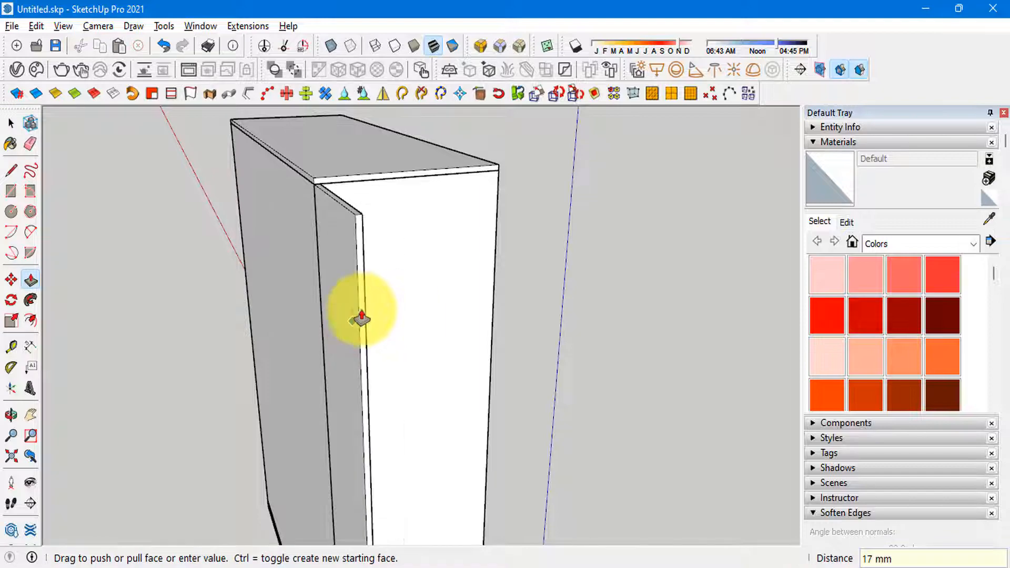
pyautogui.press('space')
pyautogui.click(345, 279)
pyautogui.hotkey('ctrl', 'g')
# Step: Compare the side unit and its full-height back panel with the open shelving in the reference photo
pyautogui.scroll(-2, 358, 279)
pyautogui.moveTo(410, 277); pyautogui.dragTo(390, 286, button='middle')
pyautogui.hotkey('alt', 'Tab')
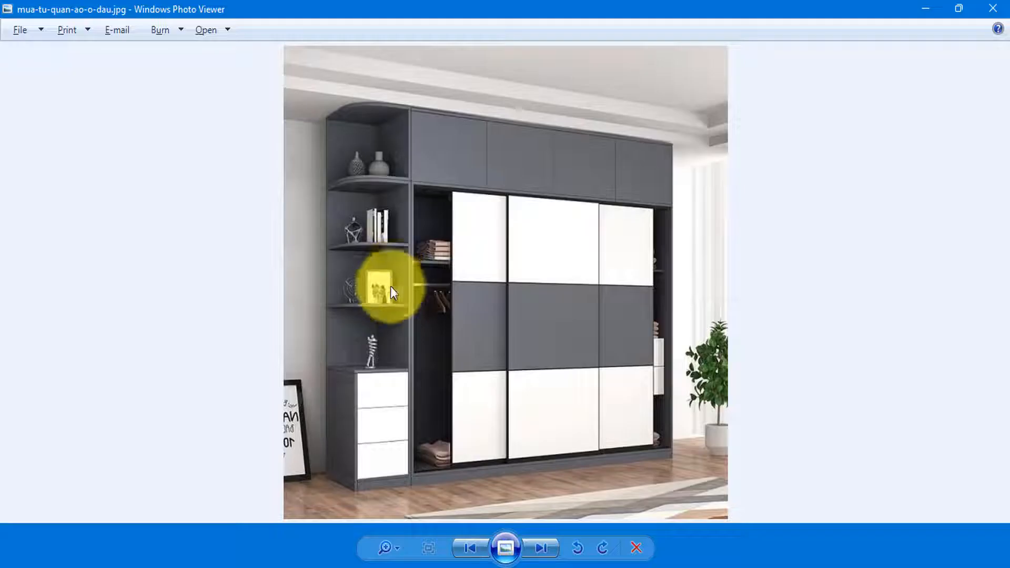
pyautogui.hotkey('alt', 'Tab')
pyautogui.moveTo(379, 247)
pyautogui.mouseDown(button='middle')
pyautogui.moveTo(288, 219)
pyautogui.moveTo(286, 184)
pyautogui.mouseUp(button='middle')
pyautogui.scroll(-3, 286, 181)
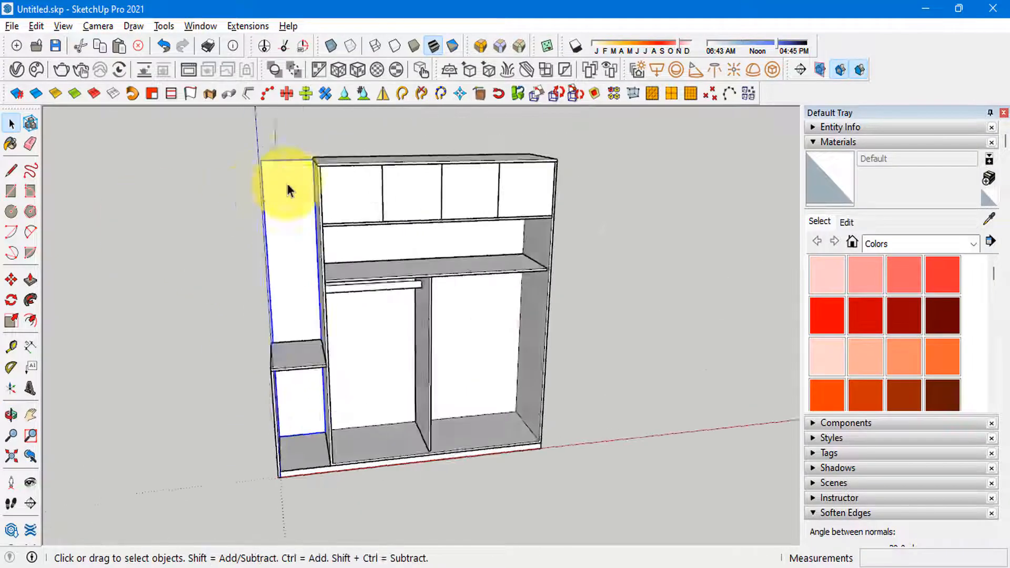
pyautogui.scroll(4, 297, 152)
pyautogui.hotkey('alt', 'Tab')
pyautogui.hotkey('alt', 'Tab')
pyautogui.moveTo(428, 293); pyautogui.dragTo(387, 401, button='middle')
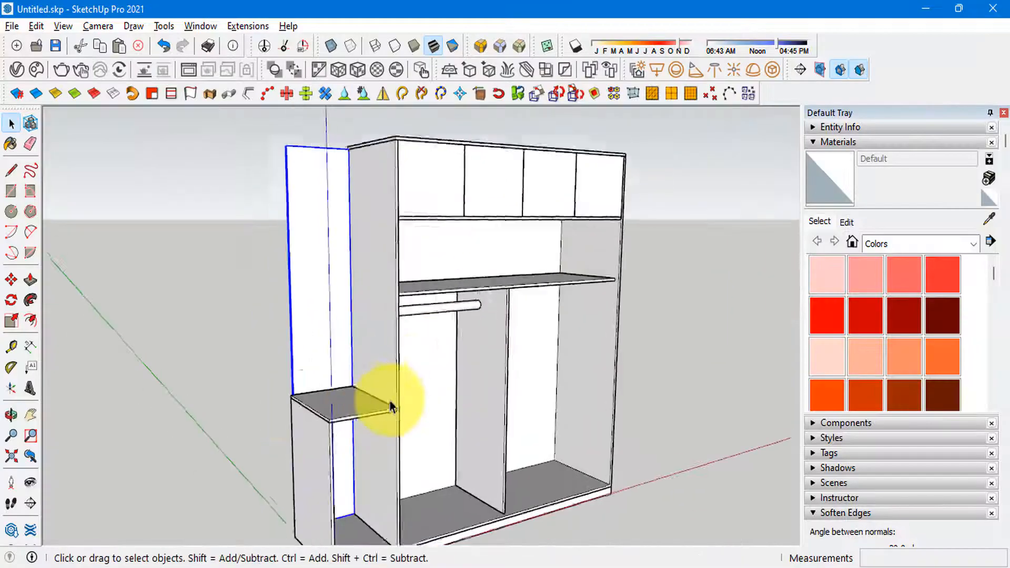
pyautogui.scroll(4, 275, 424)
# Step: Push/Pull the back panel's outer side face outward so that it covers the end panel's back edge
pyautogui.moveTo(275, 424); pyautogui.dragTo(688, 433, button='middle')
pyautogui.press('space')
pyautogui.scroll(5, 510, 405)
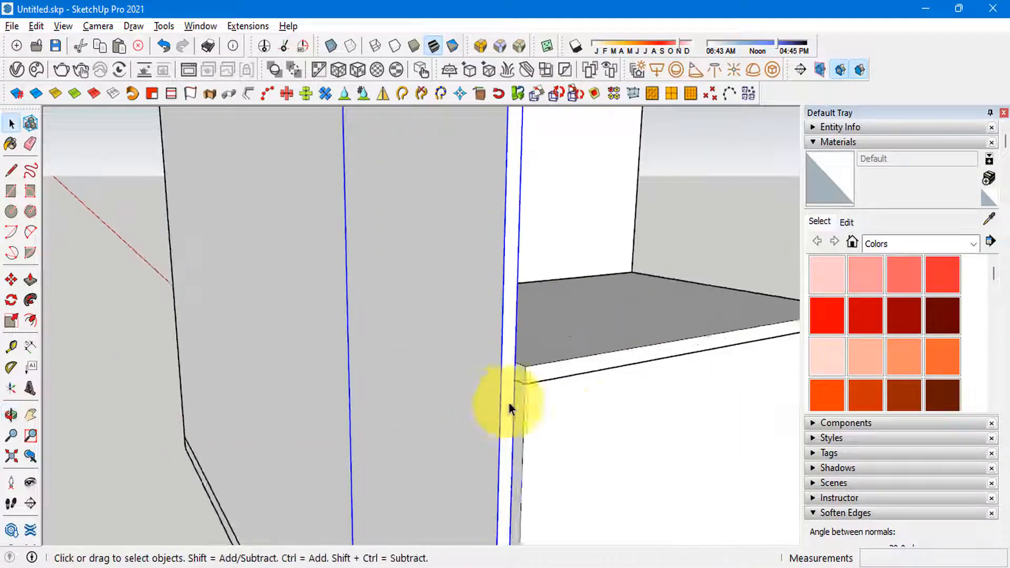
pyautogui.click(496, 402)
pyautogui.click(502, 367)
pyautogui.press('p')
pyautogui.click(501, 367)
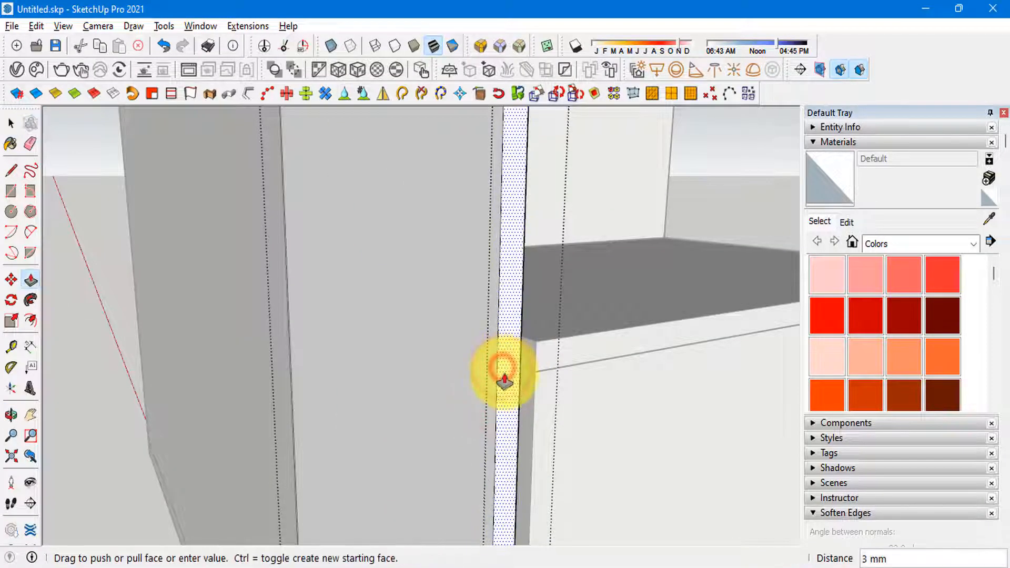
pyautogui.write('1')
pyautogui.press('Return')
pyautogui.scroll(-2, 410, 268)
pyautogui.moveTo(410, 268); pyautogui.dragTo(343, 258, button='middle')
pyautogui.press('space')
pyautogui.click(343, 258)
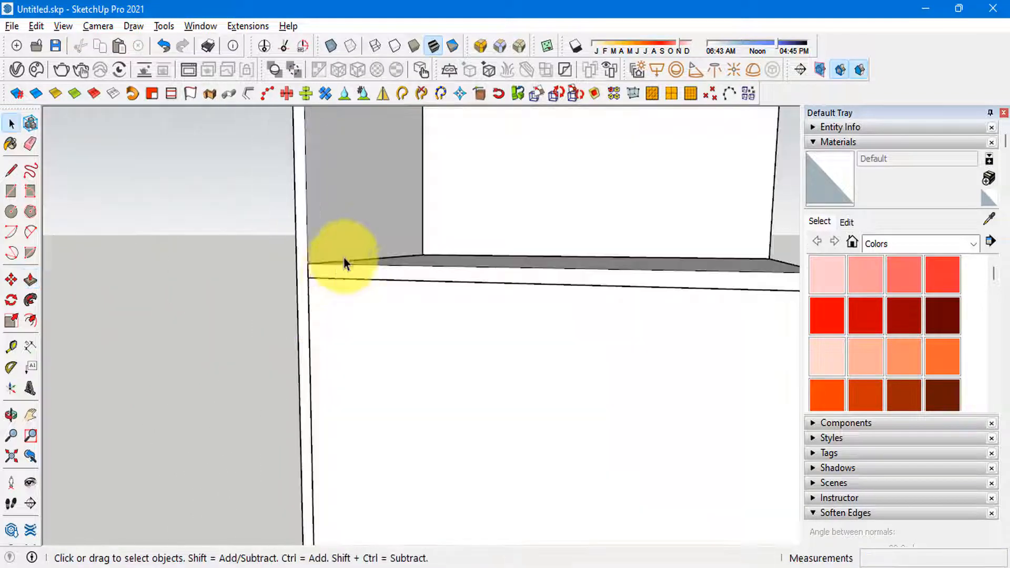
# Step: Inspect the back panel's joint with the end panel and base, then the whole side unit from the front
pyautogui.scroll(-6, 343, 258)
pyautogui.moveTo(336, 402); pyautogui.dragTo(612, 414, button='middle')
pyautogui.scroll(4, 392, 489)
pyautogui.moveTo(400, 463); pyautogui.dragTo(589, 377, button='middle')
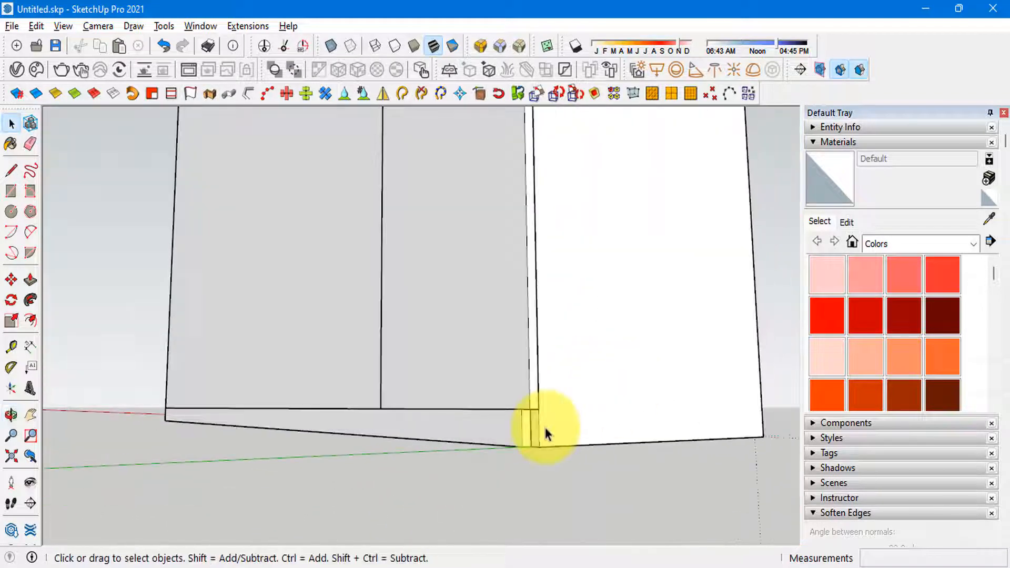
pyautogui.scroll(3, 526, 439)
pyautogui.moveTo(526, 429); pyautogui.dragTo(492, 395, button='middle')
pyautogui.scroll(-3, 302, 458)
pyautogui.scroll(-2, 417, 480)
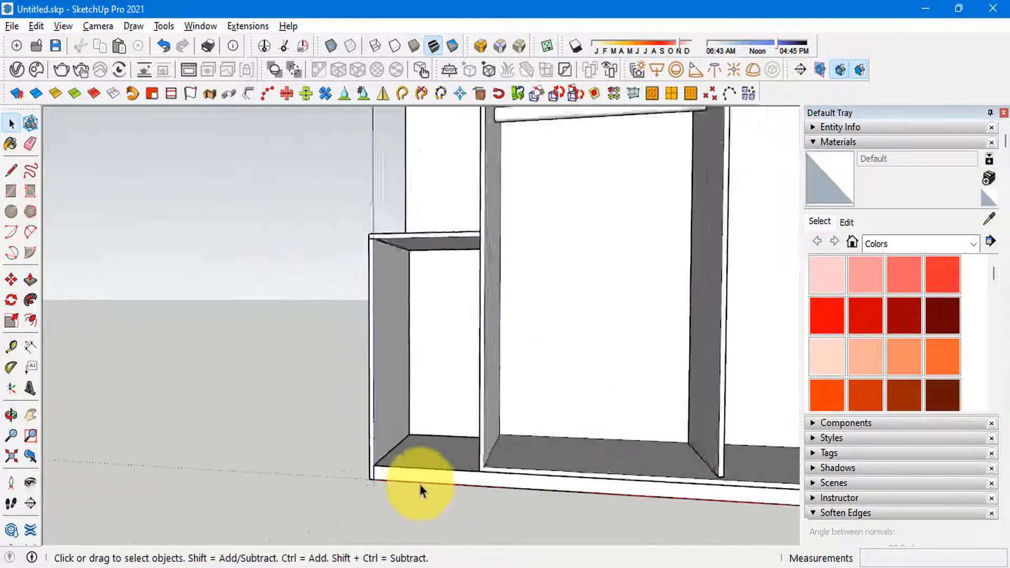
pyautogui.moveTo(417, 481); pyautogui.dragTo(345, 379, button='middle')
pyautogui.scroll(-4, 349, 270)
pyautogui.scroll(-3, 345, 379)
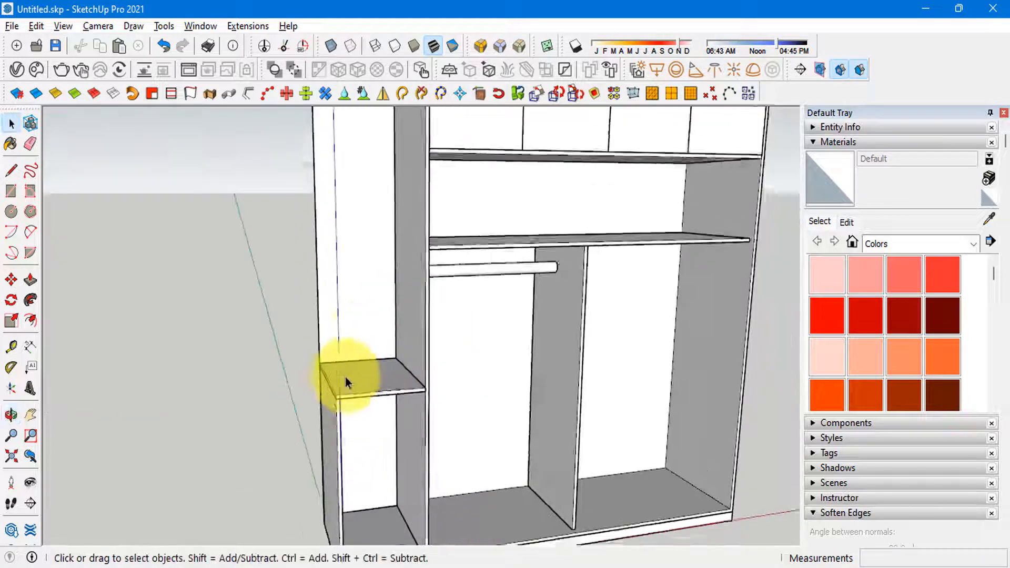
# Step: Copy the drawer cabinet's top panel 1417 mm straight up to the wardrobe's top, using the reference photo as a guide
pyautogui.click(363, 375)
pyautogui.moveTo(355, 335); pyautogui.dragTo(473, 325, button='middle')
pyautogui.scroll(3, 386, 336)
pyautogui.press('m')
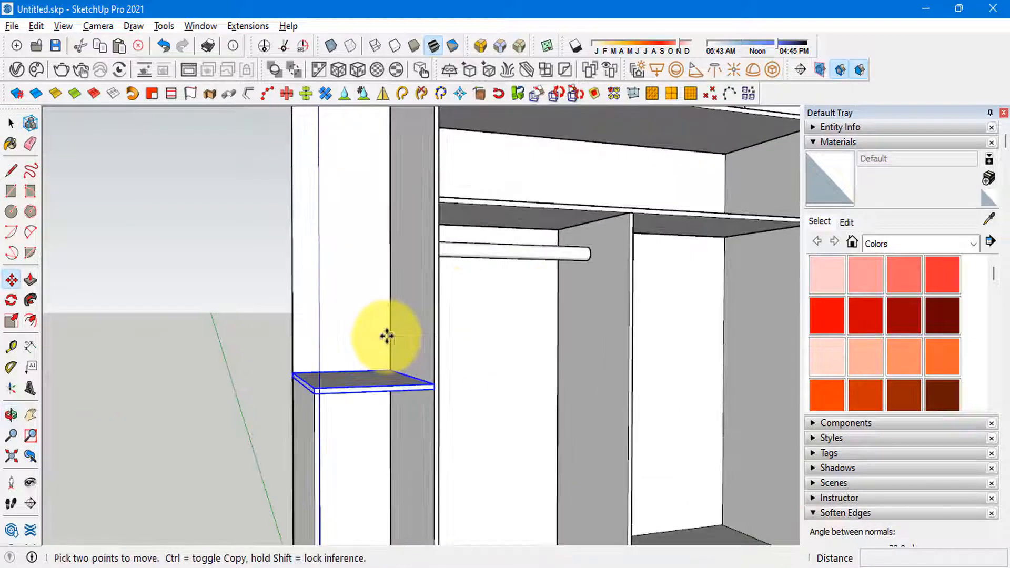
pyautogui.hotkey('alt', 'Tab')
pyautogui.hotkey('alt', 'Tab')
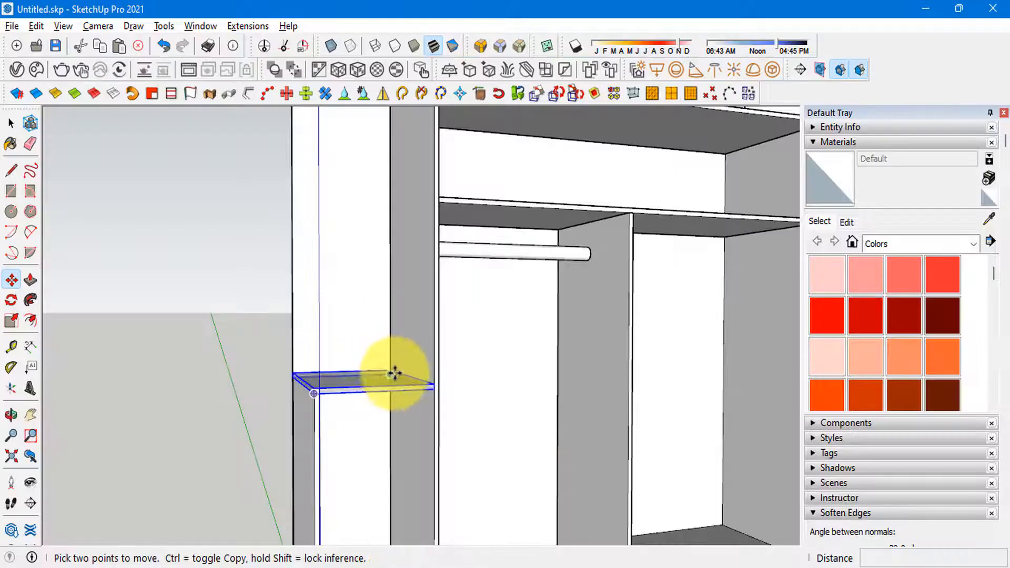
pyautogui.click(394, 370)
pyautogui.scroll(-5, 379, 319)
pyautogui.scroll(3, 376, 322)
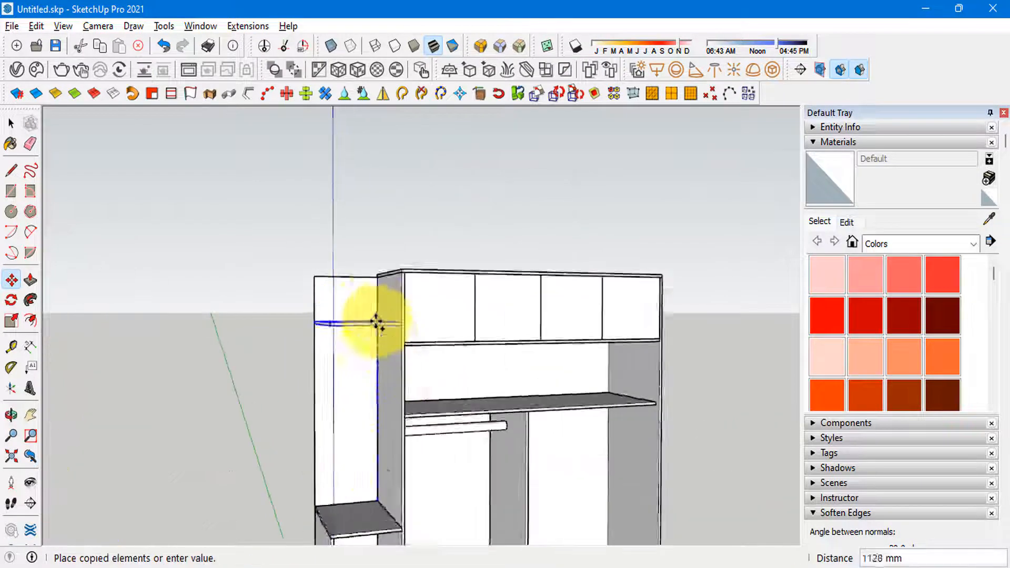
pyautogui.scroll(3, 500, 412)
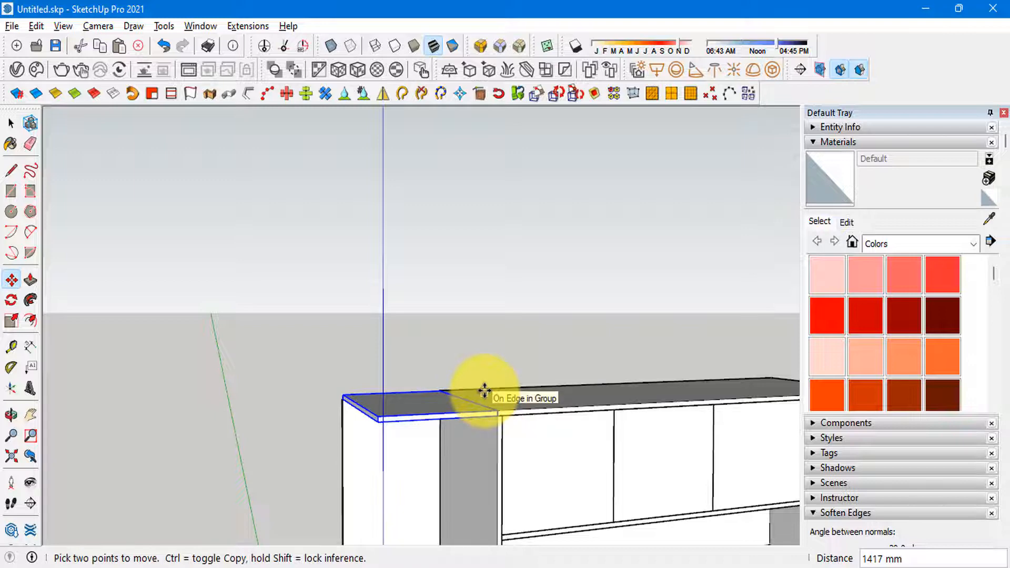
pyautogui.press('space')
# Step: Push/Pull the copied top panel's back edge outward 17 mm over the back panel, inside its group
pyautogui.scroll(-4, 372, 271)
pyautogui.moveTo(358, 234); pyautogui.dragTo(415, 432, button='middle')
pyautogui.scroll(3, 416, 447)
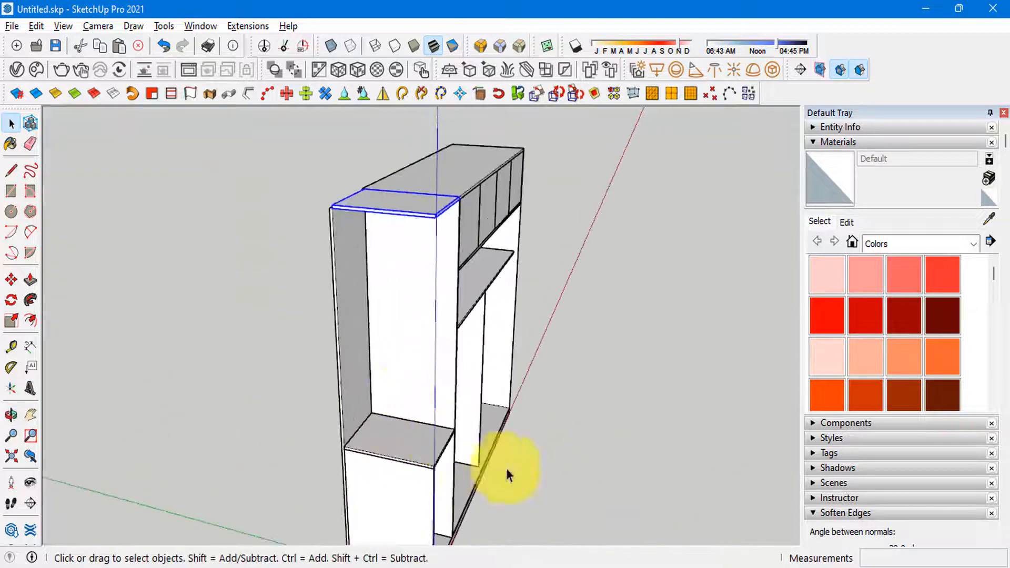
pyautogui.moveTo(507, 473); pyautogui.dragTo(613, 323, button='middle')
pyautogui.scroll(4, 506, 215)
pyautogui.moveTo(511, 274); pyautogui.dragTo(472, 264, button='middle')
pyautogui.scroll(3, 472, 264)
pyautogui.doubleClick(491, 256)
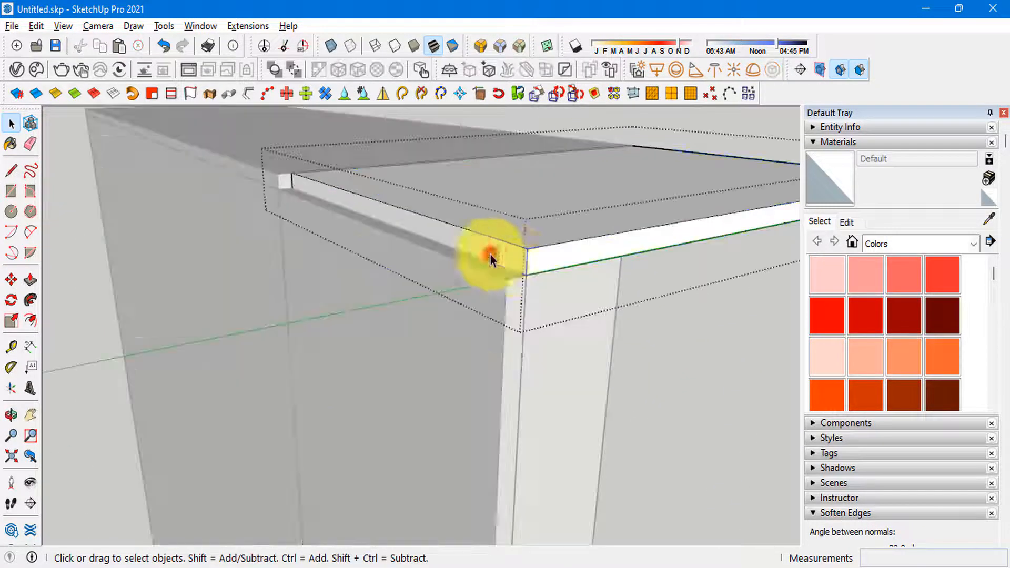
pyautogui.click(514, 261)
pyautogui.press('p')
pyautogui.click(514, 261)
pyautogui.click(501, 282)
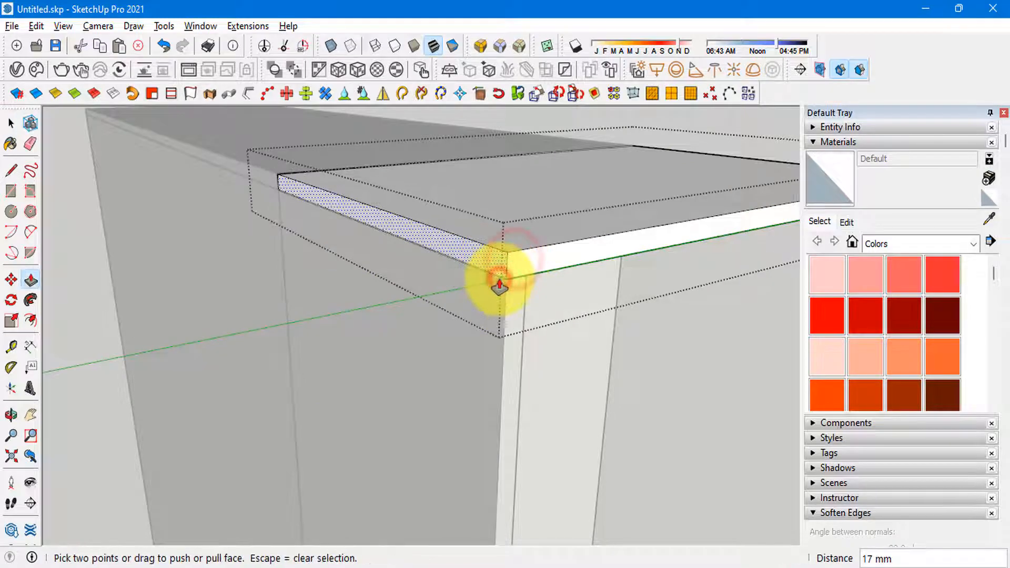
# Step: Check the extended top panel's joint with the back panel, close its group and view the whole wardrobe from the front
pyautogui.moveTo(500, 281); pyautogui.dragTo(476, 334, button='middle')
pyautogui.scroll(-5, 468, 331)
pyautogui.scroll(3, 365, 301)
pyautogui.moveTo(366, 293); pyautogui.dragTo(242, 233, button='middle')
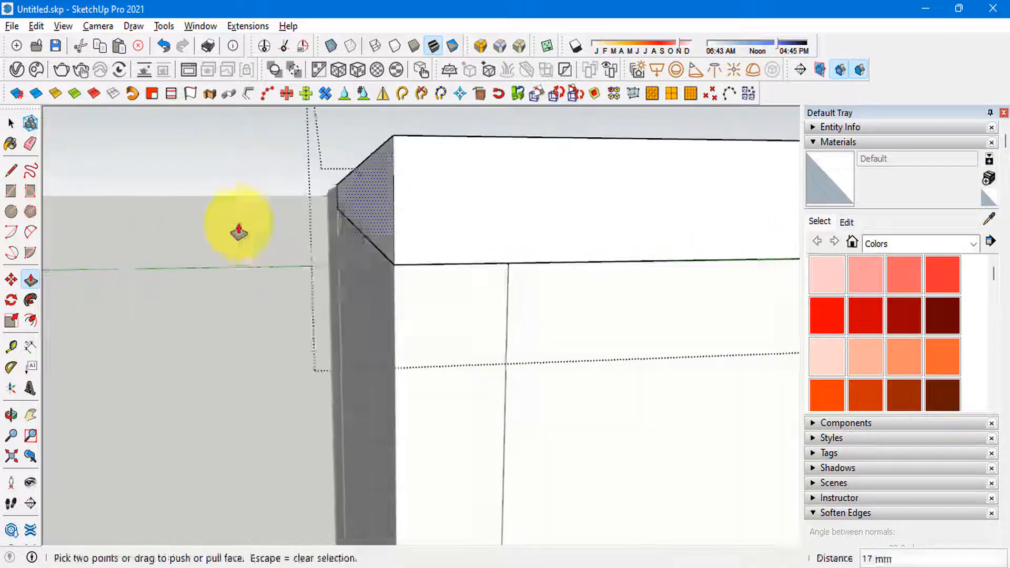
pyautogui.press('space')
pyautogui.click(120, 205)
pyautogui.scroll(-5, 120, 205)
pyautogui.moveTo(120, 206); pyautogui.dragTo(129, 308, button='middle')
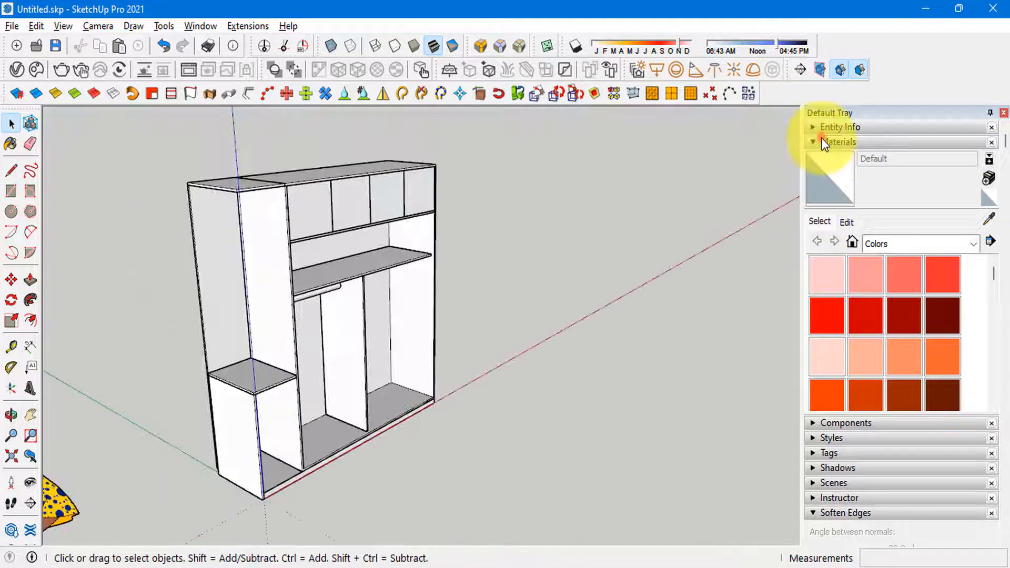
# Step: Turn off Profiles in the edge settings of the current style
pyautogui.click(825, 143)
pyautogui.click(832, 174)
pyautogui.click(847, 251)
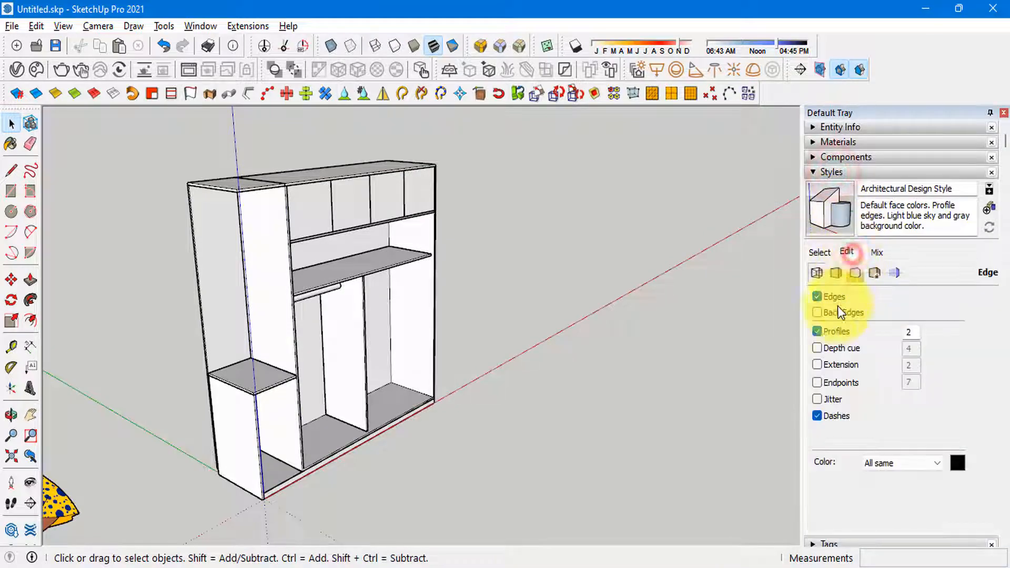
pyautogui.click(819, 331)
# Step: Copy the drawer cabinet's top panel 1400 mm straight up, dividing the distance into three equal spaces to create the side unit's shelves
pyautogui.moveTo(692, 377); pyautogui.dragTo(320, 344, button='middle')
pyautogui.scroll(6, 293, 322)
pyautogui.scroll(-5, 433, 391)
pyautogui.scroll(5, 345, 382)
pyautogui.click(416, 397)
pyautogui.scroll(3, 415, 399)
pyautogui.moveTo(410, 398); pyautogui.dragTo(381, 345, button='middle')
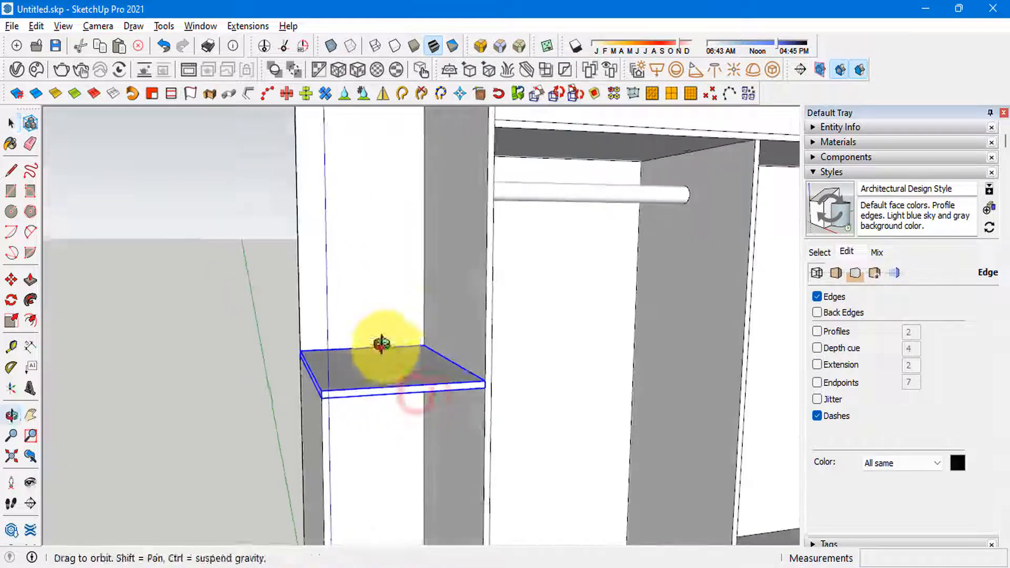
pyautogui.press('m')
pyautogui.scroll(-2, 409, 339)
pyautogui.press('ctrl')
pyautogui.click(427, 347)
pyautogui.scroll(-4, 422, 309)
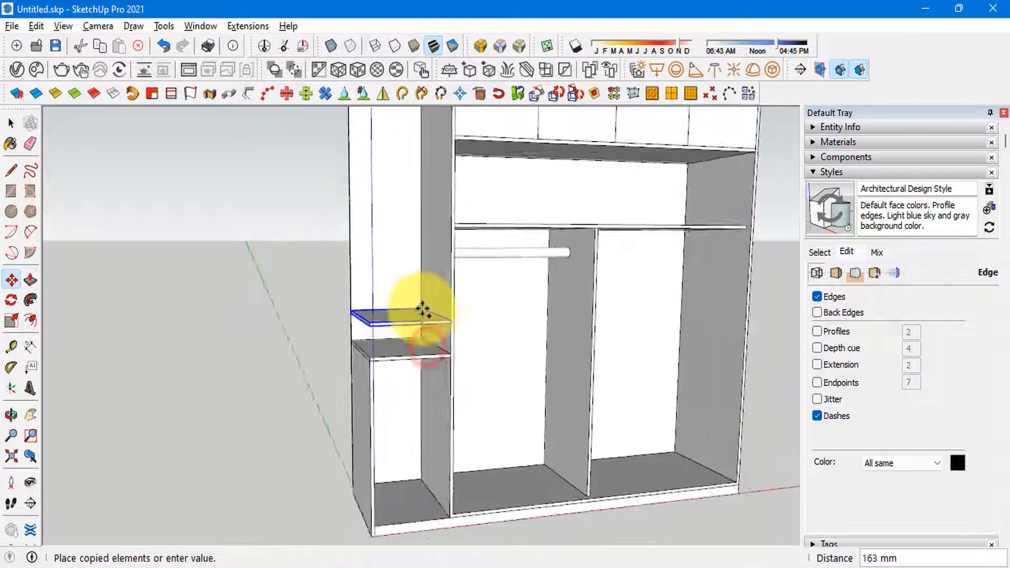
pyautogui.keyDown('shift'); pyautogui.moveTo(421, 215); pyautogui.dragTo(420, 341, button='middle'); pyautogui.keyUp('shift')
pyautogui.scroll(2, 419, 287)
pyautogui.keyDown('shift'); pyautogui.moveTo(424, 277); pyautogui.dragTo(433, 214, button='middle'); pyautogui.keyUp('shift')
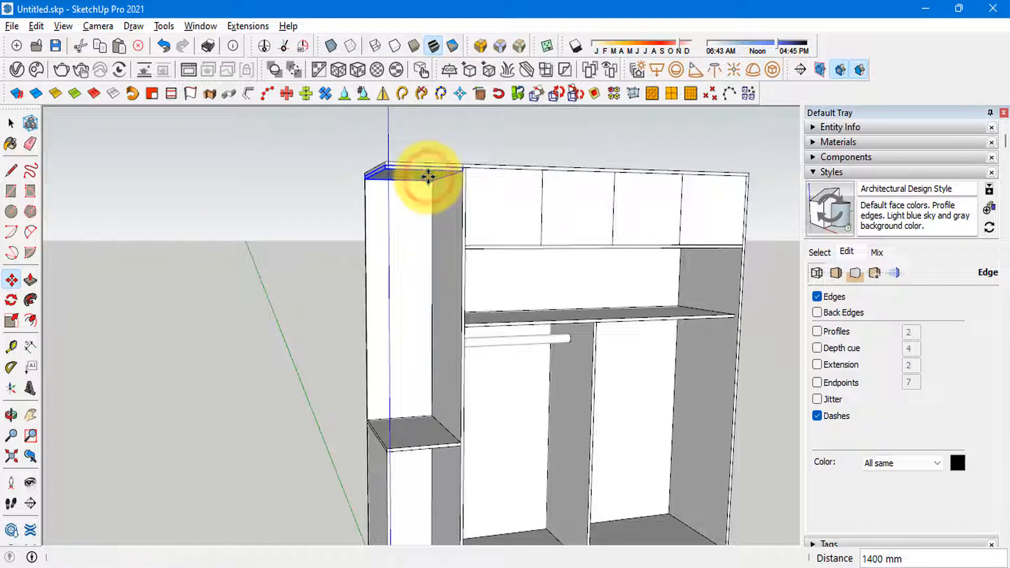
pyautogui.press('space')
# Step: Delete the duplicate copied panel directly beneath the side unit's top panel
pyautogui.moveTo(428, 178); pyautogui.dragTo(440, 216, button='middle')
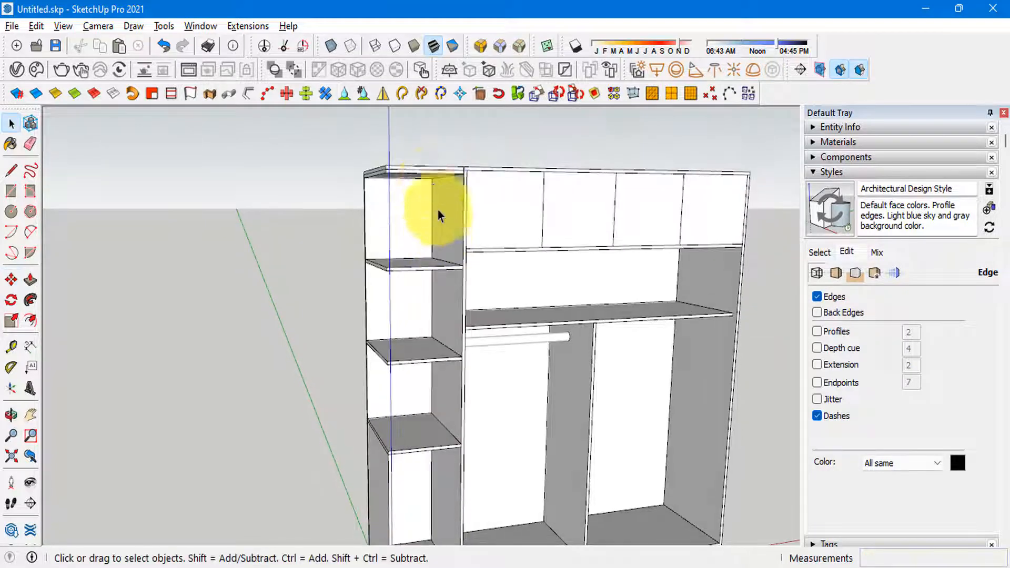
pyautogui.click(433, 179)
pyautogui.press('Delete')
pyautogui.scroll(1, 409, 478)
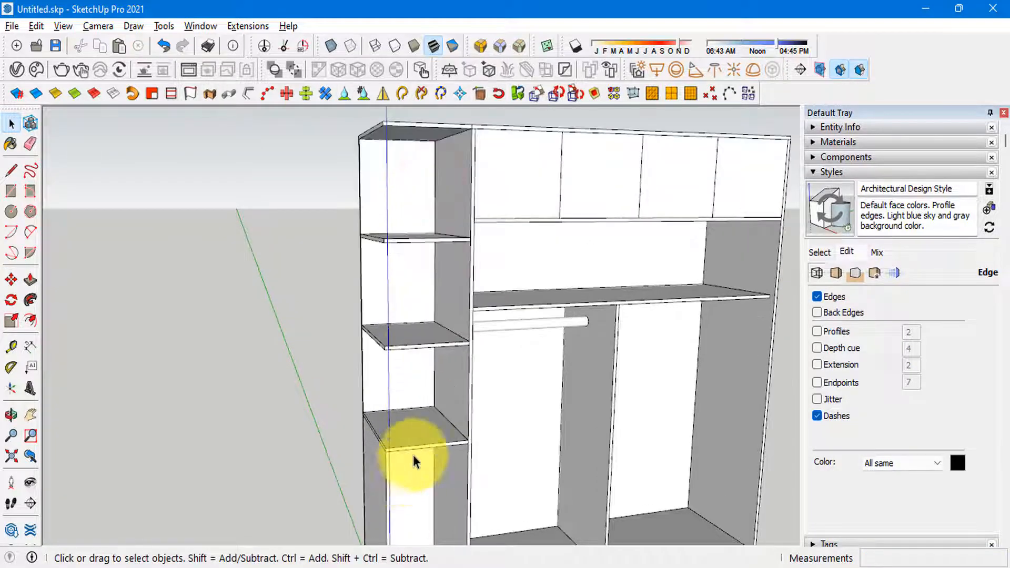
# Step: Round the lower open shelf's front outer corner with Round Corner at a 150 mm offset, inside its group
pyautogui.scroll(2, 424, 337)
pyautogui.moveTo(429, 332); pyautogui.dragTo(427, 337, button='middle')
pyautogui.scroll(-2, 429, 332)
pyautogui.moveTo(431, 323); pyautogui.dragTo(401, 359, button='middle')
pyautogui.scroll(2, 401, 358)
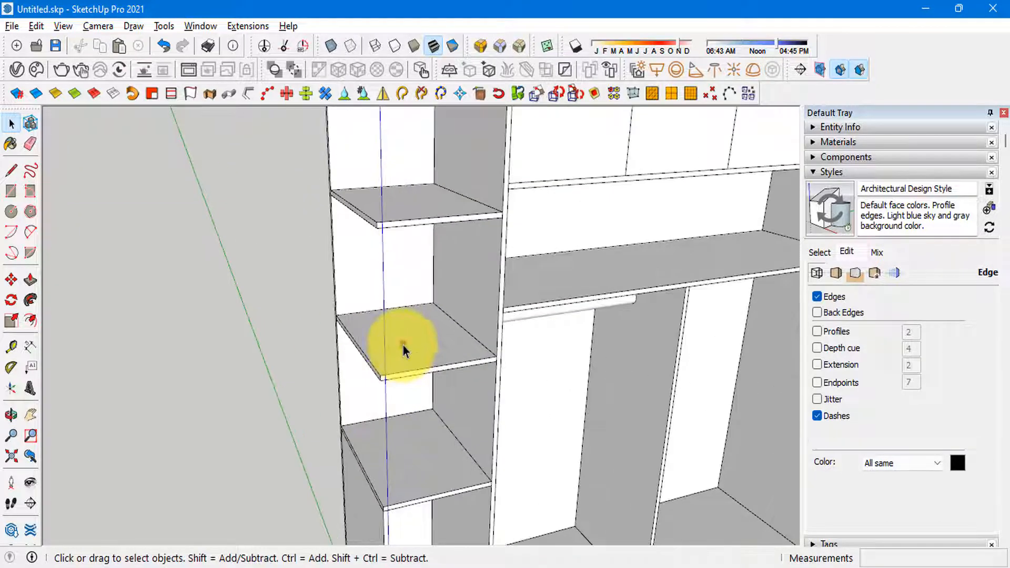
pyautogui.doubleClick(403, 345)
pyautogui.moveTo(414, 421); pyautogui.dragTo(459, 374, button='middle')
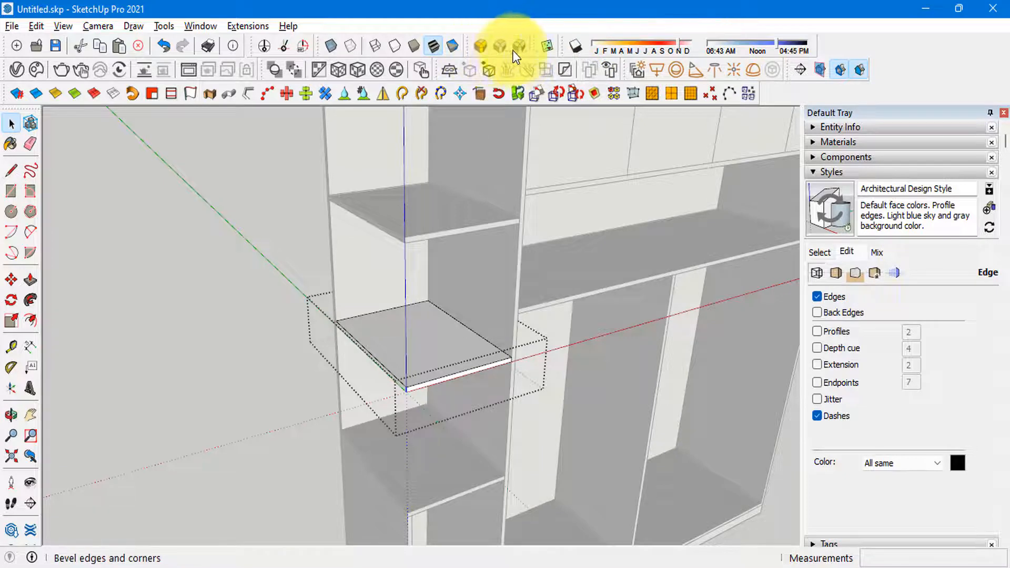
pyautogui.click(476, 47)
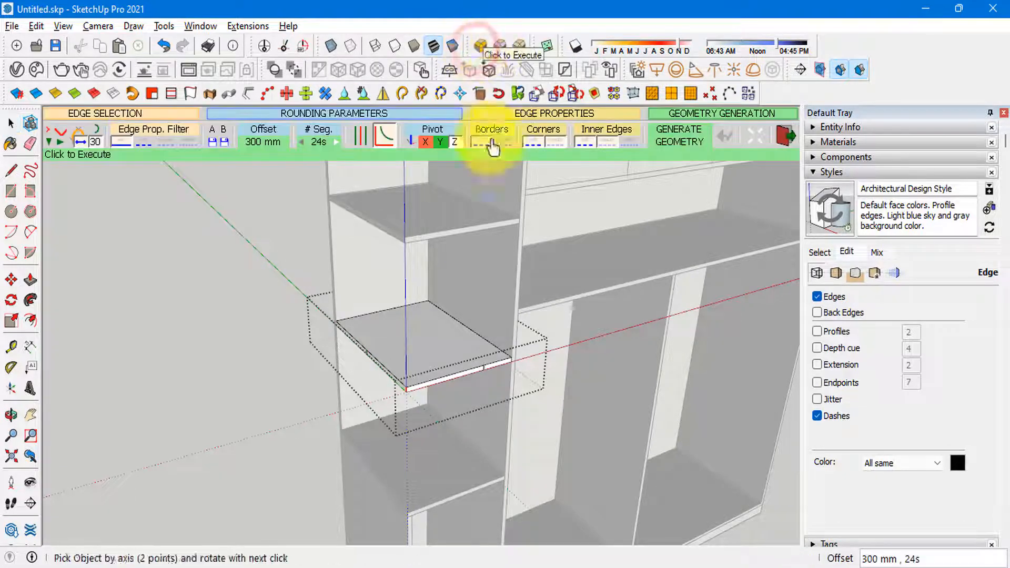
pyautogui.click(270, 143)
pyautogui.write('150')
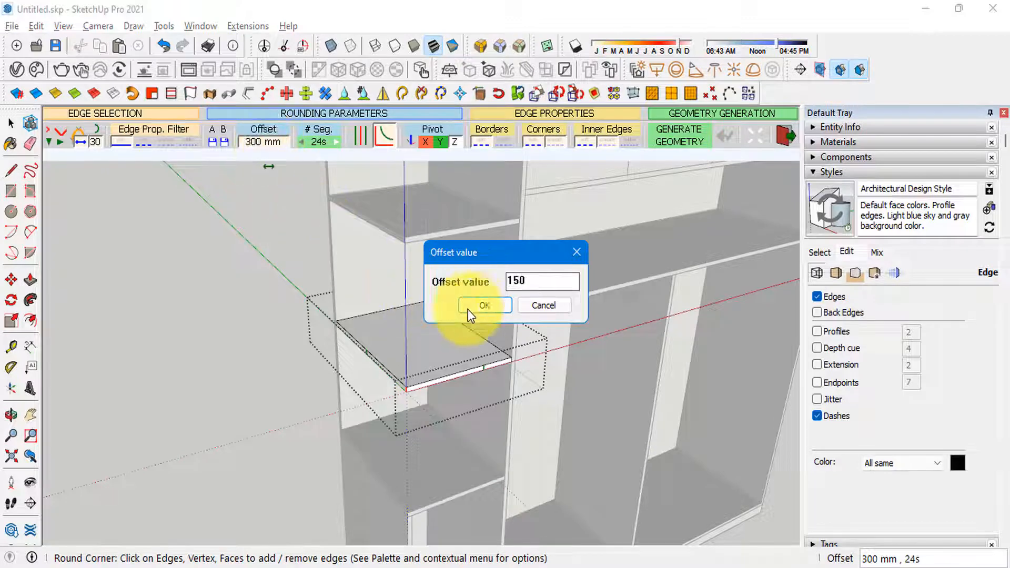
pyautogui.click(478, 307)
pyautogui.moveTo(275, 349)
pyautogui.mouseDown(button='middle')
pyautogui.moveTo(421, 420)
pyautogui.moveTo(327, 417)
pyautogui.moveTo(428, 349)
pyautogui.moveTo(320, 381)
pyautogui.moveTo(385, 356)
pyautogui.moveTo(409, 378)
pyautogui.mouseUp(button='middle')
pyautogui.click(428, 351)
pyautogui.scroll(4, 421, 370)
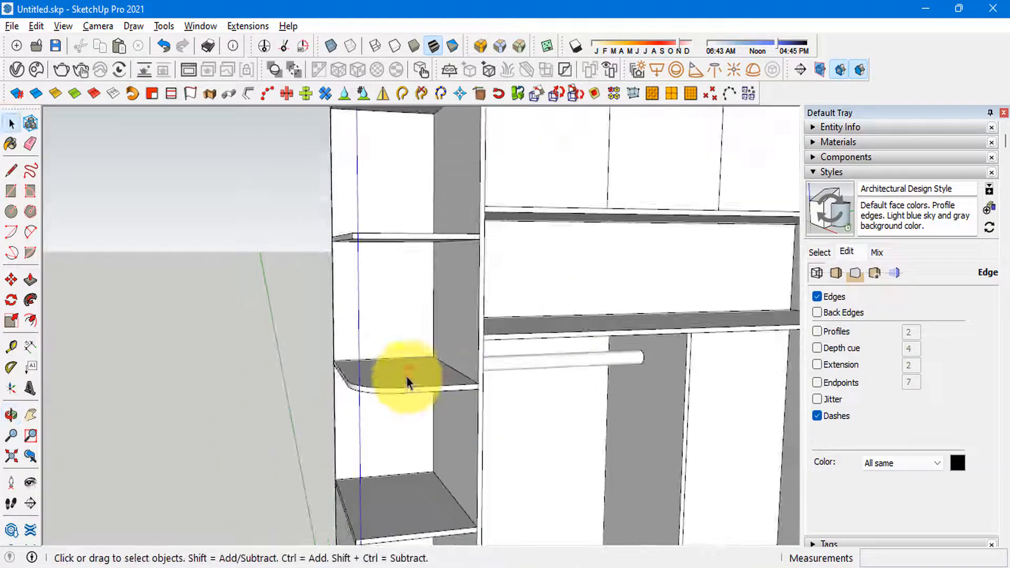
# Step: Copy the rounded shelf up to the upper shelf's position and delete the square shelf there
pyautogui.press('m')
pyautogui.click(431, 354)
pyautogui.press('ctrl')
pyautogui.keyDown('shift'); pyautogui.moveTo(421, 263); pyautogui.dragTo(452, 399, button='middle'); pyautogui.keyUp('shift')
pyautogui.click(455, 346)
pyautogui.press('space')
pyautogui.scroll(5, 399, 380)
pyautogui.click(404, 383)
pyautogui.press('Delete')
pyautogui.scroll(-5, 403, 384)
pyautogui.scroll(4, 369, 380)
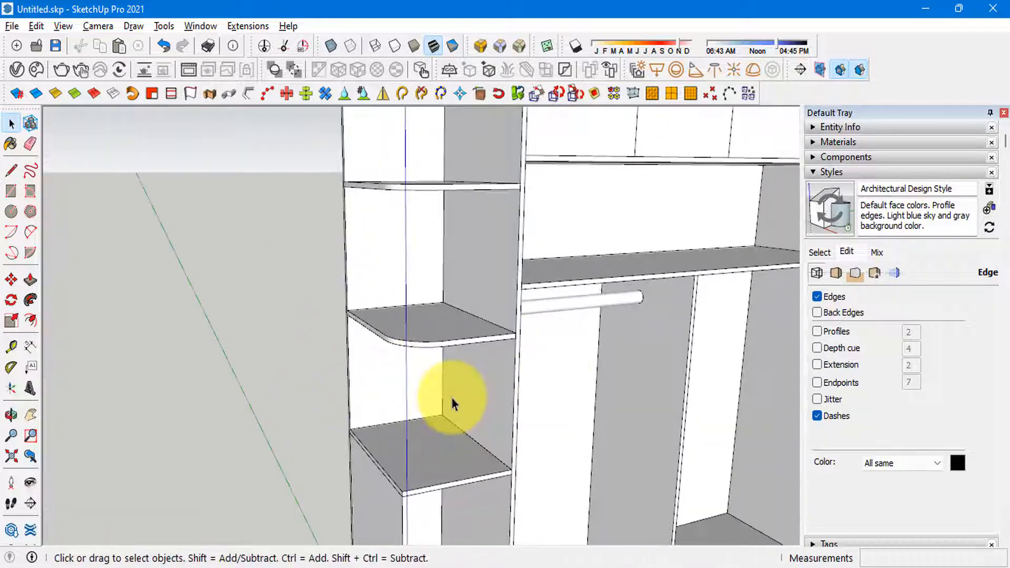
# Step: Round the side unit's top panel at its front outer corner with a 150 mm offset inside its group, following the reference photo
pyautogui.scroll(-4, 421, 381)
pyautogui.moveTo(393, 359)
pyautogui.mouseDown(button='middle')
pyautogui.moveTo(375, 235)
pyautogui.moveTo(428, 304)
pyautogui.mouseUp(button='middle')
pyautogui.scroll(3, 401, 350)
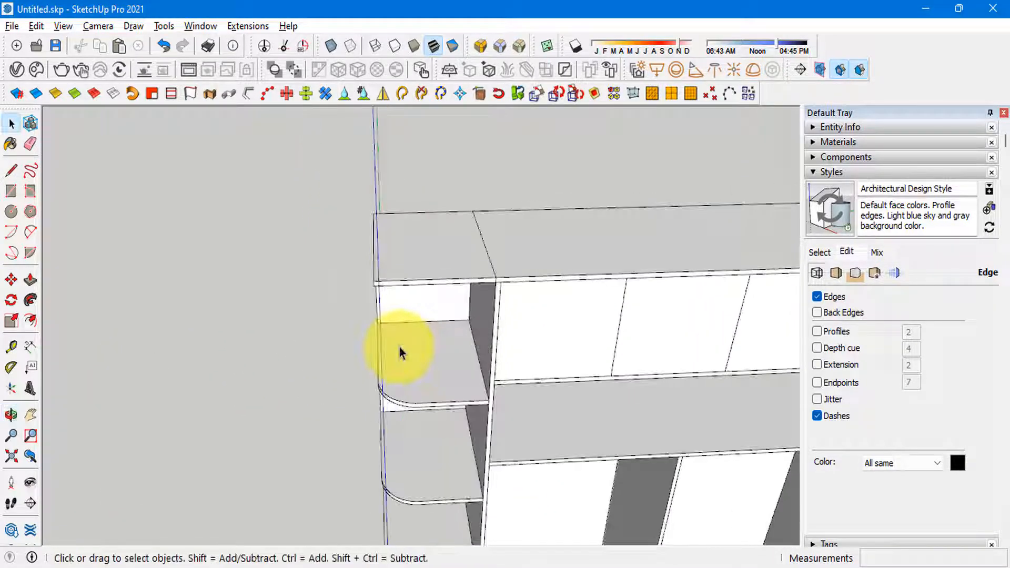
pyautogui.hotkey('alt', 'Tab')
pyautogui.hotkey('alt', 'Tab')
pyautogui.scroll(1, 407, 268)
pyautogui.click(406, 266)
pyautogui.doubleClick(406, 263)
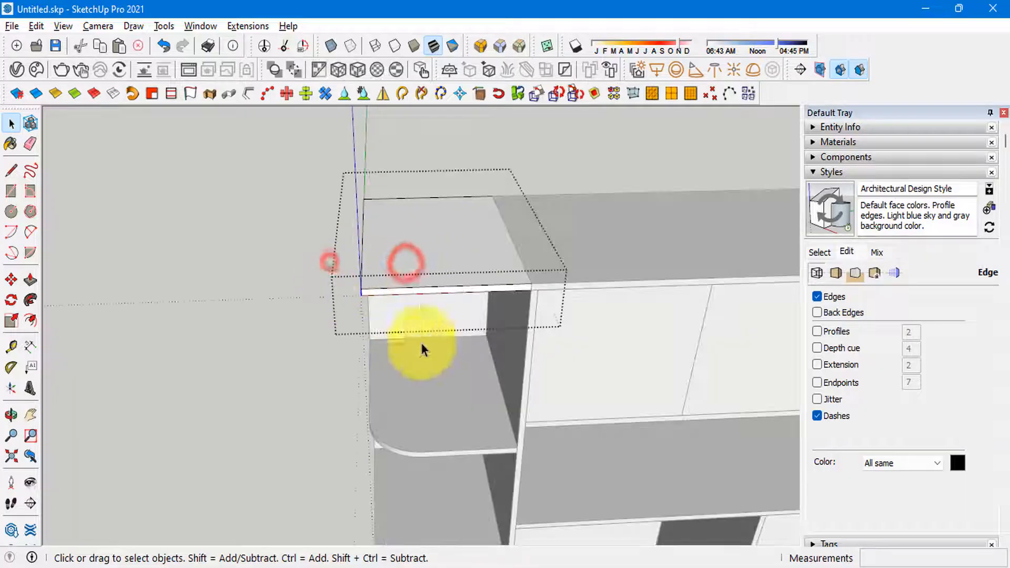
pyautogui.click(481, 46)
pyautogui.click(247, 242)
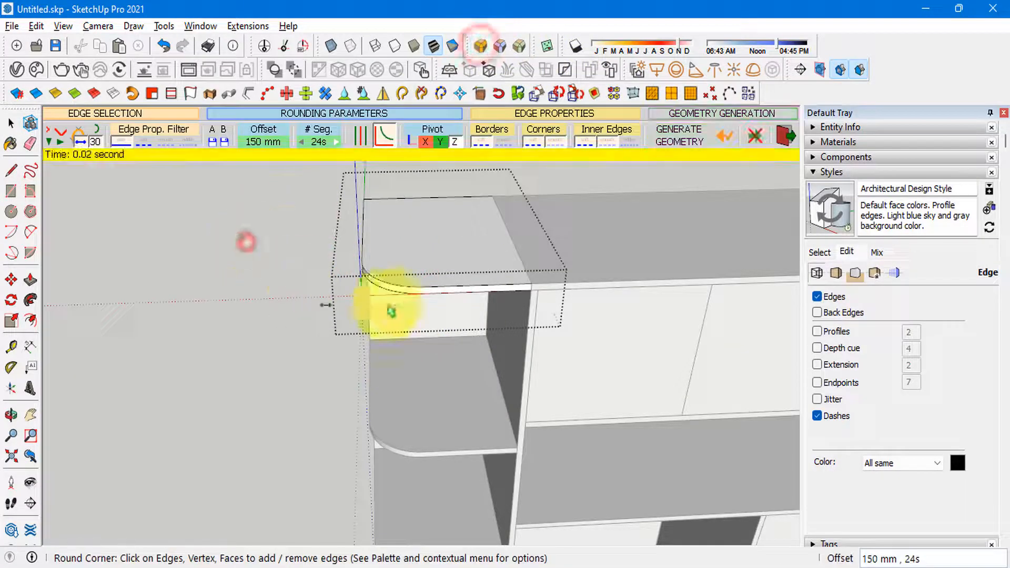
pyautogui.press('space')
pyautogui.press('Escape')
# Step: Examine the side unit's drawer cabinet from the front and compare it with the reference photo
pyautogui.scroll(-6, 537, 214)
pyautogui.moveTo(566, 358); pyautogui.dragTo(447, 287, button='middle')
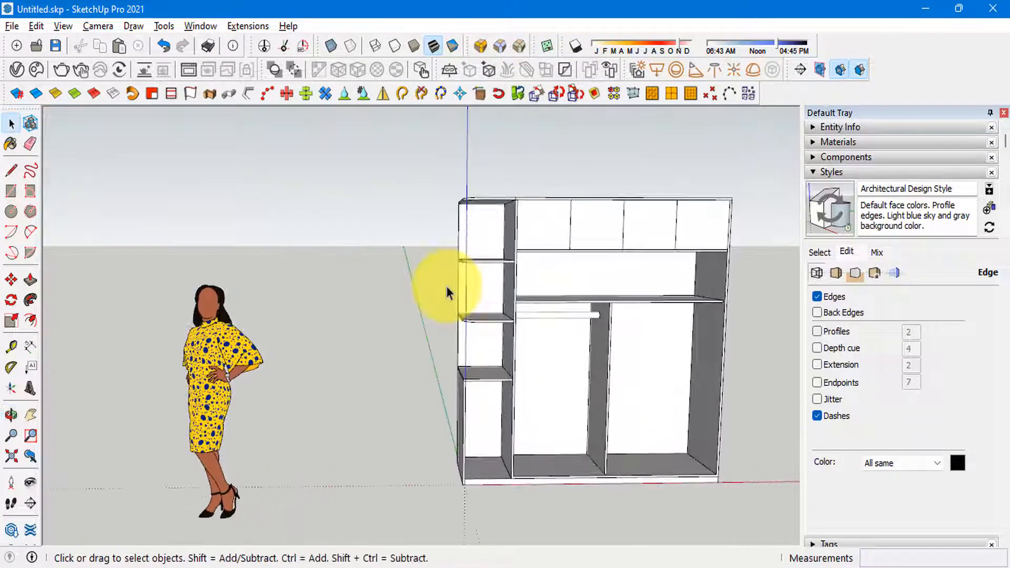
pyautogui.scroll(-1, 447, 287)
pyautogui.keyDown('shift'); pyautogui.moveTo(521, 479); pyautogui.dragTo(507, 420, button='middle'); pyautogui.keyUp('shift')
pyautogui.scroll(4, 465, 415)
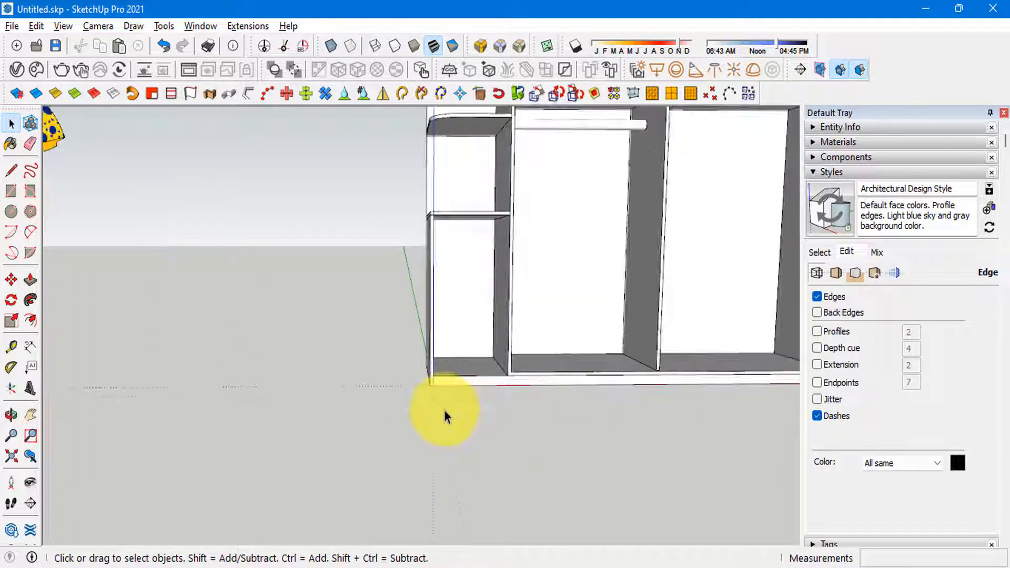
pyautogui.hotkey('alt', 'Tab')
pyautogui.hotkey('alt', 'Tab')
pyautogui.scroll(6, 458, 365)
pyautogui.moveTo(506, 342)
pyautogui.mouseDown(button='middle')
pyautogui.moveTo(372, 421)
pyautogui.moveTo(494, 379)
pyautogui.mouseUp(button='middle')
pyautogui.hotkey('alt', 'Tab')
pyautogui.hotkey('alt', 'Tab')
pyautogui.scroll(-5, 405, 424)
pyautogui.scroll(3, 387, 210)
# Step: Draw a rectangle across the drawer cabinet's front opening, from its upper outer corner to the opposite corner at the base
pyautogui.press('r')
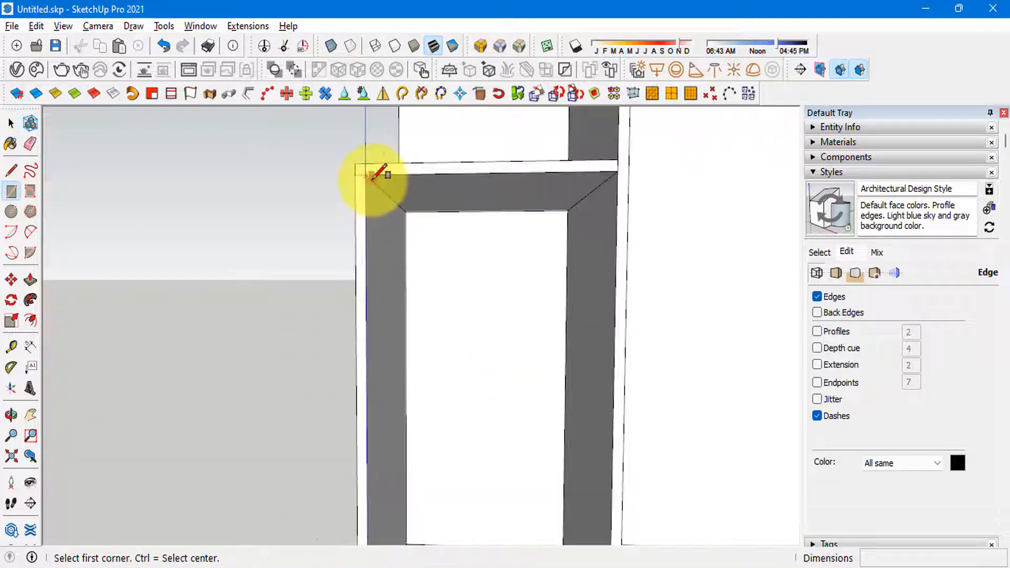
pyautogui.scroll(-1, 372, 180)
pyautogui.click(372, 184)
pyautogui.press('space')
pyautogui.scroll(3, 372, 190)
pyautogui.press('e')
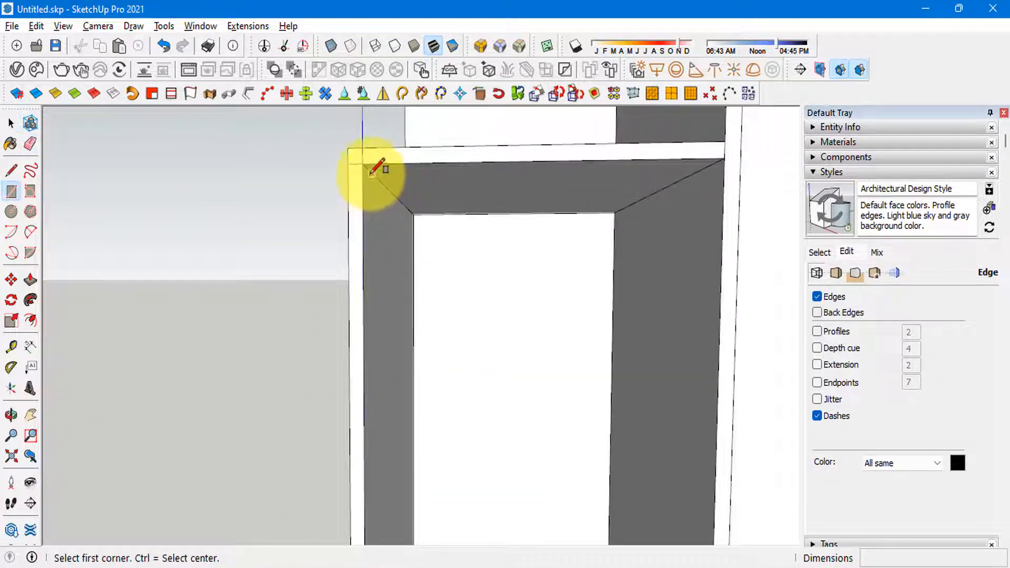
pyautogui.scroll(-3, 368, 163)
pyautogui.moveTo(437, 243); pyautogui.dragTo(468, 357, button='middle')
pyautogui.keyDown('shift'); pyautogui.moveTo(484, 467); pyautogui.dragTo(494, 342, button='middle'); pyautogui.keyUp('shift')
pyautogui.scroll(2, 523, 373)
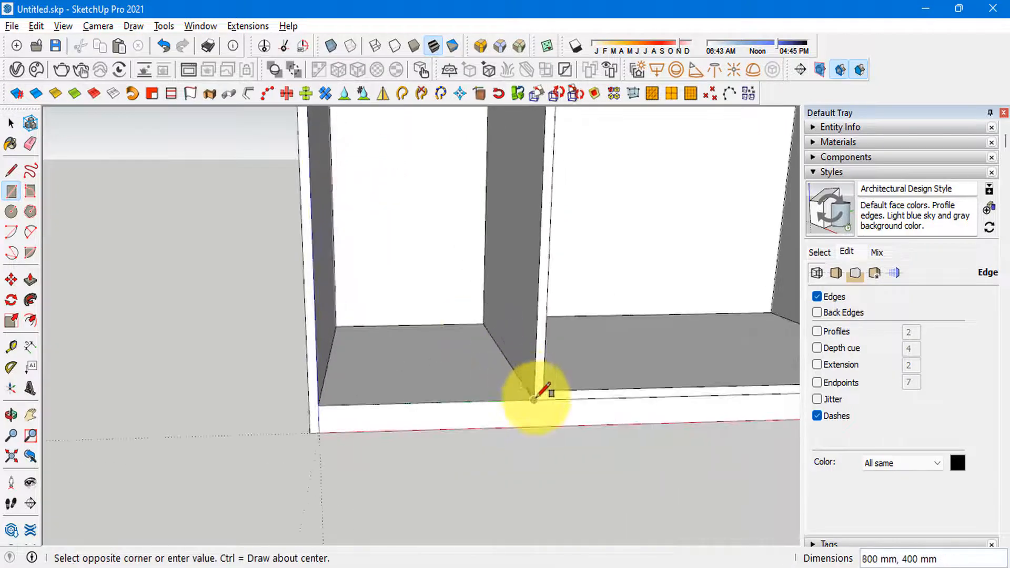
pyautogui.click(537, 398)
pyautogui.press('space')
pyautogui.scroll(-2, 412, 473)
pyautogui.scroll(-3, 411, 473)
pyautogui.moveTo(427, 332); pyautogui.dragTo(363, 343, button='middle')
pyautogui.scroll(3, 363, 344)
pyautogui.click(393, 330)
pyautogui.press('p')
pyautogui.click(393, 329)
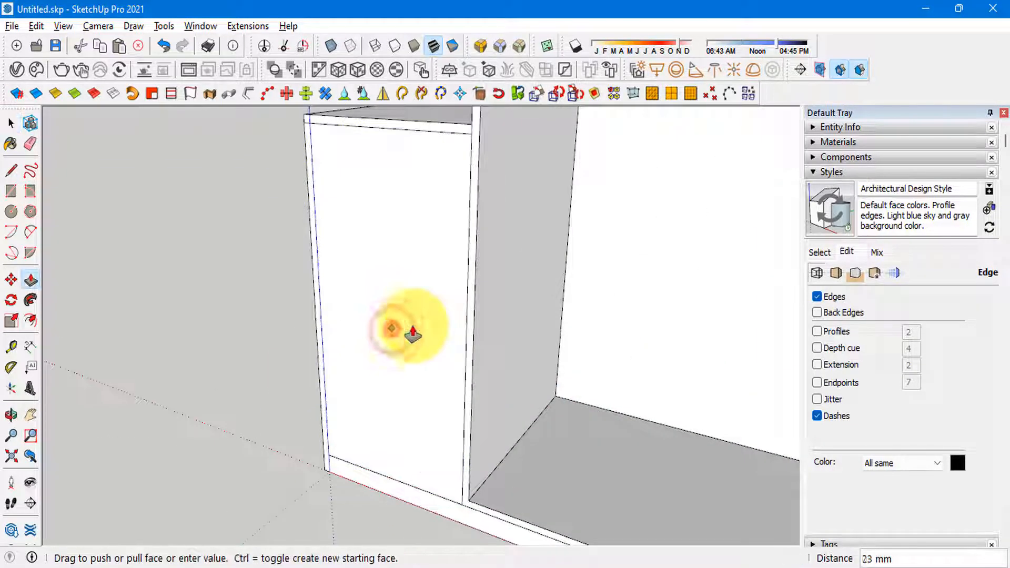
pyautogui.write('1')
pyautogui.doubleClick(414, 325)
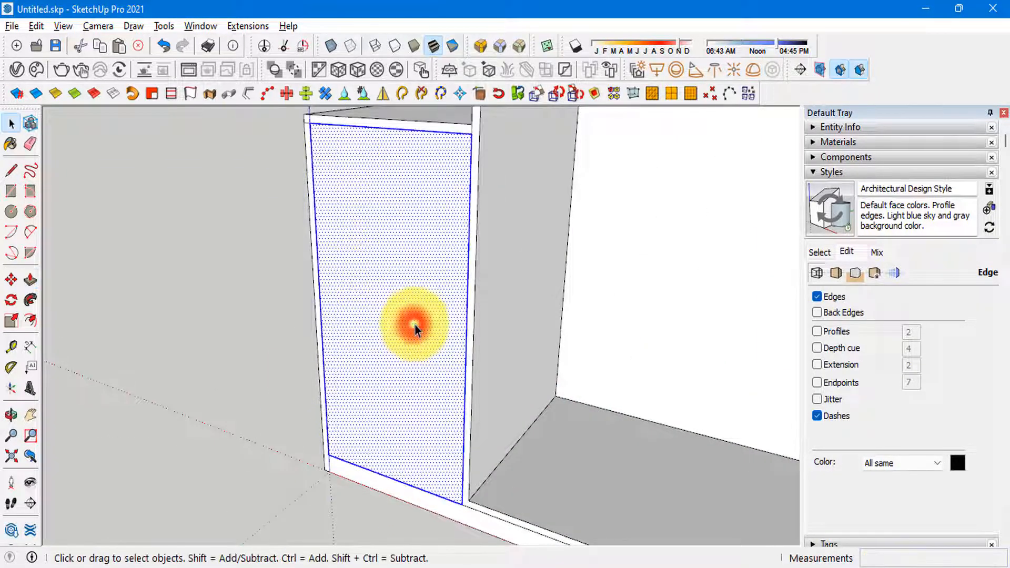
pyautogui.hotkey('ctrl', 'z')
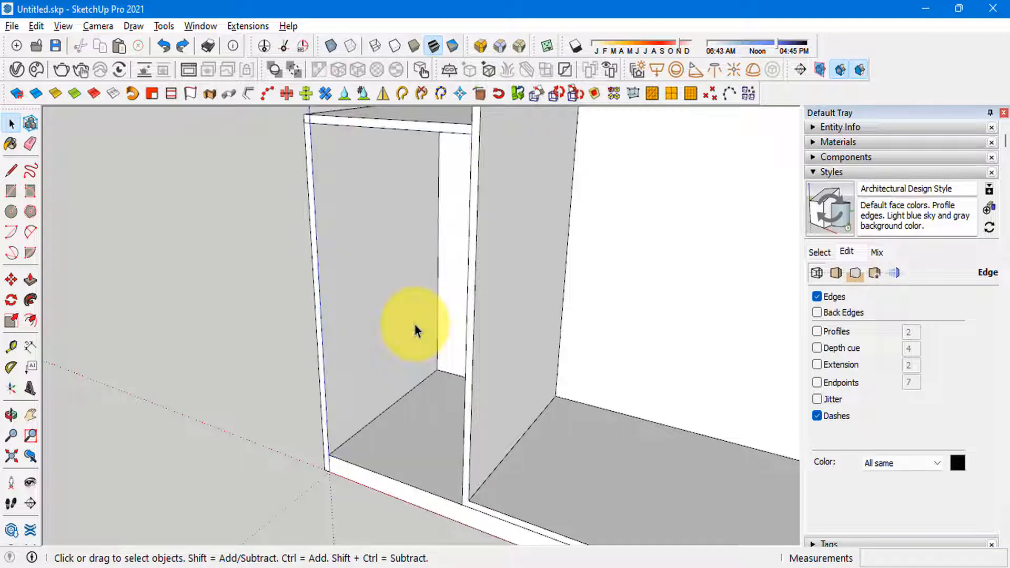
pyautogui.click(178, 48)
# Step: Copy the front face's bottom edge up to its top edge and divide the spacing by 3 to form three equal drawer fronts
pyautogui.scroll(-2, 362, 282)
pyautogui.click(363, 283)
pyautogui.moveTo(322, 369); pyautogui.dragTo(341, 363, button='middle')
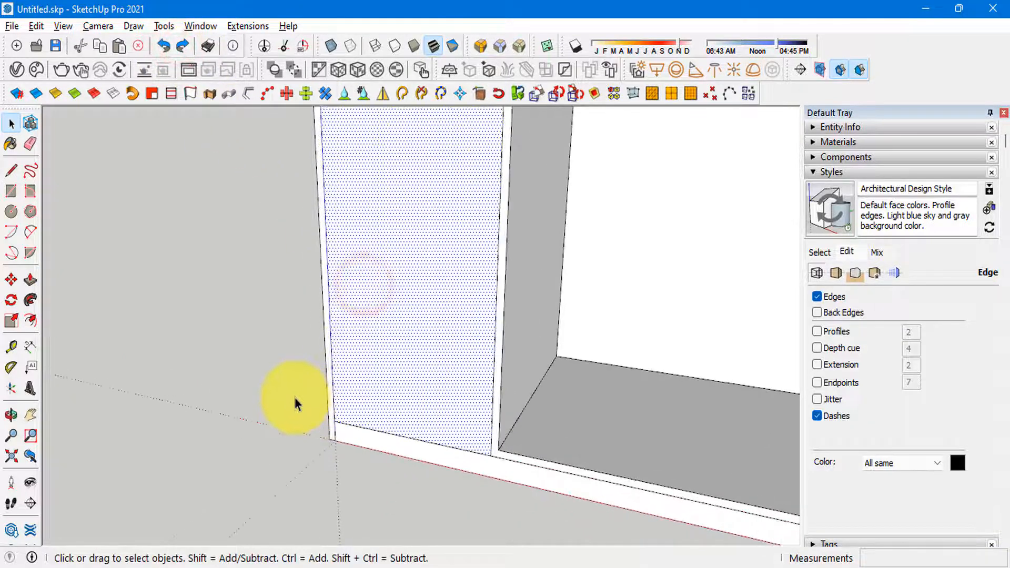
pyautogui.moveTo(282, 406); pyautogui.dragTo(421, 354, button='middle')
pyautogui.scroll(2, 376, 439)
pyautogui.click(374, 434)
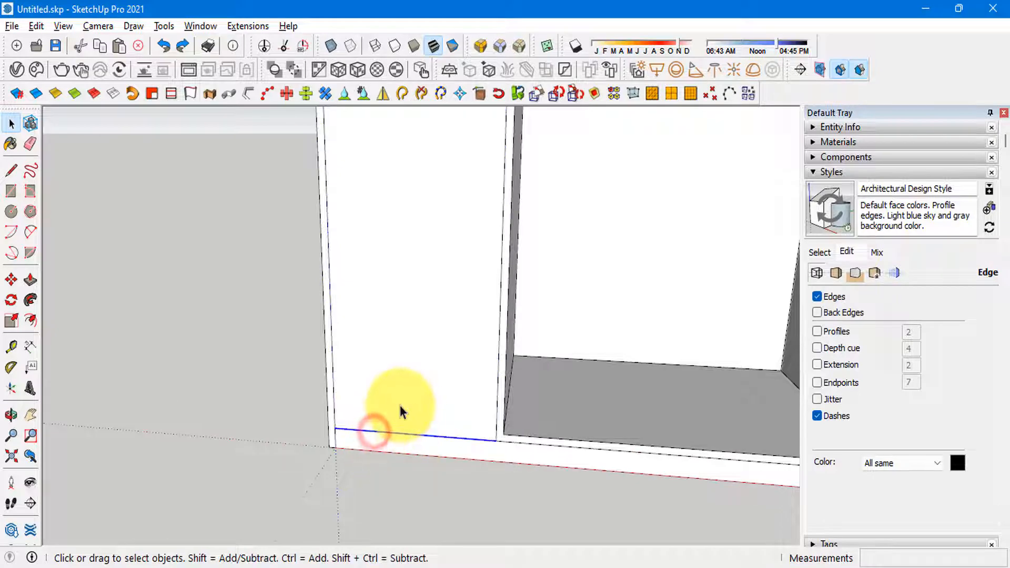
pyautogui.press('m')
pyautogui.click(334, 425)
pyautogui.press('ctrl')
pyautogui.scroll(-1, 341, 310)
pyautogui.keyDown('shift'); pyautogui.moveTo(347, 258); pyautogui.dragTo(316, 316, button='middle'); pyautogui.keyUp('shift')
pyautogui.write('3')
pyautogui.press('Return')
pyautogui.press('space')
pyautogui.scroll(-2, 316, 205)
pyautogui.scroll(2, 389, 263)
pyautogui.scroll(-1, 336, 294)
pyautogui.click(333, 289)
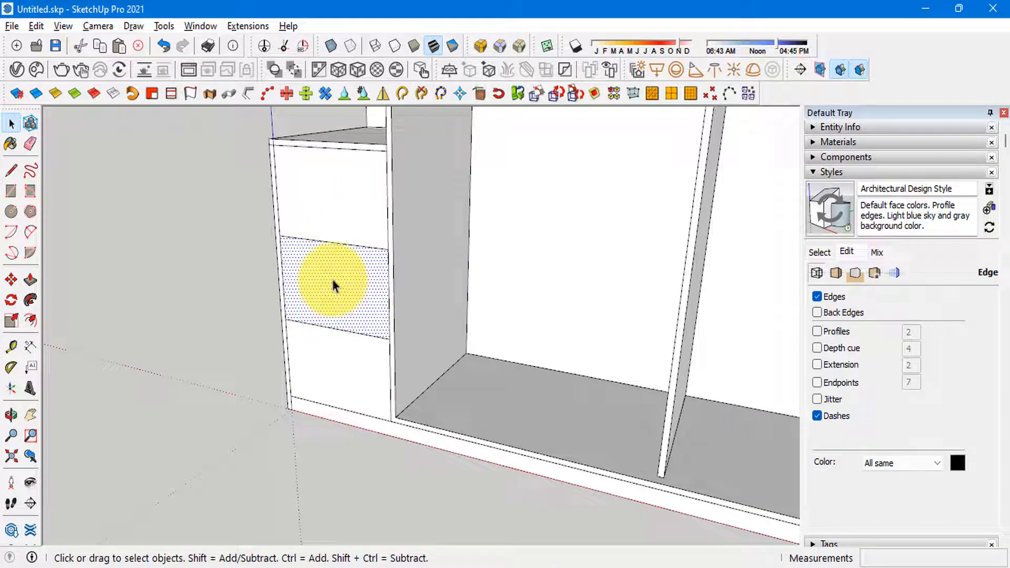
pyautogui.click(343, 354)
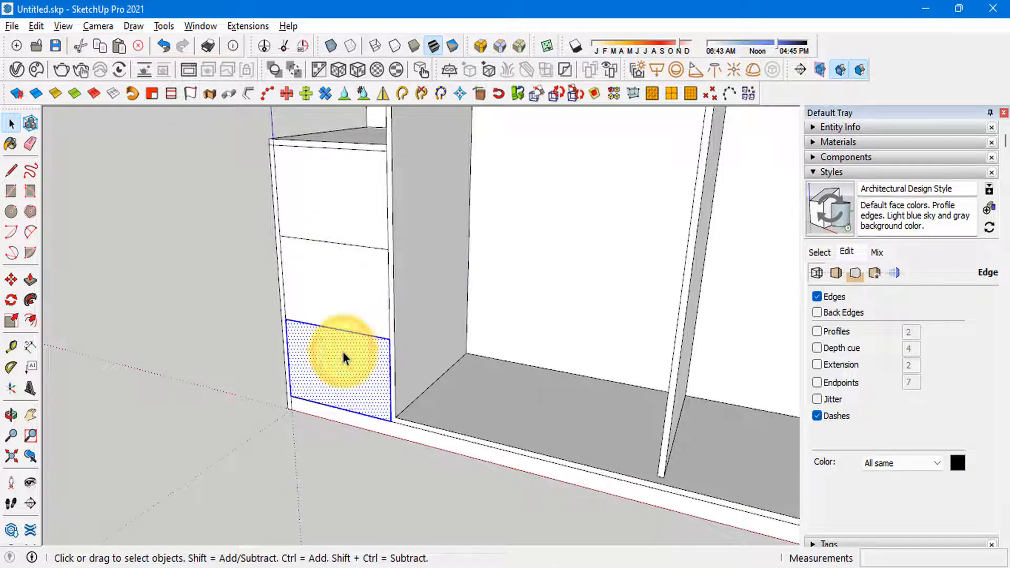
pyautogui.press('g')
pyautogui.click(523, 456)
pyautogui.tripleClick(348, 295)
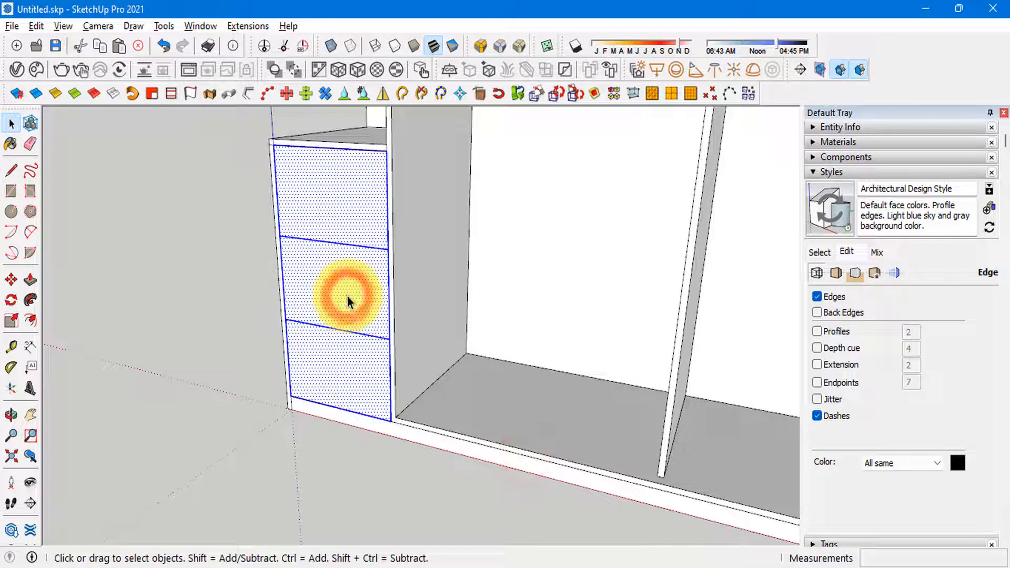
pyautogui.click(354, 376)
pyautogui.scroll(2, 342, 373)
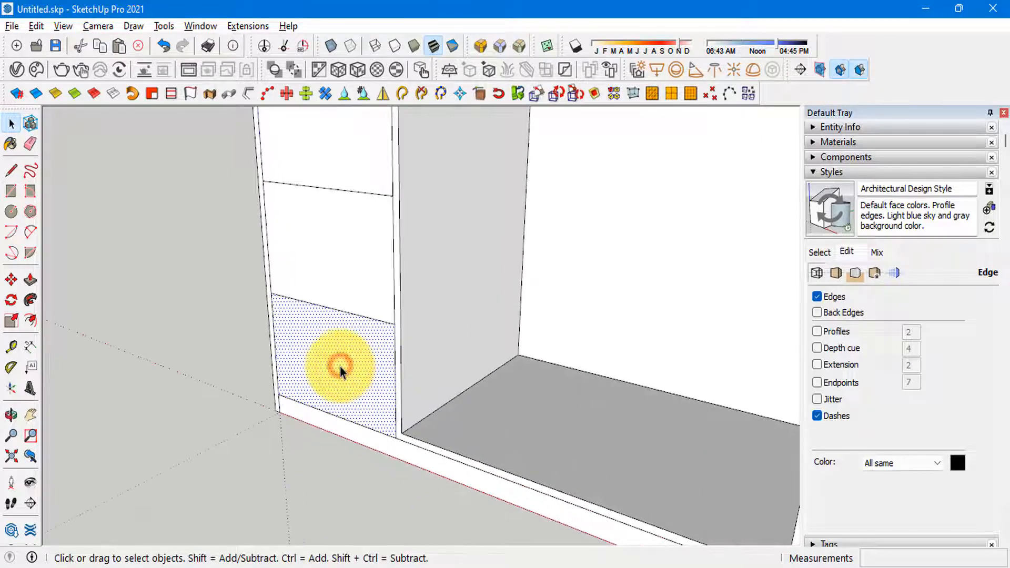
# Step: Delete the middle and top drawer front faces, keeping only the bottom one
pyautogui.scroll(-2, 344, 352)
pyautogui.click(349, 307)
pyautogui.press('Delete')
pyautogui.click(350, 216)
pyautogui.press('Delete')
pyautogui.scroll(-2, 389, 279)
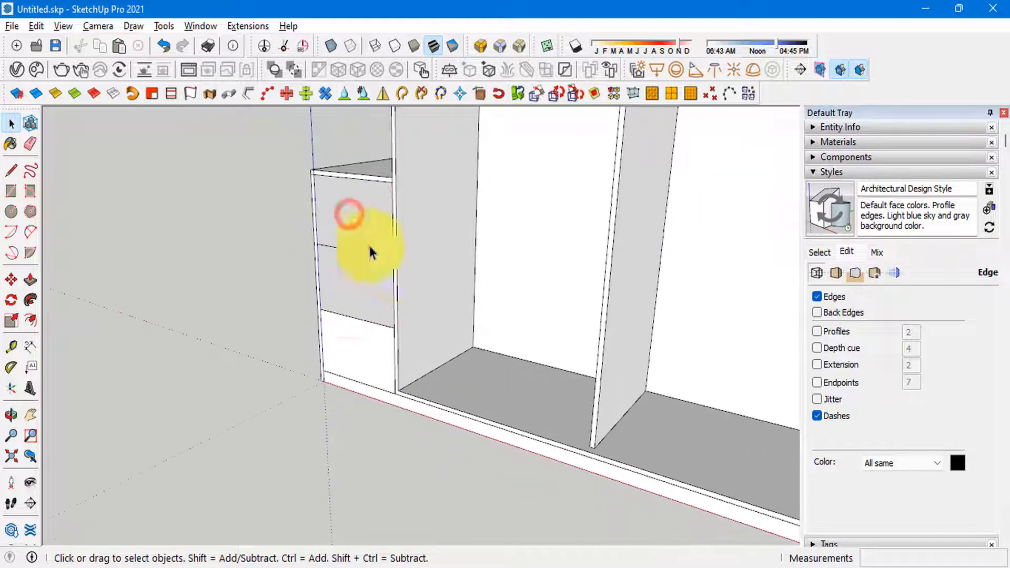
# Step: Try to delete the leftover edges above the bottom drawer front with a window selection
pyautogui.moveTo(263, 138); pyautogui.dragTo(473, 263)
pyautogui.press('Delete')
pyautogui.scroll(1, 313, 262)
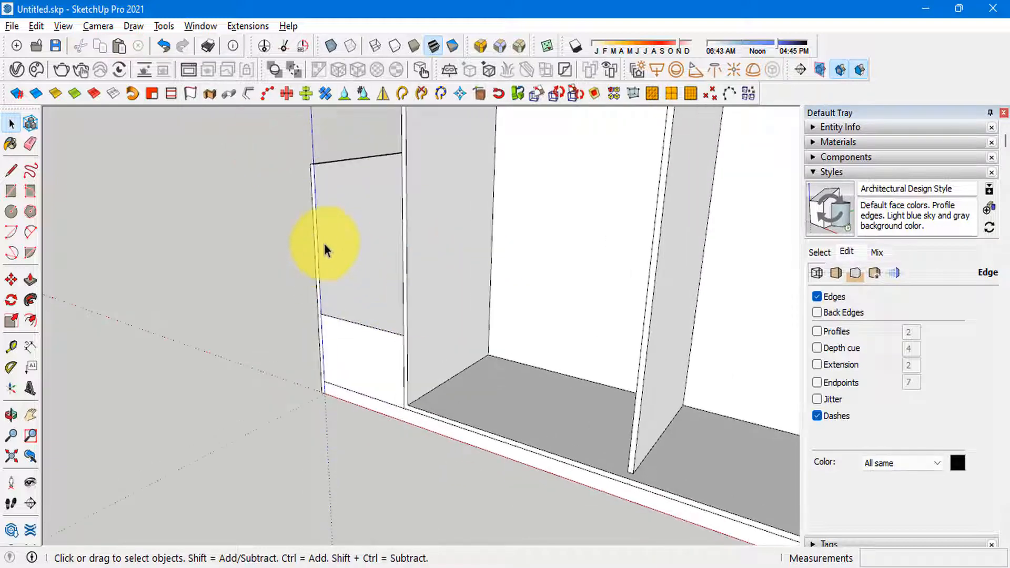
pyautogui.hotkey('ctrl', 'z')
# Step: Push/pull the bottom drawer front face to give it a 17 mm thickness
pyautogui.scroll(2, 345, 234)
pyautogui.tripleClick(364, 251)
pyautogui.click(365, 251)
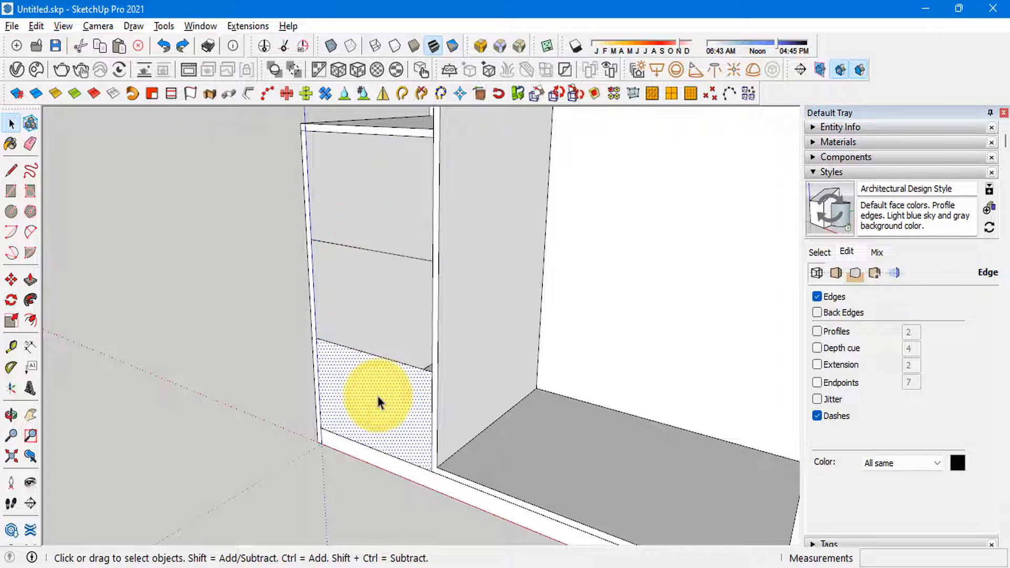
pyautogui.press('p')
pyautogui.moveTo(378, 397); pyautogui.dragTo(393, 391)
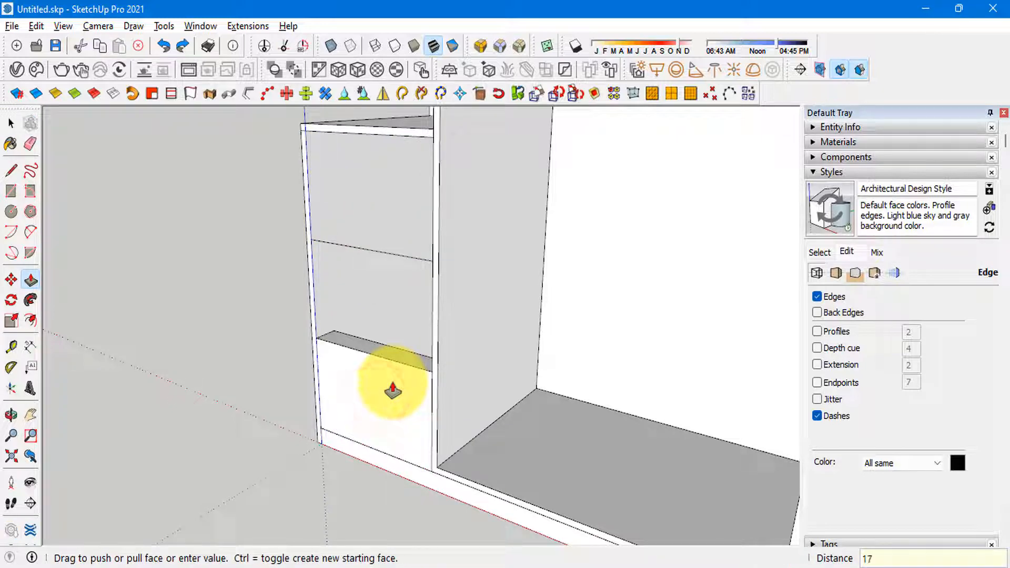
pyautogui.tripleClick(392, 383)
# Step: Delete the leftover edges above the bottom drawer front, leaving the cabinet's top shelf out of the selection
pyautogui.scroll(-1, 358, 299)
pyautogui.moveTo(272, 130); pyautogui.dragTo(475, 283)
pyautogui.keyDown('shift'); pyautogui.click(375, 157); pyautogui.keyUp('shift')
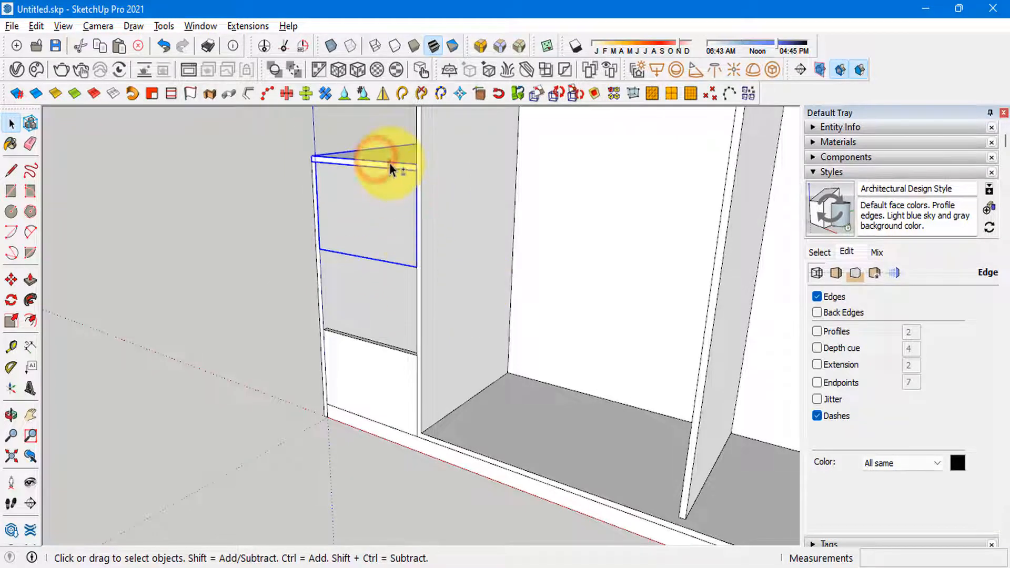
pyautogui.press('Delete')
# Step: Select the whole bottom drawer front and turn it into its own grouped object
pyautogui.scroll(1, 322, 262)
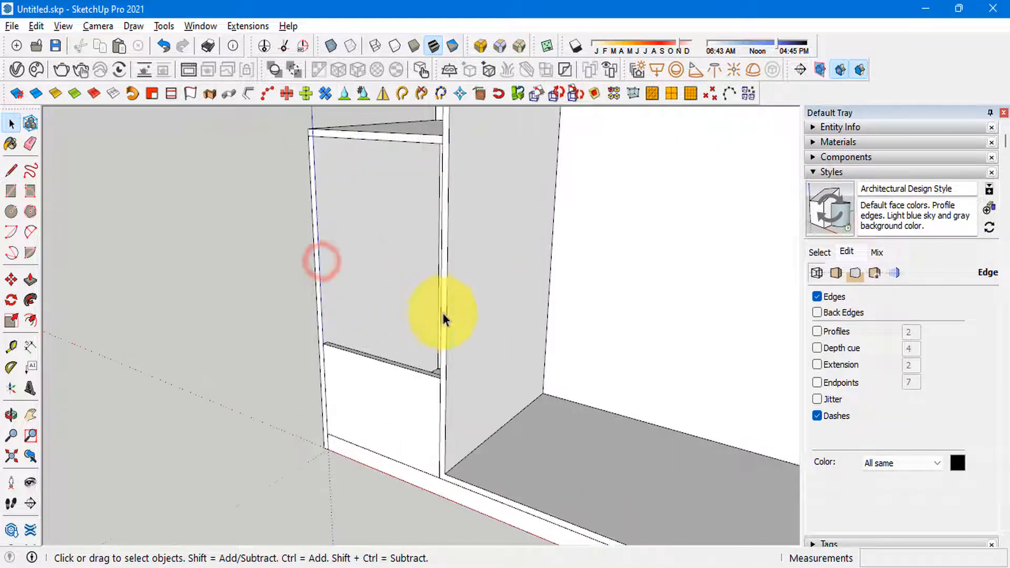
pyautogui.scroll(-2, 437, 305)
pyautogui.scroll(1, 526, 305)
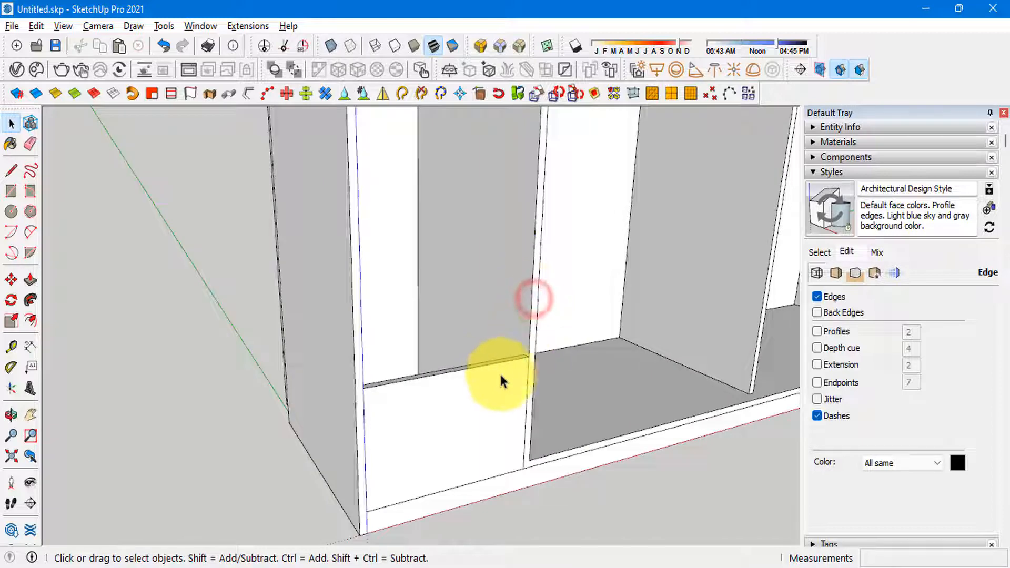
pyautogui.moveTo(500, 374); pyautogui.dragTo(405, 297, button='middle')
pyautogui.tripleClick(459, 389)
pyautogui.moveTo(459, 390); pyautogui.dragTo(330, 395, button='middle')
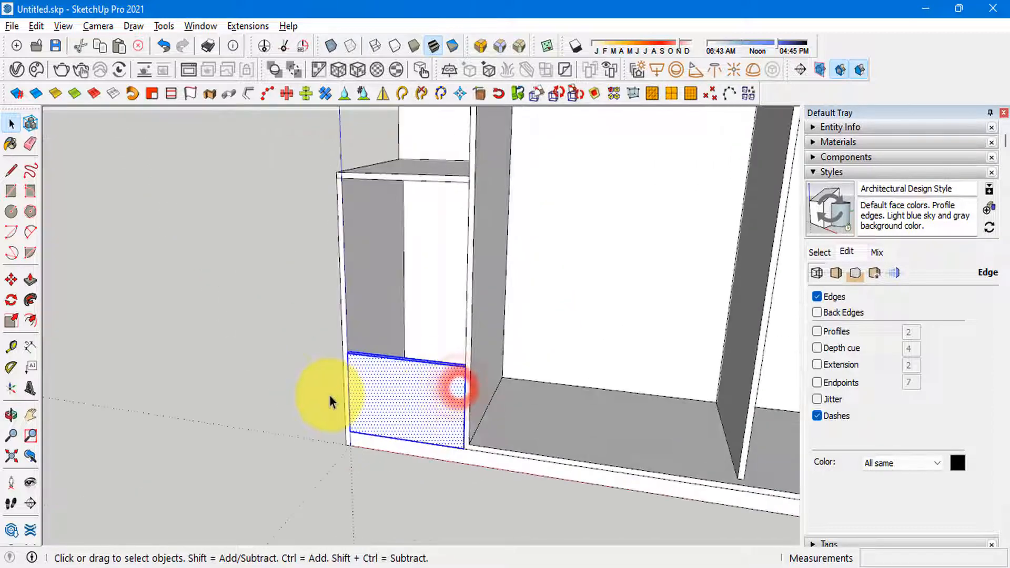
pyautogui.press('g')
pyautogui.click(522, 457)
# Step: Copy the bottom drawer front upward twice, lower corner to upper corner, to fill the cabinet opening with three stacked fronts
pyautogui.press('m')
pyautogui.scroll(2, 324, 347)
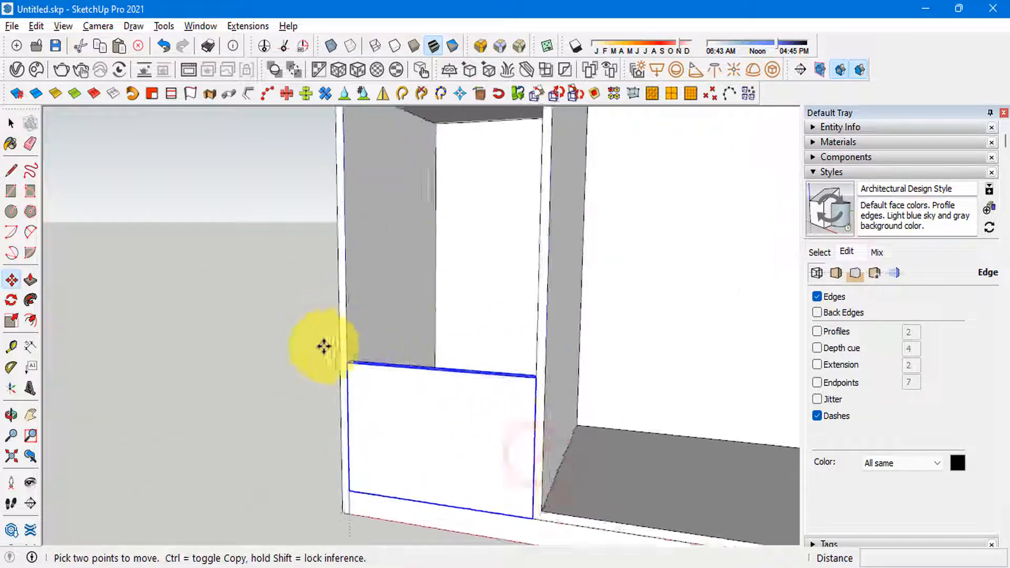
pyautogui.scroll(1, 324, 346)
pyautogui.press('ctrl')
pyautogui.click(368, 521)
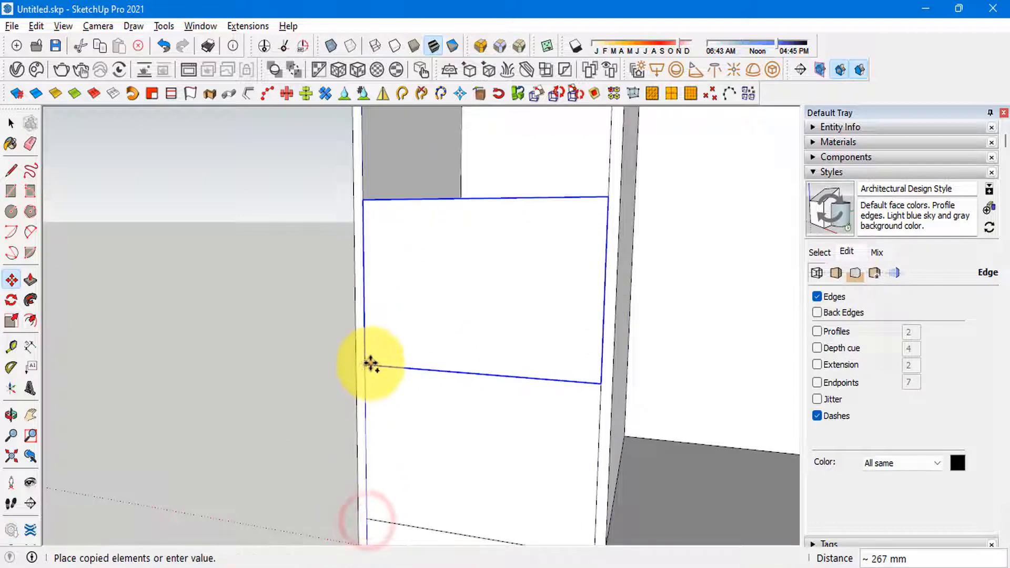
pyautogui.press('Return')
pyautogui.press('space')
pyautogui.scroll(-3, 349, 372)
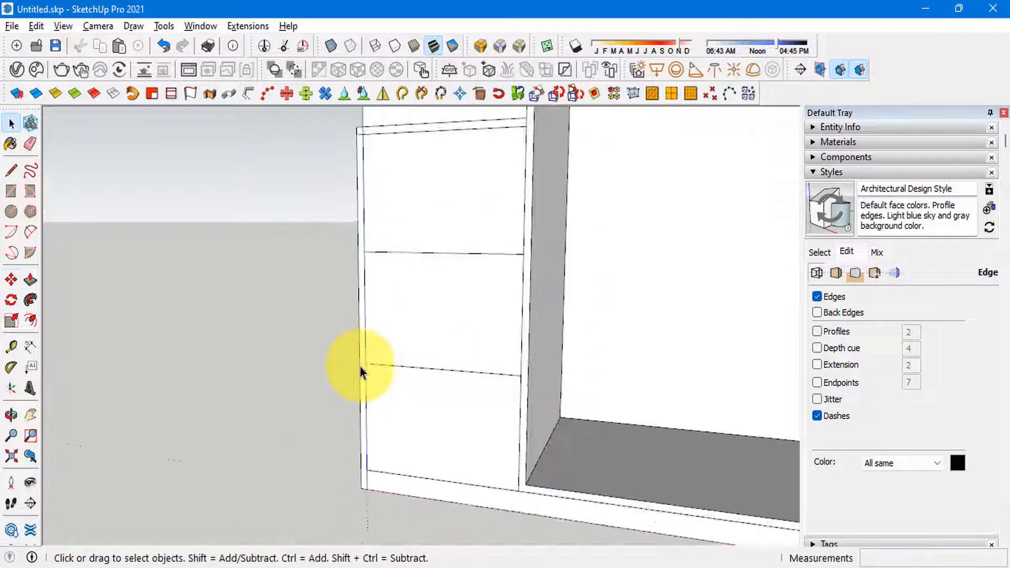
pyautogui.scroll(2, 384, 269)
pyautogui.click(388, 244)
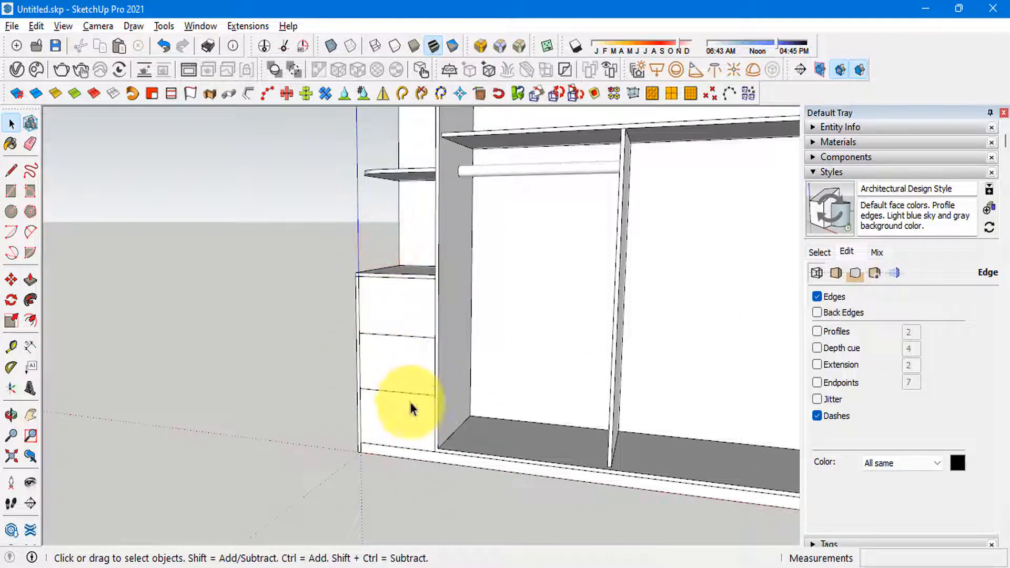
# Step: Compare the wardrobe with the reference photo and bring the hidden sliding doors back into view
pyautogui.scroll(2, 354, 403)
pyautogui.hotkey('alt', 'Tab')
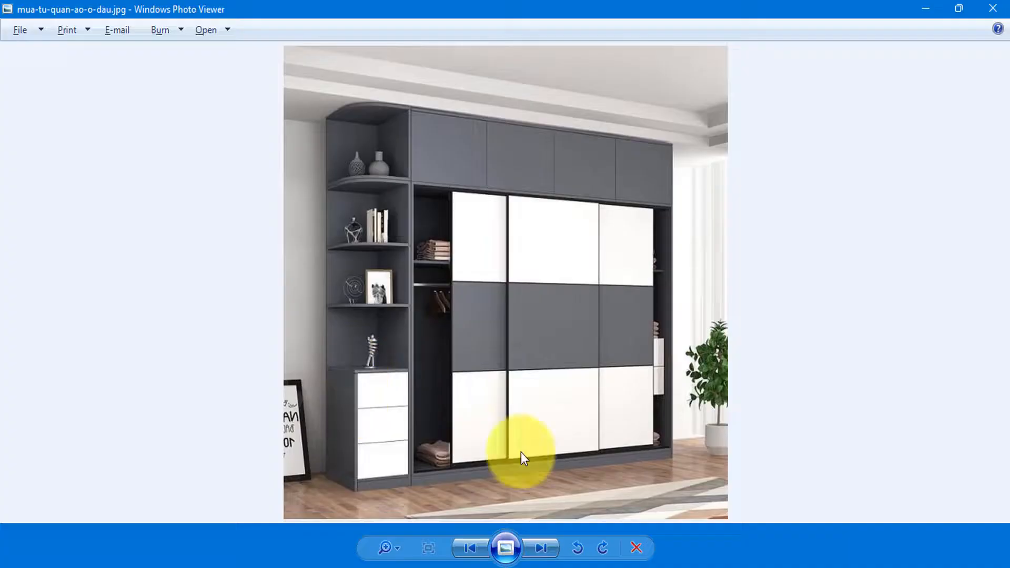
pyautogui.hotkey('alt', 'Tab')
pyautogui.scroll(-5, 383, 445)
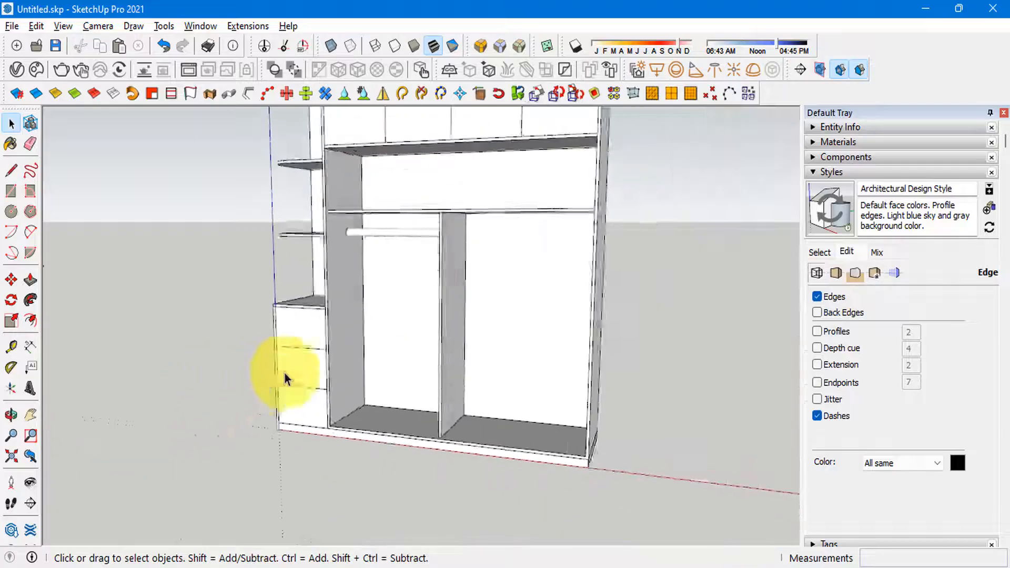
pyautogui.hotkey('alt', 'Tab')
pyautogui.hotkey('alt', 'Tab')
pyautogui.moveTo(350, 418)
pyautogui.mouseDown(button='middle')
pyautogui.moveTo(349, 354)
pyautogui.moveTo(326, 345)
pyautogui.moveTo(474, 203)
pyautogui.moveTo(506, 352)
pyautogui.mouseUp(button='middle')
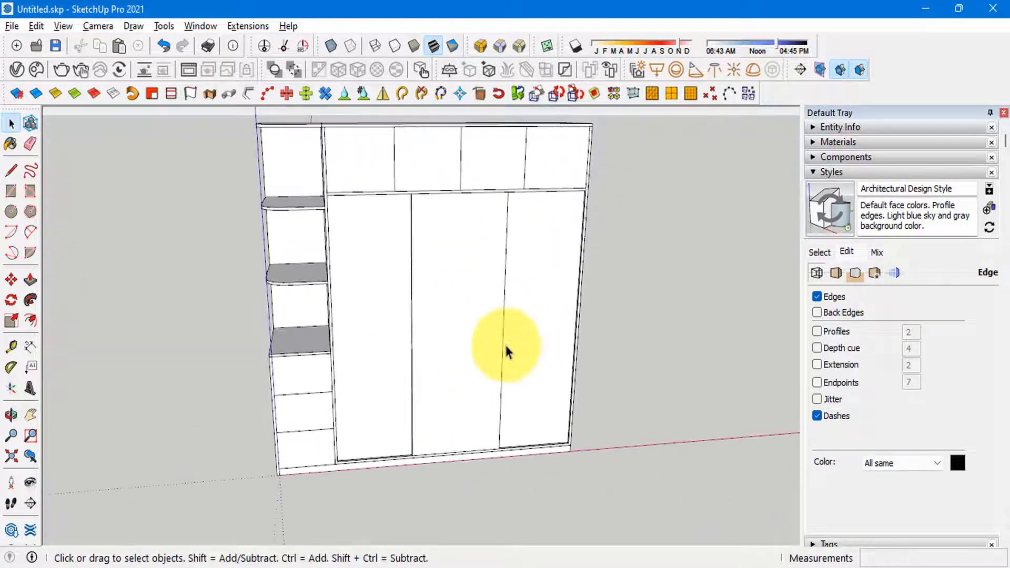
pyautogui.scroll(-3, 490, 400)
pyautogui.hotkey('alt', 'Tab')
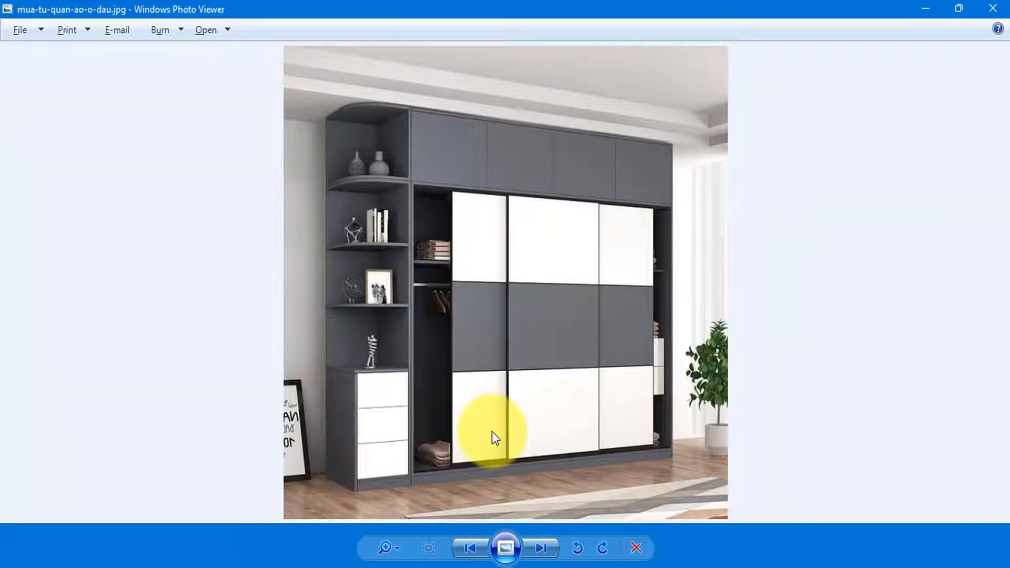
pyautogui.hotkey('alt', 'Tab')
pyautogui.moveTo(428, 266)
pyautogui.mouseDown(button='middle')
pyautogui.moveTo(394, 339)
pyautogui.moveTo(440, 334)
pyautogui.mouseUp(button='middle')
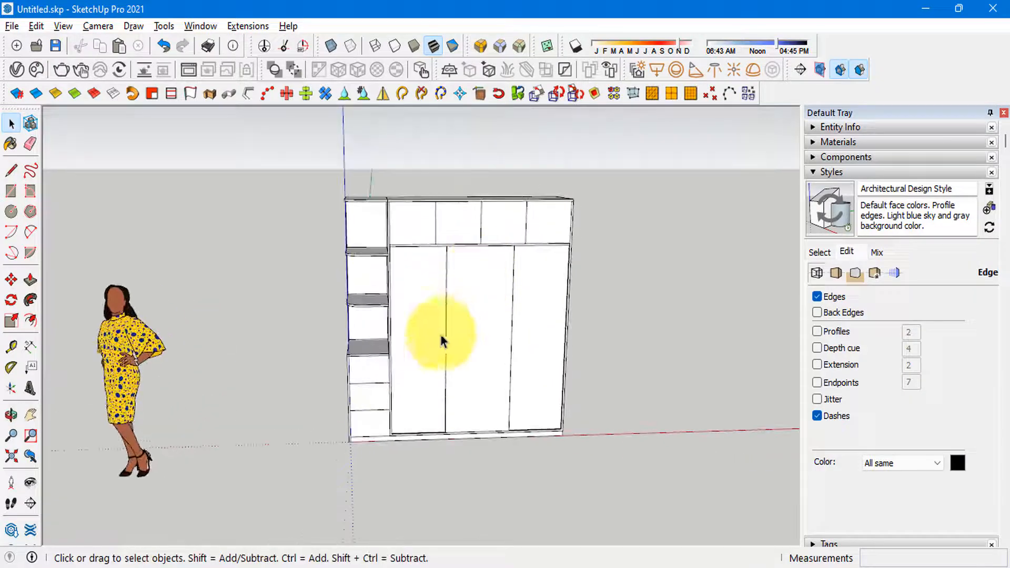
# Step: Open the Colors material collection, examine its gray swatches, and compare them with the finishes in the reference photo
pyautogui.click(819, 172)
pyautogui.click(827, 142)
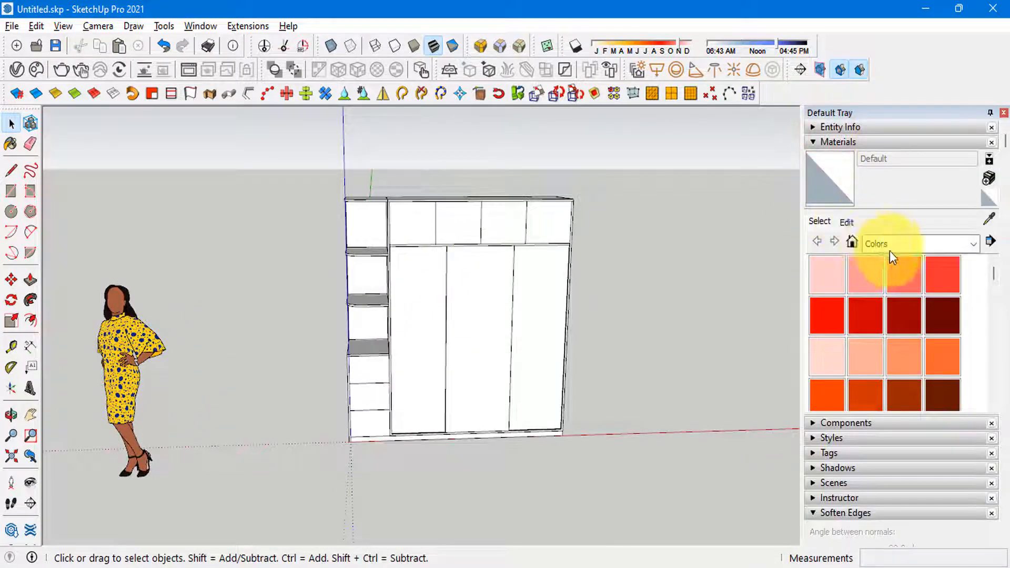
pyautogui.scroll(-10, 886, 371)
pyautogui.scroll(3, 863, 373)
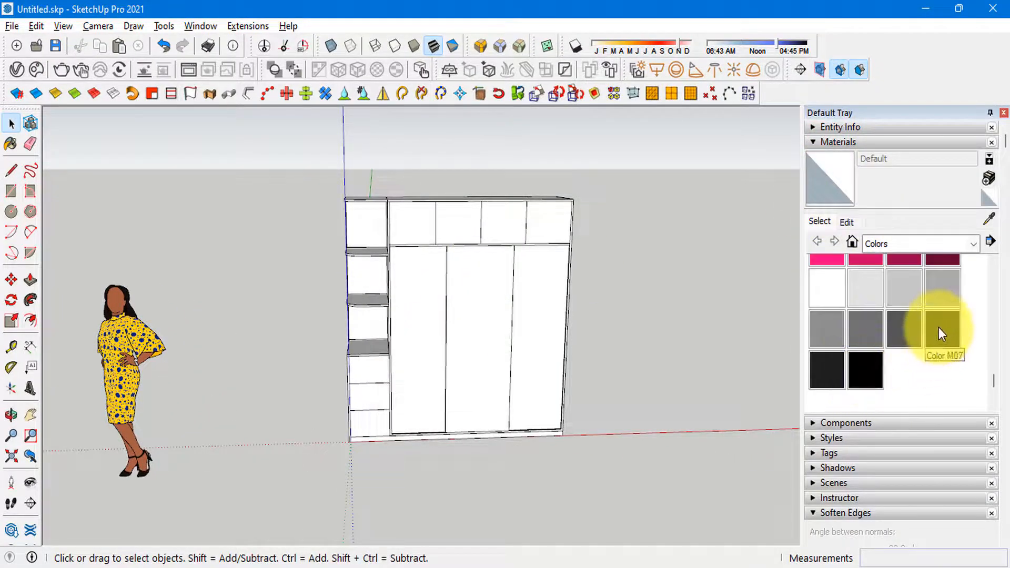
pyautogui.hotkey('alt', 'Tab')
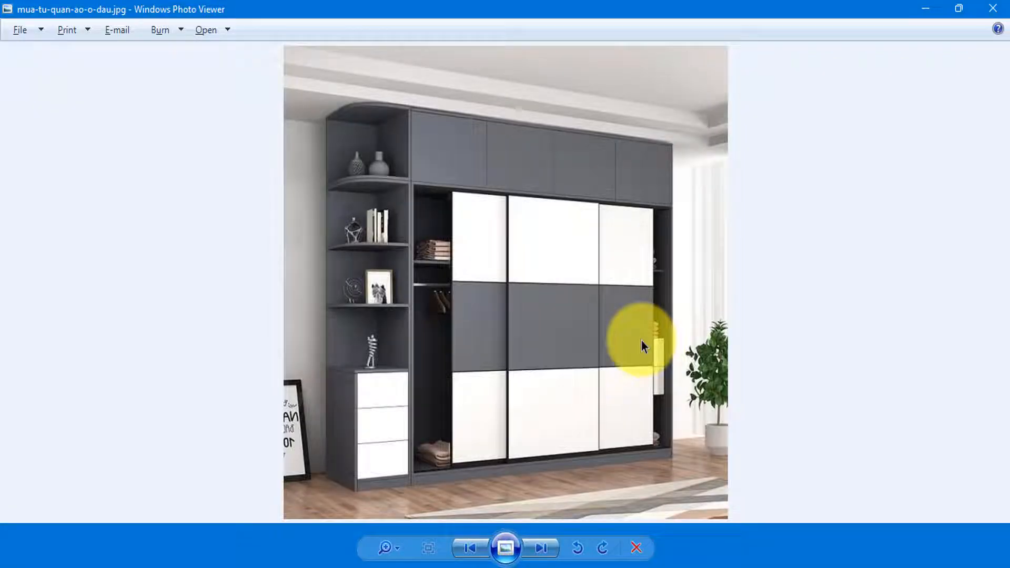
pyautogui.hotkey('alt', 'Tab')
# Step: Open the middle sliding door for editing and draw a horizontal line across its front face at mid-height
pyautogui.scroll(6, 444, 345)
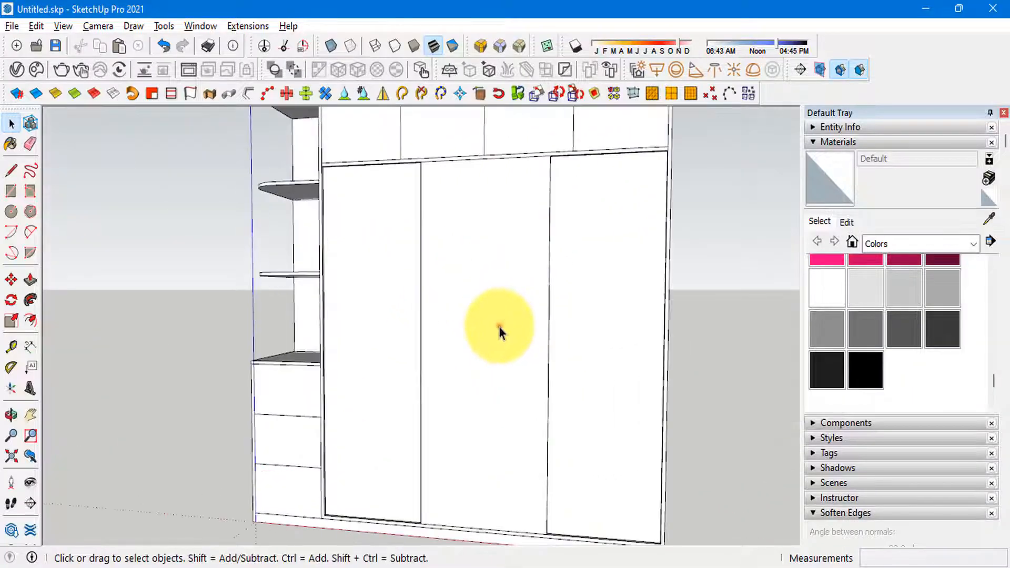
pyautogui.doubleClick(499, 327)
pyautogui.doubleClick(446, 331)
pyautogui.click(450, 347)
pyautogui.moveTo(451, 347); pyautogui.dragTo(474, 345, button='middle')
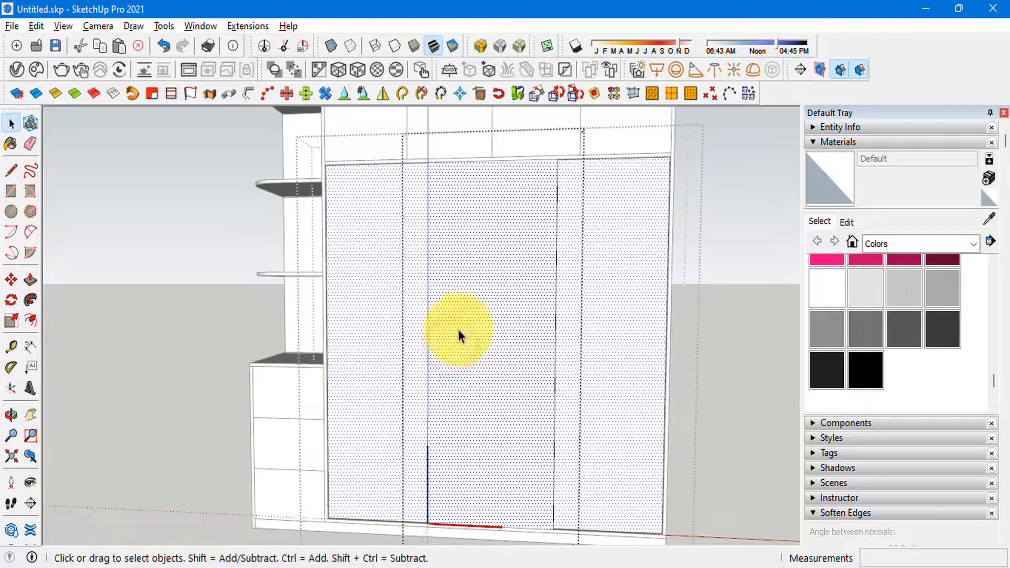
pyautogui.click(428, 345)
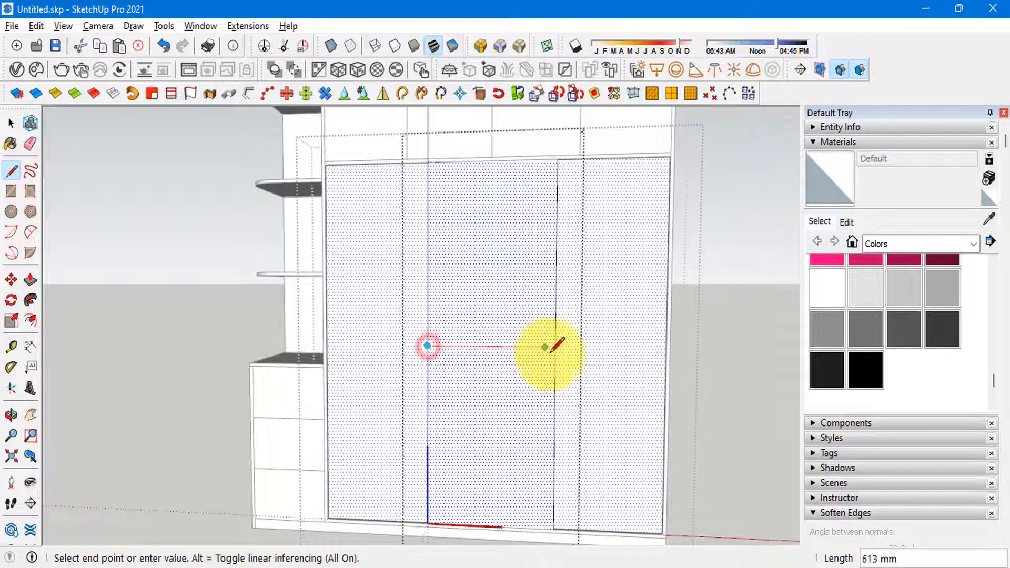
pyautogui.click(552, 346)
pyautogui.press('space')
# Step: Copy the door's mid-height line upward on the front face
pyautogui.scroll(2, 526, 349)
pyautogui.click(503, 349)
pyautogui.press('m')
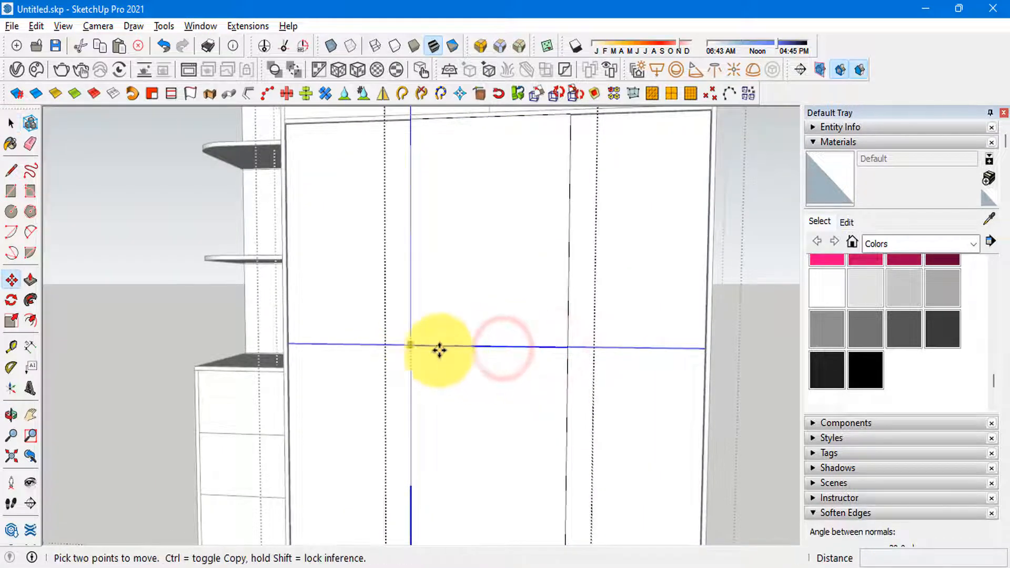
pyautogui.press('ctrl')
pyautogui.click(459, 349)
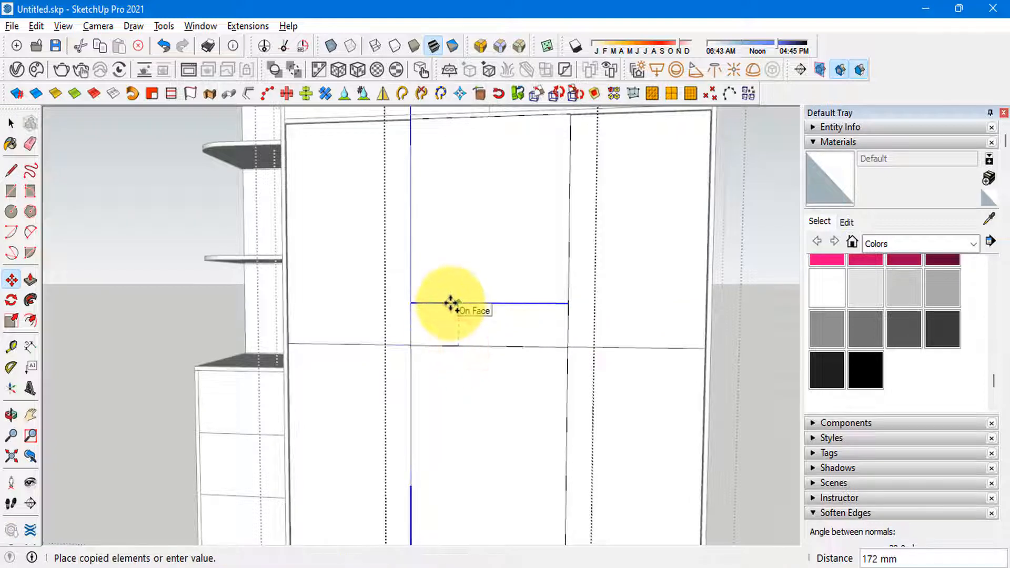
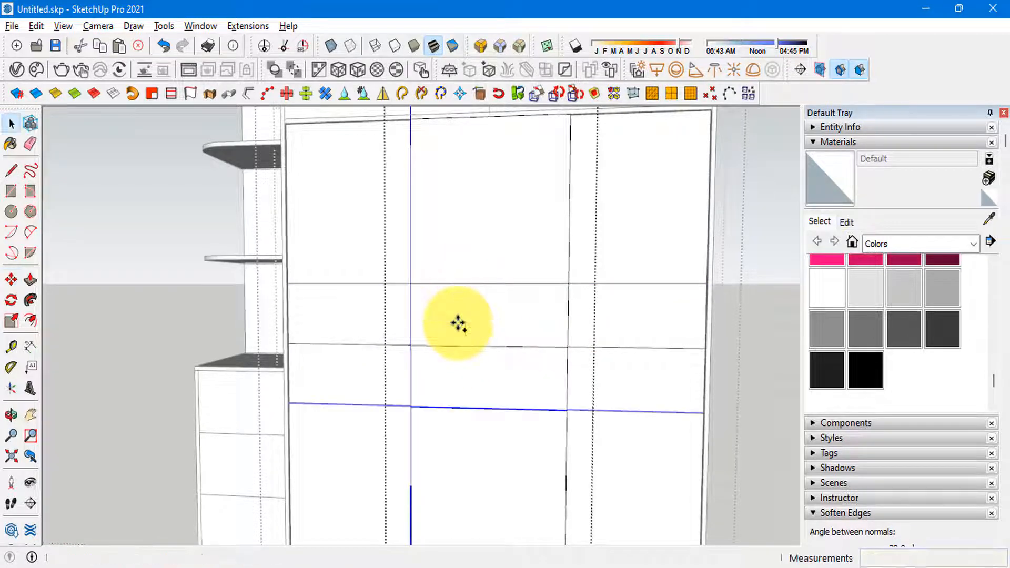
# Step: Paint the middle panel band of the sliding doors with the dark gray Color M07
pyautogui.press('space')
pyautogui.scroll(-2, 456, 337)
pyautogui.click(458, 339)
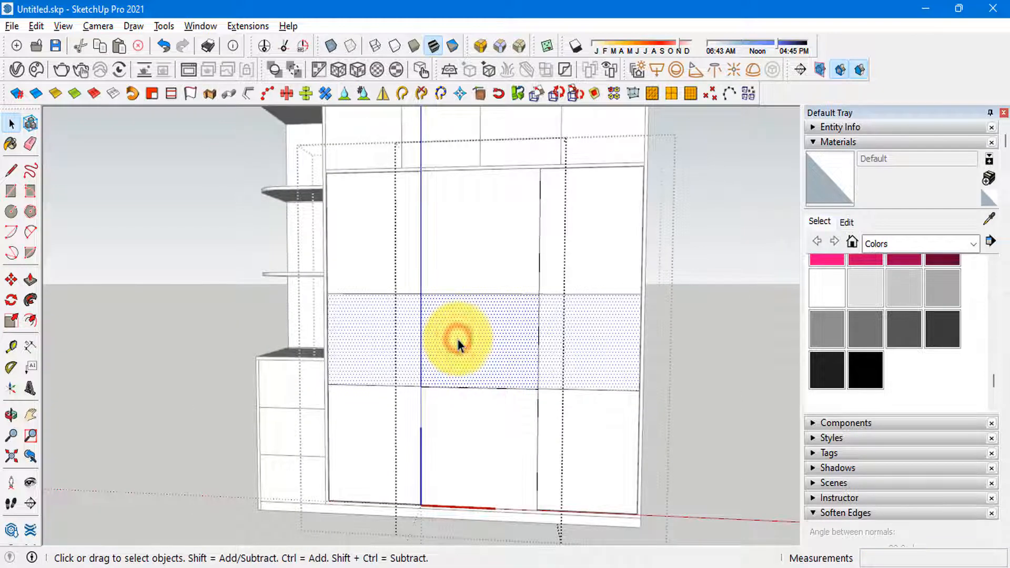
pyautogui.click(934, 330)
pyautogui.click(509, 332)
pyautogui.press('space')
pyautogui.scroll(-3, 537, 357)
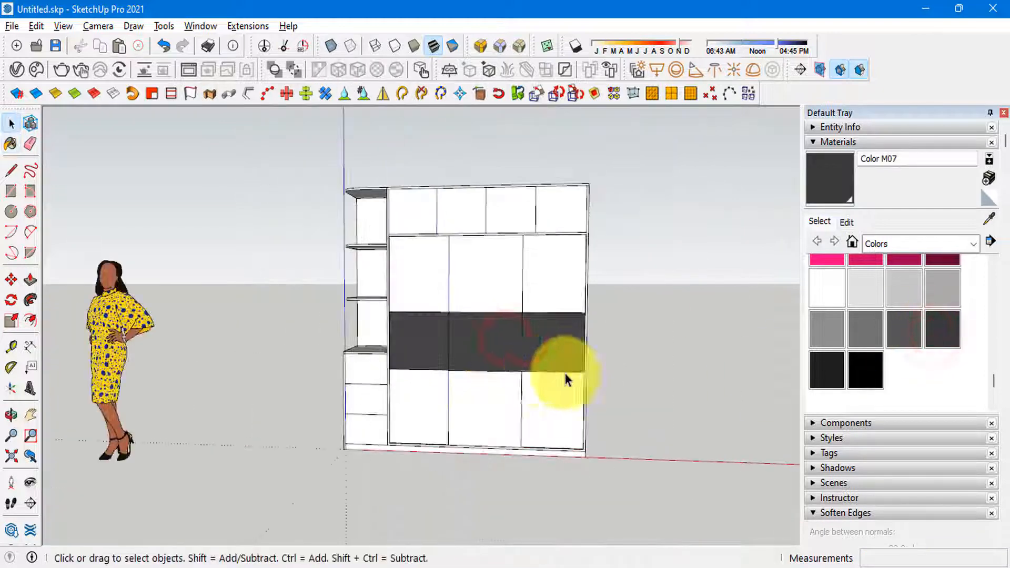
# Step: Compare the wardrobe's door colors with the reference photo
pyautogui.moveTo(566, 379); pyautogui.dragTo(409, 419, button='middle')
pyautogui.hotkey('alt', 'Tab')
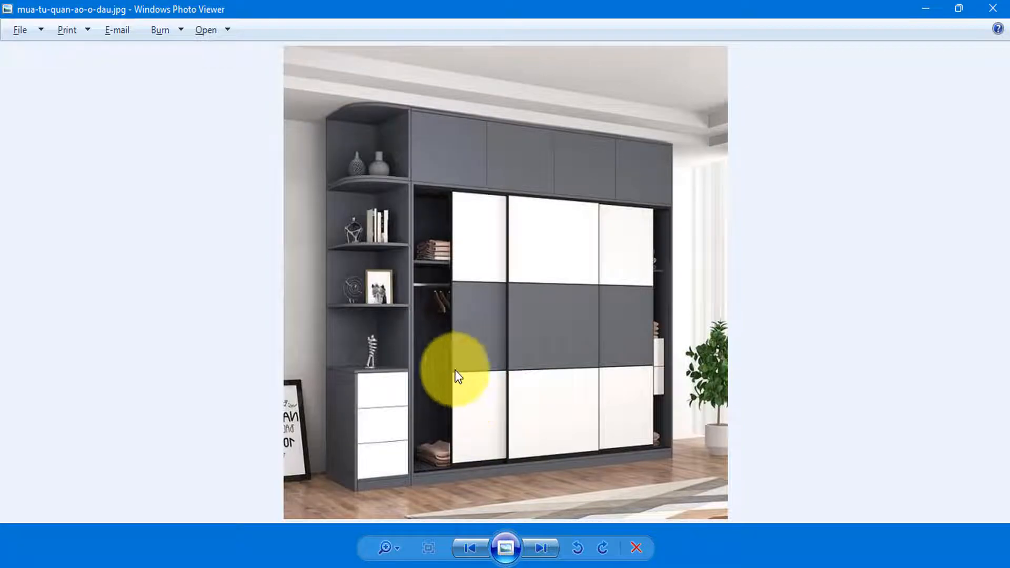
pyautogui.hotkey('alt', 'Tab')
pyautogui.scroll(5, 514, 363)
pyautogui.moveTo(435, 316)
pyautogui.mouseDown(button='middle')
pyautogui.moveTo(406, 275)
pyautogui.moveTo(467, 309)
pyautogui.moveTo(428, 332)
pyautogui.mouseUp(button='middle')
pyautogui.scroll(-5, 381, 248)
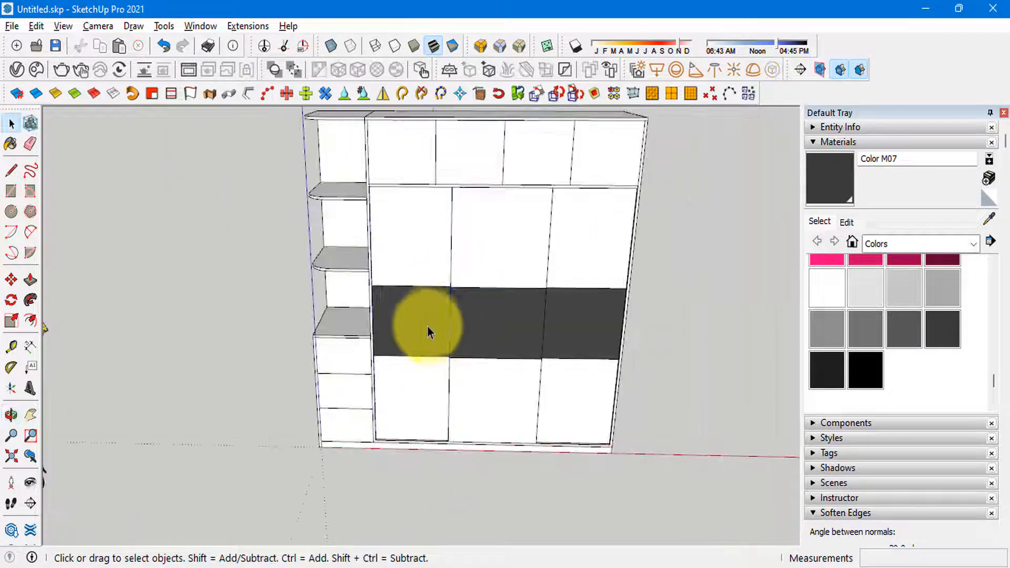
pyautogui.hotkey('alt', 'Tab')
# Step: Open the upper cabinet doors for editing and paint their front faces with Color M07, following the reference photo
pyautogui.hotkey('alt', 'Tab')
pyautogui.click(494, 164)
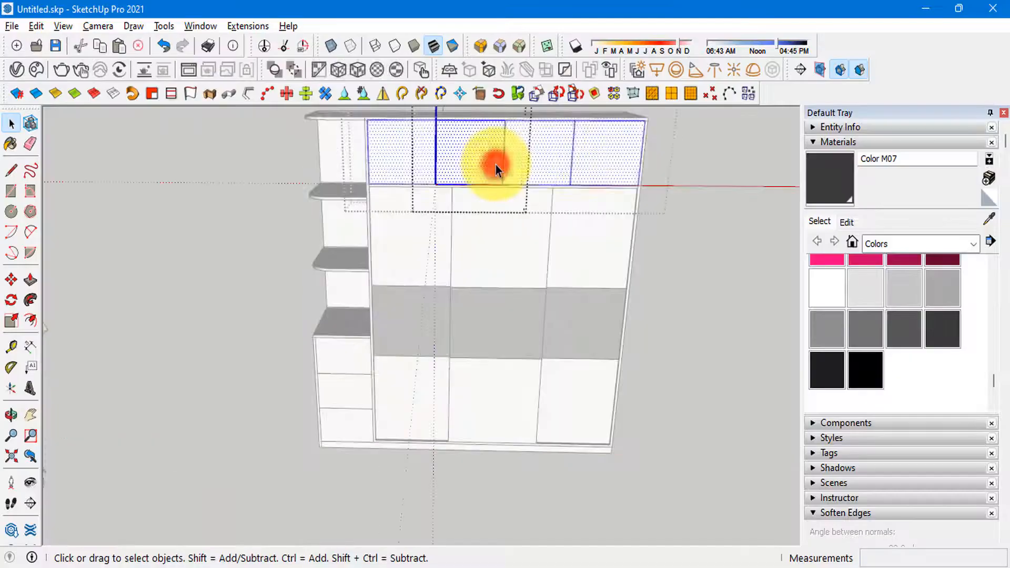
pyautogui.doubleClick(496, 165)
pyautogui.hotkey('alt', 'Tab')
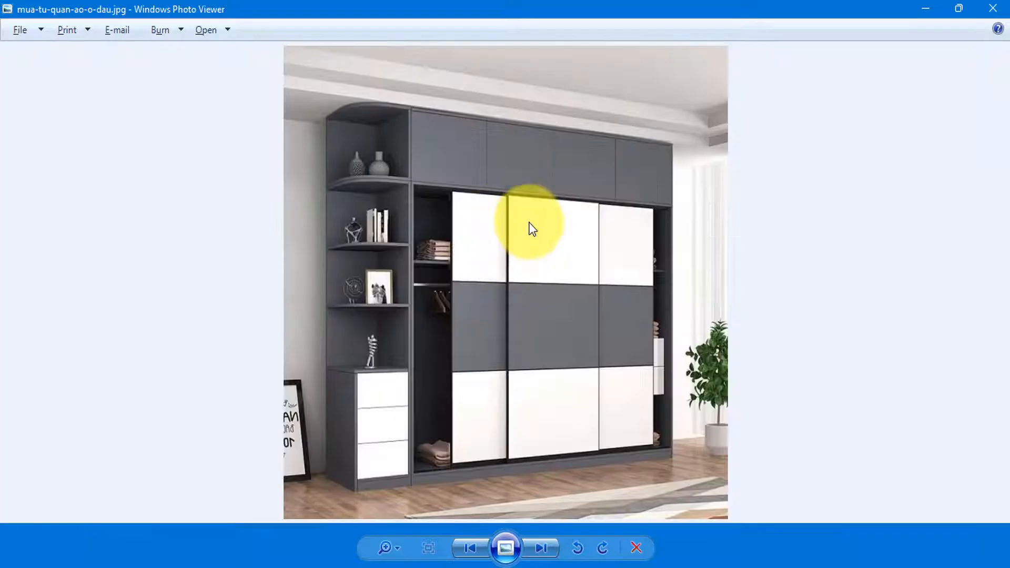
# Step: Paint the side shelving unit's back, side panel and shelves with Color M07, keeping the drawer fronts white as in the reference photo
pyautogui.hotkey('alt', 'Tab')
pyautogui.scroll(-3, 472, 416)
pyautogui.hotkey('alt', 'Tab')
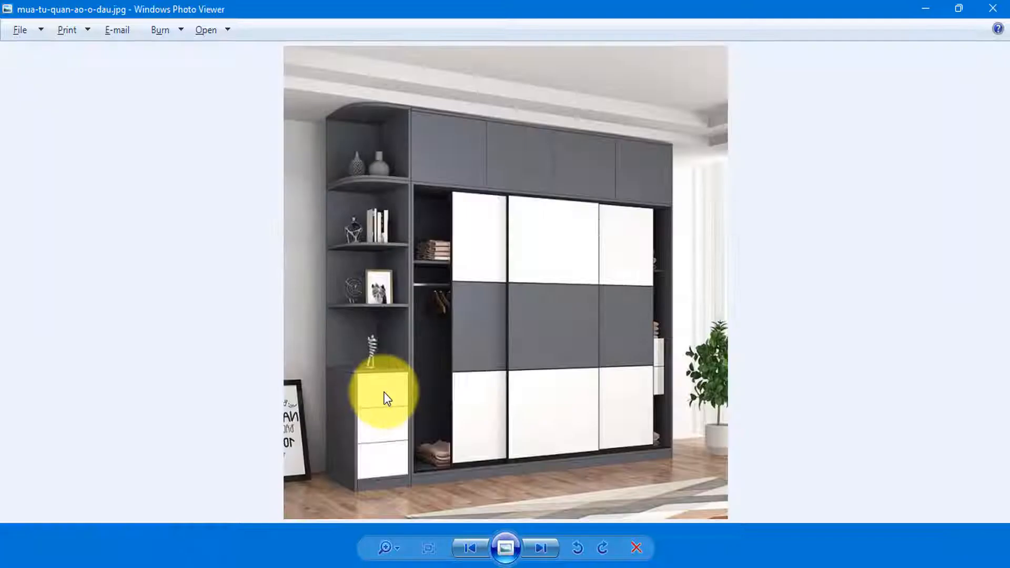
pyautogui.hotkey('alt', 'Tab')
pyautogui.scroll(2, 368, 390)
pyautogui.press('b')
pyautogui.click(379, 321)
pyautogui.scroll(4, 406, 207)
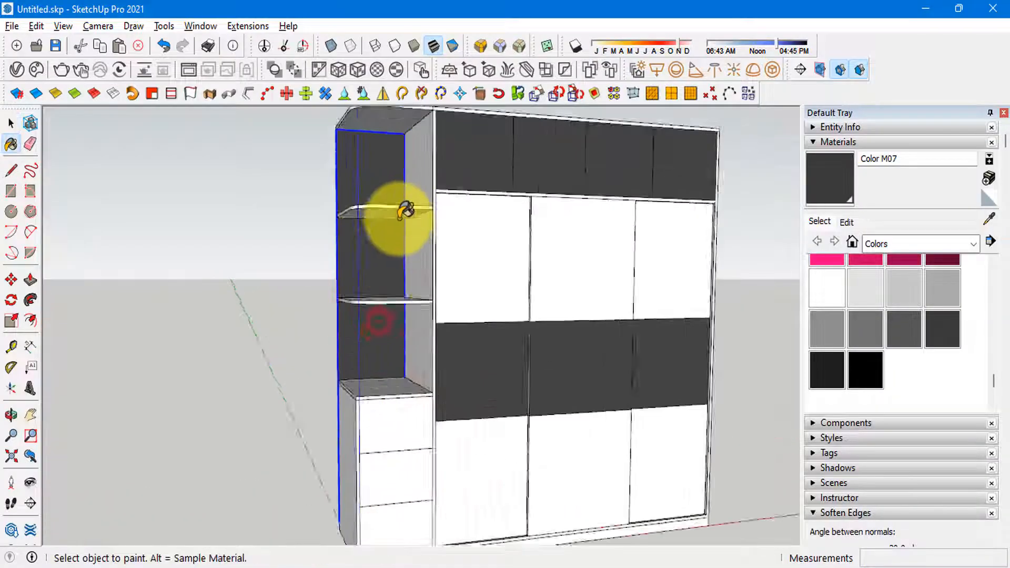
pyautogui.click(429, 285)
pyautogui.click(380, 344)
pyautogui.scroll(-5, 372, 426)
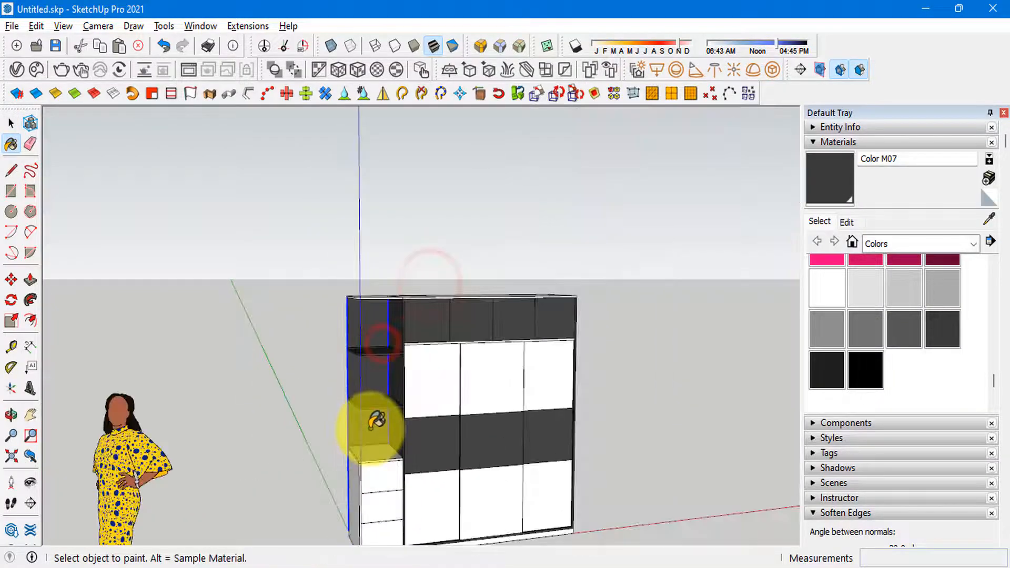
pyautogui.scroll(4, 371, 427)
pyautogui.click(370, 447)
pyautogui.scroll(-4, 352, 466)
# Step: Paint the wardrobe's top panel and base with Color M07
pyautogui.moveTo(342, 467); pyautogui.dragTo(368, 320, button='middle')
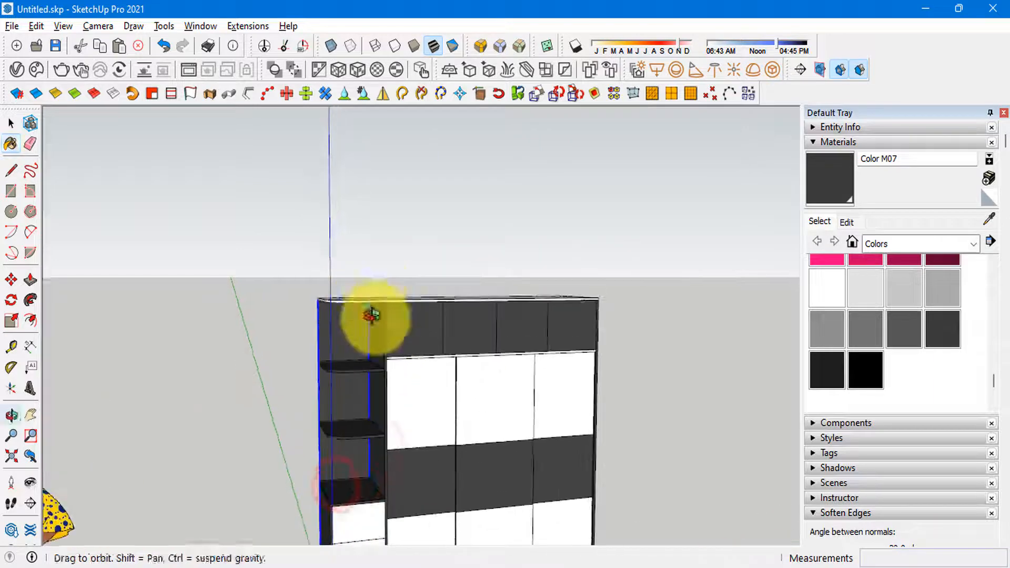
pyautogui.click(360, 304)
pyautogui.moveTo(669, 356); pyautogui.dragTo(480, 248, button='middle')
pyautogui.scroll(-2, 480, 248)
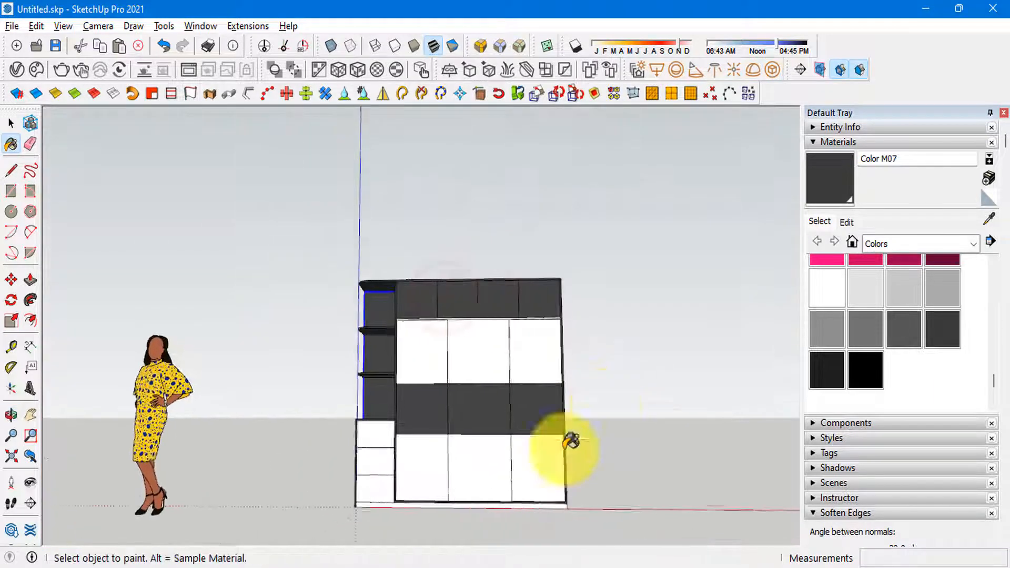
pyautogui.scroll(4, 381, 485)
pyautogui.click(380, 497)
pyautogui.moveTo(380, 496); pyautogui.dragTo(518, 473, button='middle')
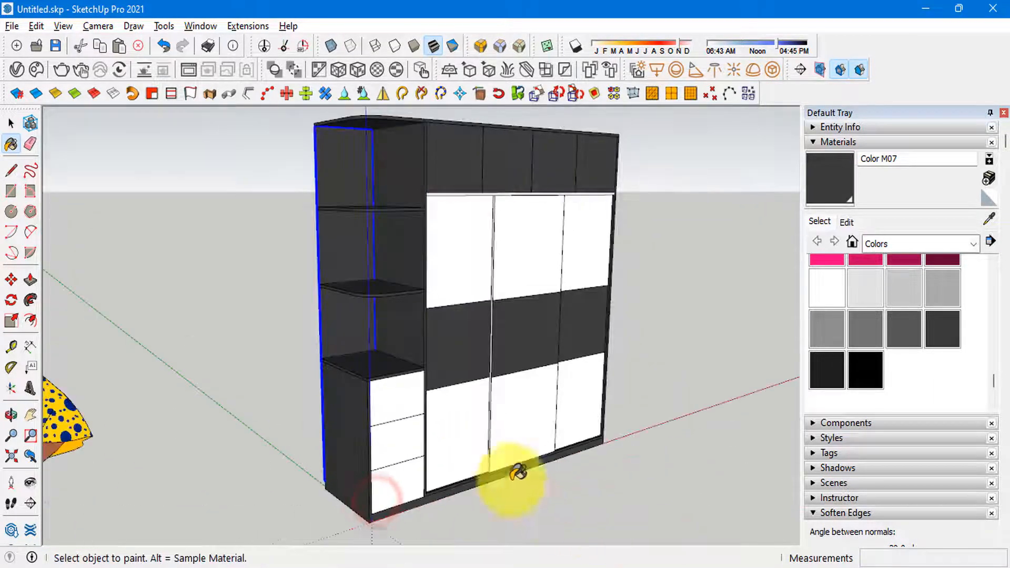
# Step: Check the sliding-door positions in the reference photo and open the sliding-door group for editing
pyautogui.hotkey('alt', 'Tab')
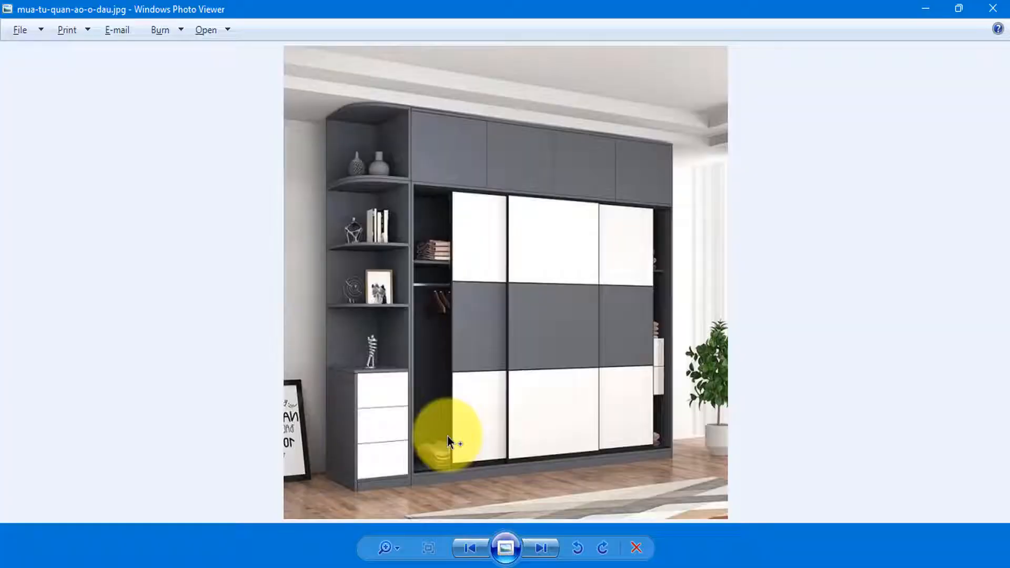
pyautogui.hotkey('alt', 'Tab')
pyautogui.hotkey('alt', 'Tab')
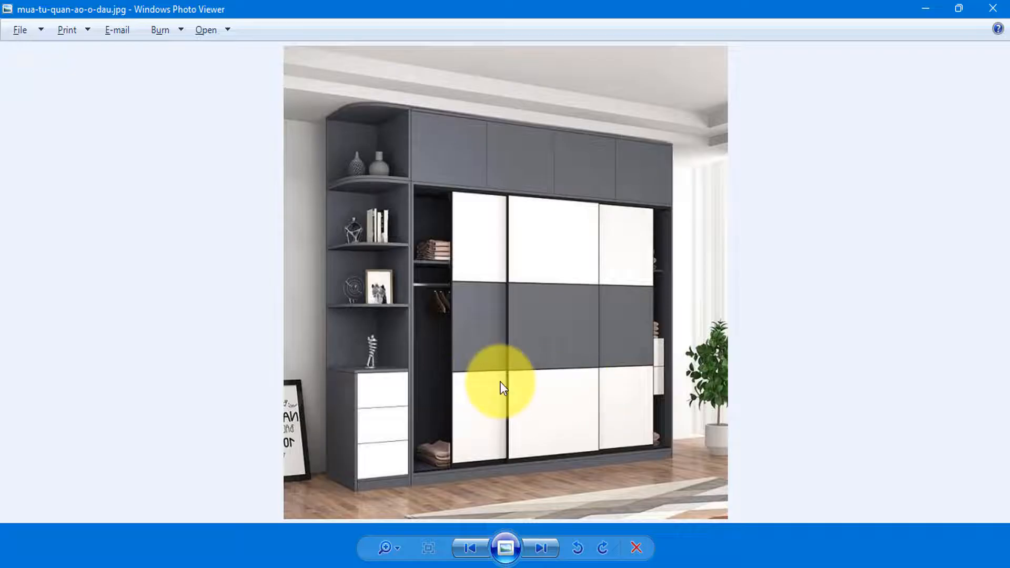
pyautogui.hotkey('alt', 'Tab')
pyautogui.moveTo(500, 382); pyautogui.dragTo(427, 419, button='middle')
pyautogui.click(428, 423)
pyautogui.scroll(-3, 403, 404)
pyautogui.scroll(4, 400, 411)
pyautogui.click(410, 425)
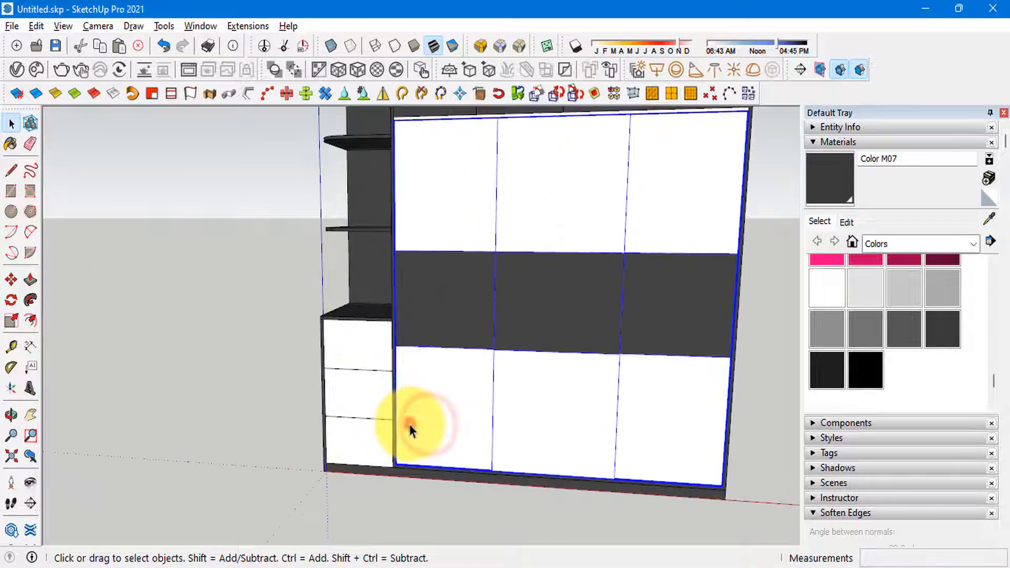
pyautogui.doubleClick(410, 425)
# Step: Slide the left door about 216 mm inward along the red axis to expose the left compartment
pyautogui.click(473, 423)
pyautogui.press('m')
pyautogui.click(426, 512)
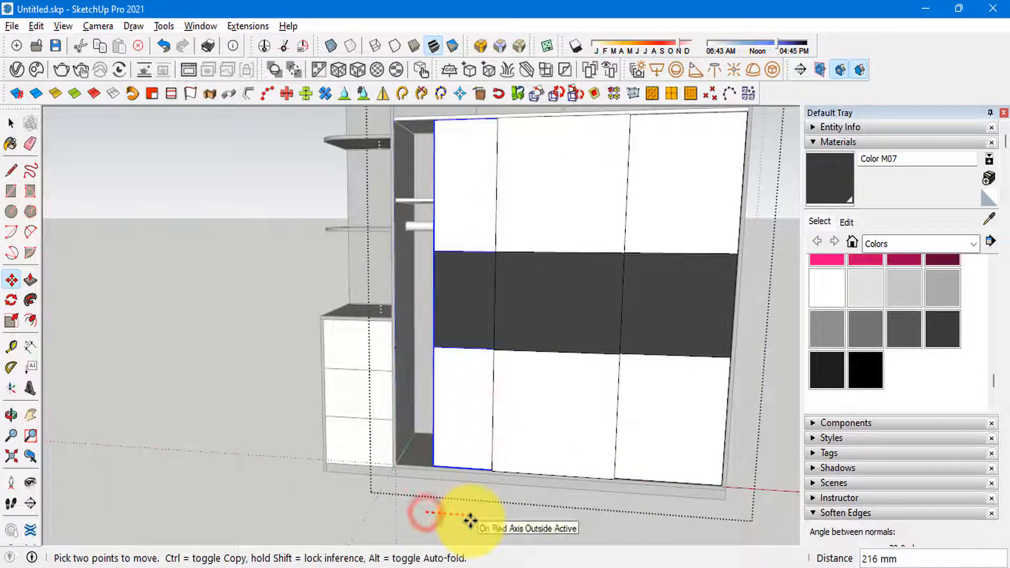
pyautogui.click(470, 520)
pyautogui.scroll(-2, 477, 419)
pyautogui.press('space')
# Step: Slide the right door inward along the red axis to expose the right compartment, and leave the door group
pyautogui.scroll(2, 606, 437)
pyautogui.click(606, 437)
pyautogui.press('m')
pyautogui.click(534, 527)
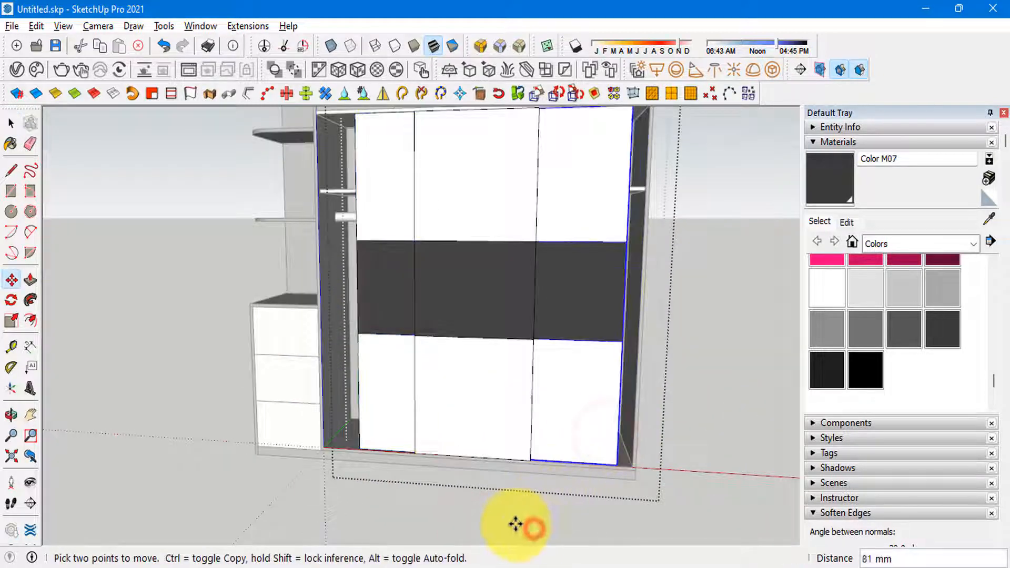
pyautogui.click(498, 521)
pyautogui.press('space')
pyautogui.scroll(-2, 394, 240)
# Step: Compare the partly opened wardrobe and its interior with the reference photo
pyautogui.moveTo(393, 239); pyautogui.dragTo(365, 299, button='middle')
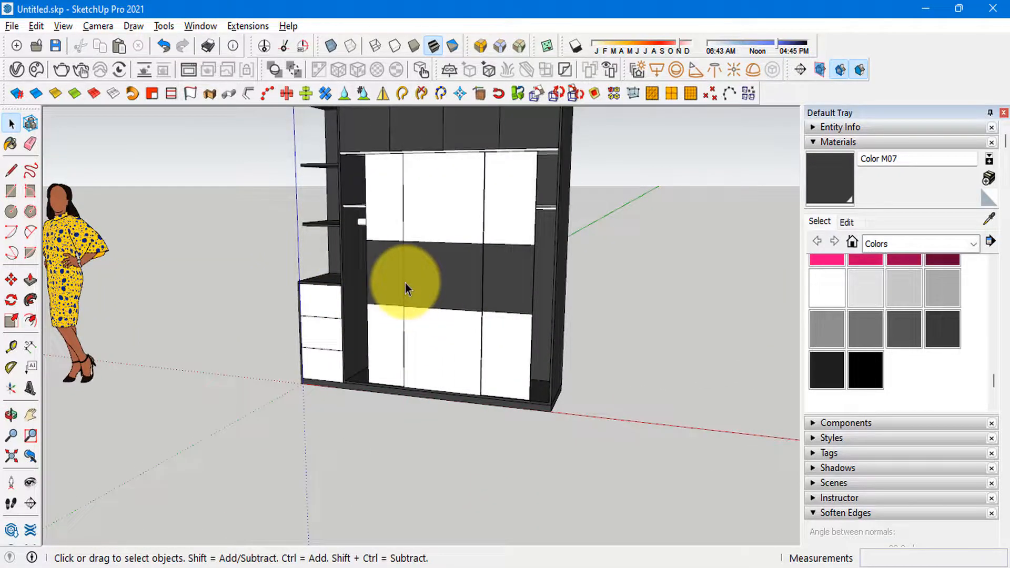
pyautogui.scroll(3, 405, 283)
pyautogui.moveTo(388, 401)
pyautogui.mouseDown(button='middle')
pyautogui.moveTo(722, 401)
pyautogui.moveTo(615, 427)
pyautogui.moveTo(338, 389)
pyautogui.moveTo(363, 375)
pyautogui.mouseUp(button='middle')
pyautogui.scroll(-2, 600, 414)
pyautogui.scroll(-3, 363, 375)
pyautogui.hotkey('alt', 'Tab')
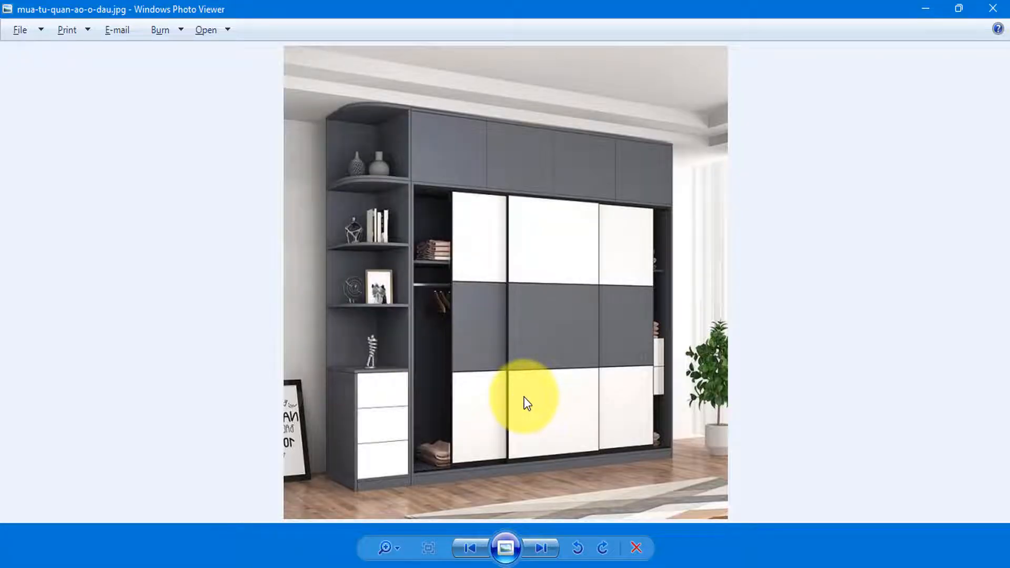
pyautogui.hotkey('alt', 'Tab')
pyautogui.scroll(3, 372, 264)
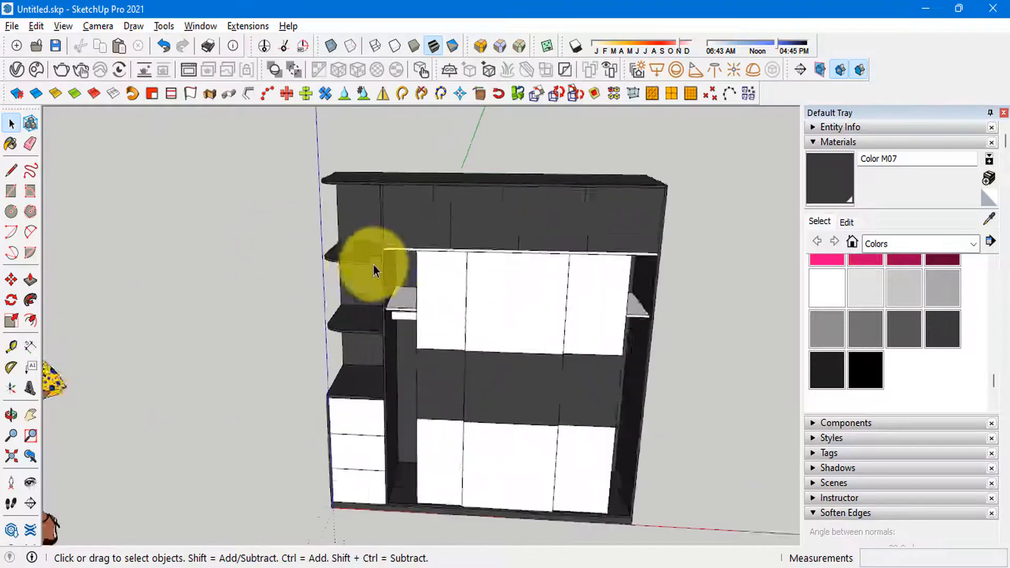
pyautogui.scroll(3, 489, 214)
pyautogui.hotkey('alt', 'Tab')
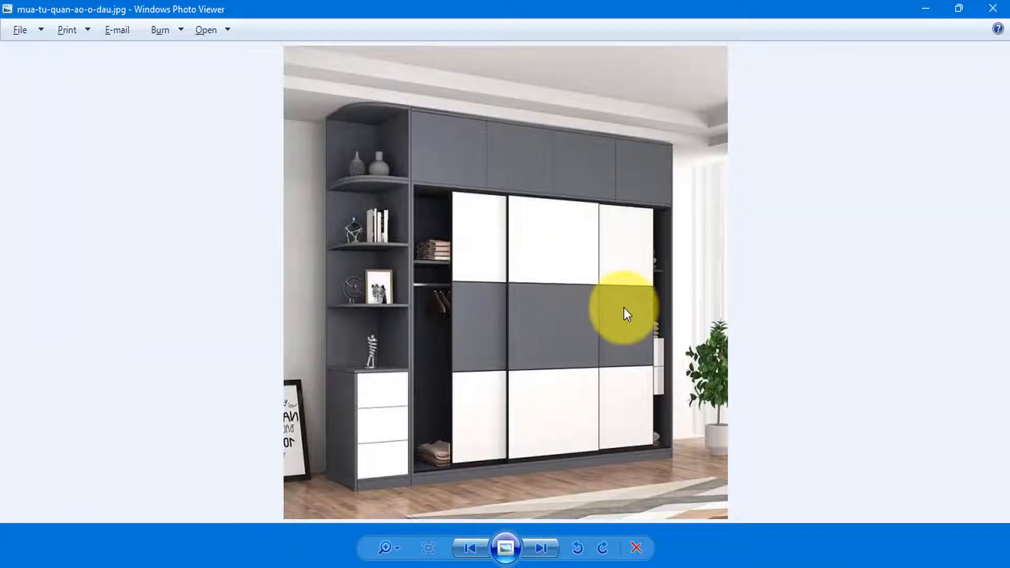
pyautogui.hotkey('alt', 'Tab')
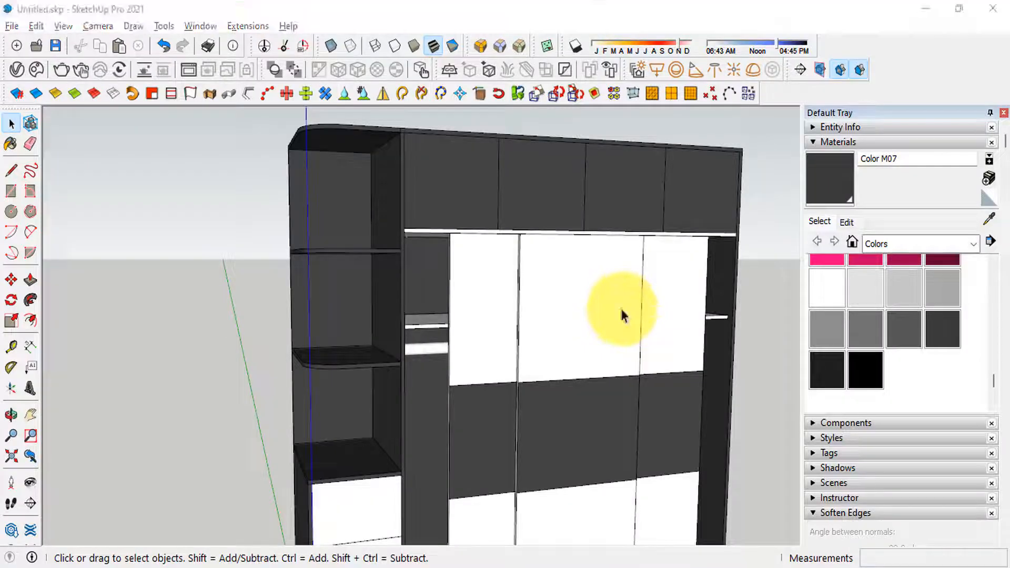
pyautogui.hotkey('alt', 'Tab')
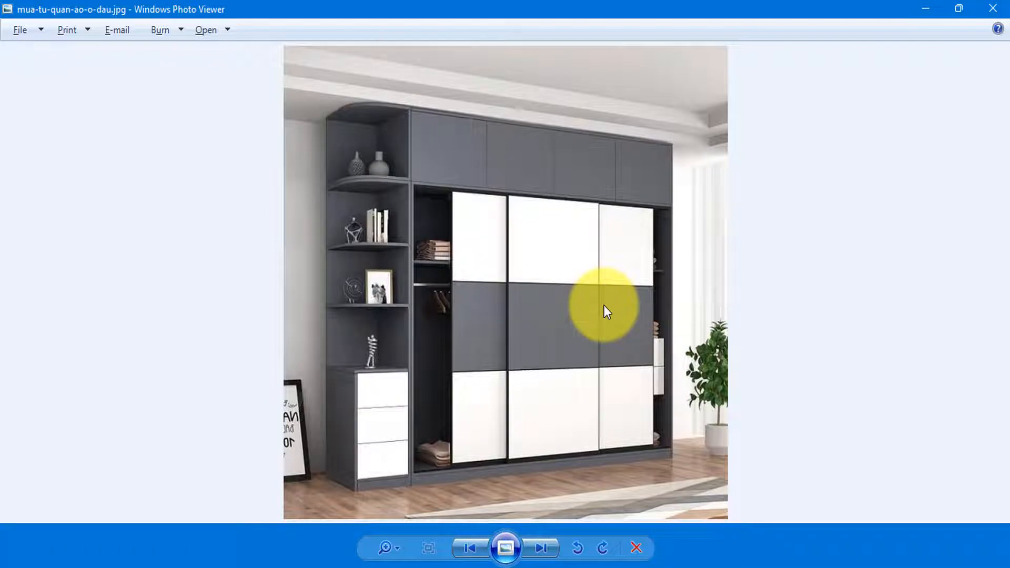
pyautogui.hotkey('alt', 'Tab')
# Step: Examine the lower door panels, base and drawers closely, checking them against the reference photo
pyautogui.scroll(3, 517, 388)
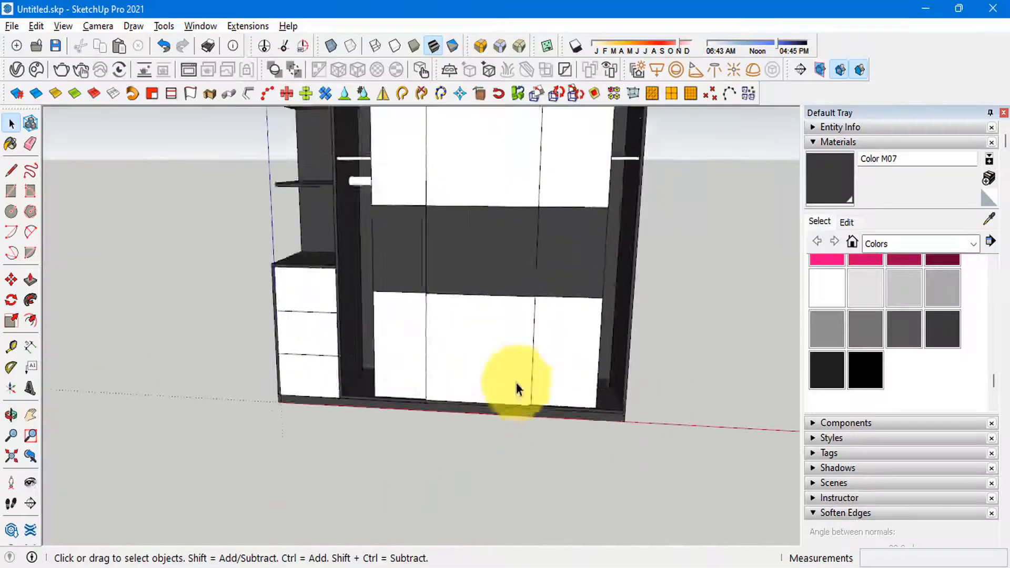
pyautogui.scroll(3, 518, 395)
pyautogui.hotkey('alt', 'Tab')
pyautogui.hotkey('alt', 'Tab')
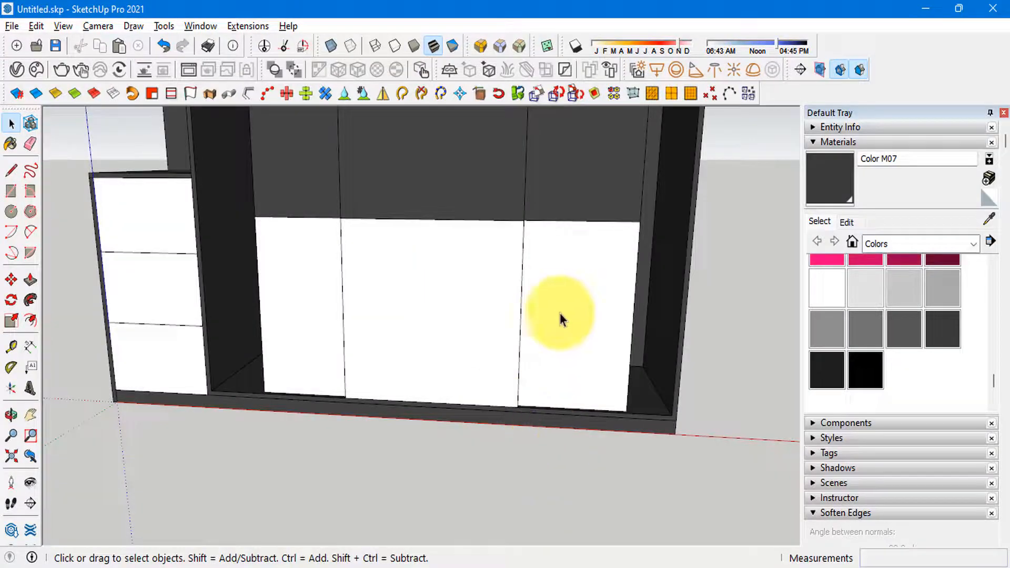
pyautogui.scroll(-5, 560, 319)
pyautogui.scroll(2, 358, 326)
pyautogui.scroll(-1, 320, 301)
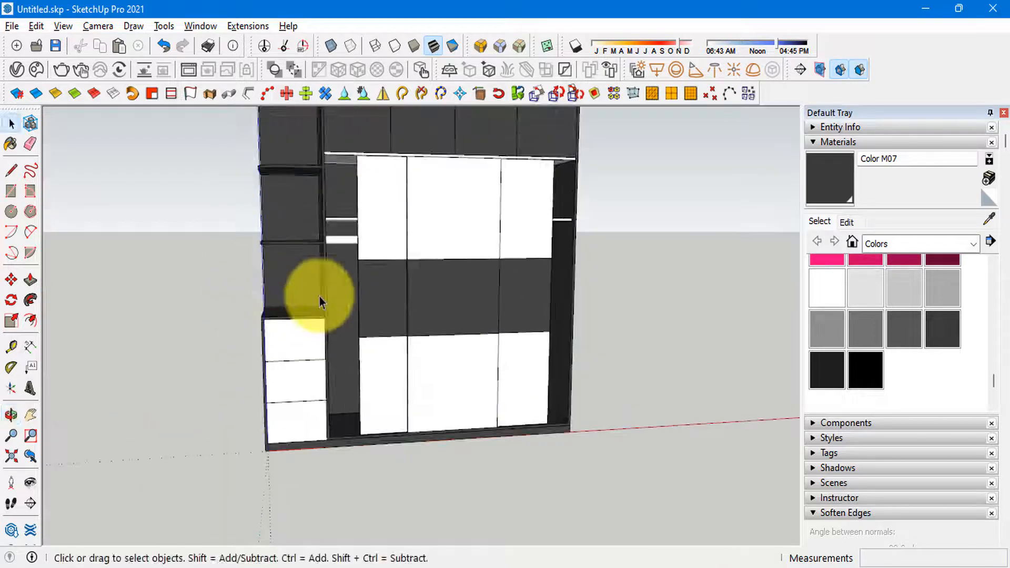
pyautogui.scroll(-3, 322, 283)
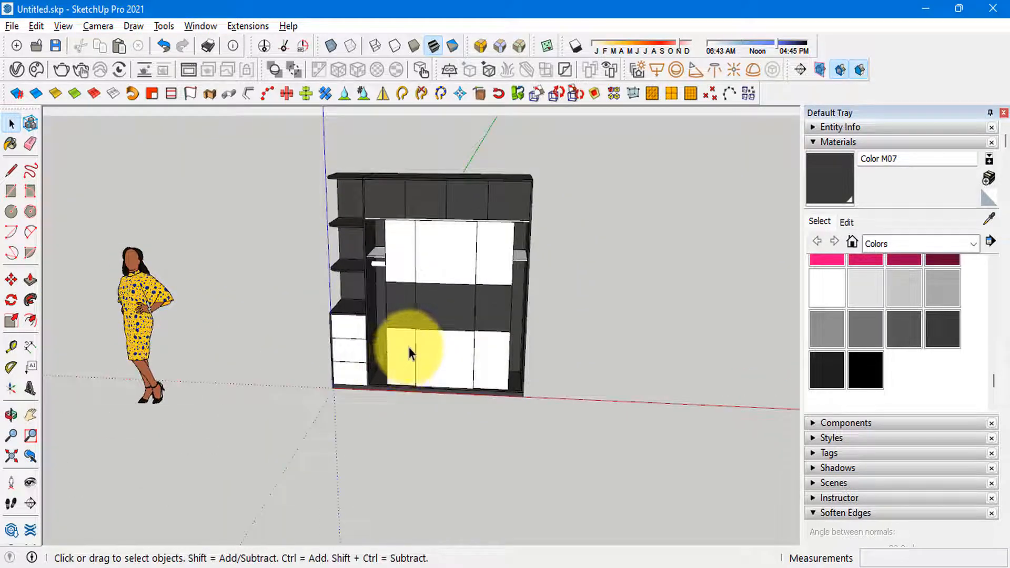
pyautogui.scroll(2, 456, 385)
pyautogui.moveTo(455, 385); pyautogui.dragTo(421, 308, button='middle')
pyautogui.click(457, 562)
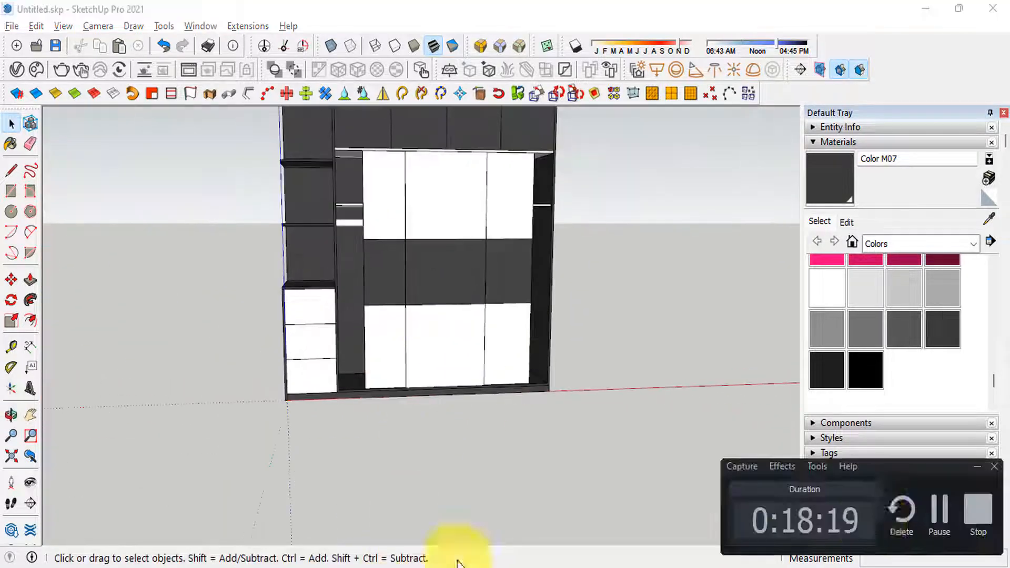
pyautogui.click(936, 518)
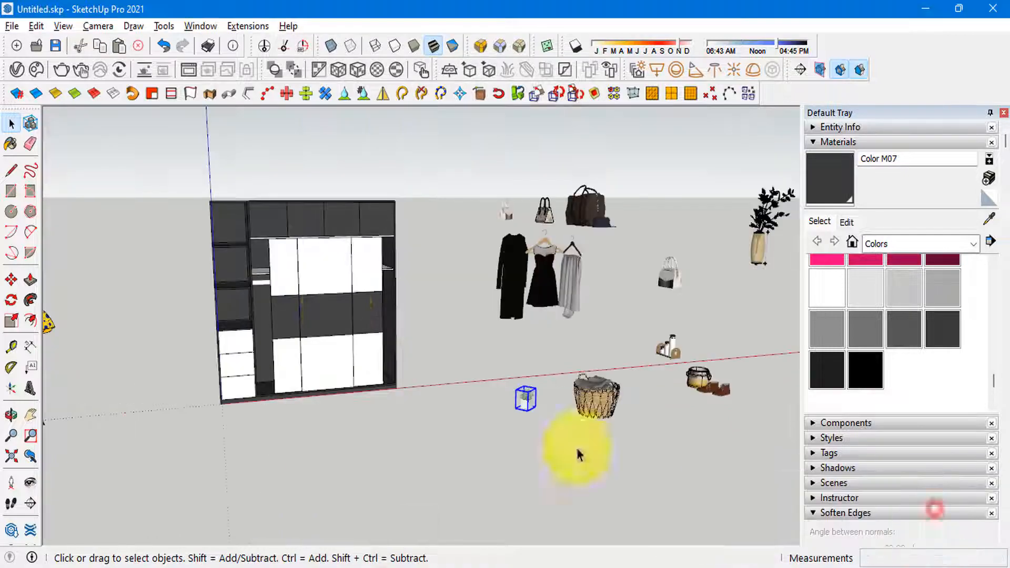
# Step: Move the potted plant from the decor models beside the wardrobe onto the highest shelf of the side shelving unit
pyautogui.scroll(2, 575, 450)
pyautogui.moveTo(553, 418); pyautogui.dragTo(454, 447, button='middle')
pyautogui.scroll(2, 665, 472)
pyautogui.press('m')
pyautogui.scroll(2, 671, 484)
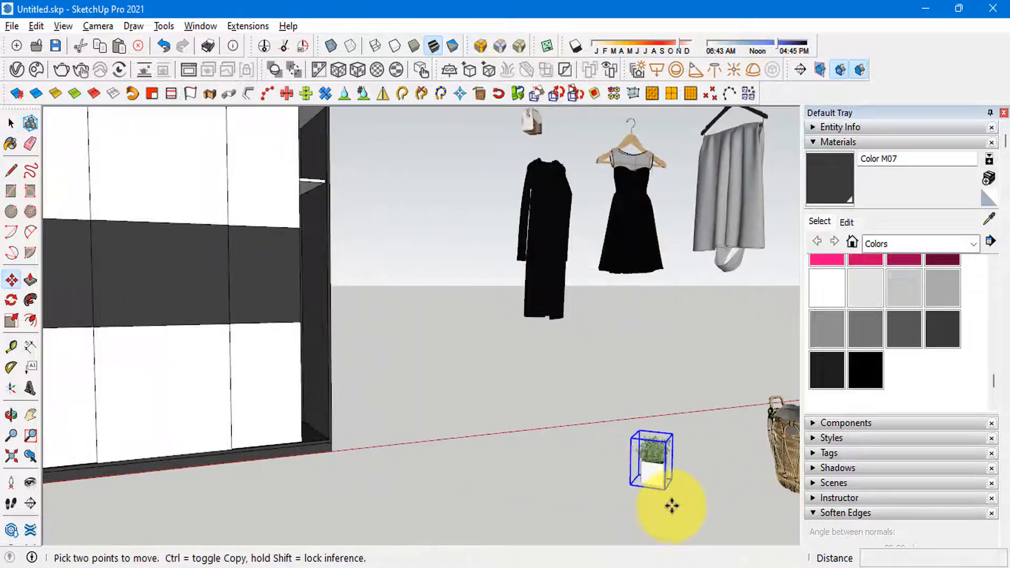
pyautogui.click(668, 494)
pyautogui.press('ctrl')
pyautogui.scroll(-3, 553, 452)
pyautogui.keyDown('shift'); pyautogui.moveTo(488, 404); pyautogui.dragTo(516, 450, button='middle'); pyautogui.keyUp('shift')
pyautogui.keyDown('shift'); pyautogui.moveTo(344, 390); pyautogui.dragTo(541, 469, button='middle'); pyautogui.keyUp('shift')
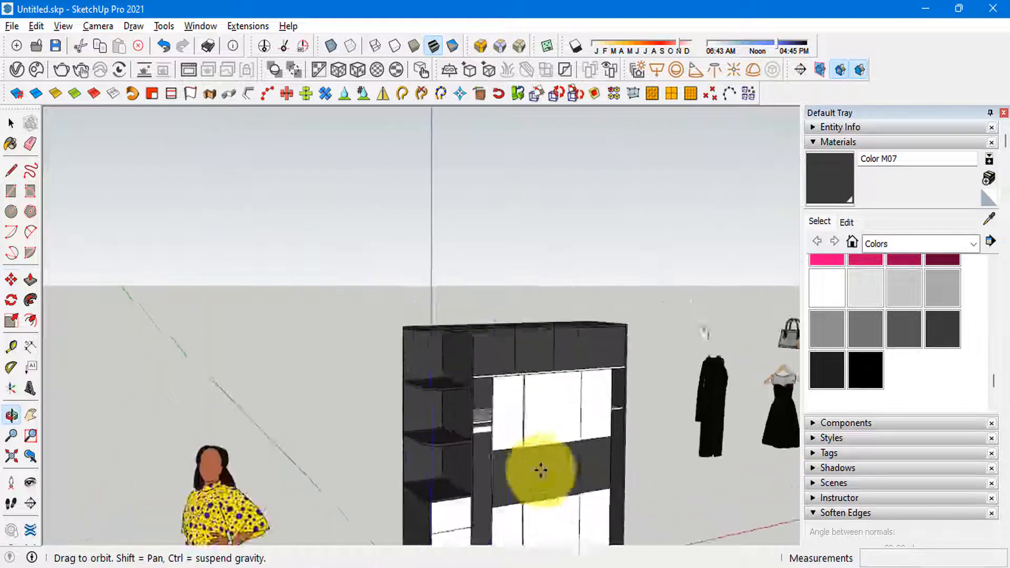
pyautogui.scroll(4, 434, 358)
pyautogui.scroll(3, 434, 358)
pyautogui.click(446, 424)
pyautogui.press('space')
pyautogui.scroll(-6, 206, 306)
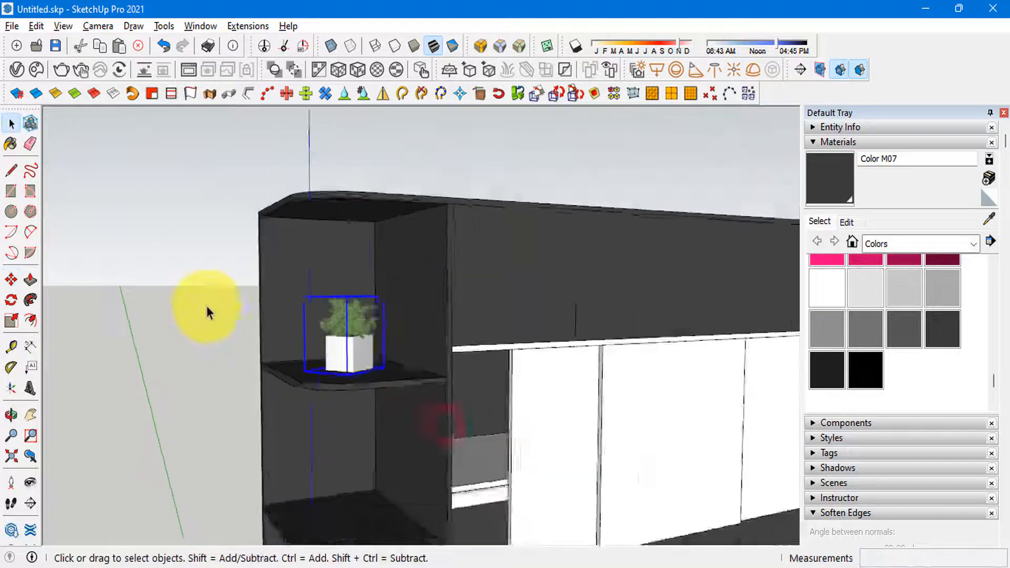
# Step: Move the black dress on its wooden hanger from the clothing models to the wardrobe front beside the side shelving
pyautogui.moveTo(391, 284); pyautogui.dragTo(358, 311, button='middle')
pyautogui.scroll(-2, 358, 311)
pyautogui.scroll(2, 513, 299)
pyautogui.click(528, 286)
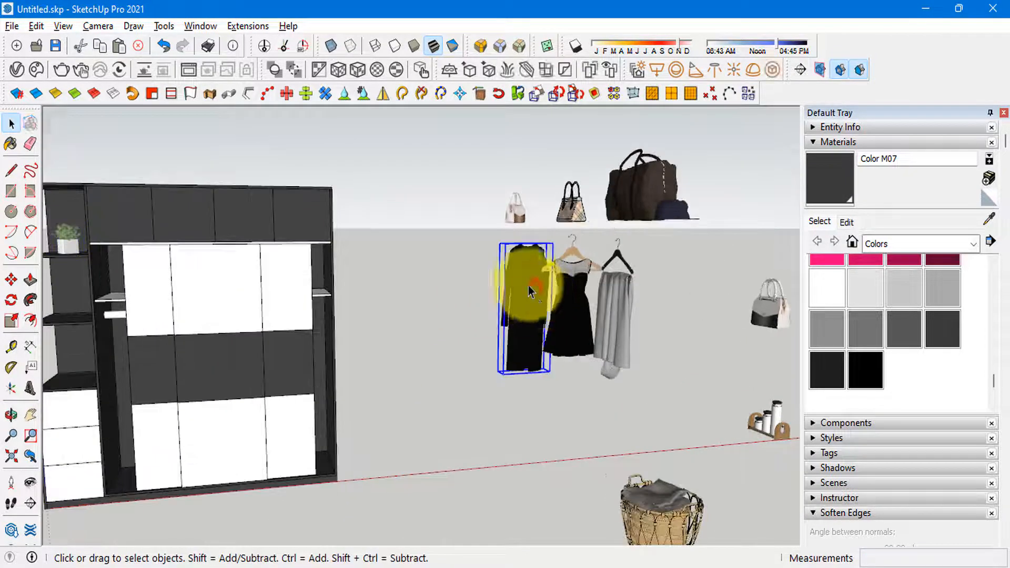
pyautogui.scroll(2, 528, 286)
pyautogui.moveTo(542, 226); pyautogui.dragTo(578, 221, button='middle')
pyautogui.scroll(3, 591, 328)
pyautogui.click(592, 331)
pyautogui.scroll(-3, 409, 307)
pyautogui.scroll(-2, 408, 307)
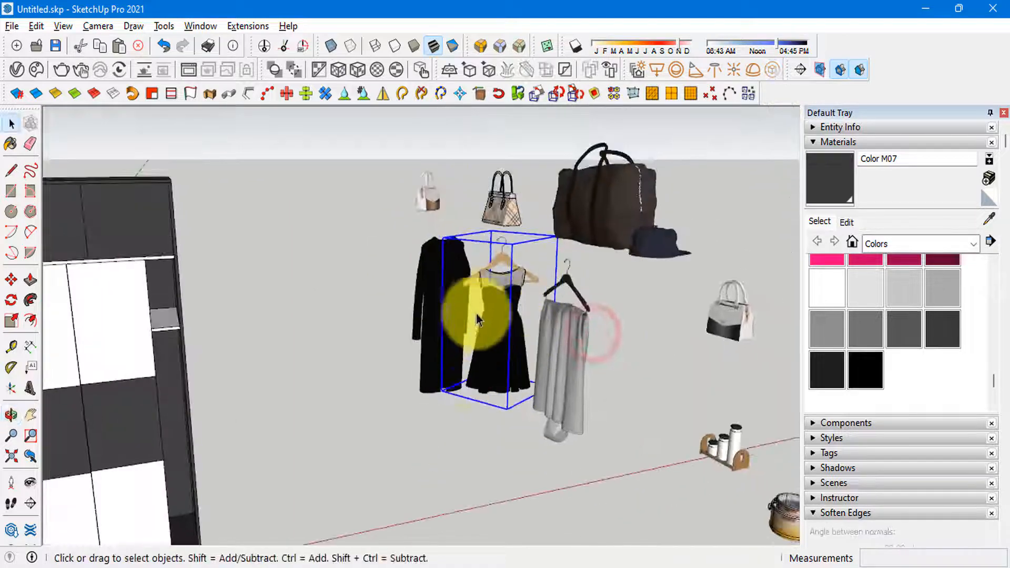
pyautogui.press('m')
pyautogui.scroll(5, 505, 244)
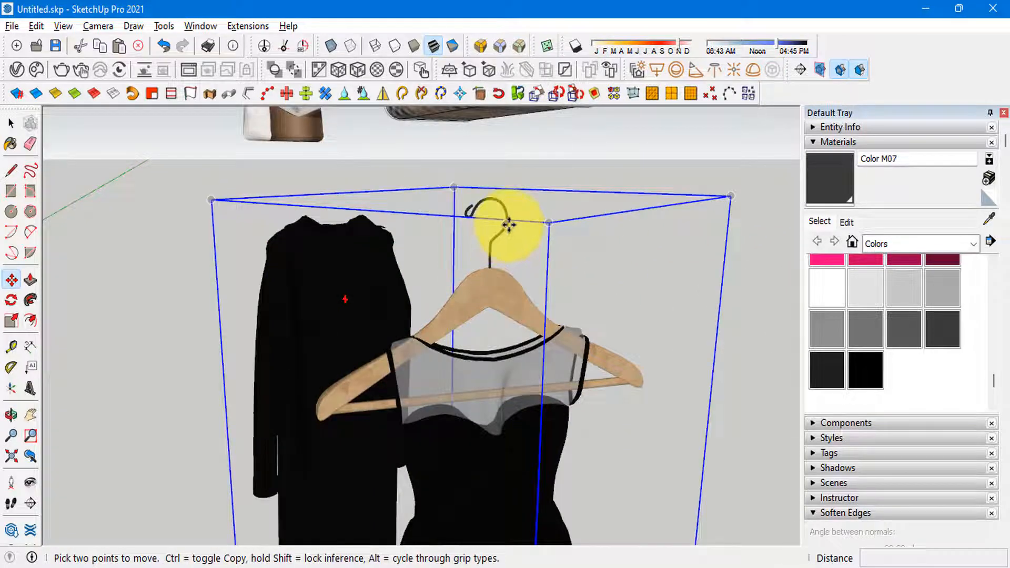
pyautogui.click(509, 225)
pyautogui.scroll(-5, 551, 224)
pyautogui.scroll(-1, 250, 334)
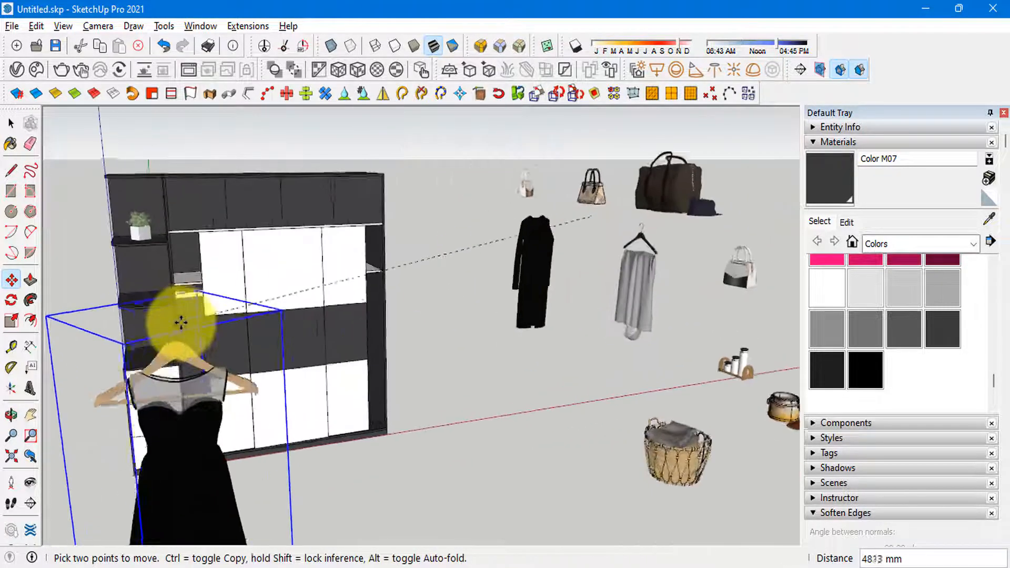
pyautogui.scroll(5, 181, 322)
pyautogui.keyDown('shift'); pyautogui.moveTo(223, 302); pyautogui.dragTo(255, 278, button='middle'); pyautogui.keyUp('shift')
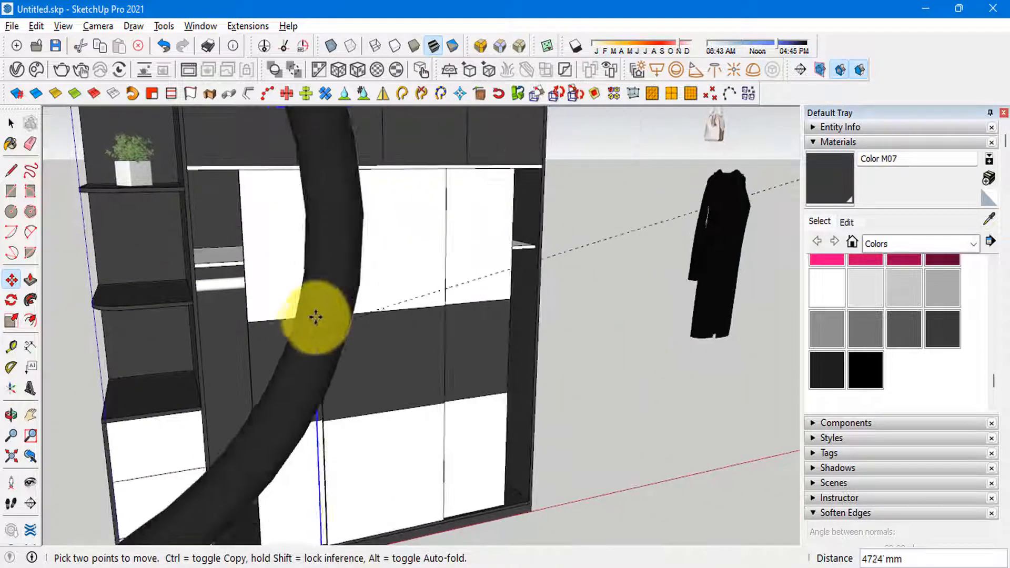
pyautogui.scroll(-8, 316, 317)
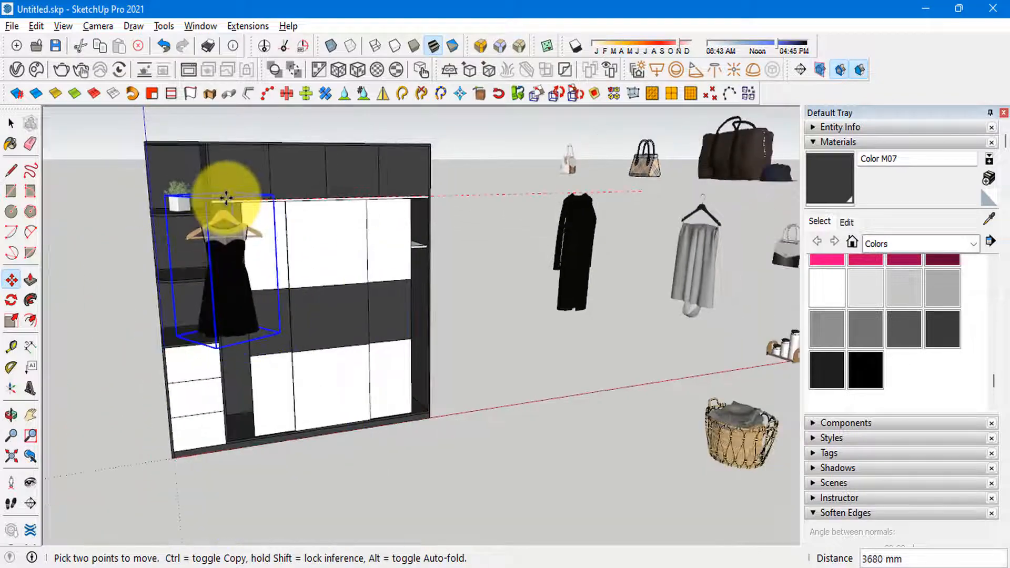
pyautogui.click(226, 198)
pyautogui.press('space')
# Step: Delete the sliding doors from the wardrobe front to expose the interior compartments
pyautogui.scroll(3, 338, 360)
pyautogui.click(340, 365)
pyautogui.press('Delete')
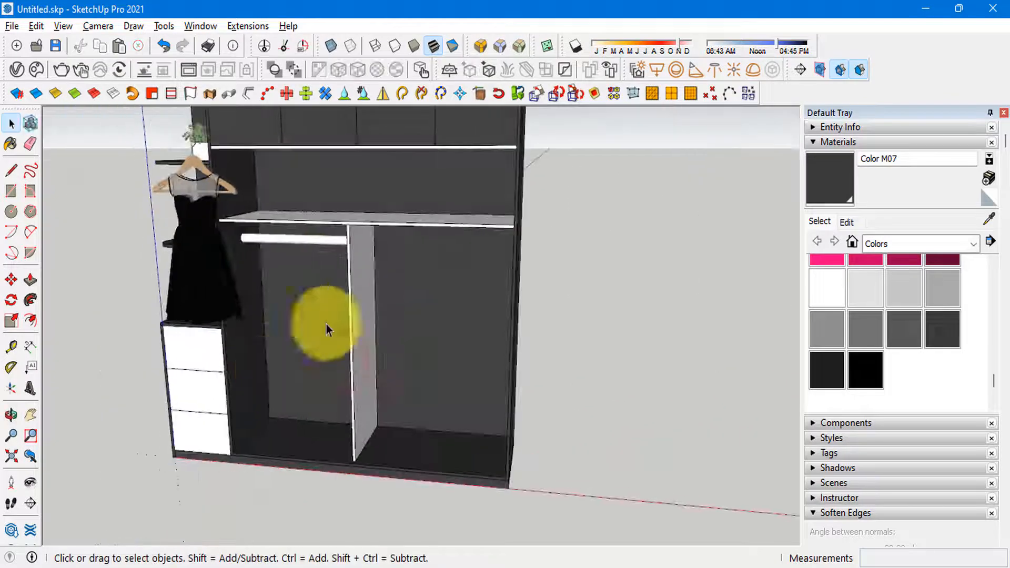
# Step: Lower the black dress until it stands in front of the side drawers
pyautogui.scroll(3, 326, 324)
pyautogui.click(176, 286)
pyautogui.keyDown('shift'); pyautogui.moveTo(177, 288); pyautogui.dragTo(184, 378, button='middle'); pyautogui.keyUp('shift')
pyautogui.press('m')
pyautogui.moveTo(302, 318); pyautogui.dragTo(321, 292, button='middle')
pyautogui.click(490, 301)
pyautogui.click(492, 452)
pyautogui.press('space')
pyautogui.scroll(-3, 231, 307)
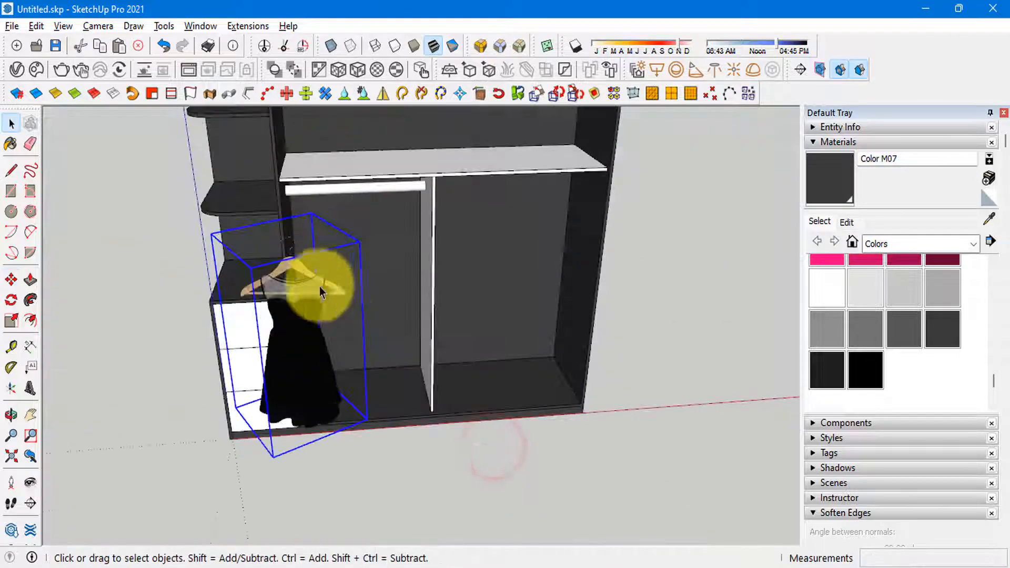
# Step: Rotate the black dress 90° about the vertical axis
pyautogui.scroll(4, 322, 292)
pyautogui.click(11, 300)
pyautogui.scroll(-3, 345, 413)
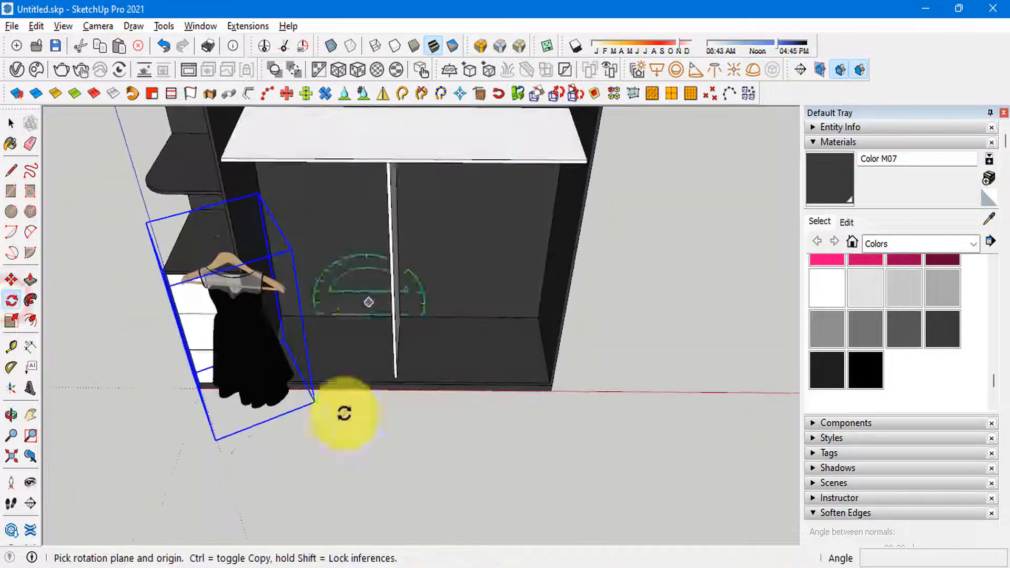
pyautogui.click(279, 466)
pyautogui.click(342, 466)
pyautogui.write('9')
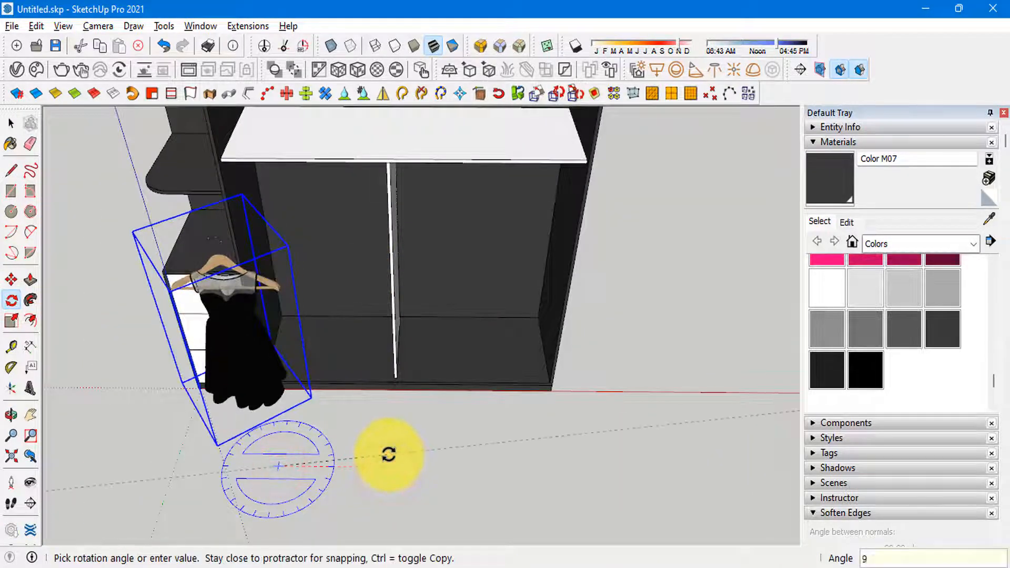
pyautogui.write('0')
pyautogui.press('Return')
# Step: Try a 180° angle for the dress rotation and set it back to 90°
pyautogui.write('18')
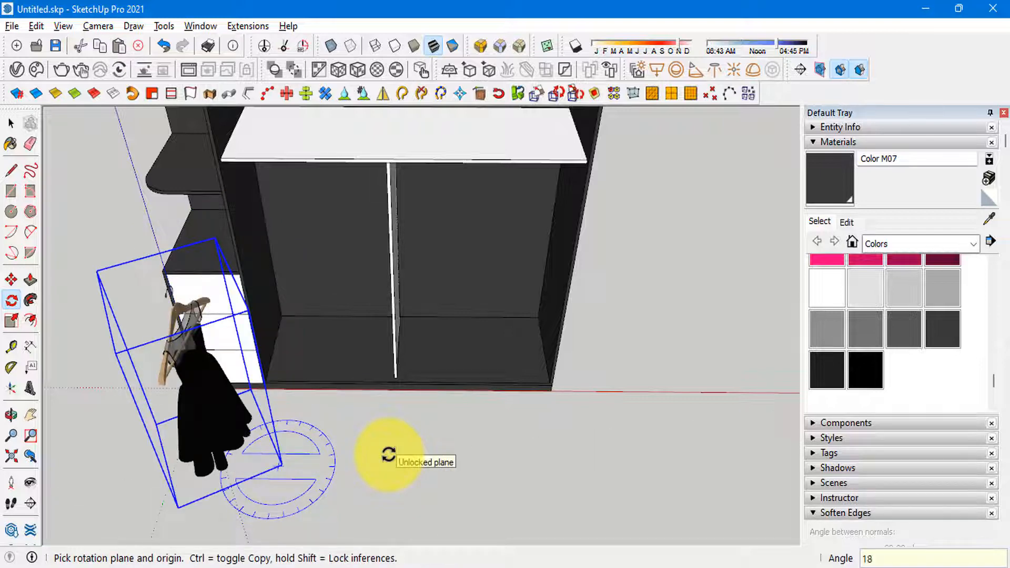
pyautogui.write('0')
pyautogui.press('Return')
pyautogui.write('90')
pyautogui.press('Return')
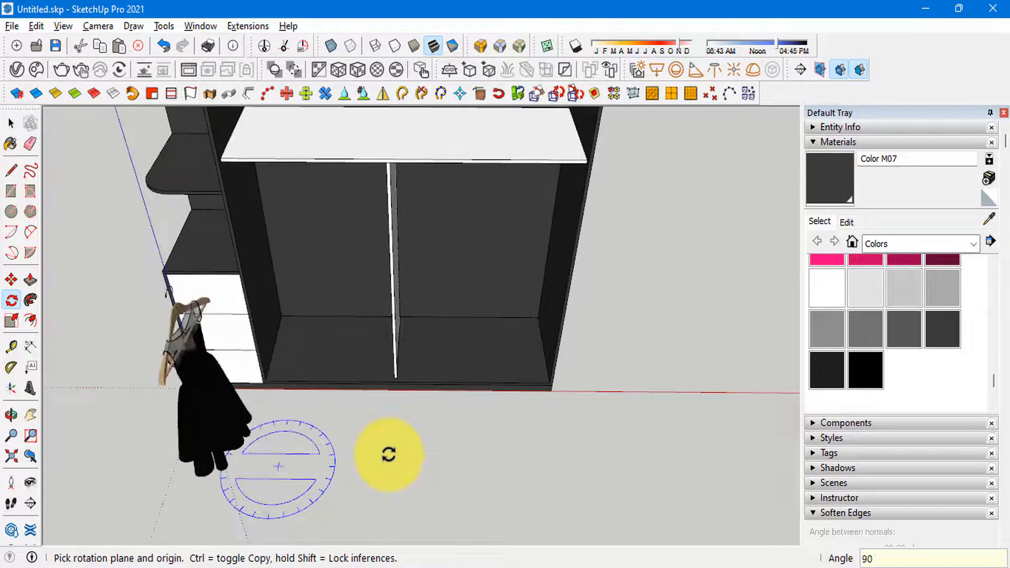
# Step: Rotate the black dress 180° about the vertical axis around a point on the ground before the wardrobe
pyautogui.scroll(3, 231, 379)
pyautogui.moveTo(266, 408); pyautogui.dragTo(206, 404, button='middle')
pyautogui.click(201, 404)
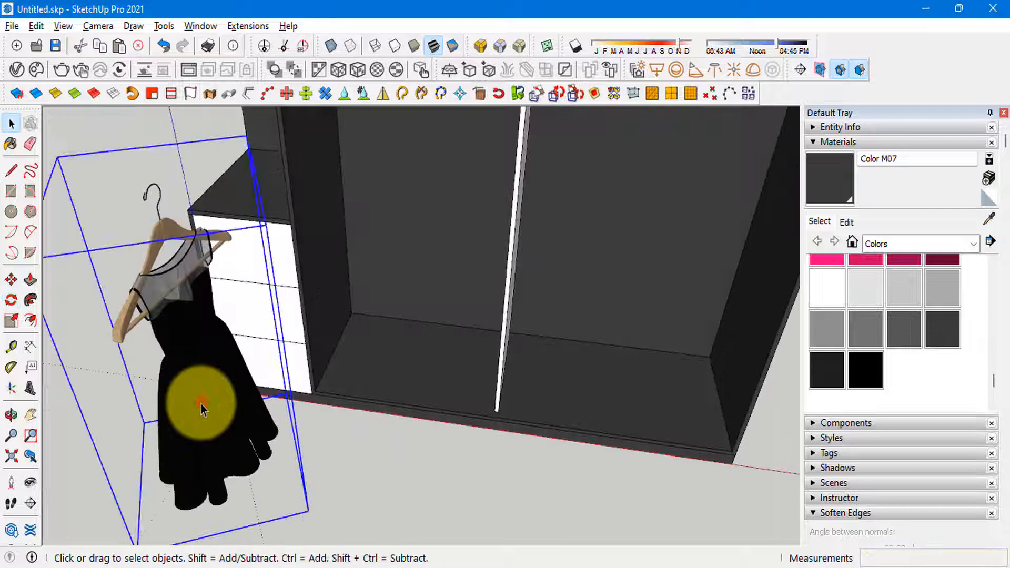
pyautogui.click(14, 301)
pyautogui.scroll(-1, 340, 495)
pyautogui.click(340, 500)
pyautogui.click(396, 510)
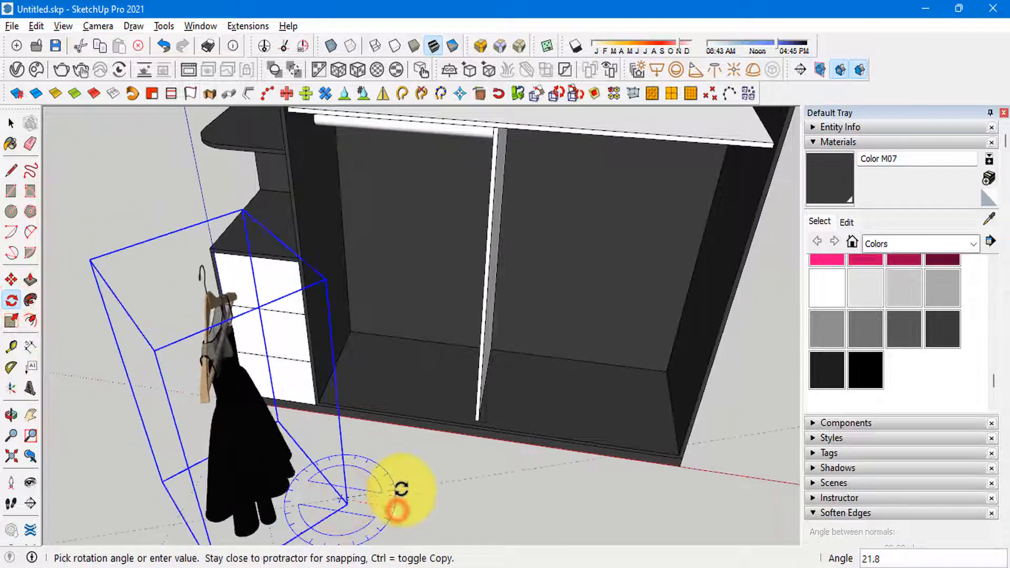
pyautogui.write('180')
pyautogui.press('Return')
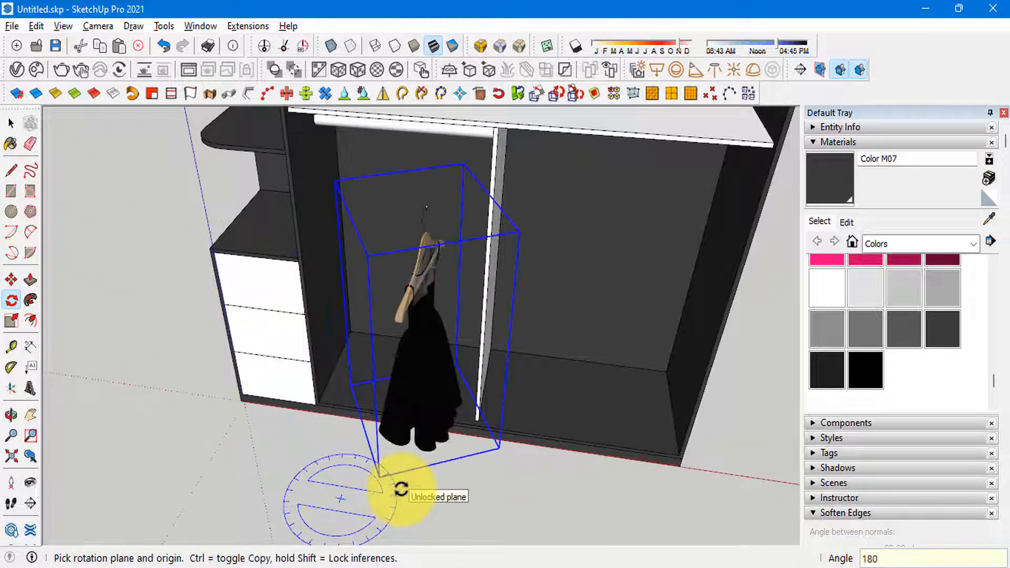
# Step: Move the black dress by its hanger hook up to the hanging rod, near the middle divider
pyautogui.press('space')
pyautogui.scroll(4, 424, 345)
pyautogui.moveTo(422, 321); pyautogui.dragTo(504, 311, button='middle')
pyautogui.scroll(3, 505, 329)
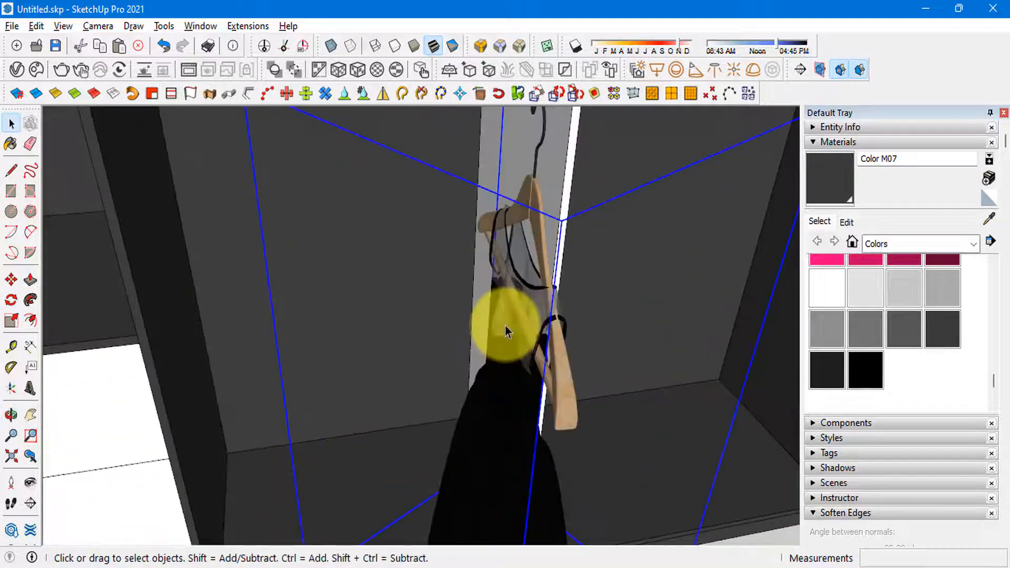
pyautogui.press('m')
pyautogui.scroll(-4, 463, 431)
pyautogui.scroll(5, 503, 267)
pyautogui.moveTo(503, 266); pyautogui.dragTo(557, 277, button='middle')
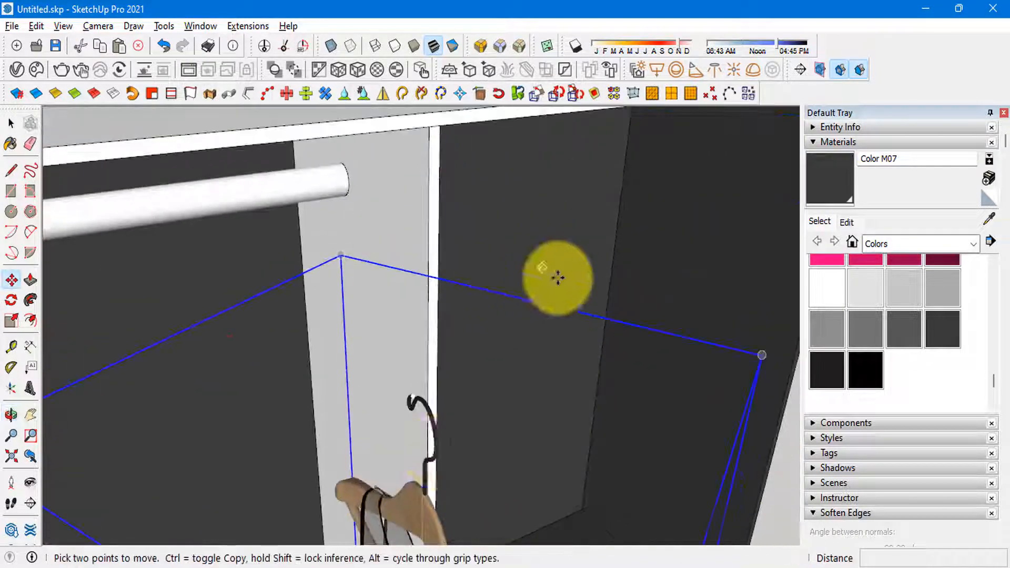
pyautogui.click(429, 417)
pyautogui.scroll(3, 263, 234)
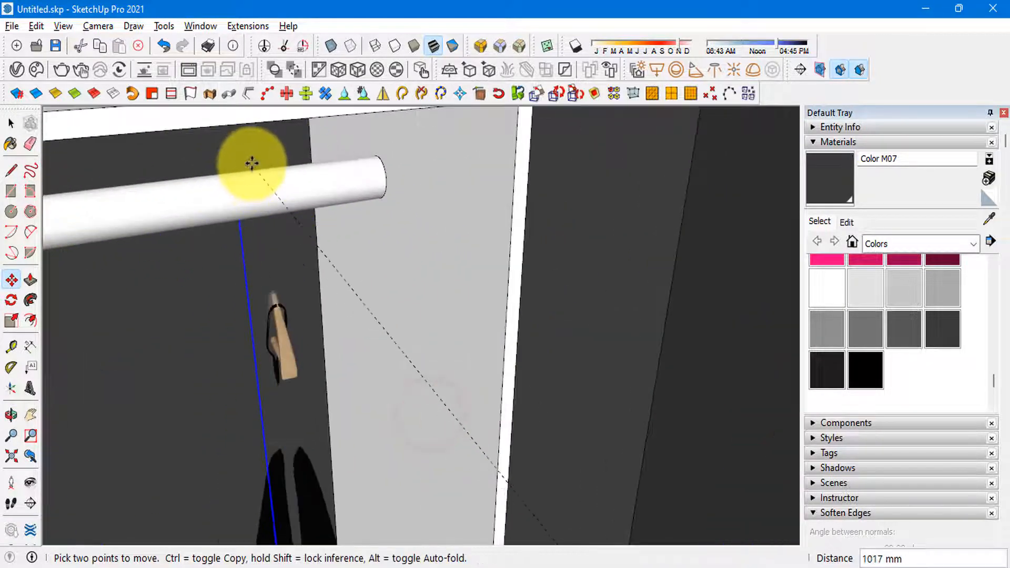
pyautogui.click(390, 155)
pyautogui.scroll(-5, 389, 270)
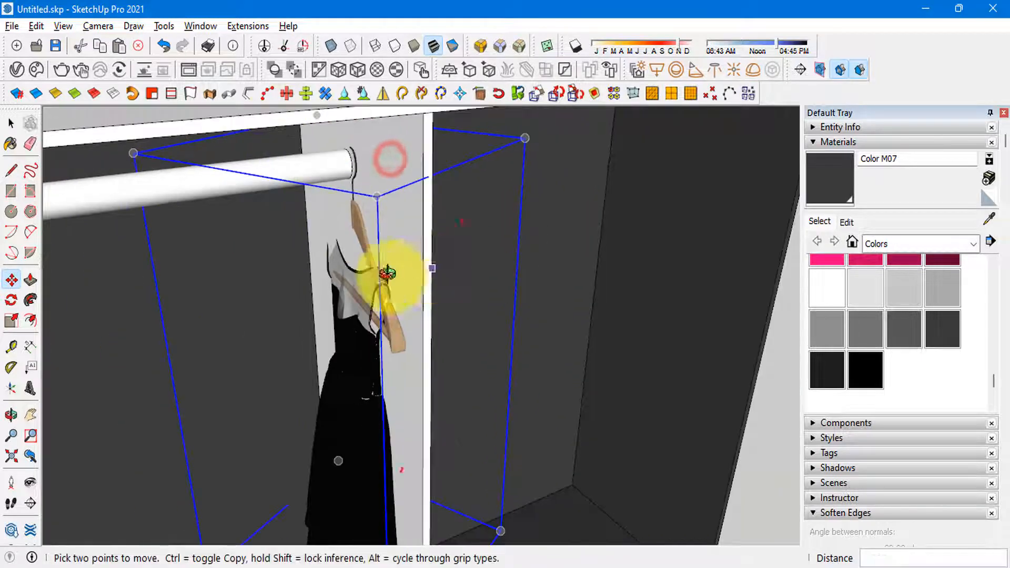
# Step: Slide the black dress along the hanging rod toward the side drawers
pyautogui.moveTo(401, 285); pyautogui.dragTo(377, 413, button='middle')
pyautogui.click(378, 414)
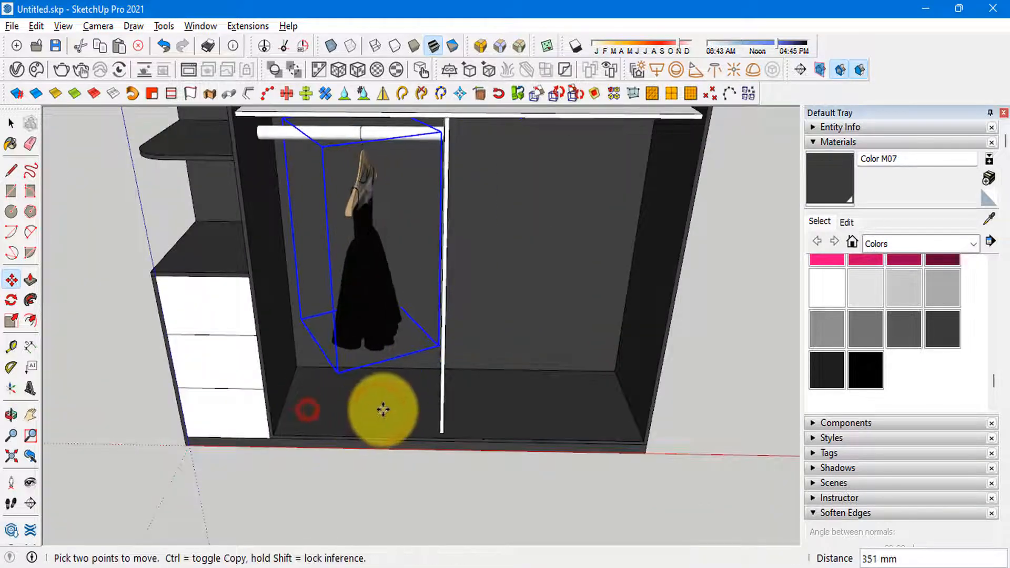
pyautogui.scroll(-2, 378, 374)
pyautogui.moveTo(382, 364); pyautogui.dragTo(337, 253, button='middle')
pyautogui.press('space')
pyautogui.scroll(2, 323, 243)
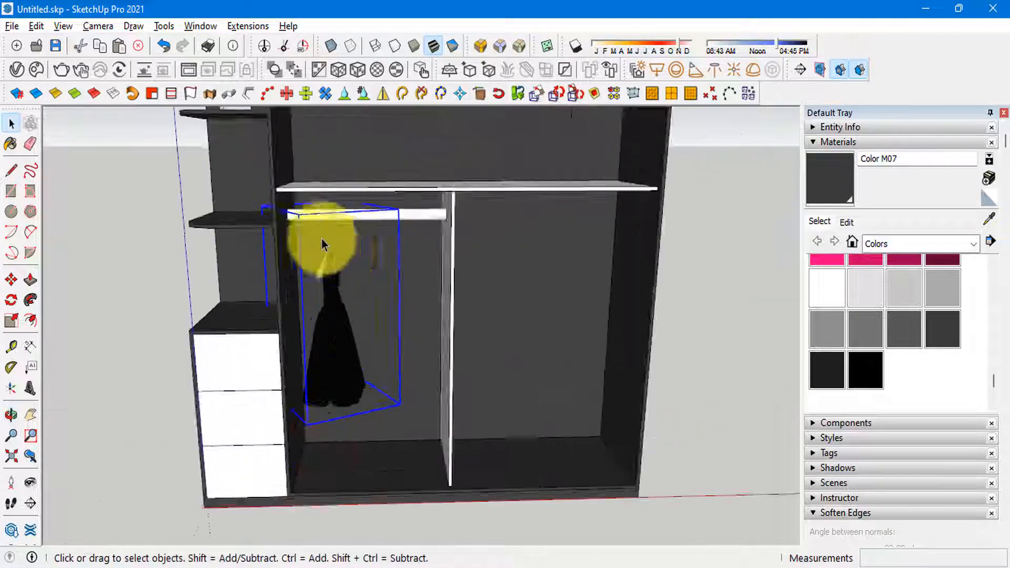
# Step: Move the grey garment on its black hanger from the clothing models onto the hanging rod beside the dress
pyautogui.scroll(-5, 168, 213)
pyautogui.scroll(3, 494, 230)
pyautogui.click(494, 232)
pyautogui.moveTo(494, 232); pyautogui.dragTo(541, 232, button='middle')
pyautogui.scroll(3, 500, 282)
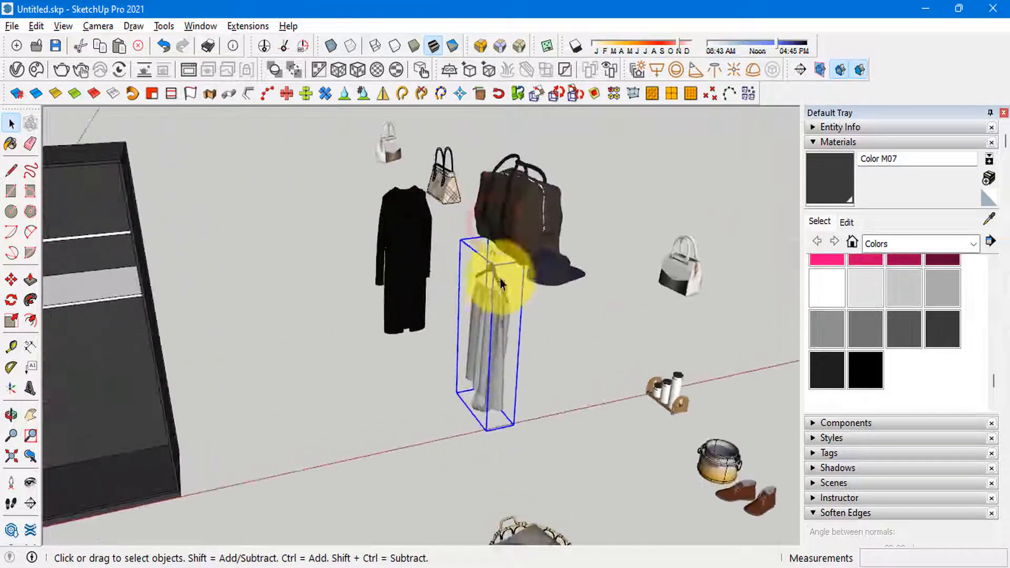
pyautogui.press('m')
pyautogui.scroll(3, 479, 258)
pyautogui.click(503, 230)
pyautogui.scroll(-6, 526, 226)
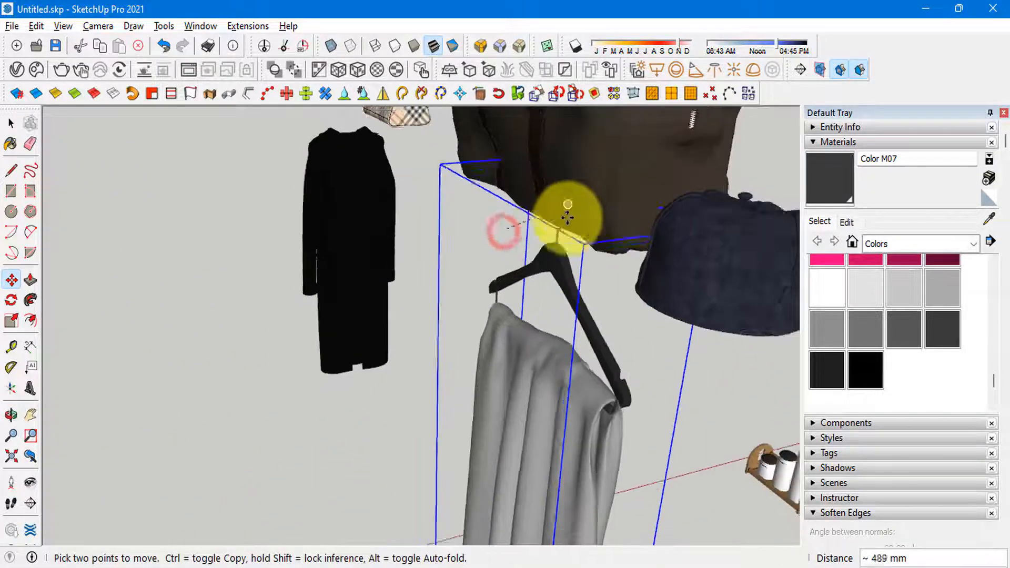
pyautogui.scroll(6, 397, 232)
pyautogui.scroll(3, 236, 269)
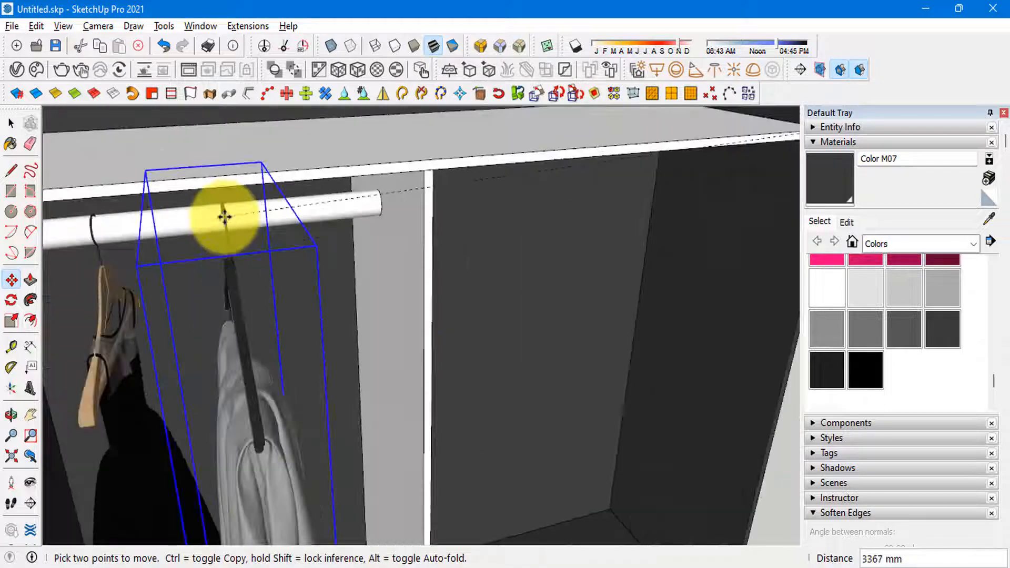
pyautogui.click(226, 217)
# Step: Shift the grey garment back into the compartment until its hanger hook sits over the hanging rod
pyautogui.moveTo(401, 174); pyautogui.dragTo(479, 306, button='middle')
pyautogui.press('space')
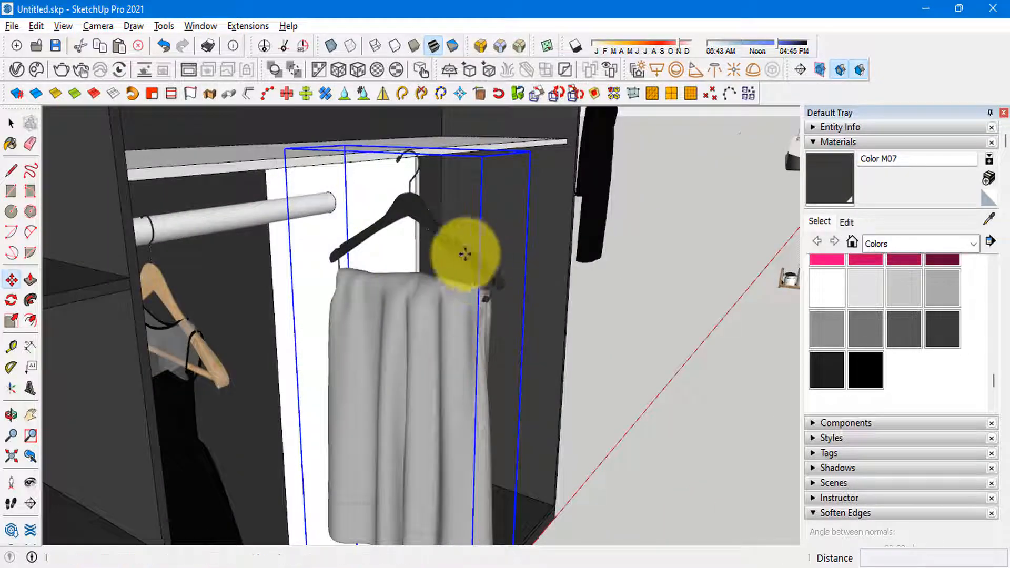
pyautogui.scroll(-5, 701, 487)
pyautogui.click(701, 487)
pyautogui.click(609, 463)
pyautogui.moveTo(609, 463); pyautogui.dragTo(377, 287, button='middle')
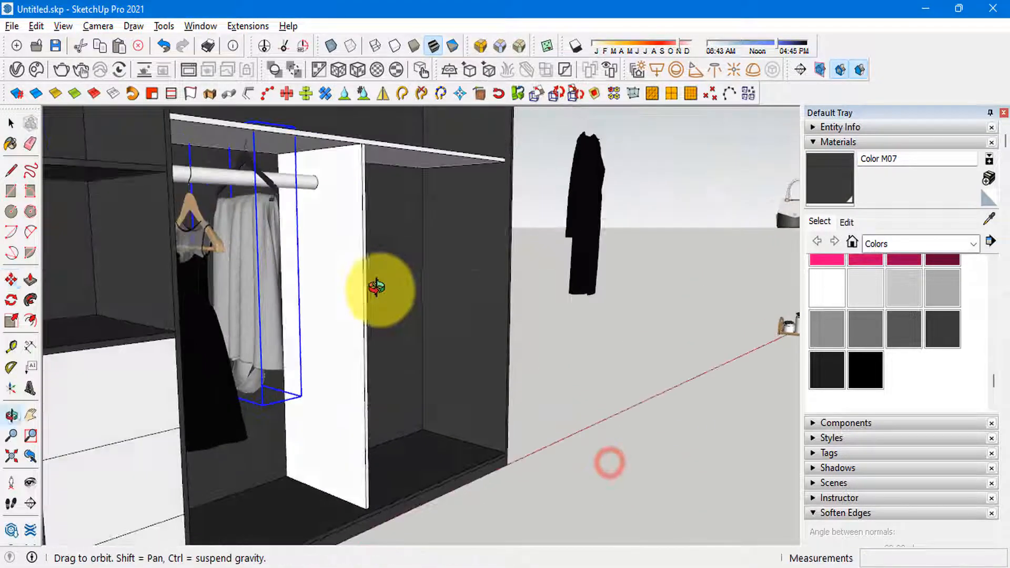
pyautogui.press('m')
pyautogui.click(469, 230)
pyautogui.click(473, 256)
pyautogui.press('space')
# Step: Slide the dress and grey garment together about 91 mm along the rod toward the side drawers
pyautogui.moveTo(472, 257); pyautogui.dragTo(325, 268, button='middle')
pyautogui.scroll(-4, 324, 269)
pyautogui.scroll(5, 307, 217)
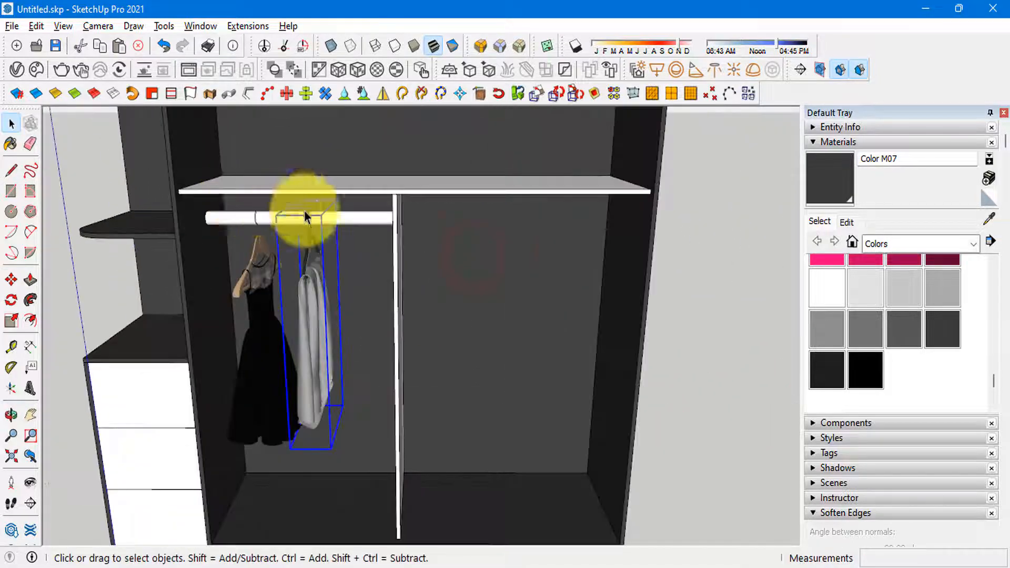
pyautogui.moveTo(307, 217); pyautogui.dragTo(275, 371, button='middle')
pyautogui.scroll(-4, 275, 372)
pyautogui.scroll(3, 275, 375)
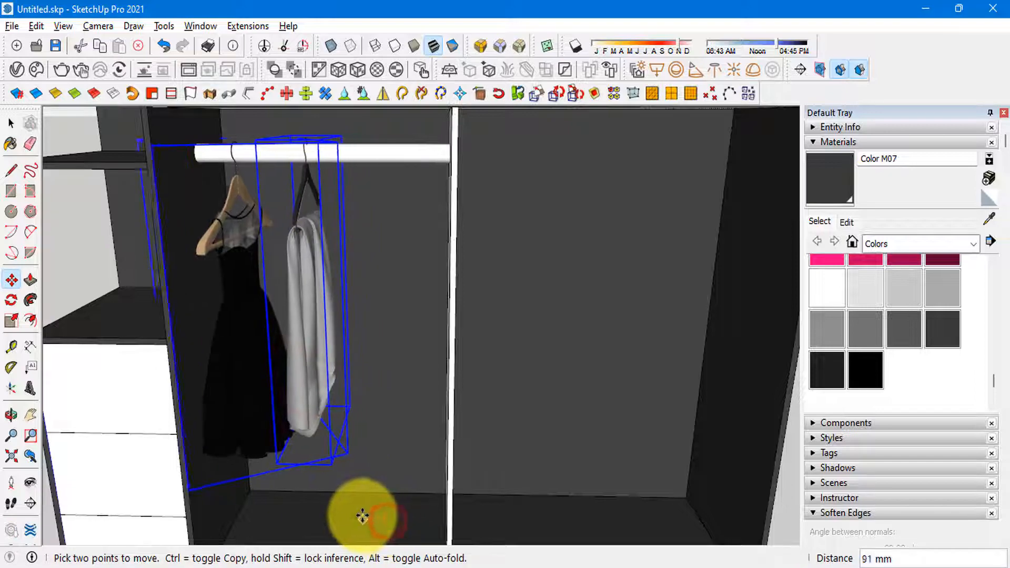
pyautogui.click(361, 519)
pyautogui.scroll(-4, 289, 253)
pyautogui.press('space')
# Step: Check the reference photo and copy the long interior shelf straight down about 725 mm
pyautogui.scroll(-2, 322, 328)
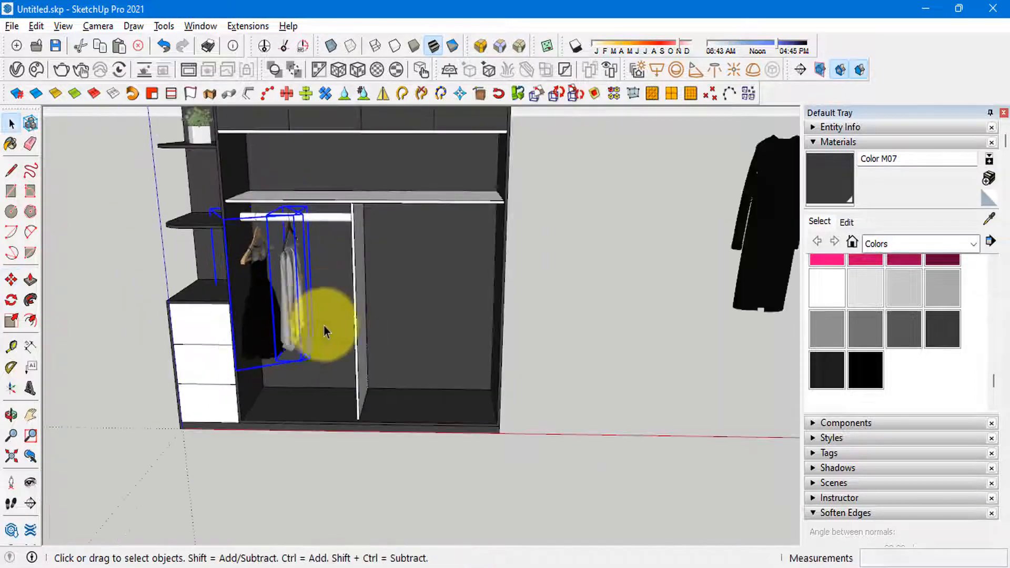
pyautogui.moveTo(323, 327); pyautogui.dragTo(379, 330, button='middle')
pyautogui.click(354, 566)
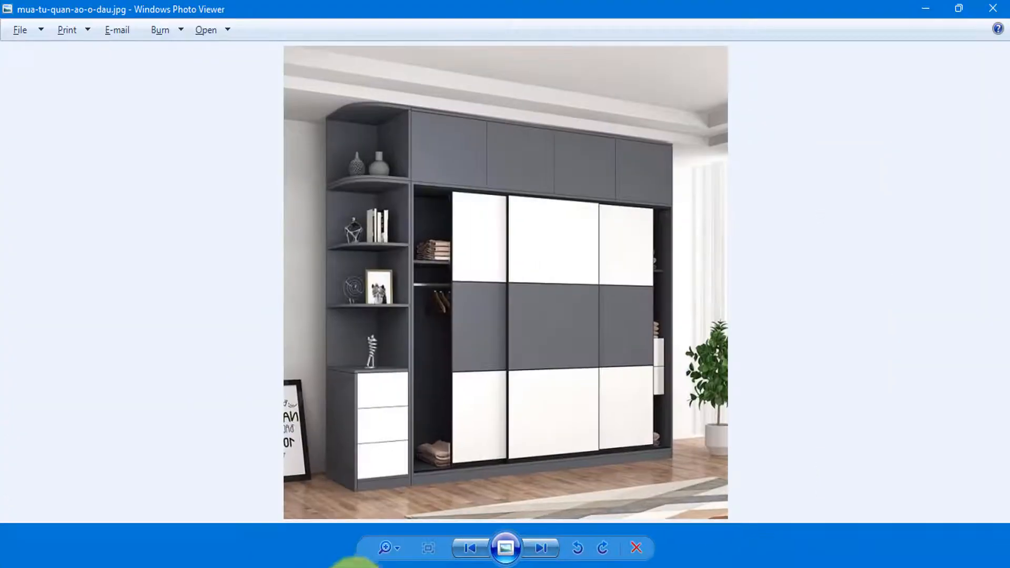
pyautogui.click(348, 566)
pyautogui.scroll(5, 289, 255)
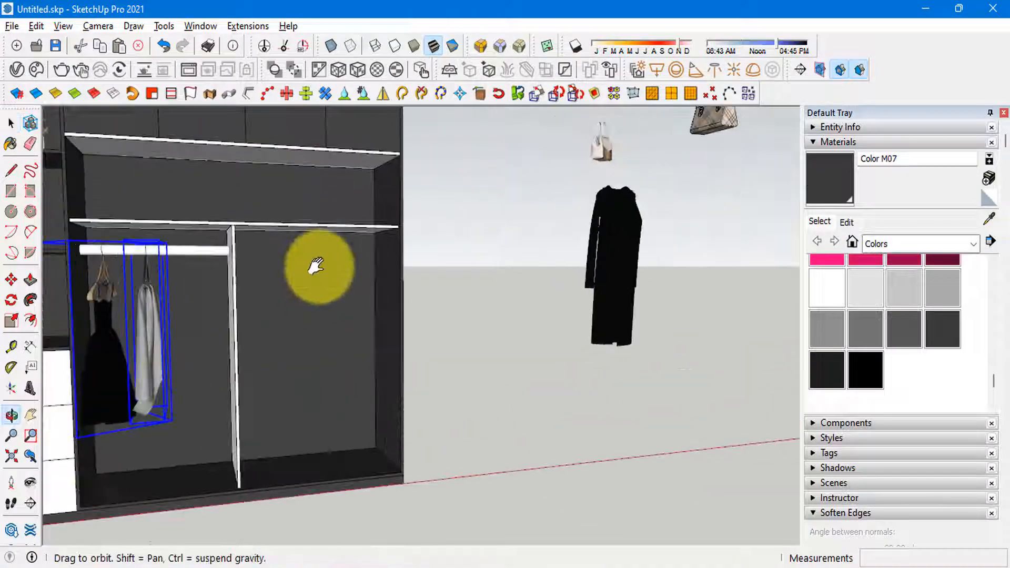
pyautogui.moveTo(289, 254); pyautogui.dragTo(420, 265, button='middle')
pyautogui.click(351, 215)
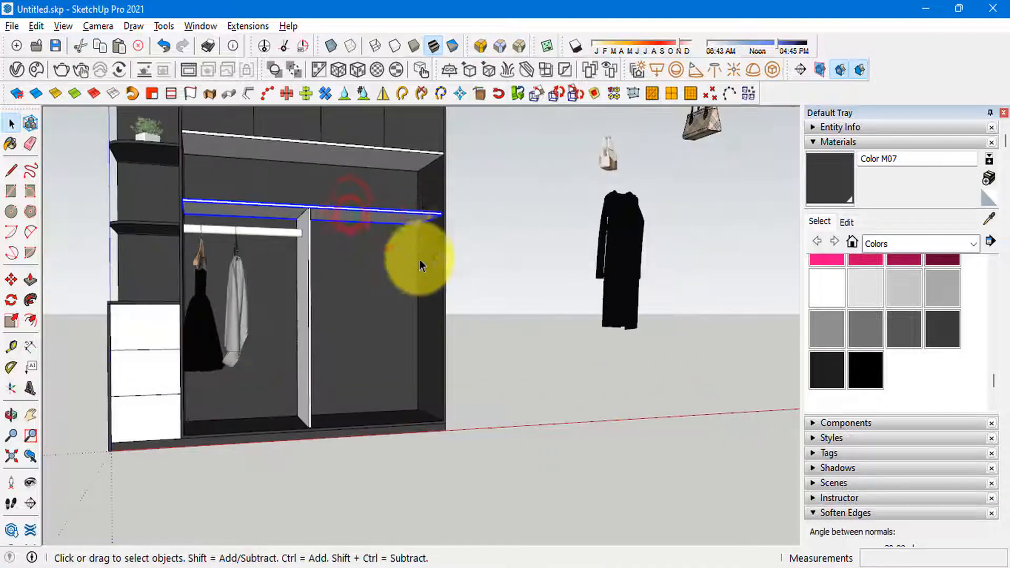
pyautogui.press('ctrl')
pyautogui.click(437, 216)
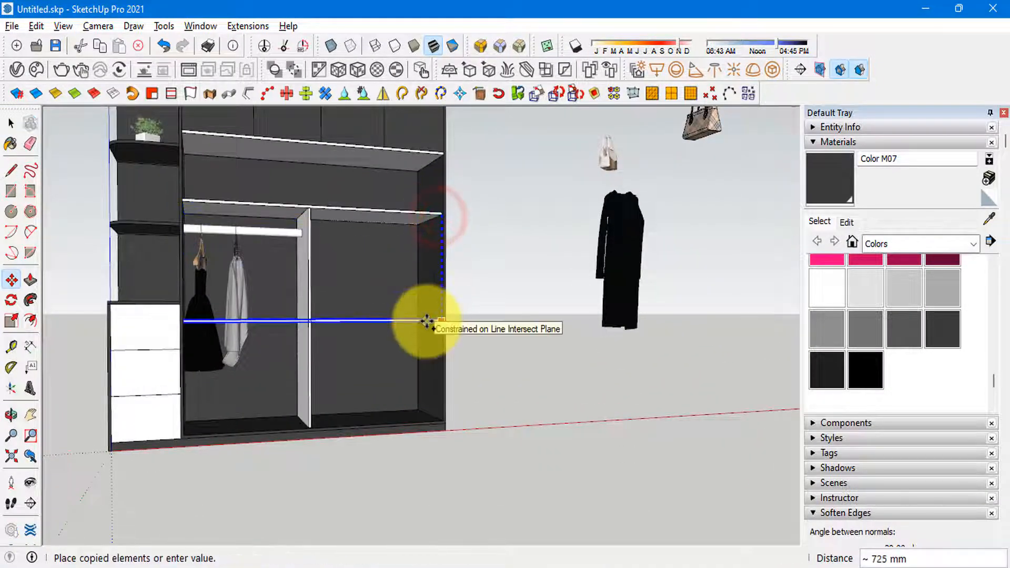
pyautogui.click(425, 322)
pyautogui.press('space')
# Step: Shorten the copied interior shelf so it spans only from the vertical divider to the wardrobe's outer side panel
pyautogui.scroll(3, 283, 321)
pyautogui.doubleClick(283, 320)
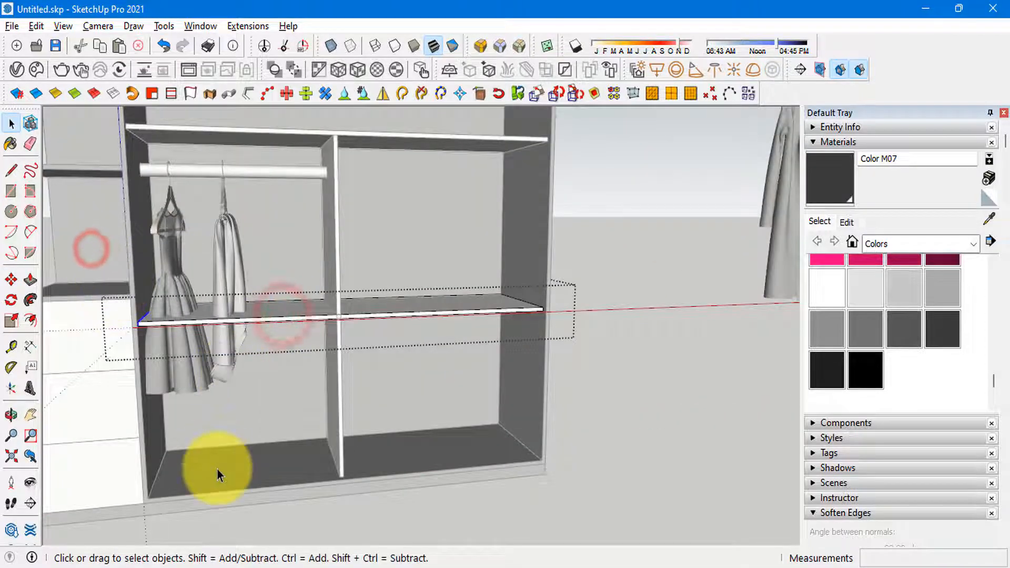
pyautogui.press('m')
pyautogui.keyDown('shift'); pyautogui.moveTo(274, 450); pyautogui.dragTo(110, 492, button='middle'); pyautogui.keyUp('shift')
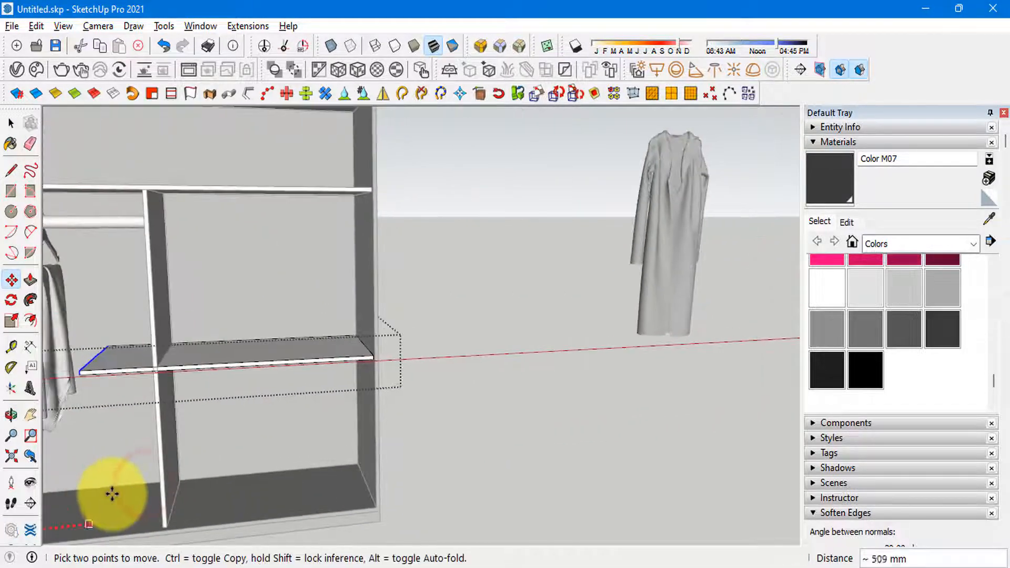
pyautogui.click(174, 505)
pyautogui.press('space')
# Step: Delete the leftover long black garment from the loose clothing models beside the wardrobe
pyautogui.scroll(-1, 345, 332)
pyautogui.moveTo(367, 414); pyautogui.dragTo(385, 336, button='middle')
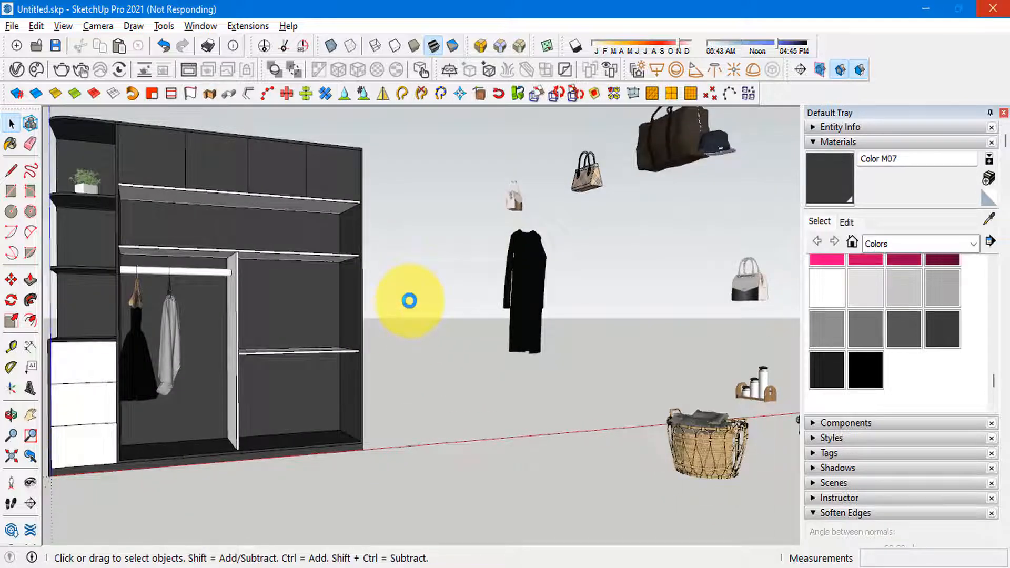
pyautogui.scroll(-3, 426, 278)
pyautogui.moveTo(526, 292); pyautogui.dragTo(538, 330, button='middle')
pyautogui.scroll(-1, 554, 295)
pyautogui.scroll(2, 504, 275)
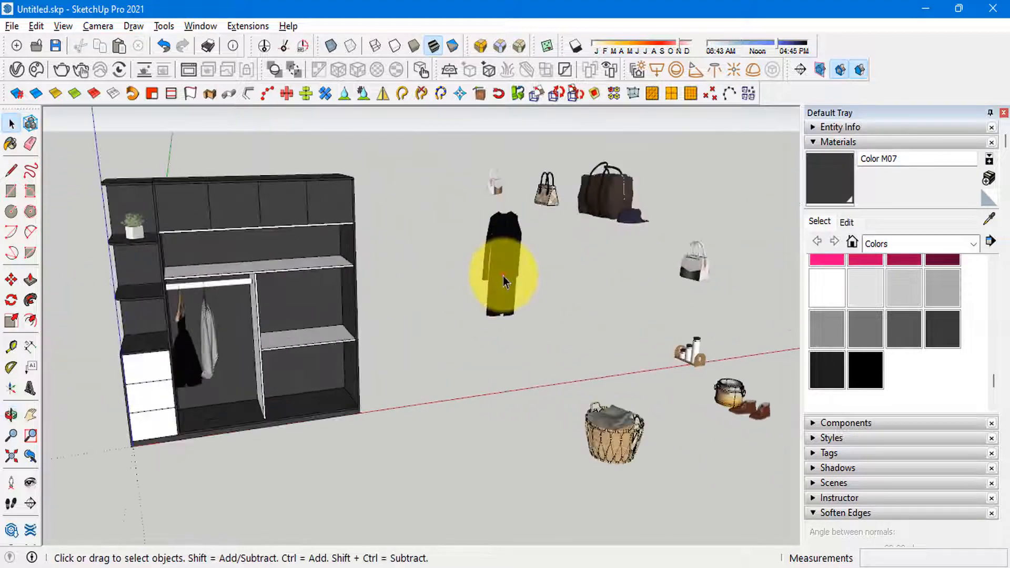
pyautogui.moveTo(503, 281); pyautogui.dragTo(759, 251, button='middle')
pyautogui.moveTo(562, 304); pyautogui.dragTo(684, 295, button='middle')
# Step: Move the pair of white and grey handbags from the loose models onto the top of the side drawer unit
pyautogui.scroll(2, 595, 239)
pyautogui.click(622, 224)
pyautogui.scroll(-2, 639, 229)
pyautogui.scroll(-2, 587, 282)
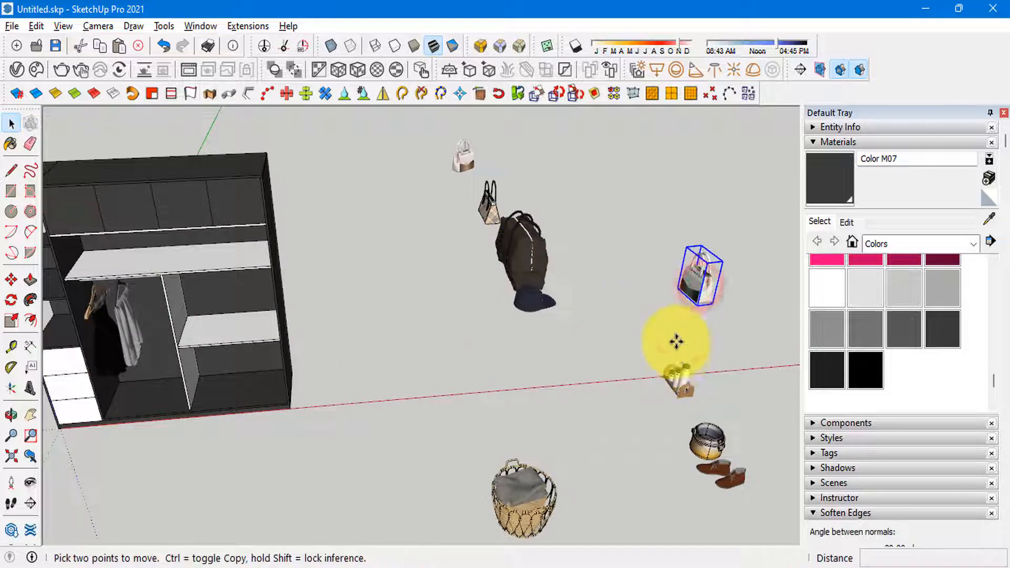
pyautogui.scroll(1, 678, 337)
pyautogui.click(693, 297)
pyautogui.scroll(-3, 568, 298)
pyautogui.moveTo(405, 293); pyautogui.dragTo(489, 316, button='middle')
pyautogui.scroll(2, 252, 369)
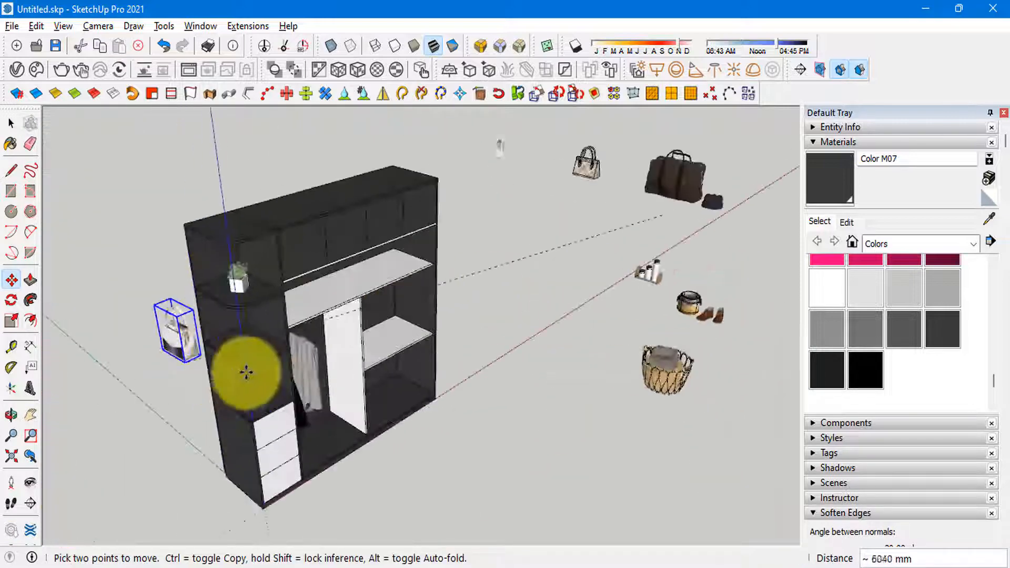
pyautogui.scroll(5, 246, 372)
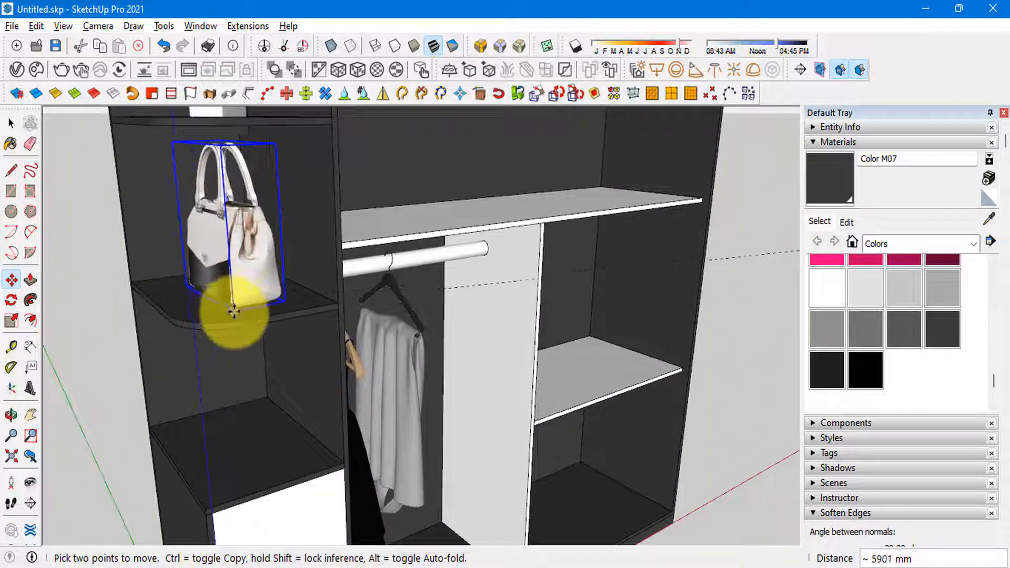
pyautogui.click(249, 476)
pyautogui.scroll(-2, 250, 463)
pyautogui.moveTo(253, 410); pyautogui.dragTo(259, 277, button='middle')
pyautogui.press('space')
pyautogui.scroll(-5, 98, 247)
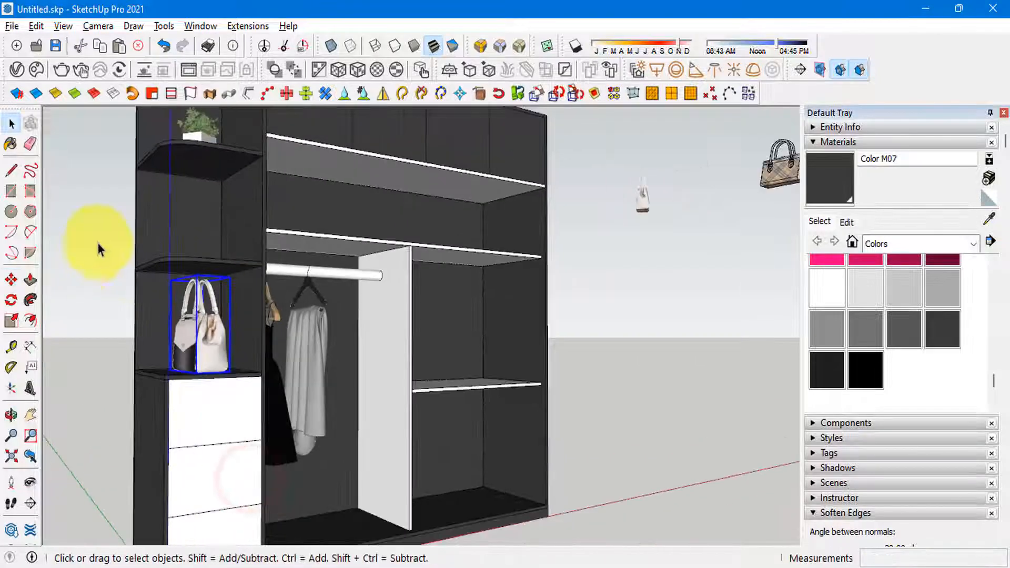
# Step: Move the wicker laundry basket about 3155 mm onto the floor of the compartment below the short shelf
pyautogui.moveTo(526, 269); pyautogui.dragTo(368, 334, button='middle')
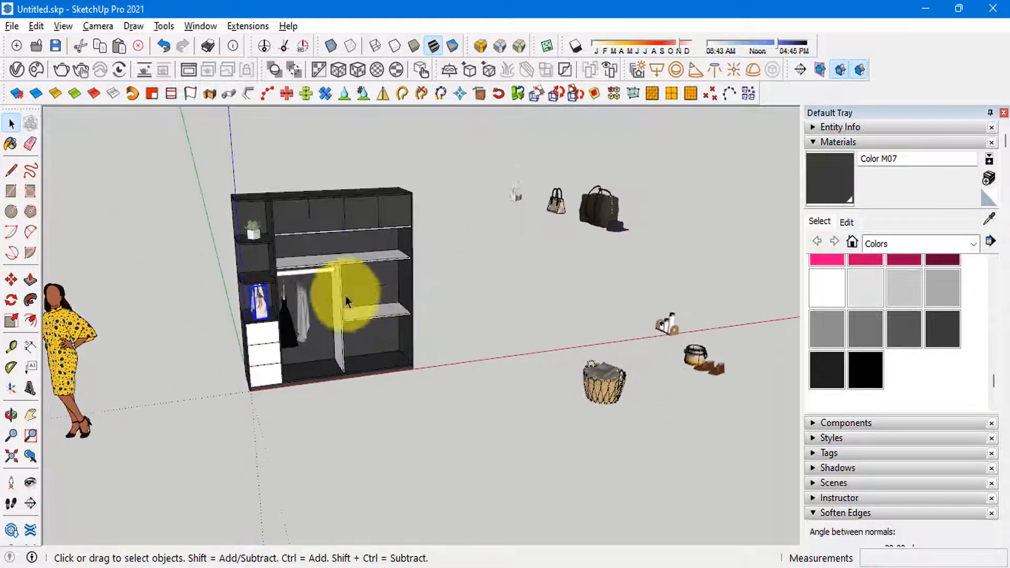
pyautogui.scroll(3, 631, 379)
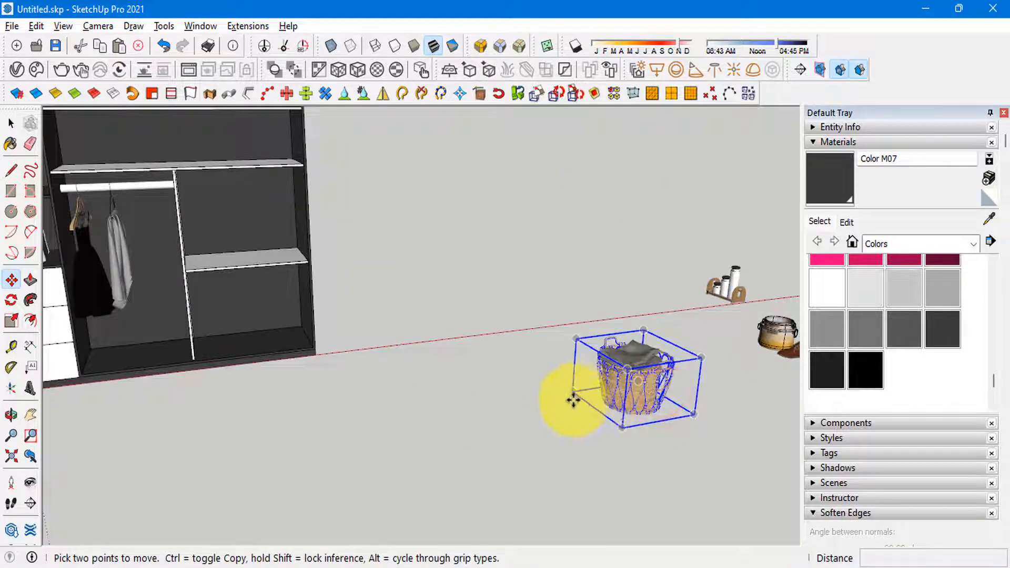
pyautogui.moveTo(574, 401); pyautogui.dragTo(188, 348)
pyautogui.scroll(4, 218, 338)
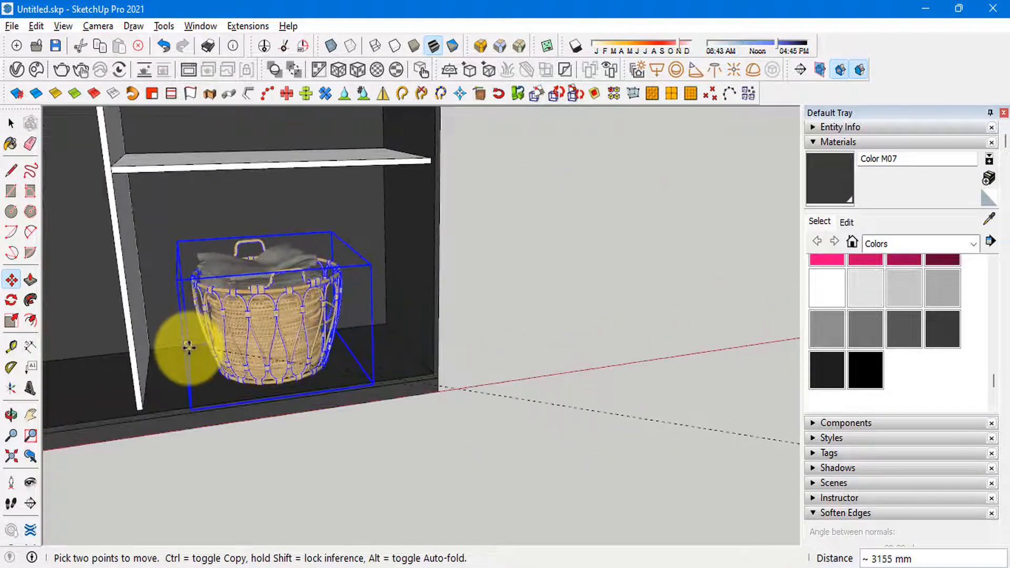
pyautogui.click(189, 348)
# Step: Shift the laundry basket within its compartment closer to the wardrobe's outer side panel
pyautogui.scroll(-2, 362, 312)
pyautogui.moveTo(399, 309); pyautogui.dragTo(302, 408, button='middle')
pyautogui.press('space')
pyautogui.scroll(2, 231, 377)
pyautogui.press('m')
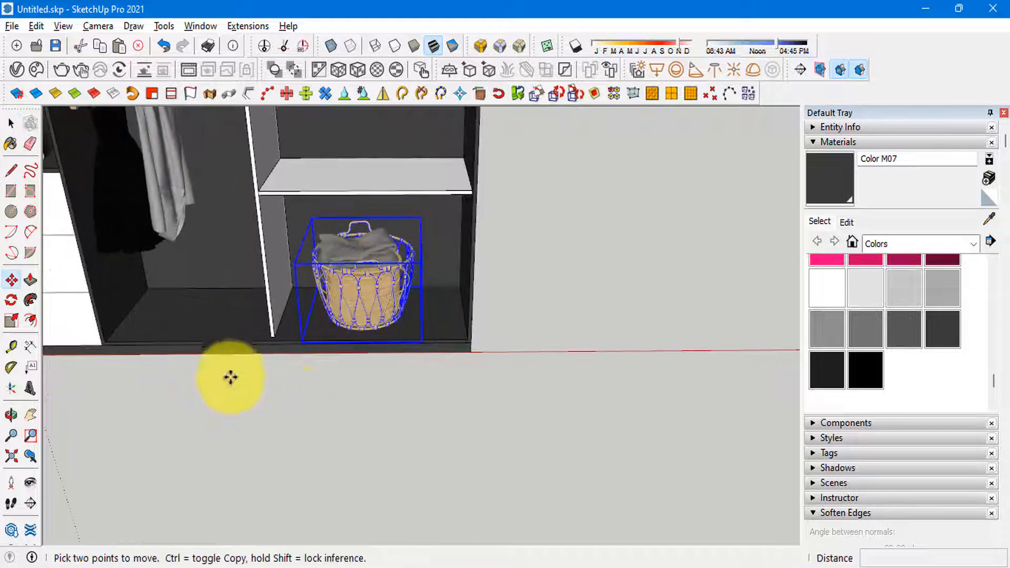
pyautogui.click(347, 403)
pyautogui.press('space')
# Step: Move the brown shoes about 4879 mm from the loose models into the compartment beside the laundry basket
pyautogui.scroll(-6, 260, 322)
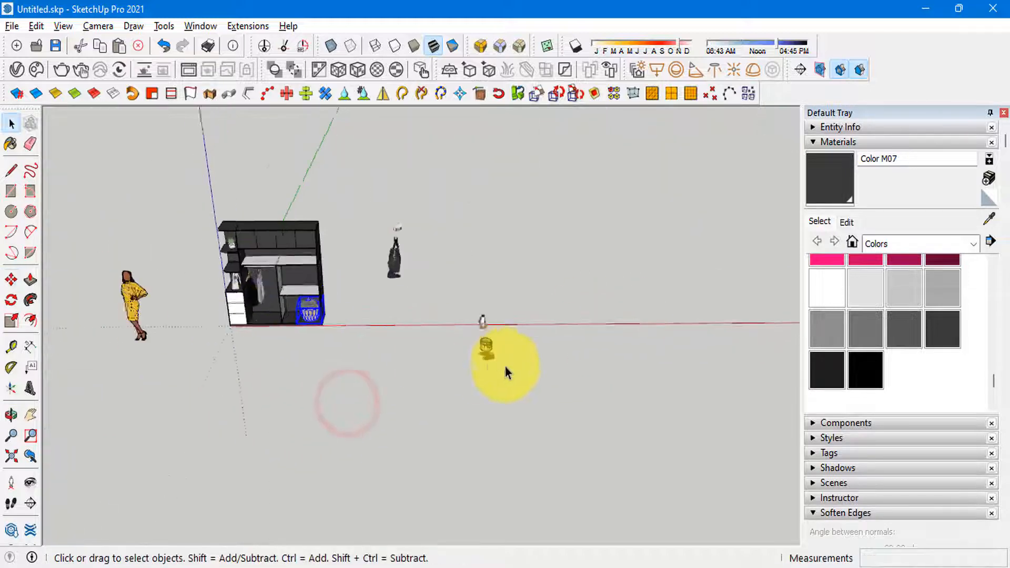
pyautogui.scroll(6, 487, 350)
pyautogui.moveTo(477, 343); pyautogui.dragTo(504, 357, button='middle')
pyautogui.press('m')
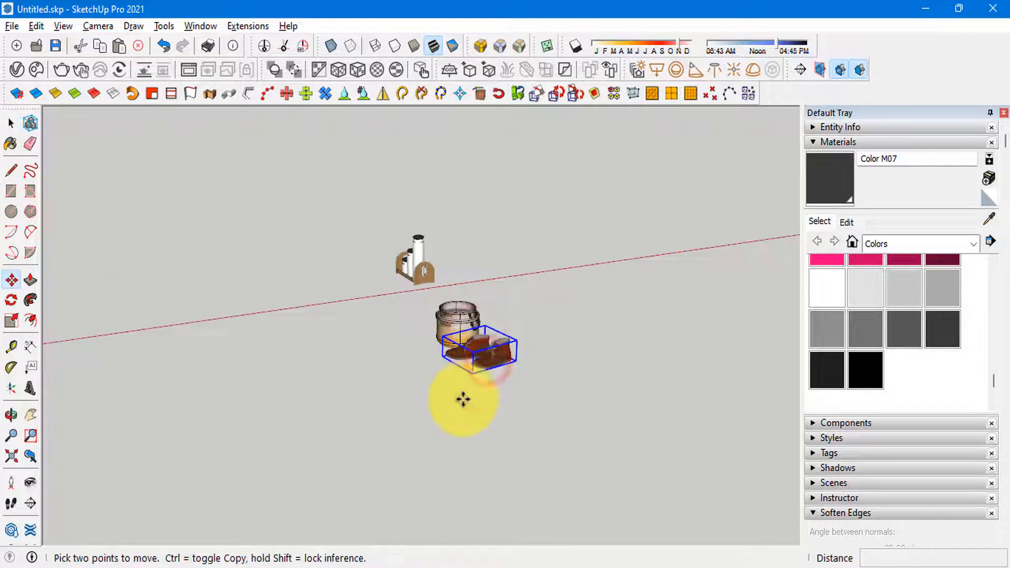
pyautogui.click(478, 368)
pyautogui.scroll(-3, 687, 334)
pyautogui.scroll(5, 158, 376)
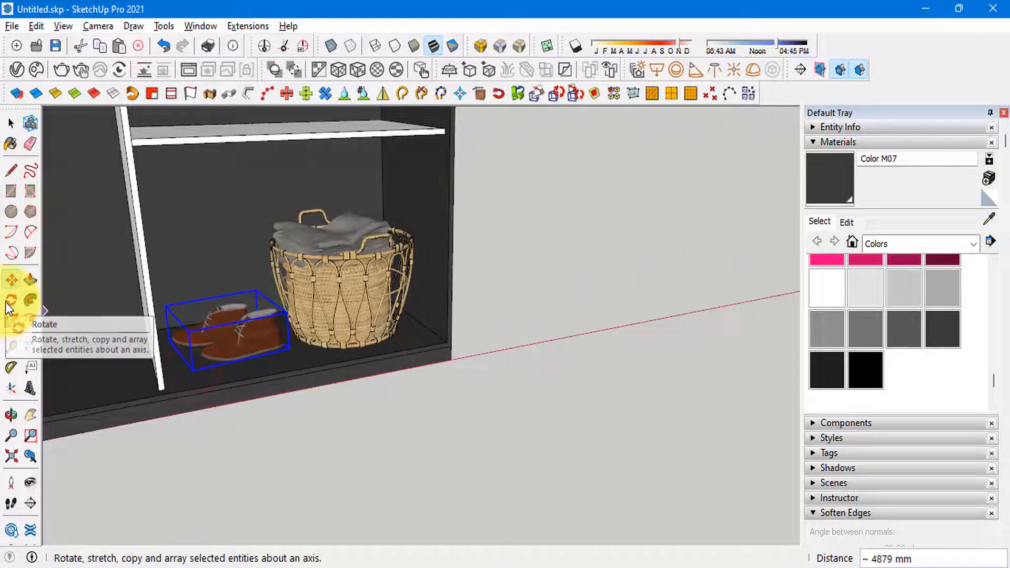
# Step: Raise the brown shoes from the compartment floor onto the short shelf above the laundry basket
pyautogui.scroll(2, 368, 395)
pyautogui.click(319, 393)
pyautogui.click(239, 386)
pyautogui.scroll(-2, 316, 452)
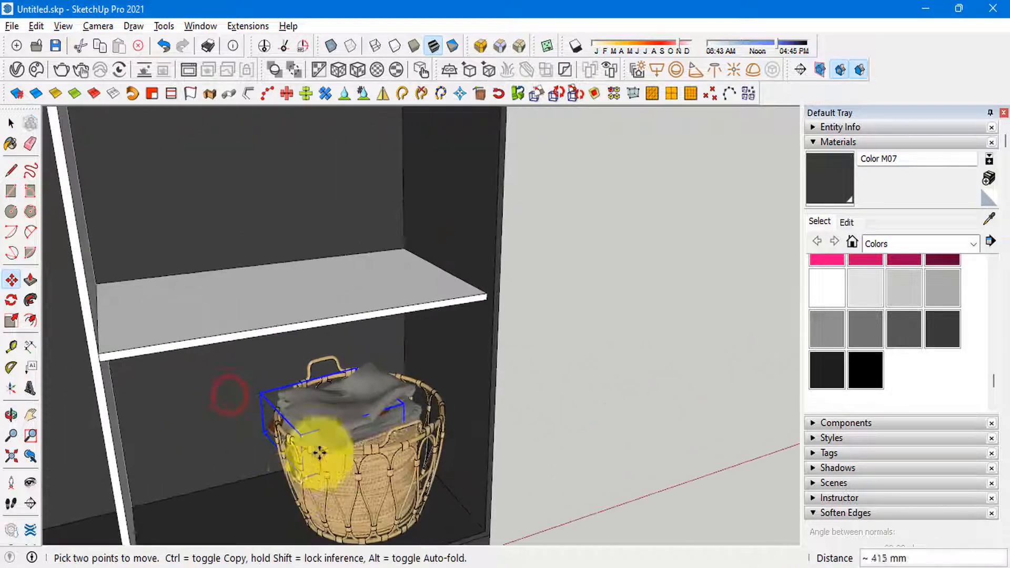
pyautogui.scroll(3, 350, 308)
pyautogui.press('space')
# Step: Move the wooden bottle rack about 5919 mm onto the curved side shelf between the plant and the handbags
pyautogui.scroll(-8, 232, 305)
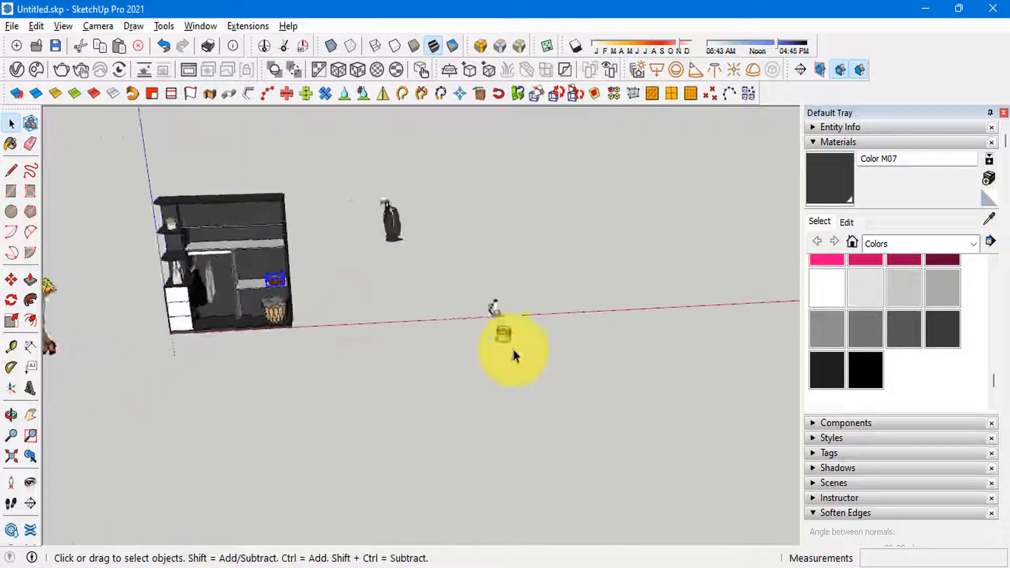
pyautogui.scroll(8, 499, 326)
pyautogui.click(492, 335)
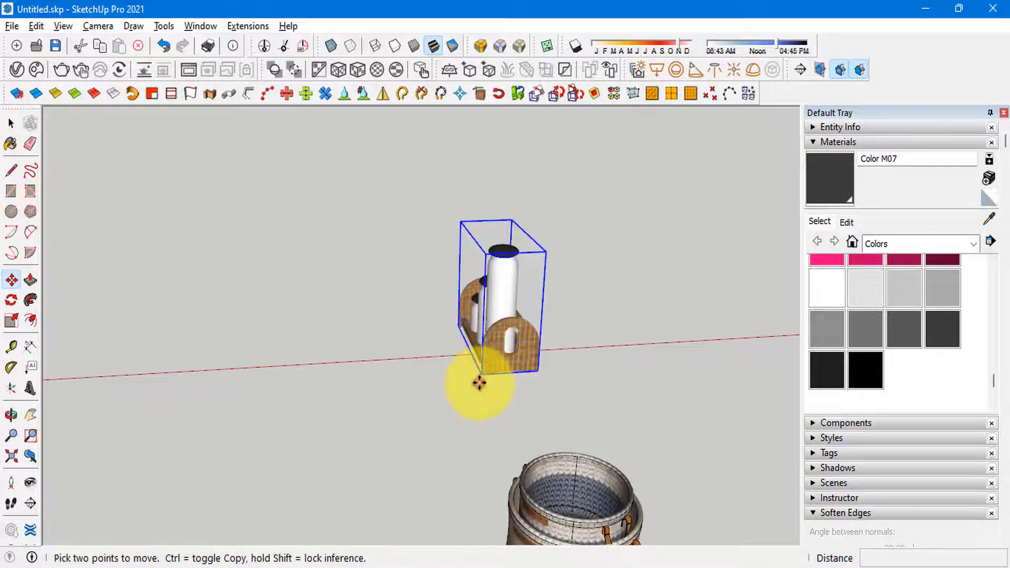
pyautogui.click(479, 383)
pyautogui.scroll(-5, 531, 405)
pyautogui.scroll(8, 548, 361)
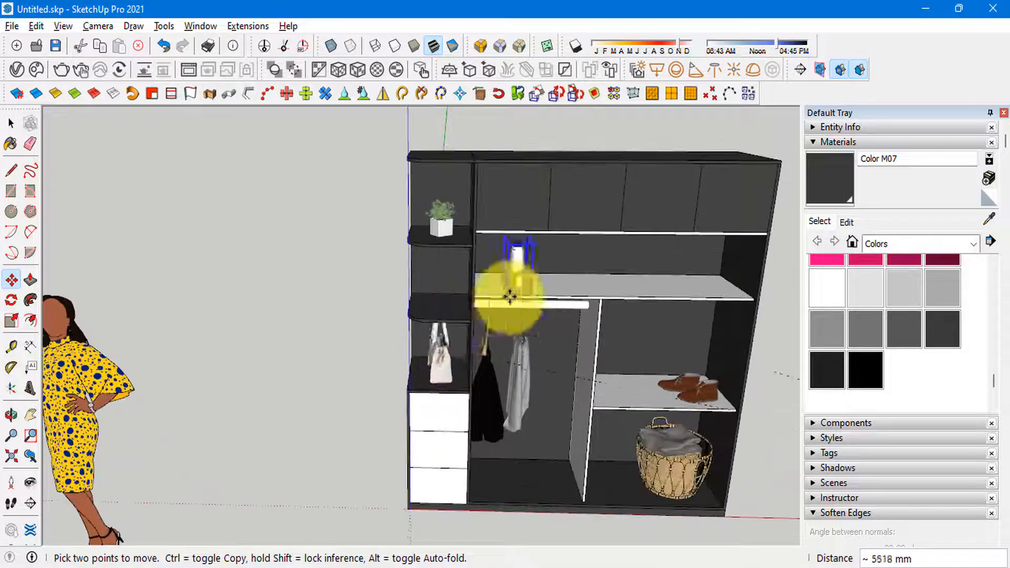
pyautogui.scroll(7, 501, 287)
pyautogui.scroll(-3, 573, 365)
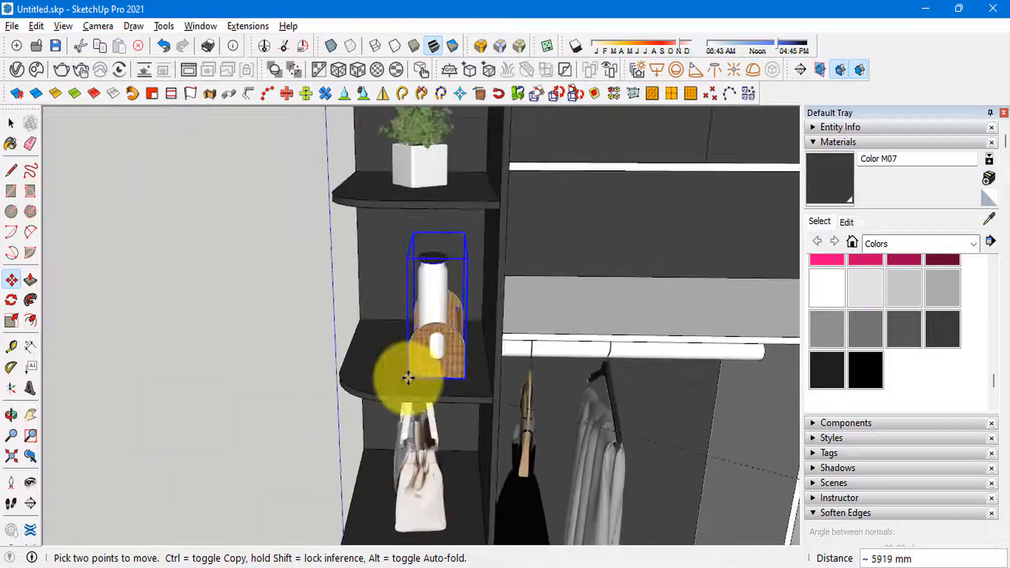
pyautogui.scroll(-4, 195, 296)
pyautogui.press('space')
pyautogui.moveTo(361, 323); pyautogui.dragTo(463, 349, button='middle')
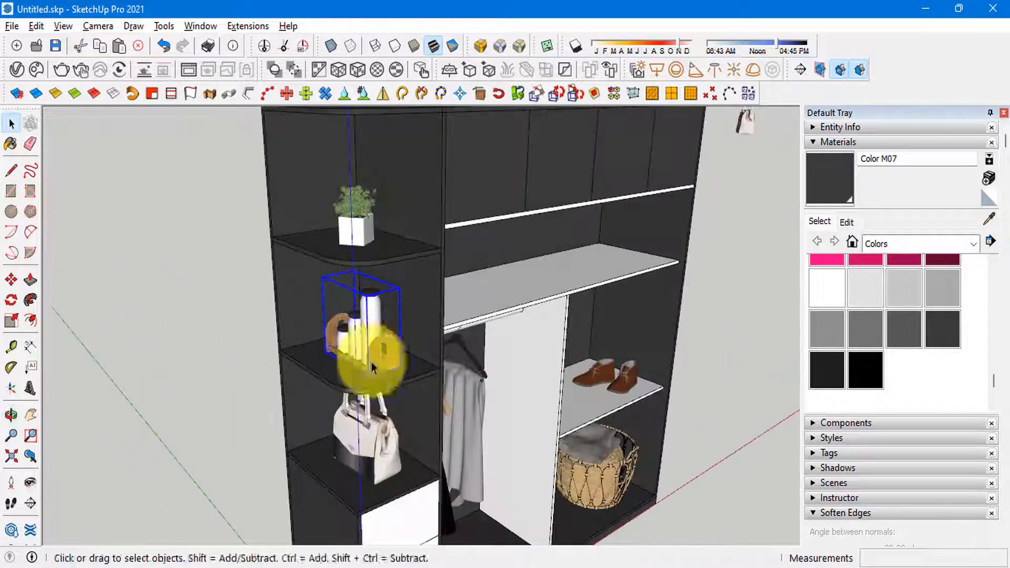
pyautogui.scroll(-5, 595, 240)
# Step: Select the brown travel bag, navy cap and checked handbag, and rotate them together to face the wardrobe's front
pyautogui.moveTo(515, 262); pyautogui.dragTo(420, 295, button='middle')
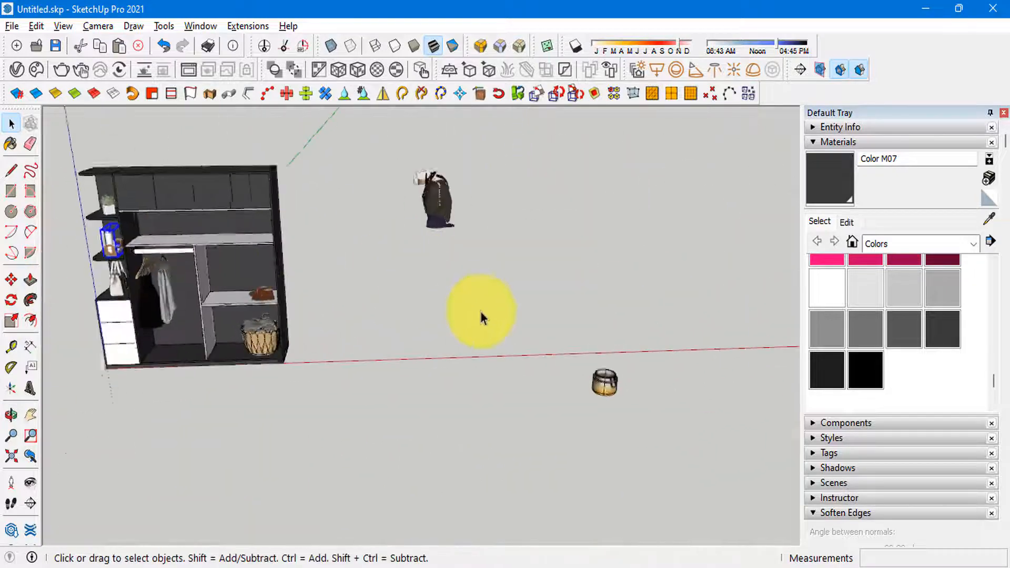
pyautogui.scroll(2, 480, 316)
pyautogui.keyDown('shift'); pyautogui.moveTo(480, 316); pyautogui.dragTo(527, 279, button='middle'); pyautogui.keyUp('shift')
pyautogui.scroll(3, 560, 246)
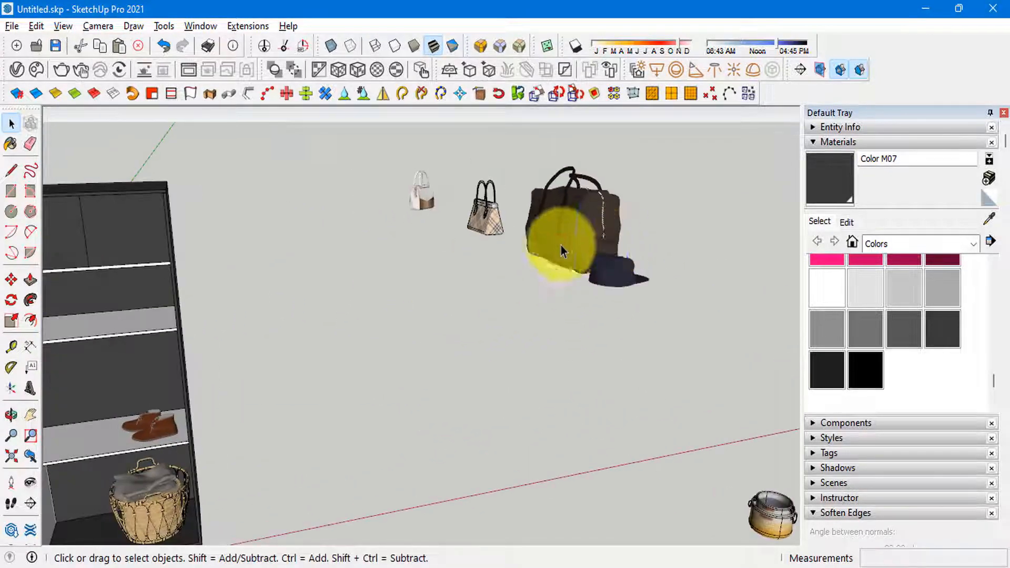
pyautogui.click(561, 246)
pyautogui.scroll(3, 561, 246)
pyautogui.keyDown('shift'); pyautogui.click(625, 295); pyautogui.keyUp('shift')
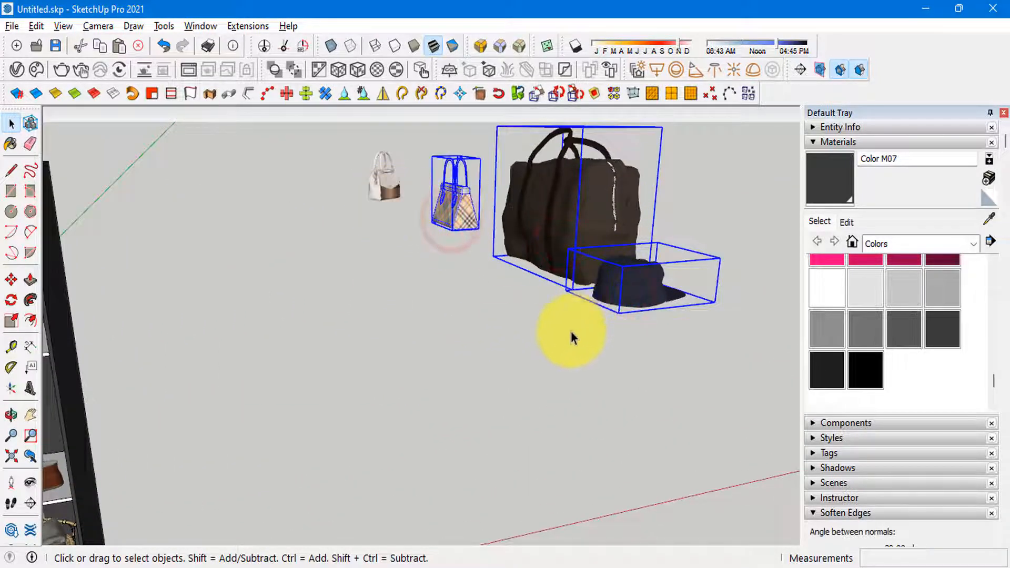
pyautogui.click(473, 348)
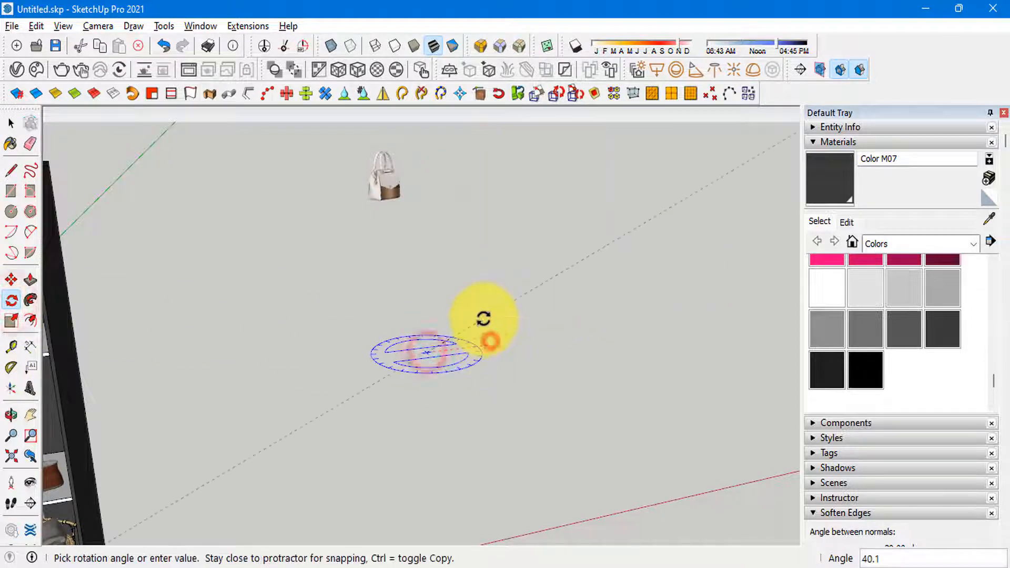
pyautogui.scroll(-5, 368, 342)
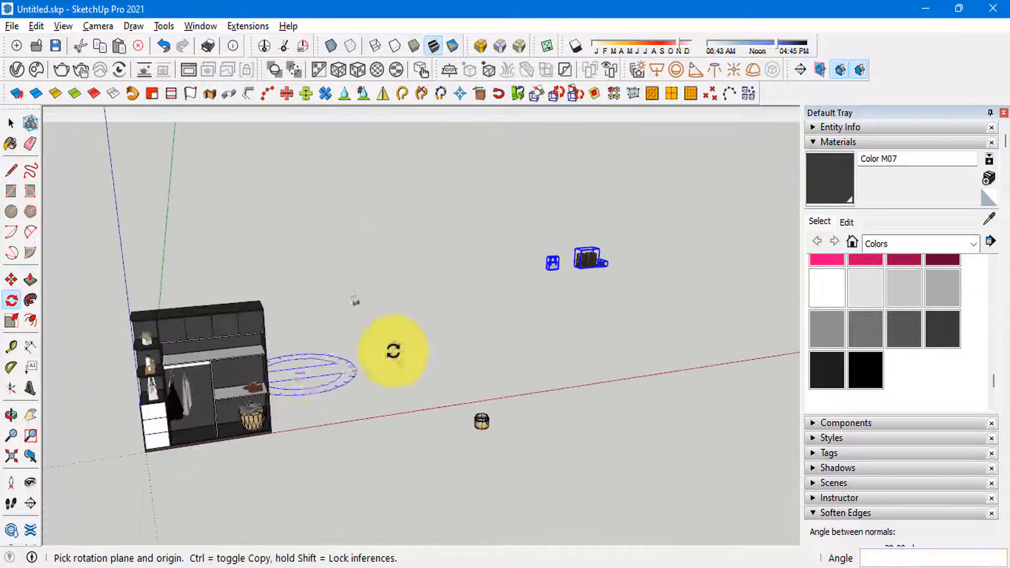
pyautogui.press('space')
pyautogui.scroll(3, 565, 284)
pyautogui.press('m')
pyautogui.click(566, 256)
pyautogui.scroll(-2, 796, 254)
pyautogui.scroll(2, 144, 368)
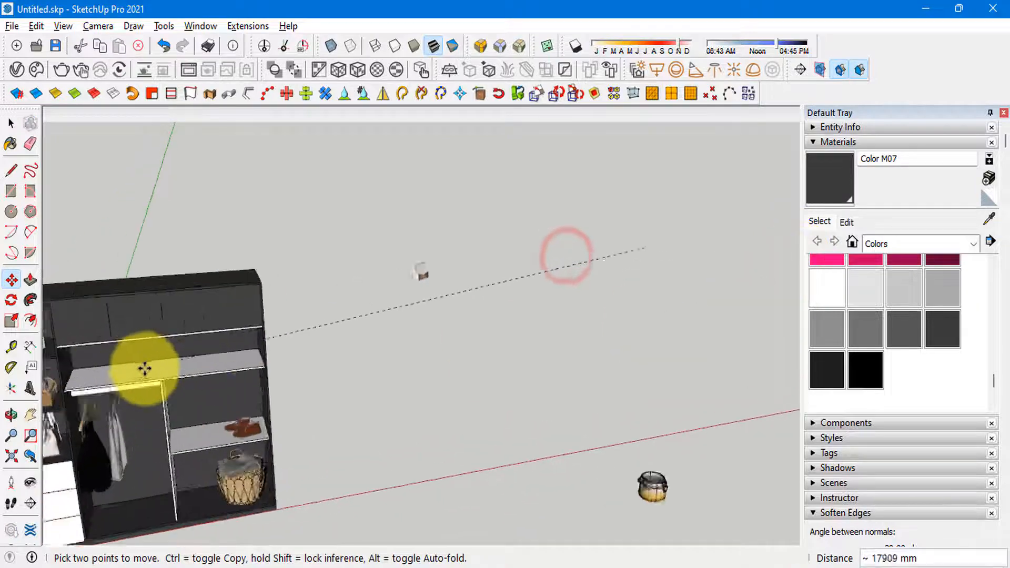
pyautogui.keyDown('shift'); pyautogui.moveTo(144, 367); pyautogui.dragTo(410, 304, button='middle'); pyautogui.keyUp('shift')
pyautogui.scroll(6, 377, 314)
pyautogui.scroll(-3, 316, 344)
pyautogui.scroll(-2, 316, 343)
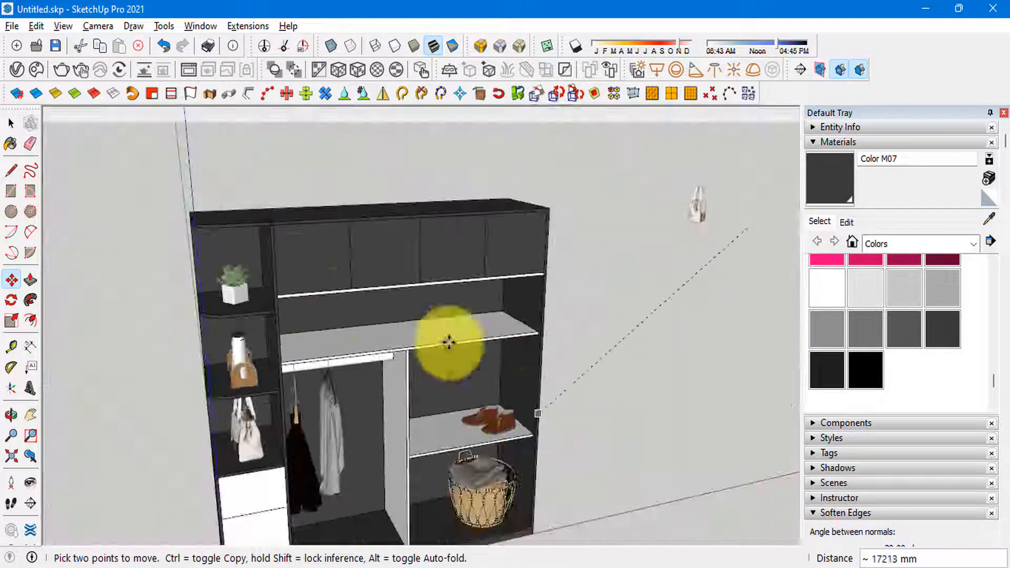
pyautogui.scroll(-5, 363, 368)
pyautogui.press('space')
# Step: Move the travel bag, cap and checked handbag together about 9297 mm onto the long shelf above the hanging rod
pyautogui.scroll(3, 642, 287)
pyautogui.press('m')
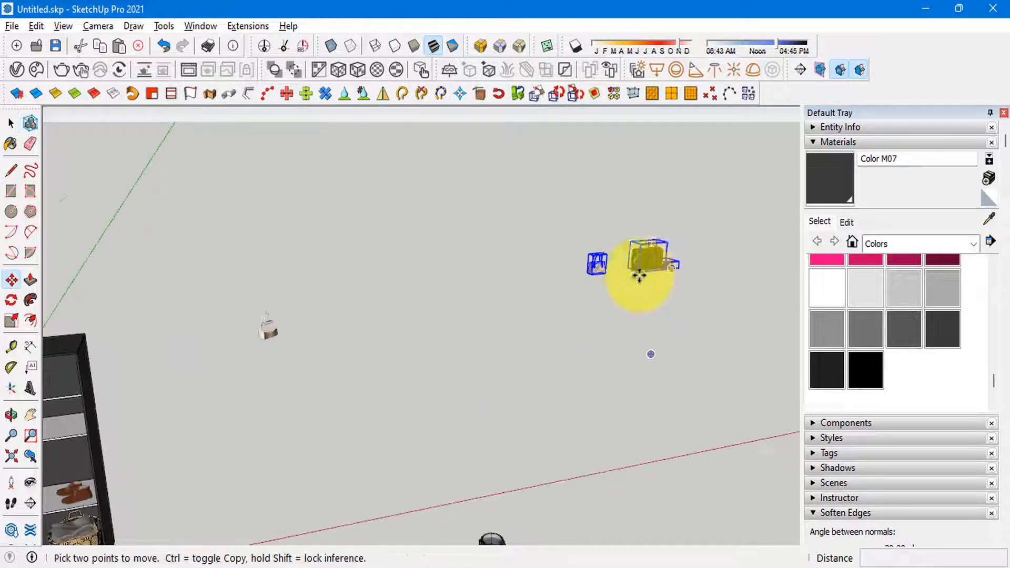
pyautogui.scroll(3, 637, 280)
pyautogui.click(640, 267)
pyautogui.scroll(-4, 663, 258)
pyautogui.scroll(10, 337, 326)
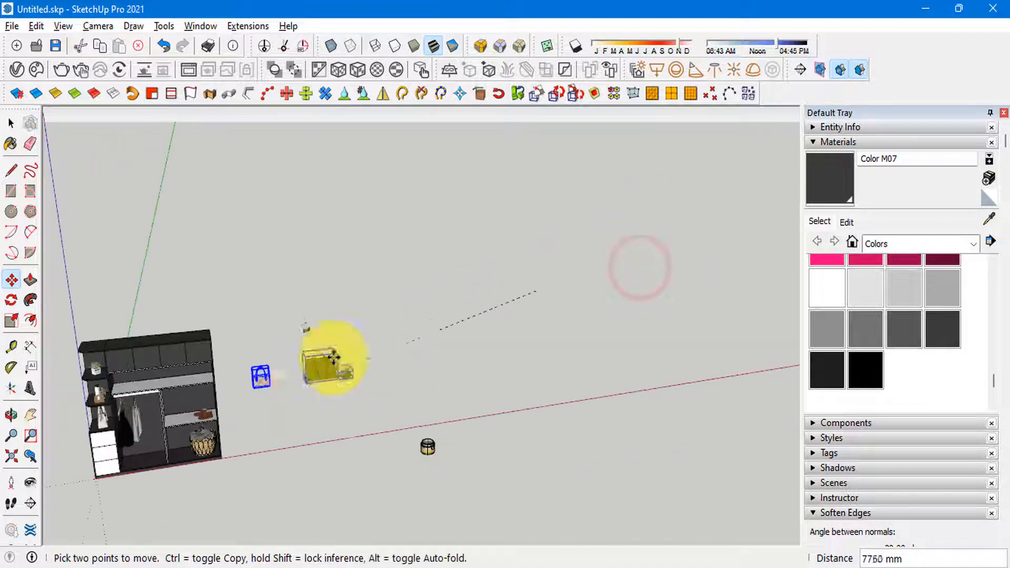
pyautogui.scroll(3, 315, 315)
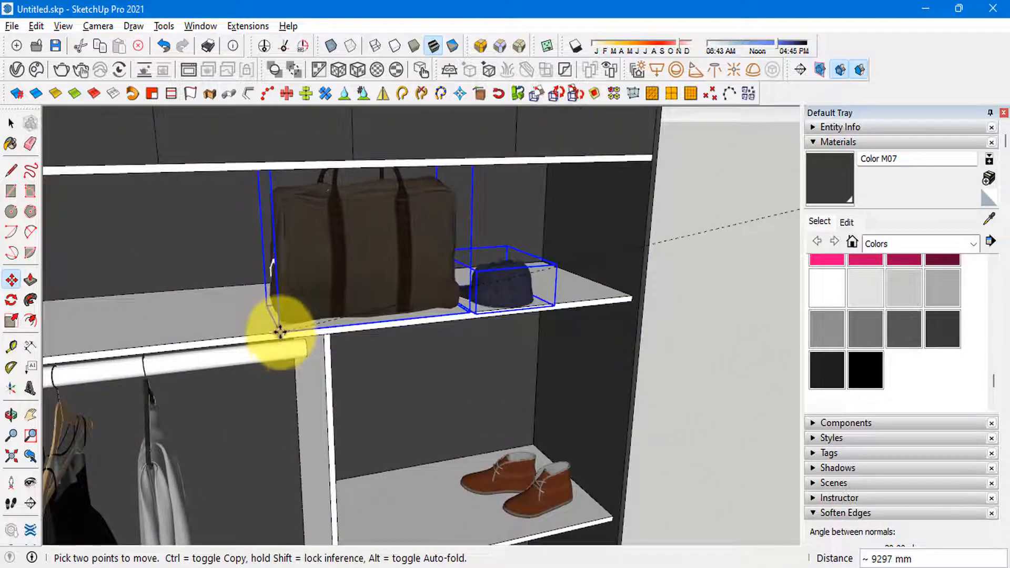
pyautogui.click(280, 329)
pyautogui.scroll(-6, 462, 316)
pyautogui.press('space')
# Step: Slide the checked handbag out of the partition so it stands fully on the long shelf above the hanging rod
pyautogui.scroll(3, 208, 327)
pyautogui.scroll(1, 208, 333)
pyautogui.click(208, 333)
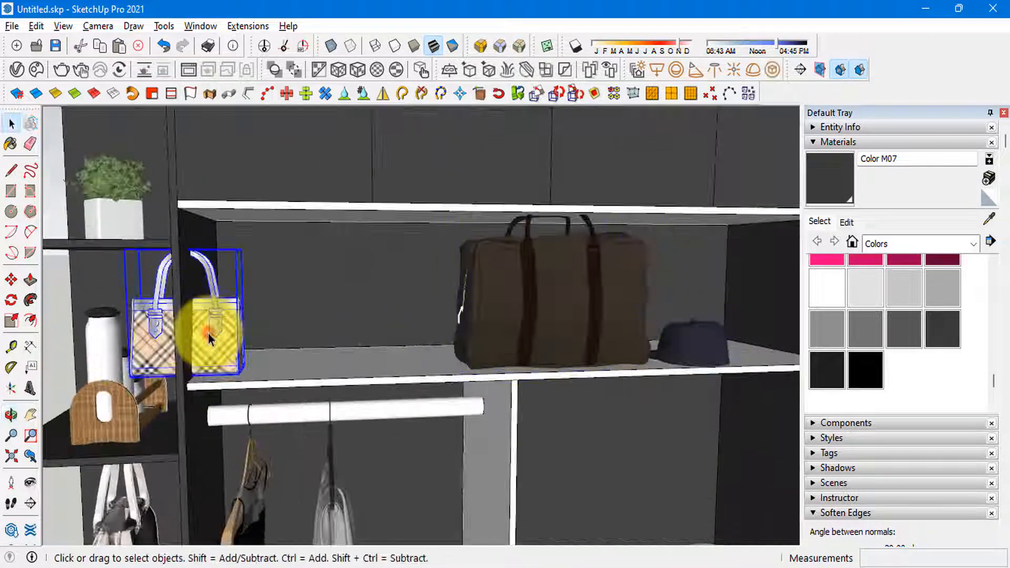
pyautogui.press('m')
pyautogui.scroll(2, 259, 361)
pyautogui.click(259, 361)
pyautogui.click(363, 366)
pyautogui.scroll(-4, 112, 315)
pyautogui.scroll(-2, 491, 316)
pyautogui.press('space')
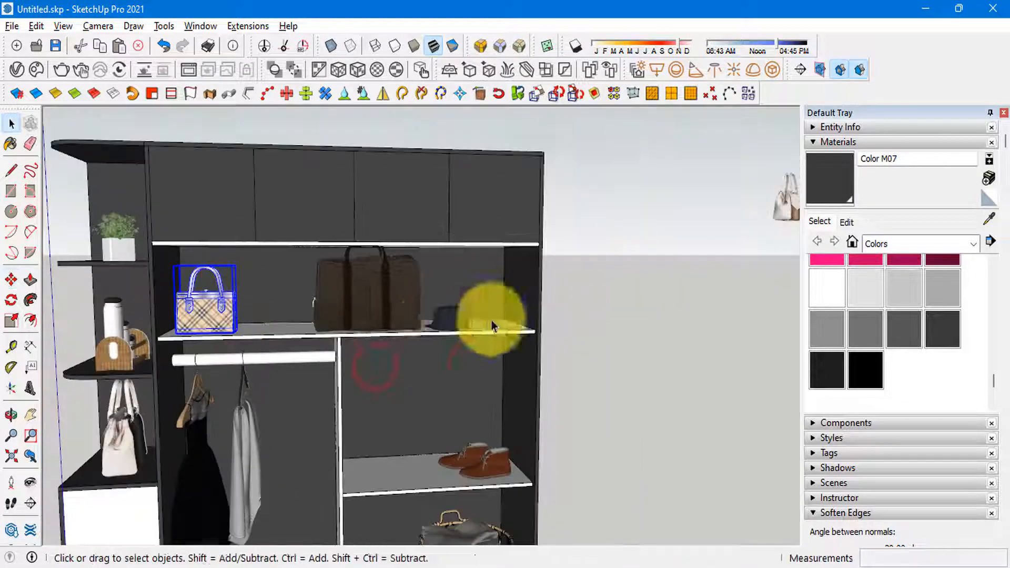
# Step: Delete the brown travel bag and slide the navy cap 239 mm along the shelf toward the outer side panel
pyautogui.scroll(2, 445, 315)
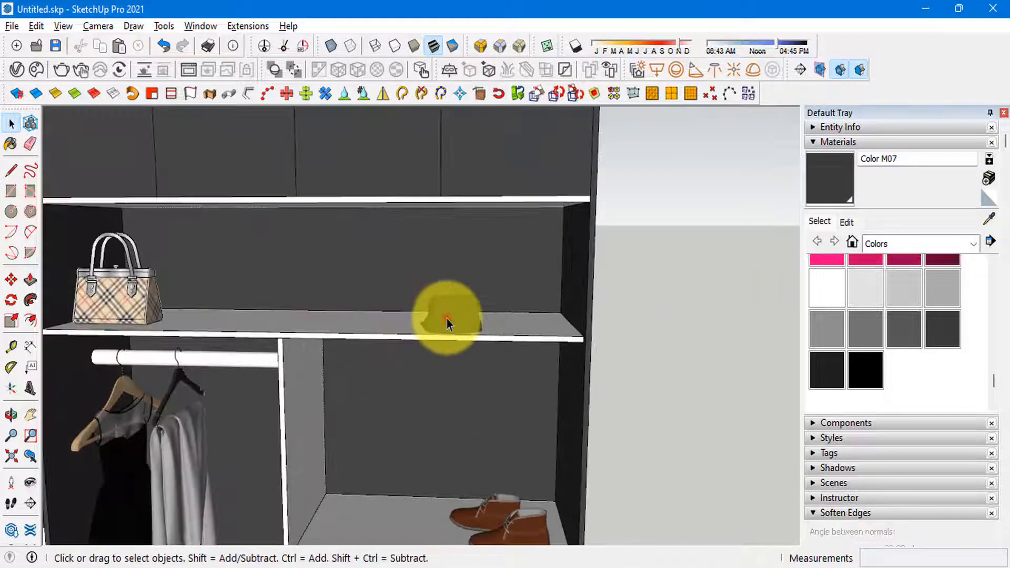
pyautogui.click(447, 319)
pyautogui.press('m')
pyautogui.scroll(1, 272, 335)
pyautogui.click(272, 333)
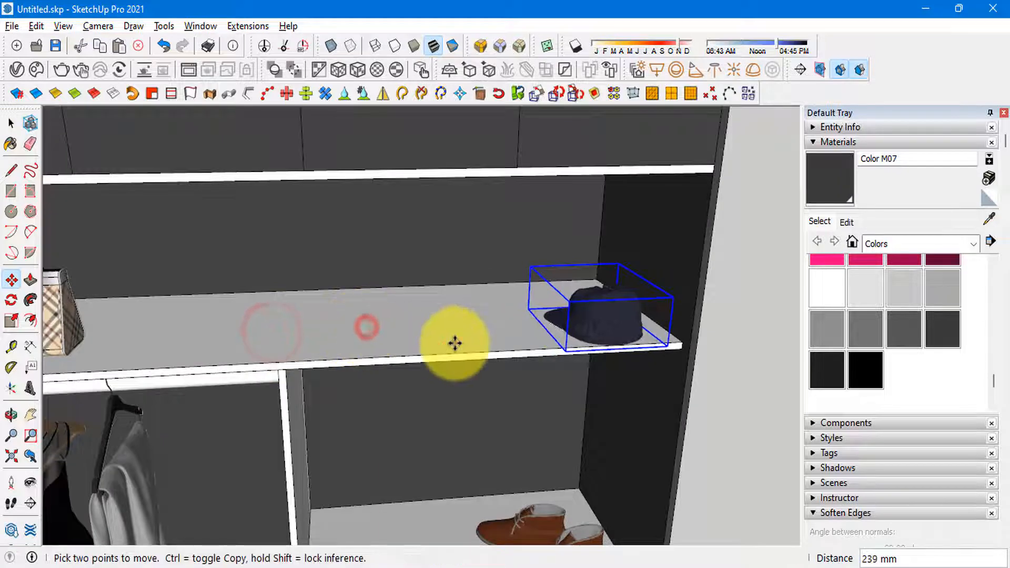
# Step: Move the separate cream-and-brown handbag 5200 mm to the front of the wardrobe
pyautogui.click(450, 328)
pyautogui.press('space')
pyautogui.scroll(-7, 223, 220)
pyautogui.scroll(-1, 453, 215)
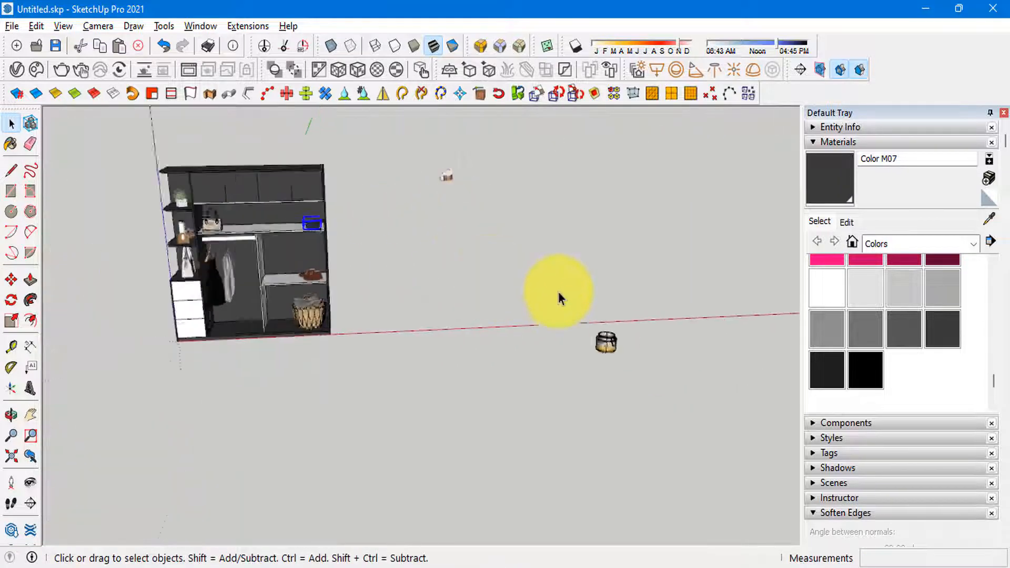
pyautogui.scroll(1, 558, 292)
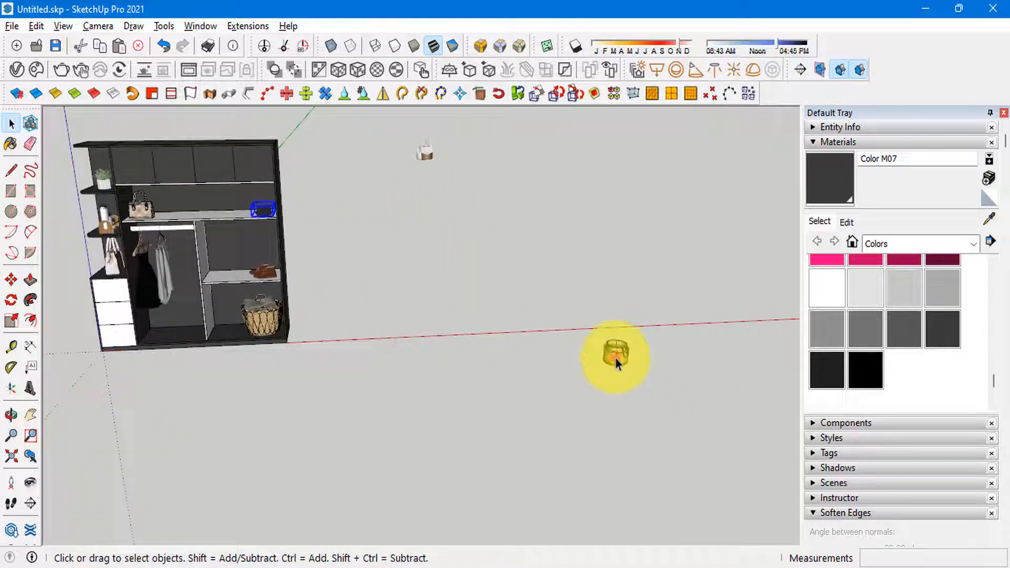
pyautogui.click(424, 156)
pyautogui.scroll(2, 190, 308)
pyautogui.moveTo(189, 309); pyautogui.dragTo(390, 267, button='middle')
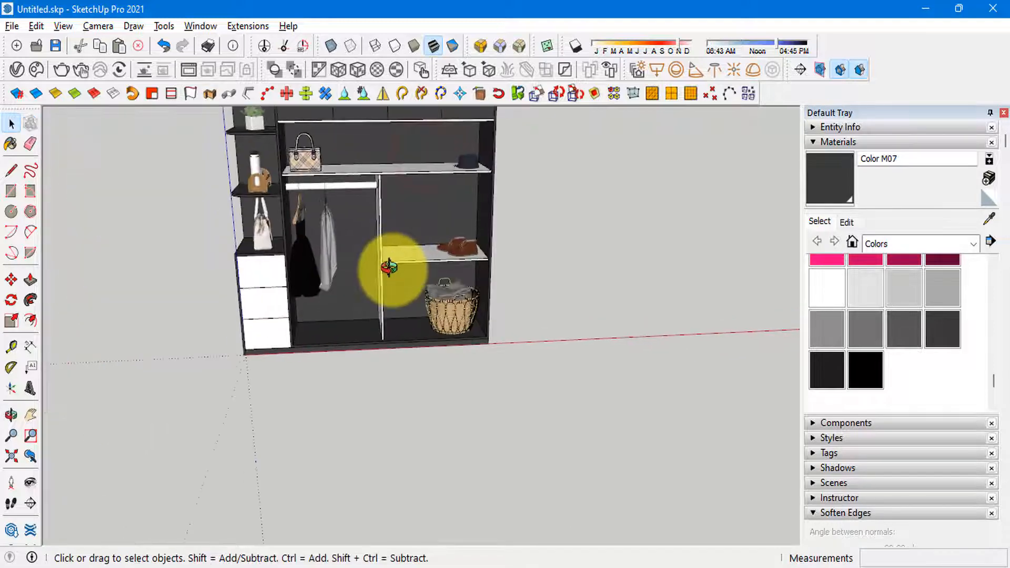
pyautogui.scroll(-1, 390, 267)
pyautogui.press('m')
pyautogui.scroll(1, 592, 140)
pyautogui.scroll(3, 269, 376)
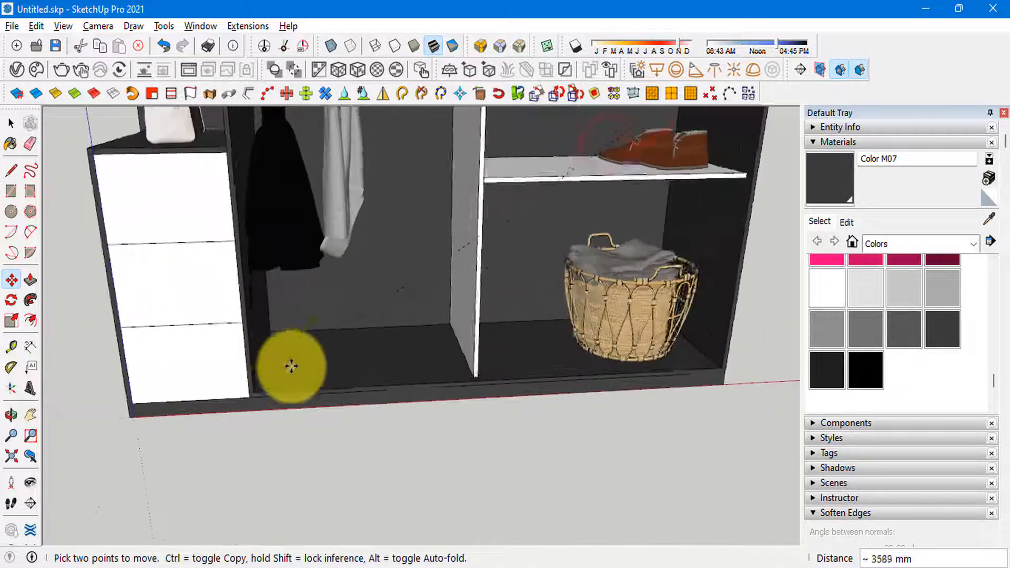
pyautogui.scroll(-3, 264, 356)
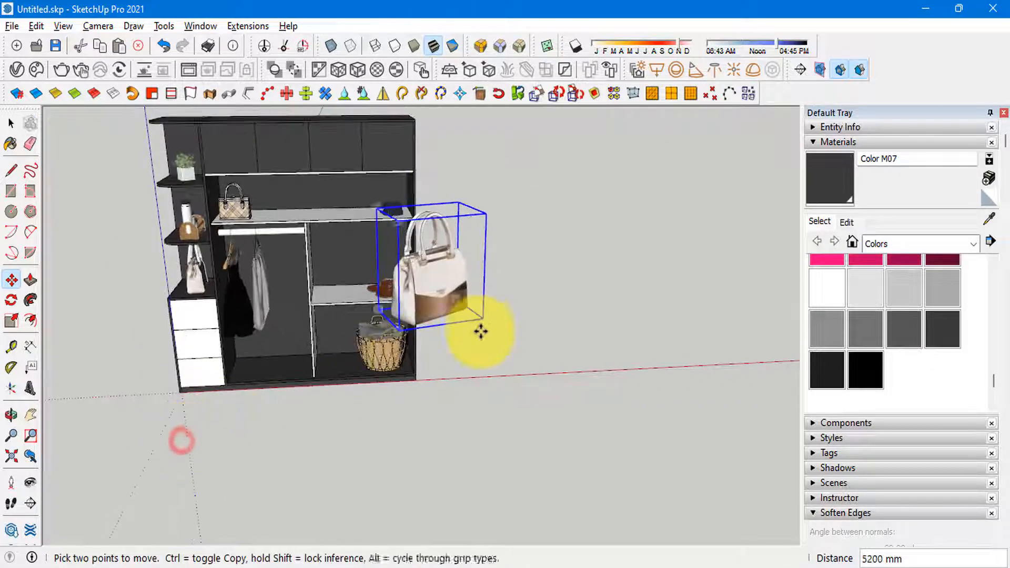
# Step: Place the cream-and-brown handbag on the wardrobe floor below the hanging black dress, beside the drawer unit
pyautogui.click(481, 321)
pyautogui.click(258, 373)
pyautogui.press('space')
pyautogui.scroll(4, 234, 380)
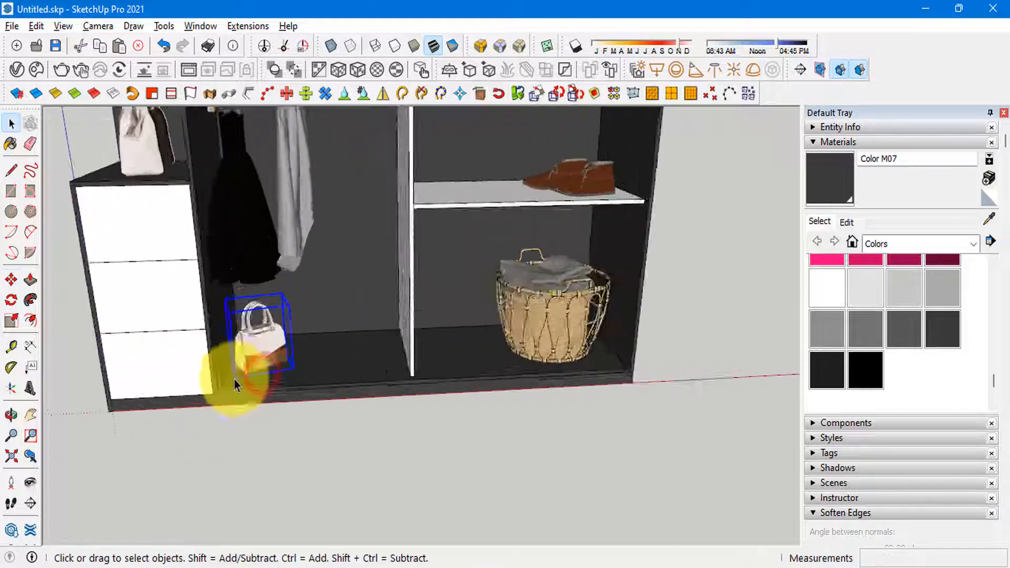
# Step: Unhide the sliding doors in front of the wardrobe interior
pyautogui.scroll(-2, 235, 380)
pyautogui.scroll(-4, 340, 417)
pyautogui.hotkey('shift', 'h')
pyautogui.scroll(8, 418, 300)
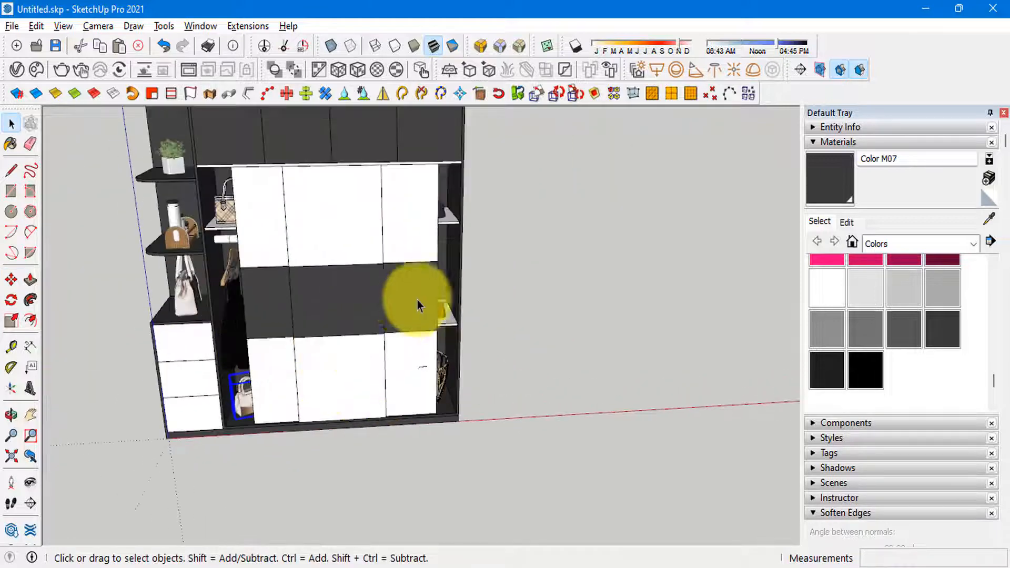
# Step: Slide the brown shoes slightly along their shelf toward the outer side panel, so they show past the closed sliding doors
pyautogui.click(434, 310)
pyautogui.press('m')
pyautogui.scroll(2, 321, 431)
pyautogui.click(297, 423)
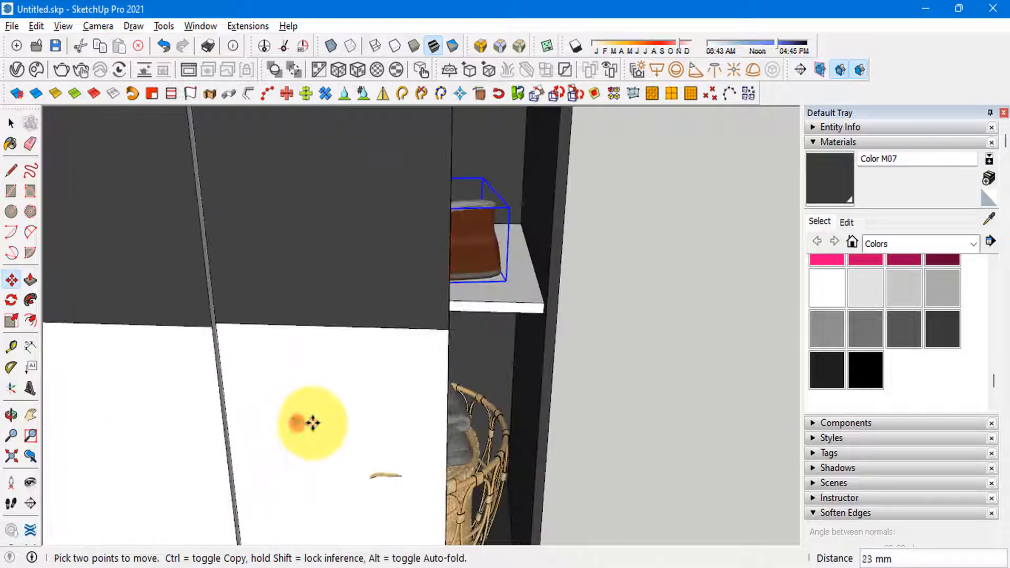
pyautogui.click(327, 422)
pyautogui.press('space')
pyautogui.scroll(-6, 621, 300)
pyautogui.moveTo(514, 306); pyautogui.dragTo(503, 211, button='middle')
pyautogui.scroll(-2, 349, 383)
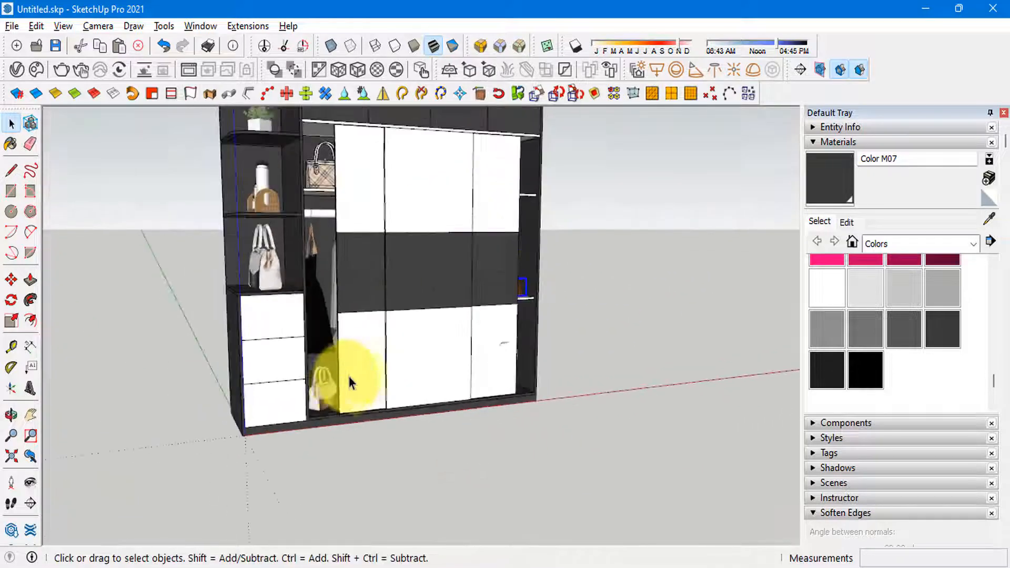
pyautogui.moveTo(332, 234); pyautogui.dragTo(253, 301, button='middle')
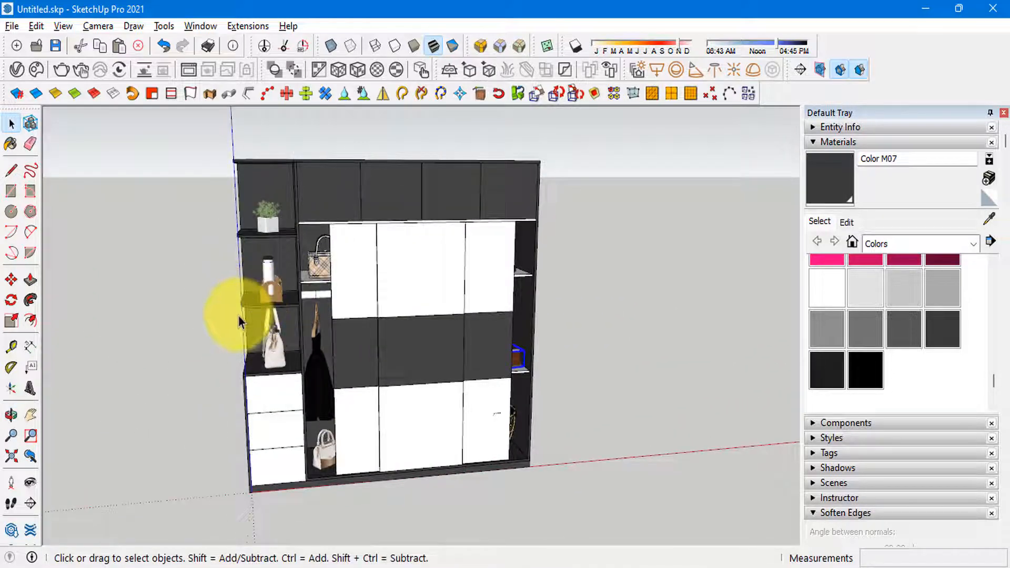
pyautogui.scroll(-1, 211, 326)
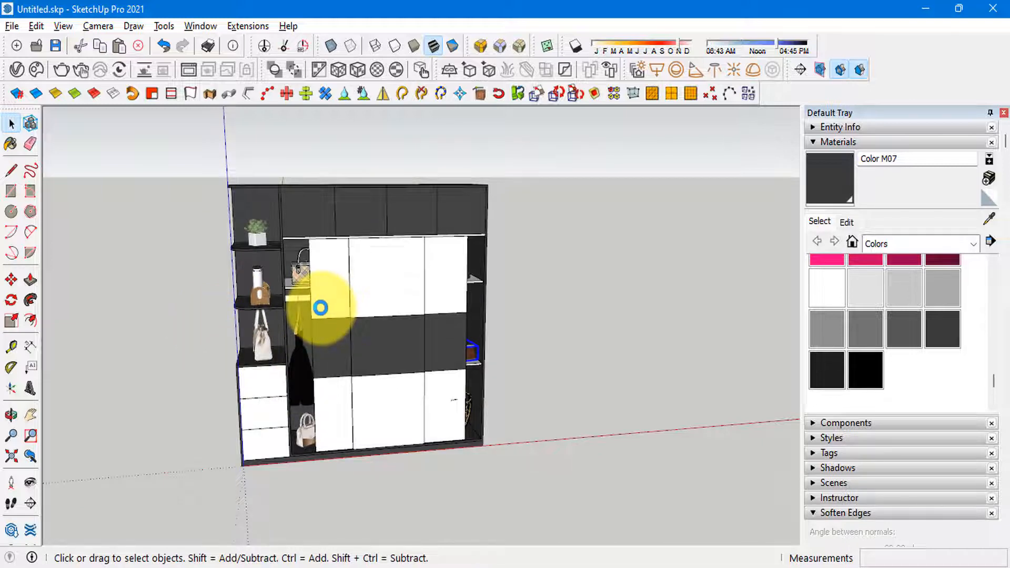
# Step: Try to bevel all edges of the drawer fronts with a 3 mm offset
pyautogui.scroll(5, 260, 377)
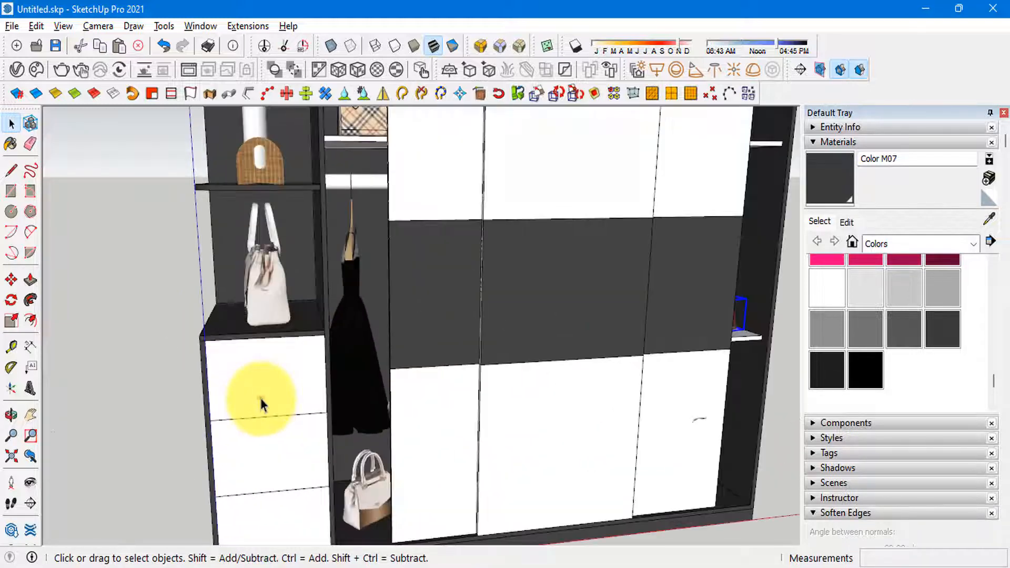
pyautogui.click(272, 379)
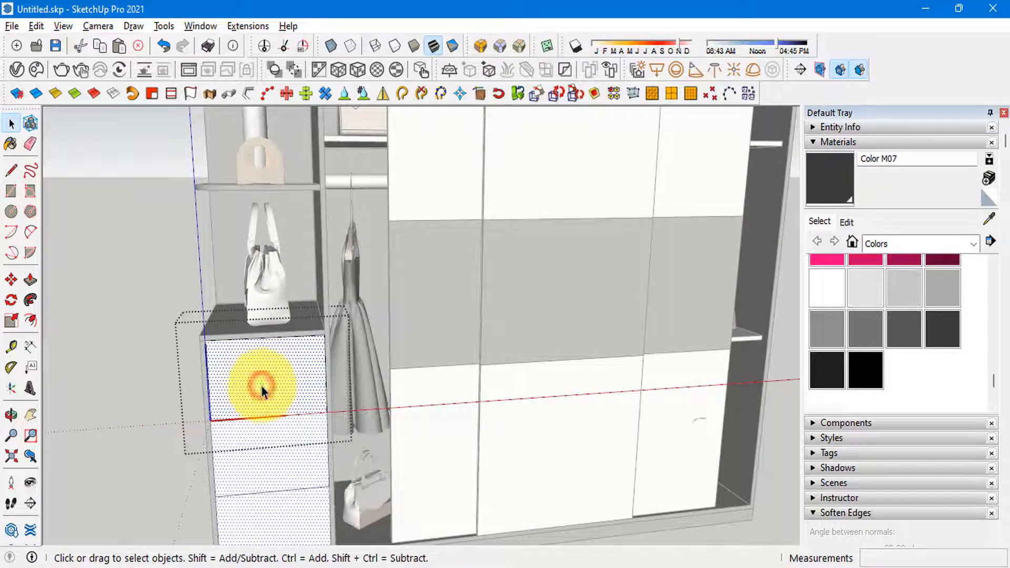
pyautogui.tripleClick(262, 388)
pyautogui.click(521, 46)
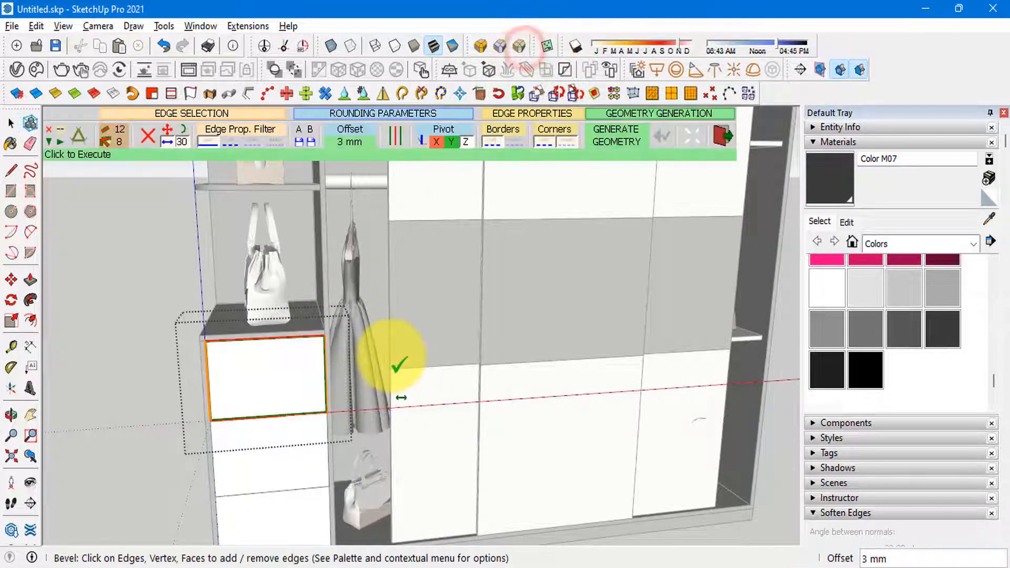
pyautogui.click(398, 358)
# Step: Purge the unused components and materials from the model
pyautogui.click(558, 158)
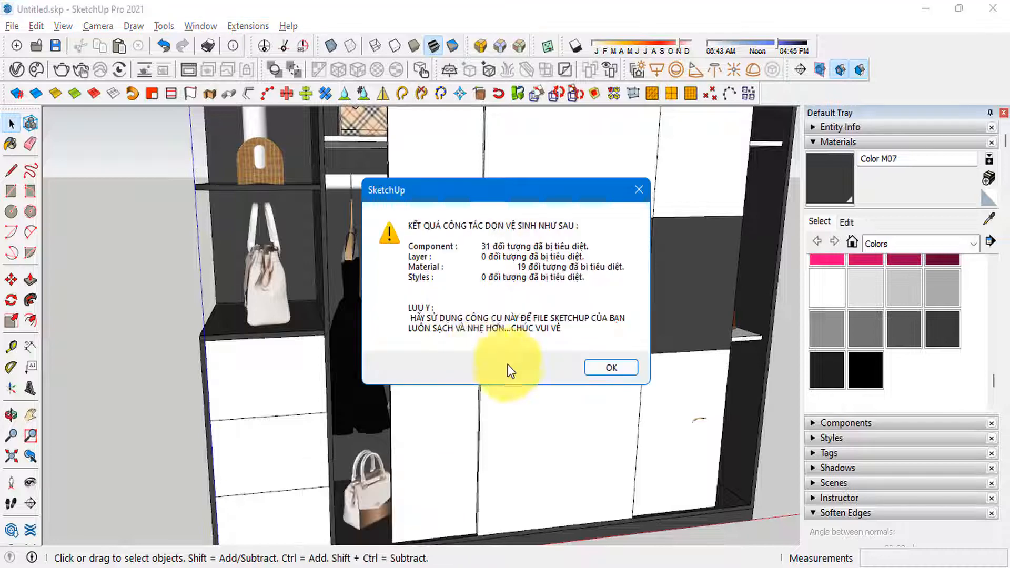
pyautogui.click(609, 368)
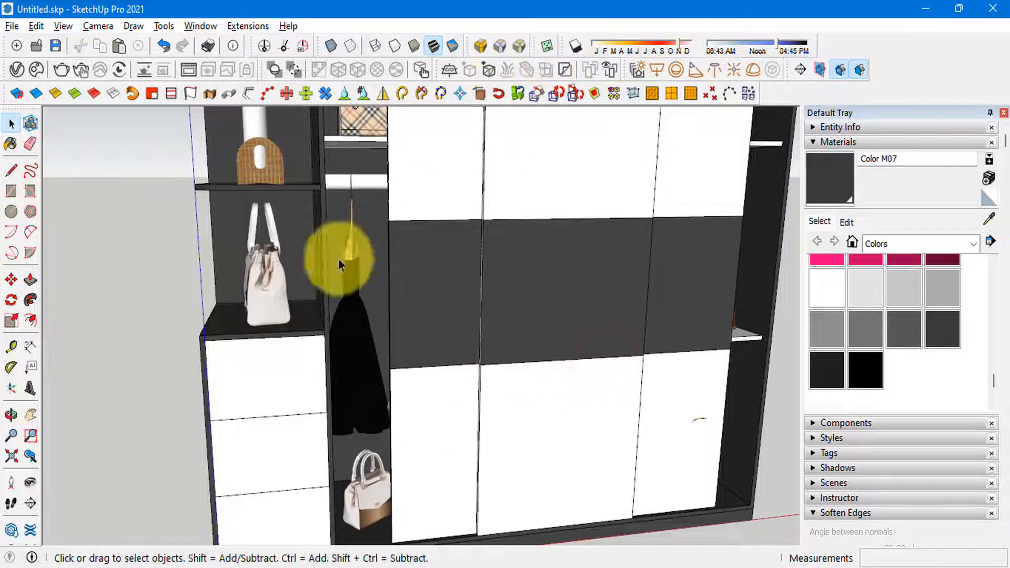
# Step: Bevel all edges of the white drawer fronts with a 3 mm offset
pyautogui.doubleClick(268, 379)
pyautogui.click(524, 46)
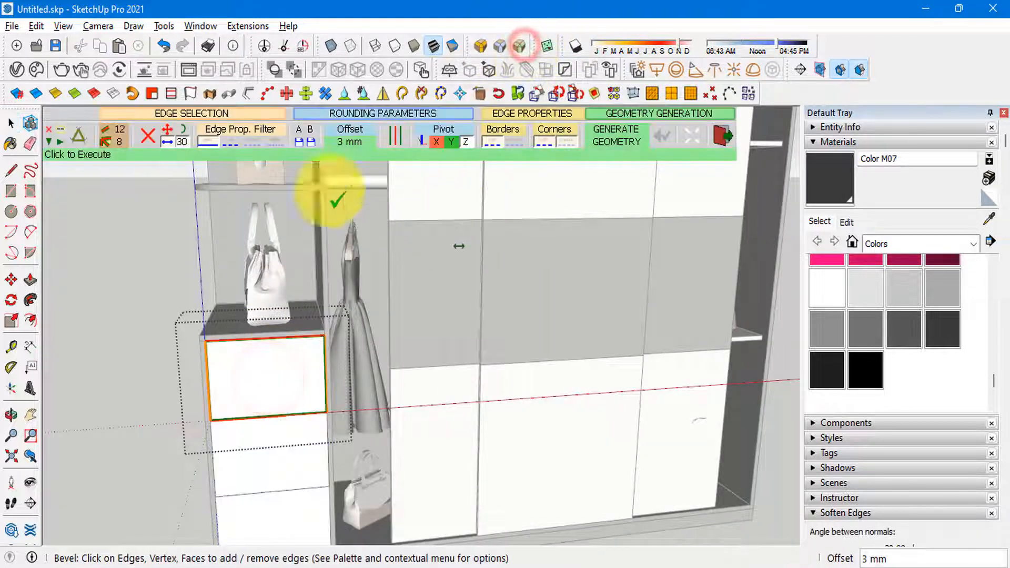
pyautogui.scroll(6, 100, 431)
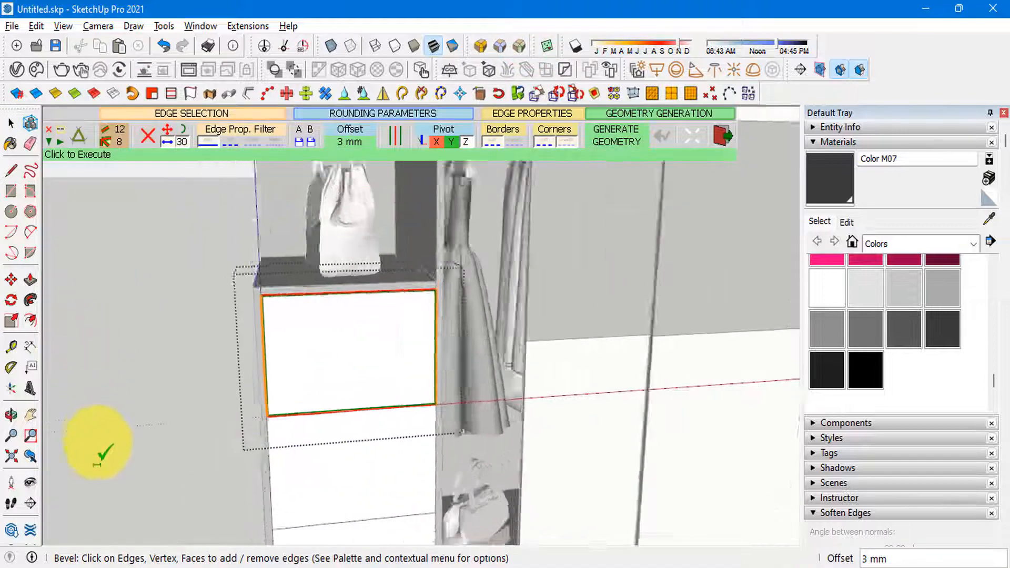
pyautogui.click(141, 336)
pyautogui.scroll(-5, 169, 321)
pyautogui.press('space')
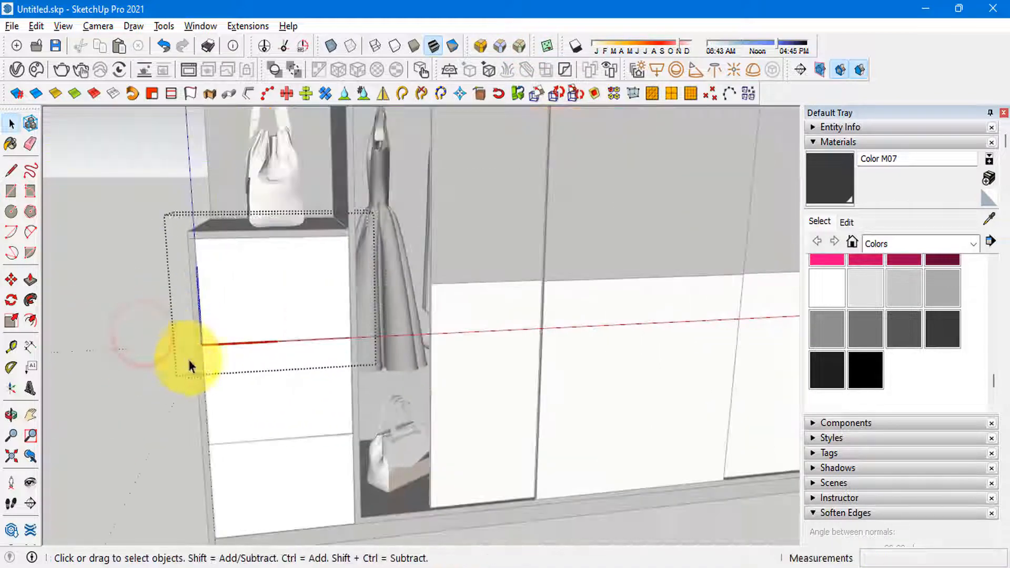
pyautogui.press('Escape')
# Step: Bevel all edges of the sliding doors with the same offset as the drawer fronts
pyautogui.scroll(-3, 304, 452)
pyautogui.tripleClick(413, 392)
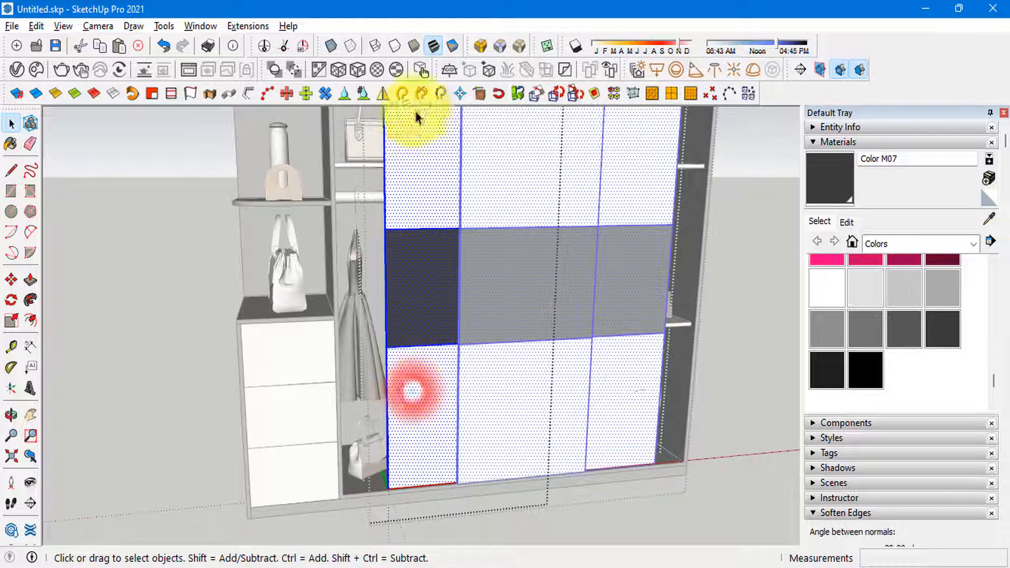
pyautogui.click(520, 46)
pyautogui.click(178, 295)
pyautogui.press('space')
pyautogui.press('Escape')
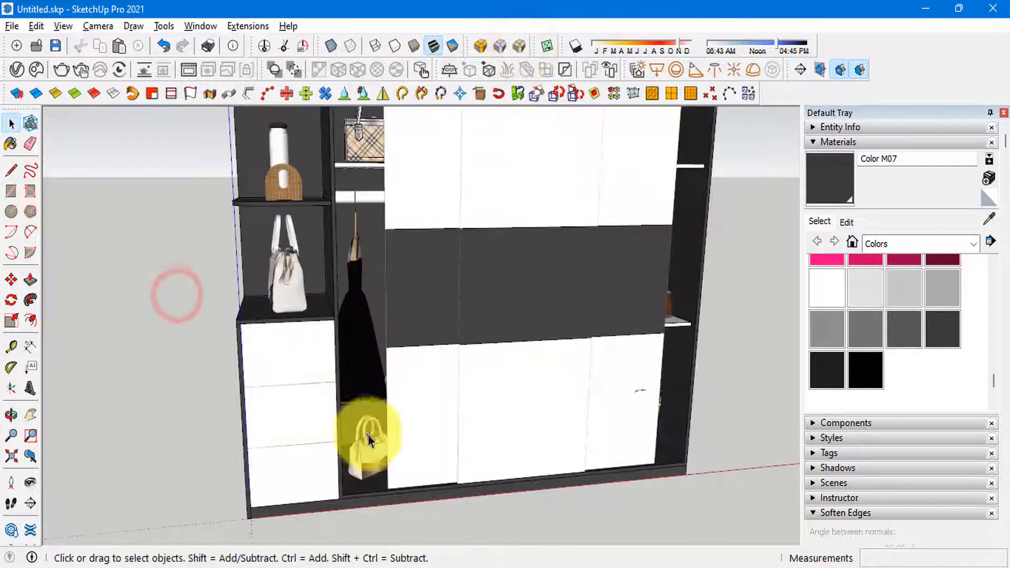
pyautogui.scroll(-3, 367, 441)
pyautogui.scroll(6, 308, 312)
pyautogui.tripleClick(293, 261)
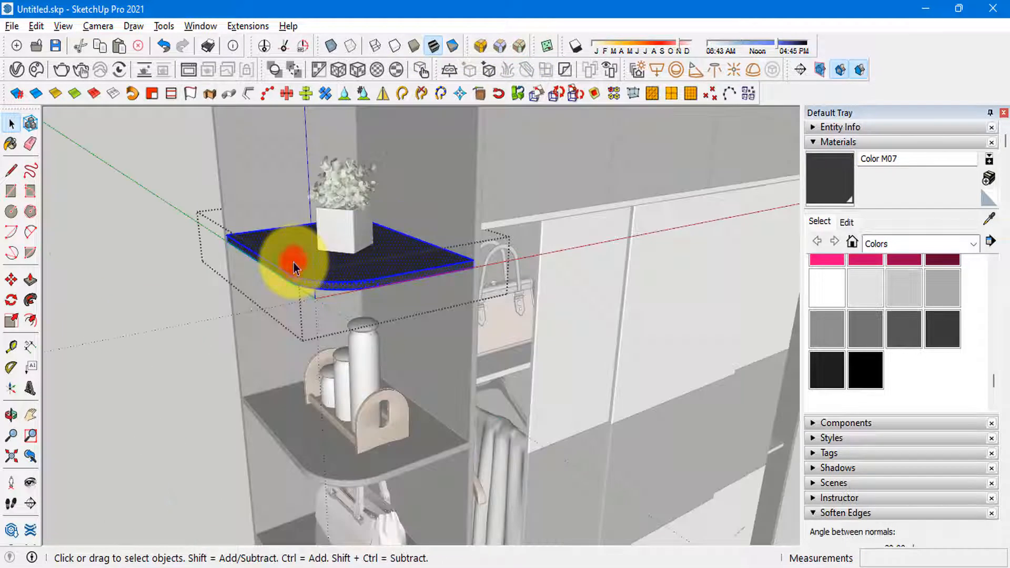
pyautogui.scroll(-4, 365, 265)
pyautogui.press('Escape')
# Step: Bevel all edges of the upper cabinet doors above the sliding doors
pyautogui.tripleClick(396, 273)
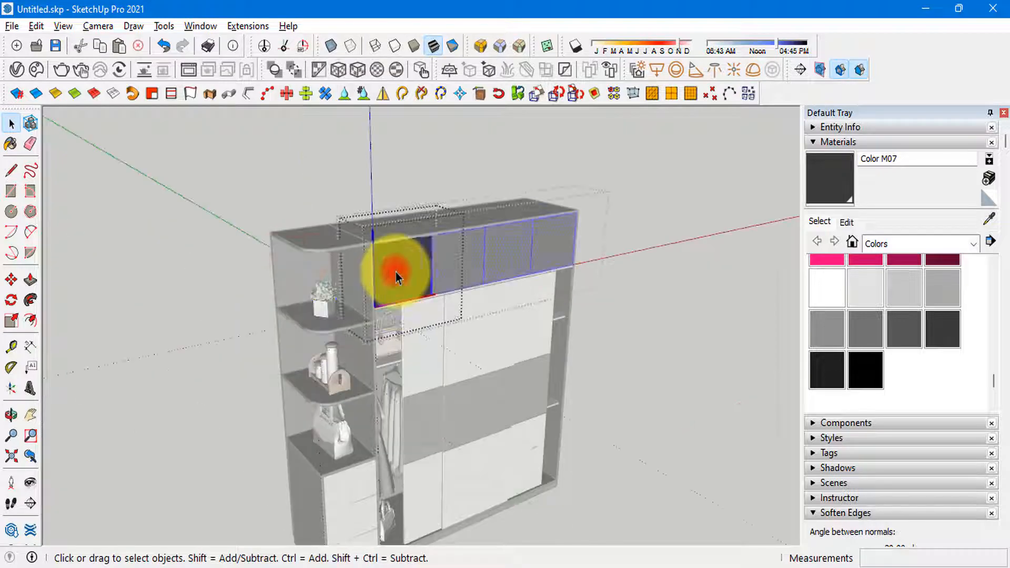
pyautogui.click(520, 46)
pyautogui.click(187, 322)
pyautogui.press('space')
pyautogui.press('Escape')
pyautogui.press('Escape')
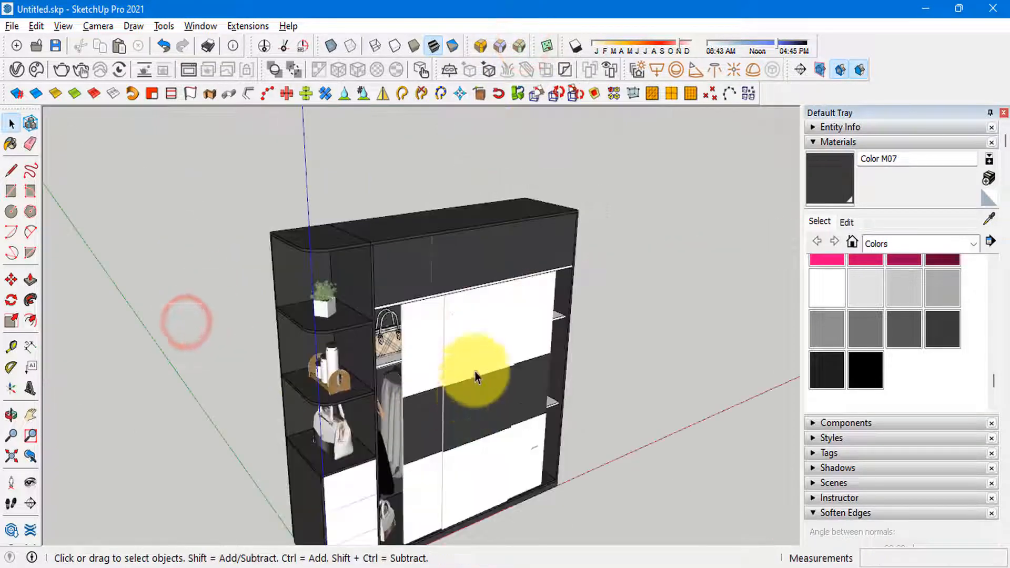
# Step: Examine the drawer fronts, sliding doors and plinth up close for edges that still need bevelling
pyautogui.moveTo(475, 376); pyautogui.dragTo(420, 208, button='middle')
pyautogui.scroll(2, 420, 209)
pyautogui.scroll(-2, 412, 223)
pyautogui.moveTo(376, 287); pyautogui.dragTo(363, 407, button='middle')
pyautogui.scroll(4, 395, 414)
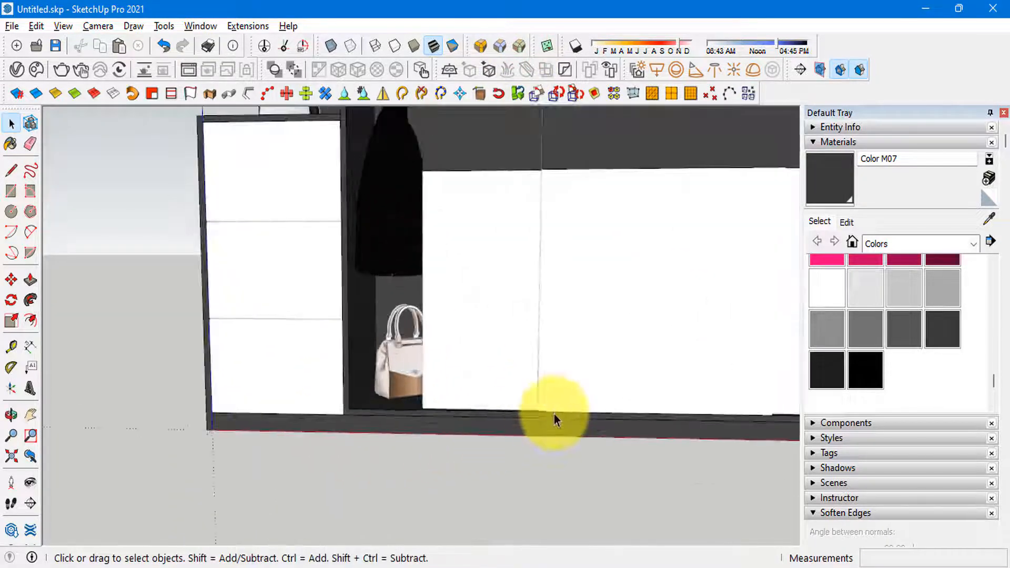
pyautogui.moveTo(554, 417); pyautogui.dragTo(457, 451, button='middle')
pyautogui.scroll(3, 267, 440)
pyautogui.scroll(-2, 192, 395)
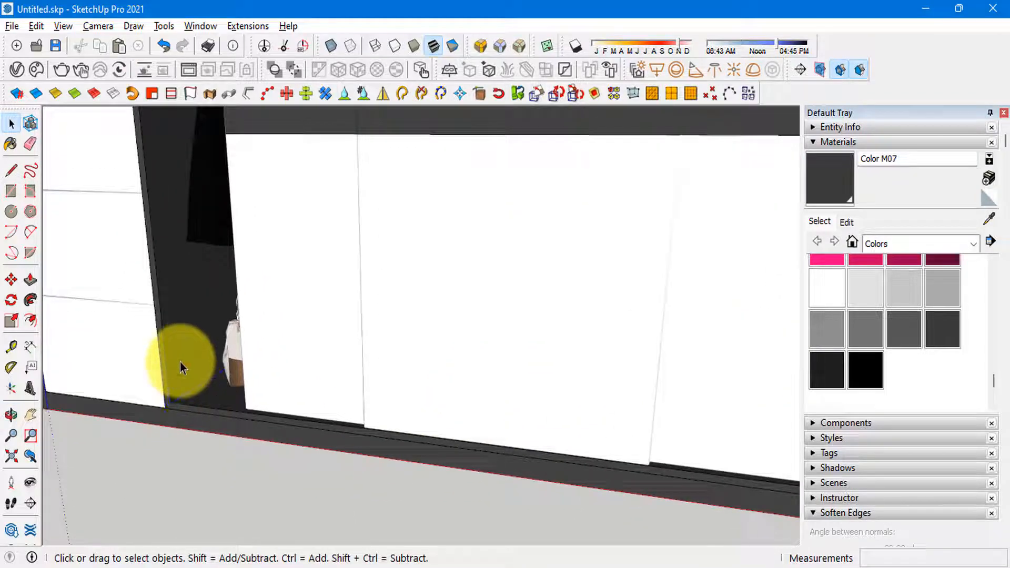
# Step: Bevel the outer edges of the main wardrobe carcass frame with a 3 mm offset
pyautogui.scroll(-5, 181, 367)
pyautogui.moveTo(371, 462); pyautogui.dragTo(453, 338, button='middle')
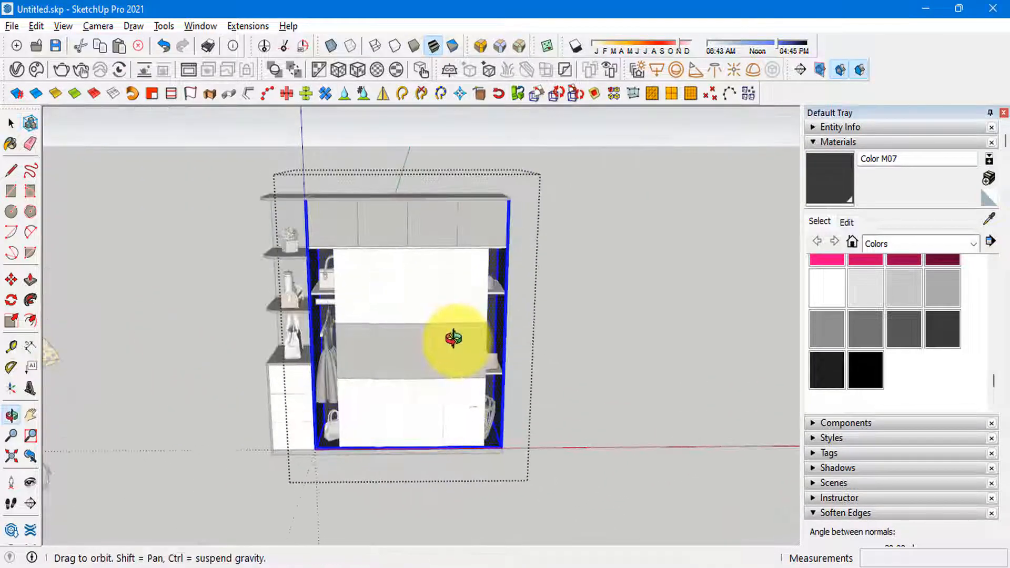
pyautogui.scroll(5, 370, 316)
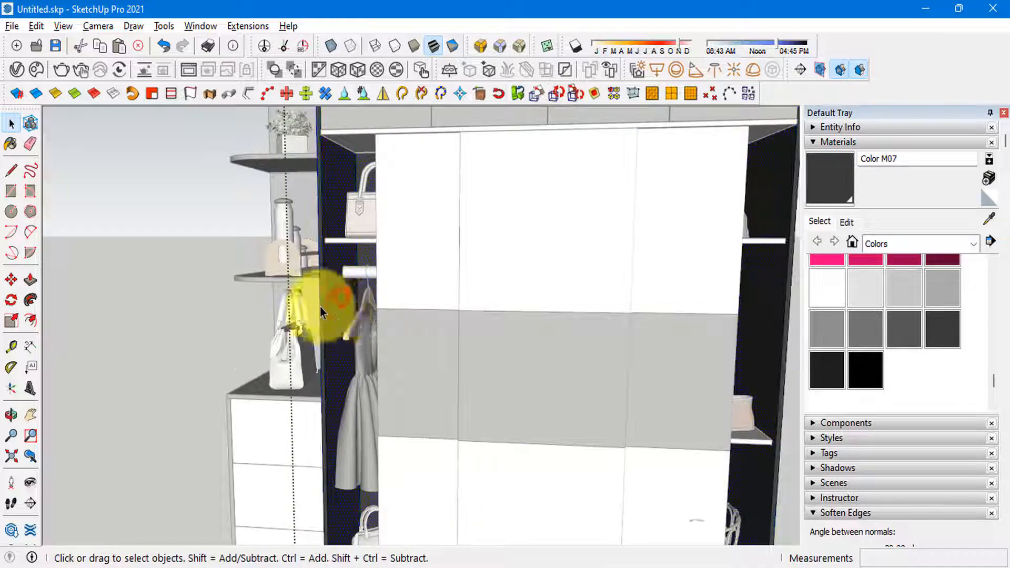
pyautogui.scroll(3, 320, 307)
pyautogui.scroll(-7, 326, 281)
pyautogui.scroll(7, 593, 476)
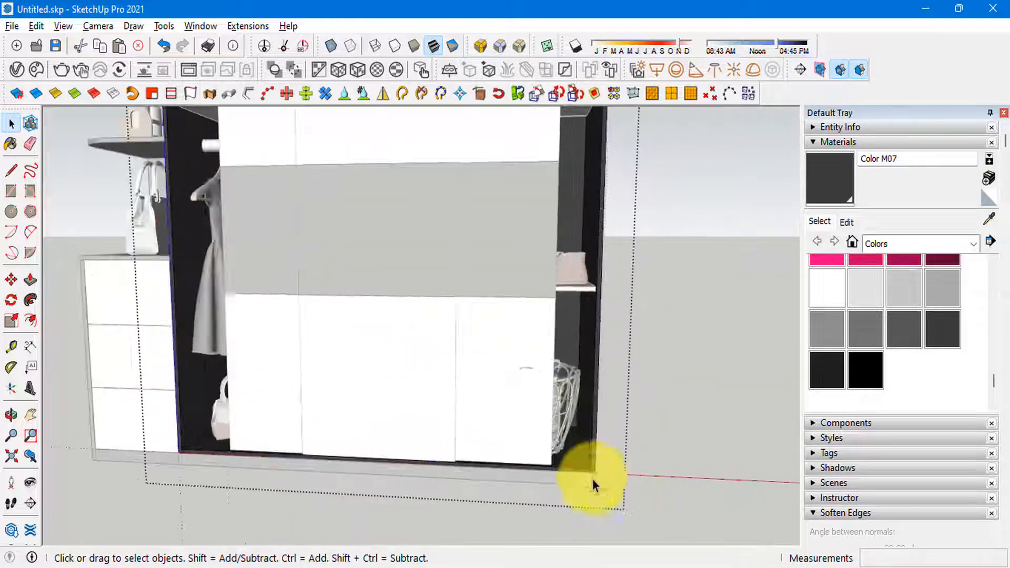
pyautogui.scroll(-2, 602, 462)
pyautogui.click(518, 47)
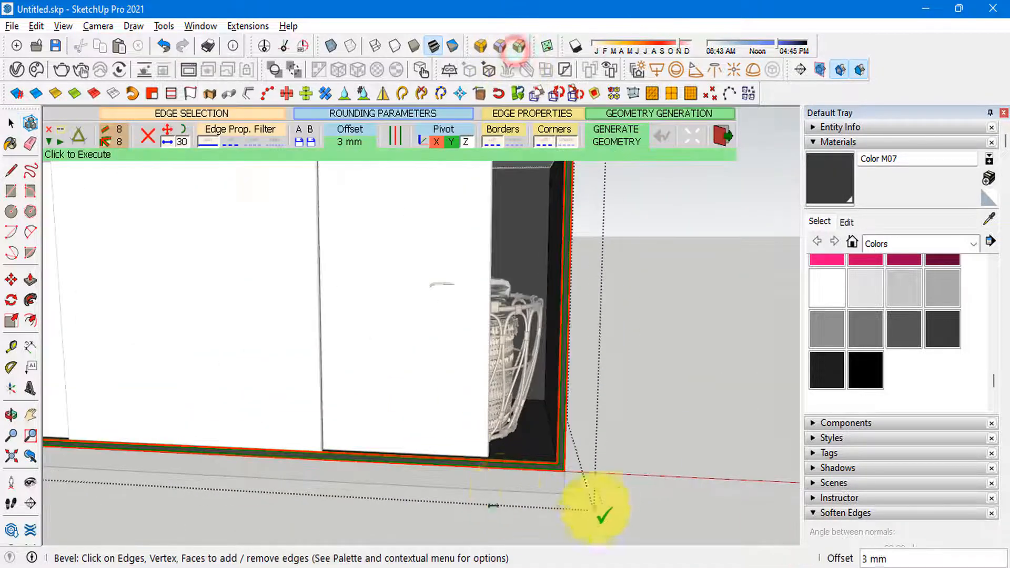
pyautogui.scroll(-5, 600, 513)
pyautogui.press('space')
pyautogui.click(695, 381)
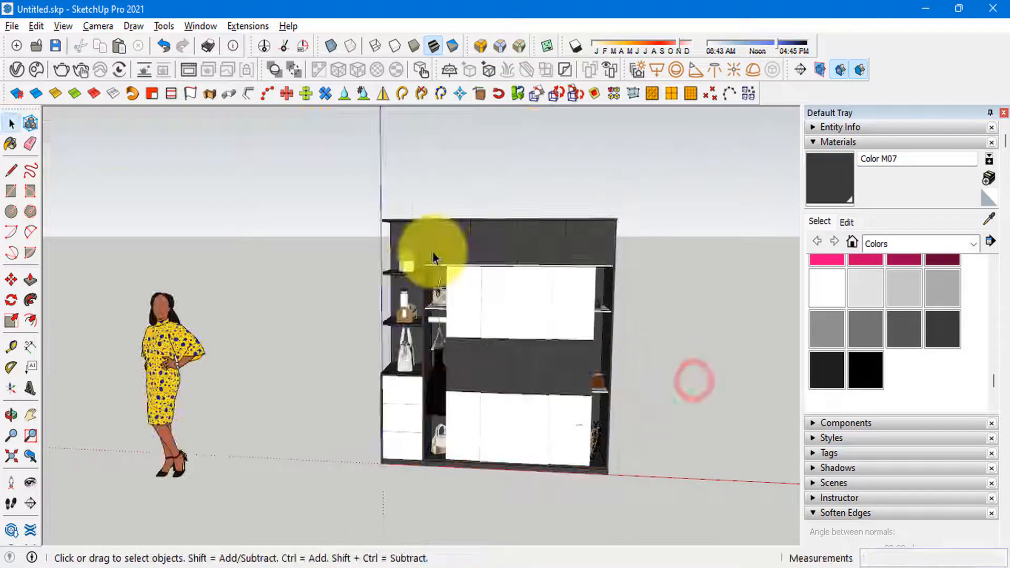
# Step: Bevel the edges of the long dark top panel above the upper cabinets
pyautogui.scroll(8, 473, 206)
pyautogui.moveTo(478, 204); pyautogui.dragTo(256, 343, button='middle')
pyautogui.click(410, 195)
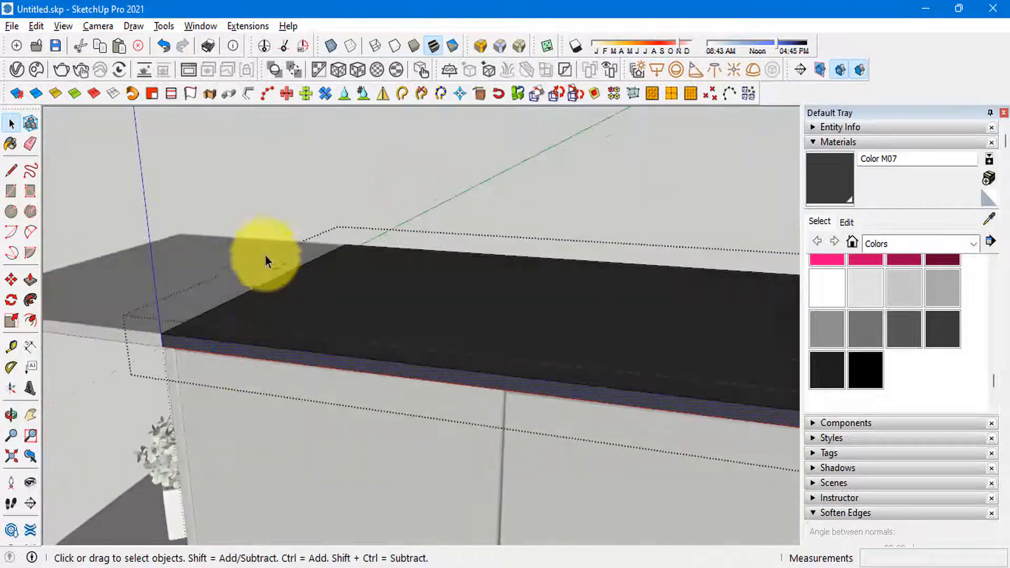
pyautogui.scroll(-3, 265, 256)
pyautogui.click(521, 47)
pyautogui.click(319, 188)
pyautogui.press('space')
pyautogui.click(319, 183)
pyautogui.scroll(-7, 253, 212)
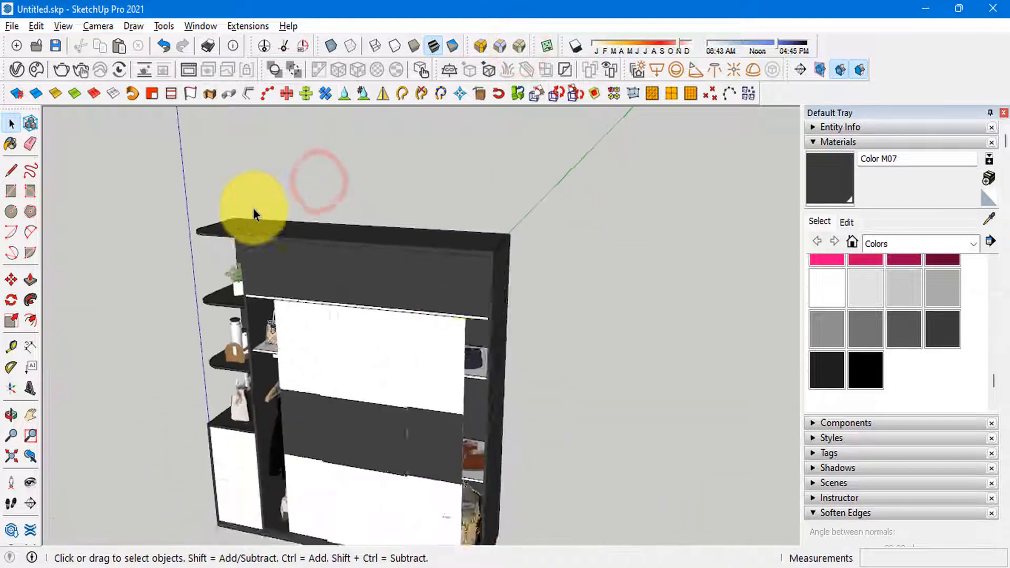
# Step: Bevel the edges of the white horizontal rail above the sliding doors with a 3 mm offset
pyautogui.scroll(1, 254, 212)
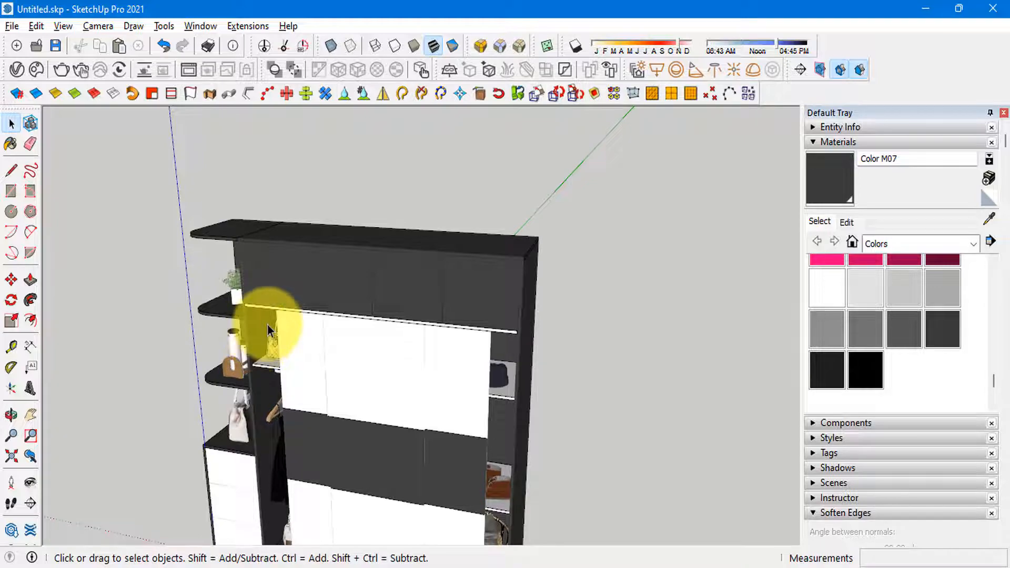
pyautogui.scroll(9, 270, 325)
pyautogui.moveTo(271, 315)
pyautogui.mouseDown(button='middle')
pyautogui.moveTo(342, 161)
pyautogui.moveTo(457, 193)
pyautogui.mouseUp(button='middle')
pyautogui.click(367, 213)
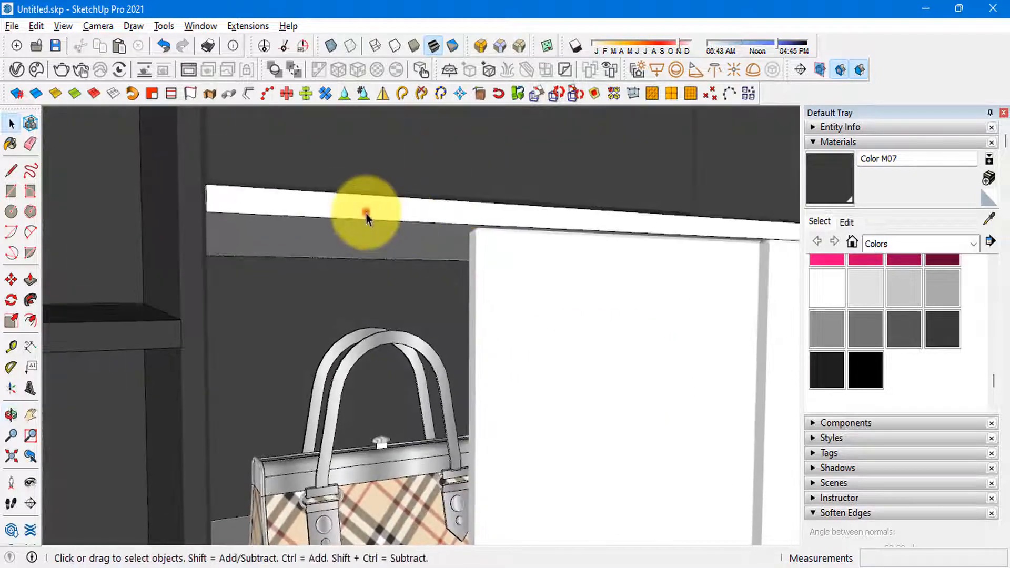
pyautogui.tripleClick(366, 214)
pyautogui.scroll(-5, 234, 309)
pyautogui.click(521, 48)
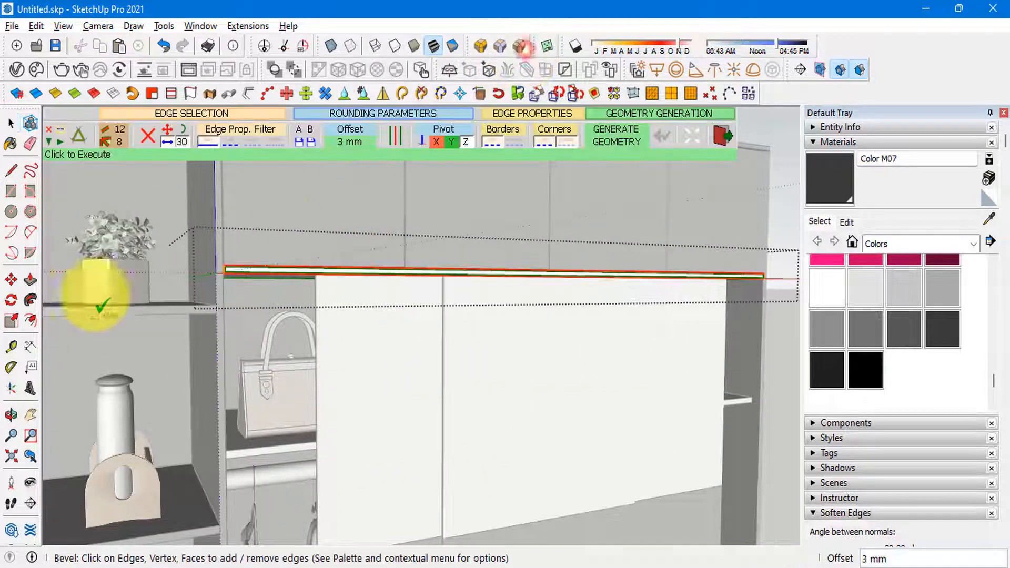
pyautogui.click(85, 182)
pyautogui.press('space')
pyautogui.press('Escape')
pyautogui.scroll(-9, 217, 314)
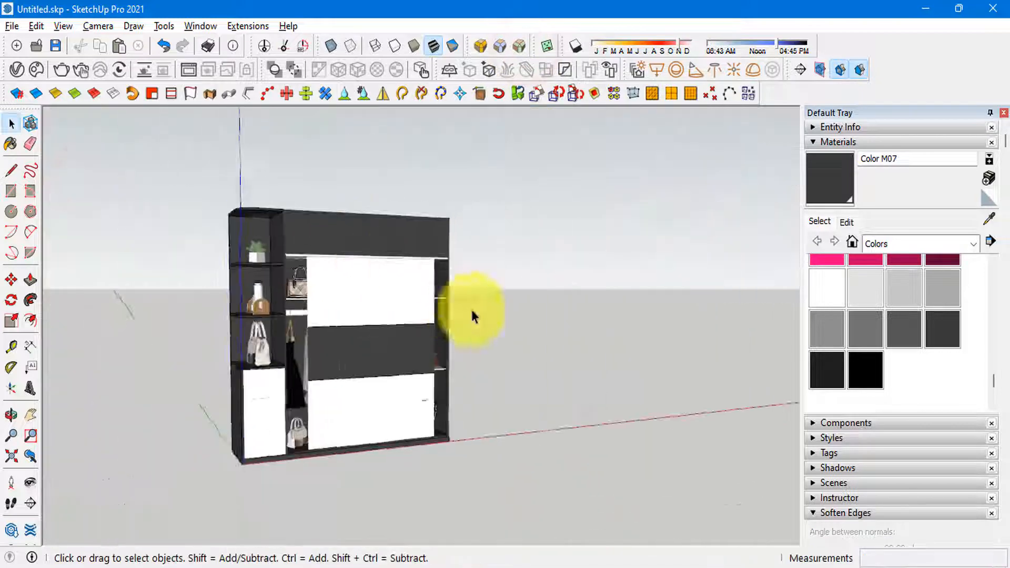
# Step: Examine the wardrobe's plinth, sliding doors, drawers and side shelving up close and from a distance
pyautogui.moveTo(473, 315); pyautogui.dragTo(347, 504, button='middle')
pyautogui.scroll(3, 347, 504)
pyautogui.scroll(3, 321, 484)
pyautogui.moveTo(357, 440); pyautogui.dragTo(473, 331, button='middle')
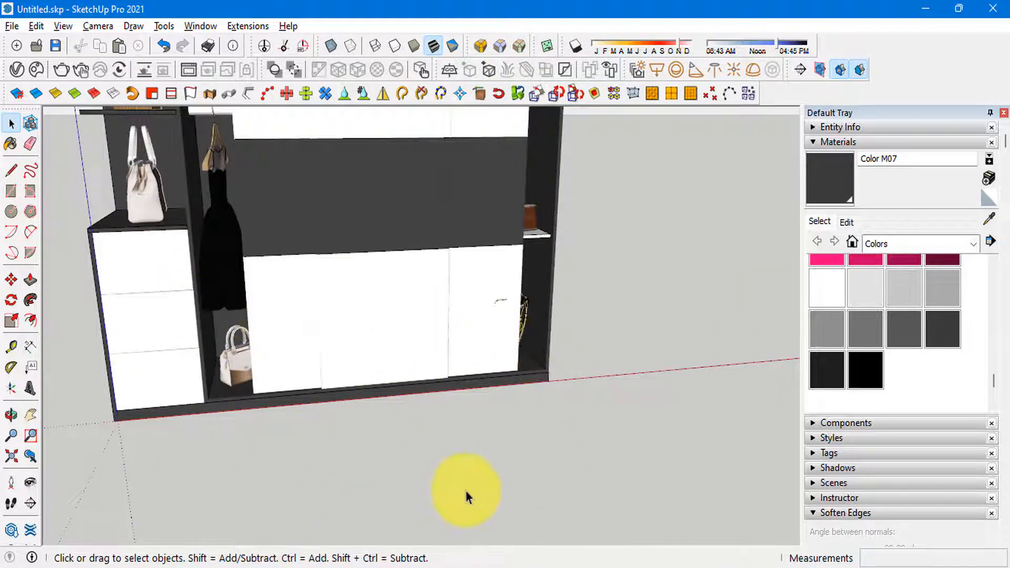
pyautogui.scroll(-4, 466, 494)
pyautogui.moveTo(479, 492); pyautogui.dragTo(468, 326, button='middle')
pyautogui.scroll(2, 354, 258)
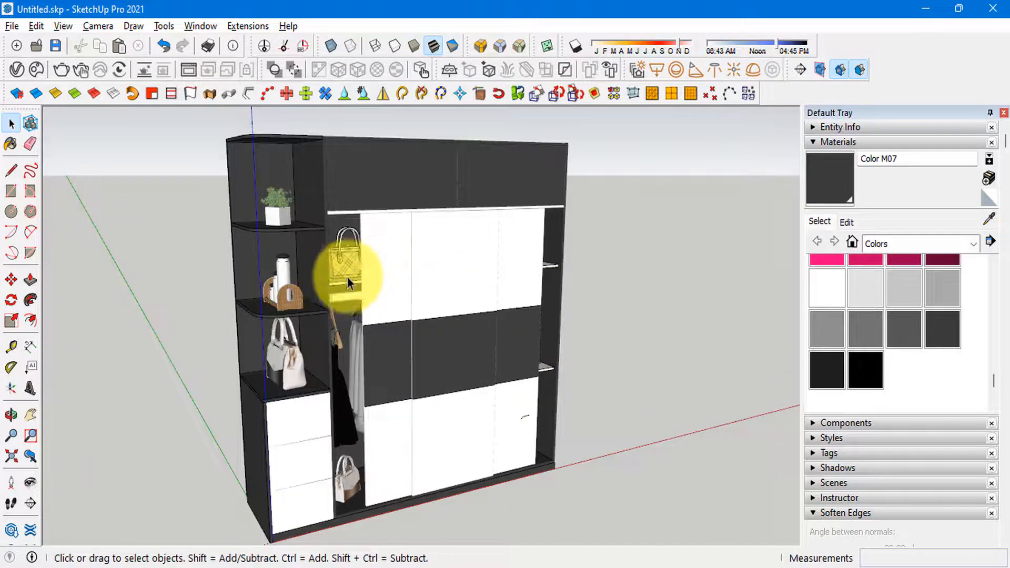
pyautogui.scroll(3, 339, 275)
pyautogui.moveTo(333, 214); pyautogui.dragTo(508, 299, button='middle')
pyautogui.scroll(-3, 303, 318)
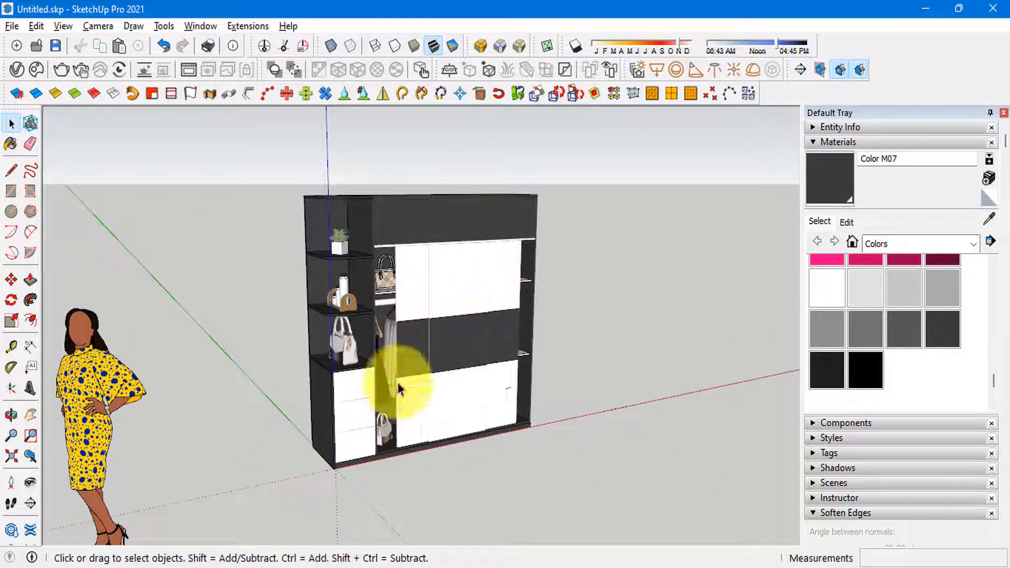
# Step: Frame the whole wardrobe in two-point perspective from the open-shelving side
pyautogui.moveTo(364, 381); pyautogui.dragTo(453, 357, button='middle')
pyautogui.click(98, 26)
pyautogui.click(132, 138)
pyautogui.moveTo(447, 389); pyautogui.dragTo(451, 241)
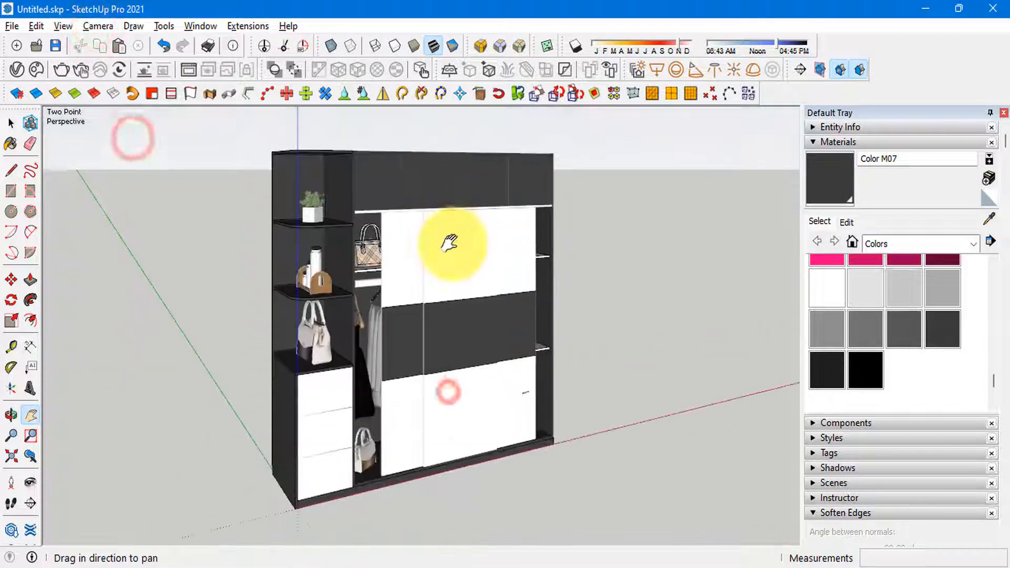
pyautogui.click(105, 25)
pyautogui.click(171, 260)
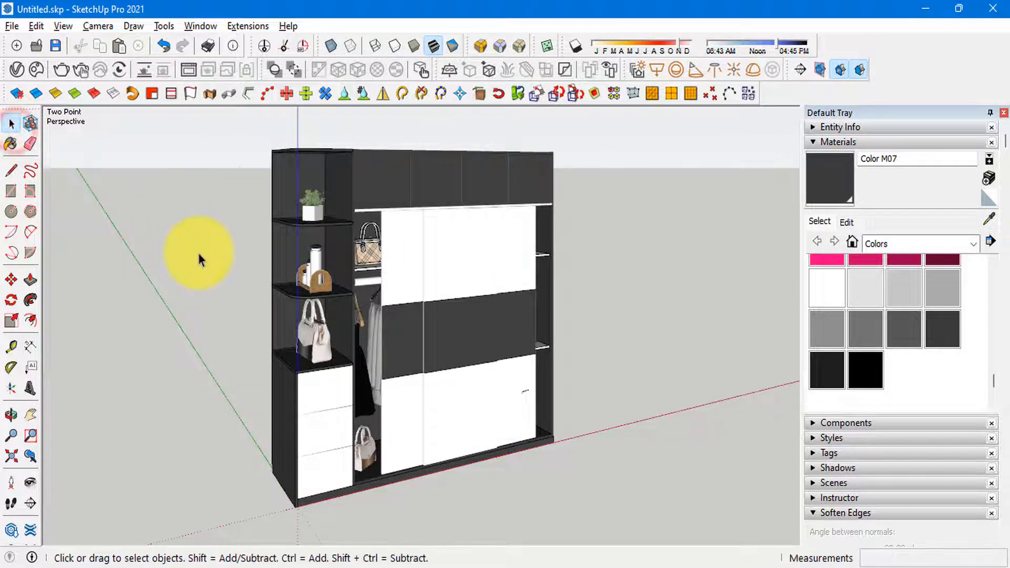
pyautogui.press('F1')
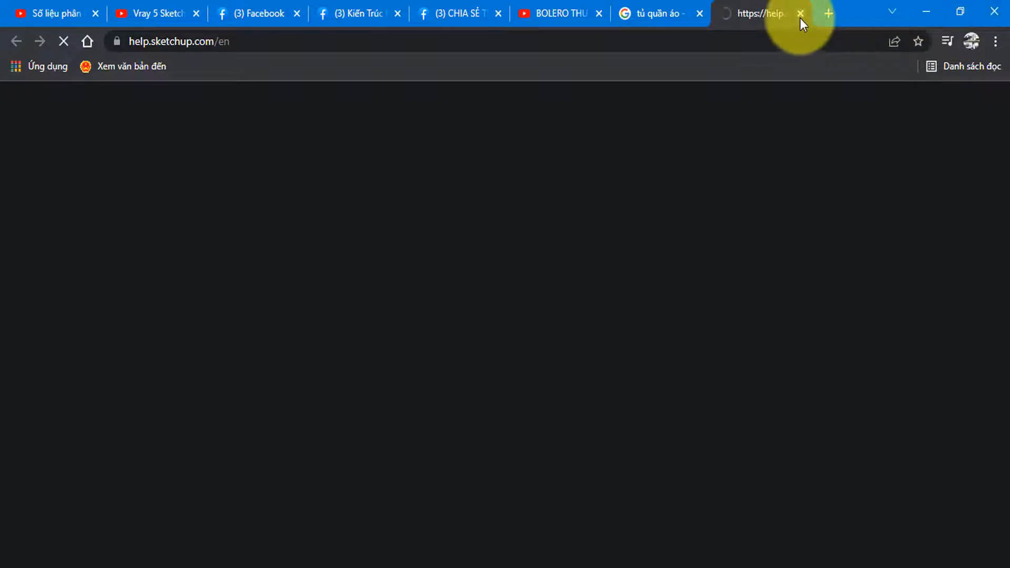
pyautogui.click(800, 15)
pyautogui.click(922, 11)
# Step: Create a scene from the current two-point perspective view, saving the style changes as a new style
pyautogui.press('F2')
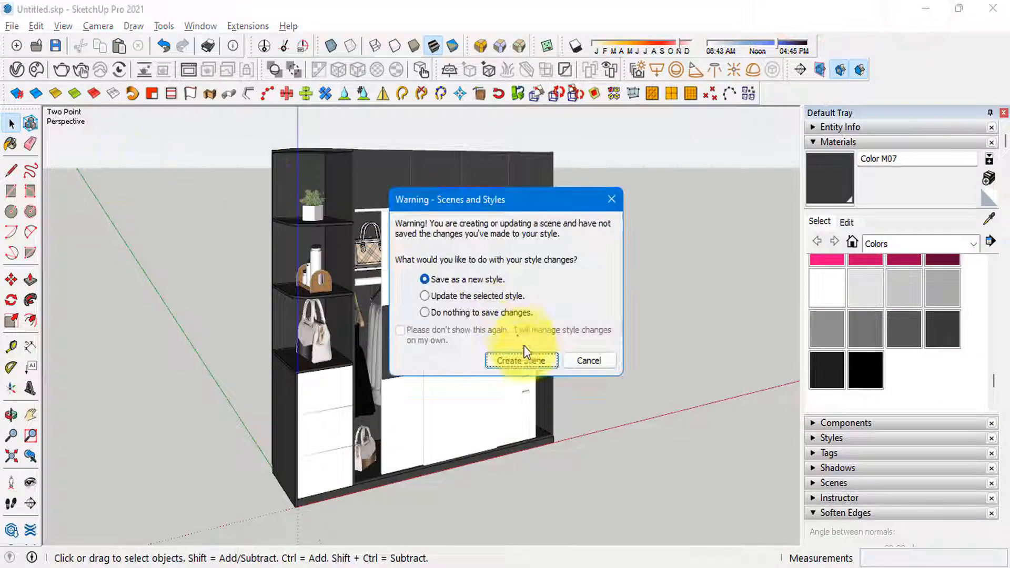
pyautogui.click(523, 362)
# Step: Frame the wardrobe in two-point perspective from its closed side panel and save the view as a second scene
pyautogui.moveTo(558, 303); pyautogui.dragTo(406, 322, button='middle')
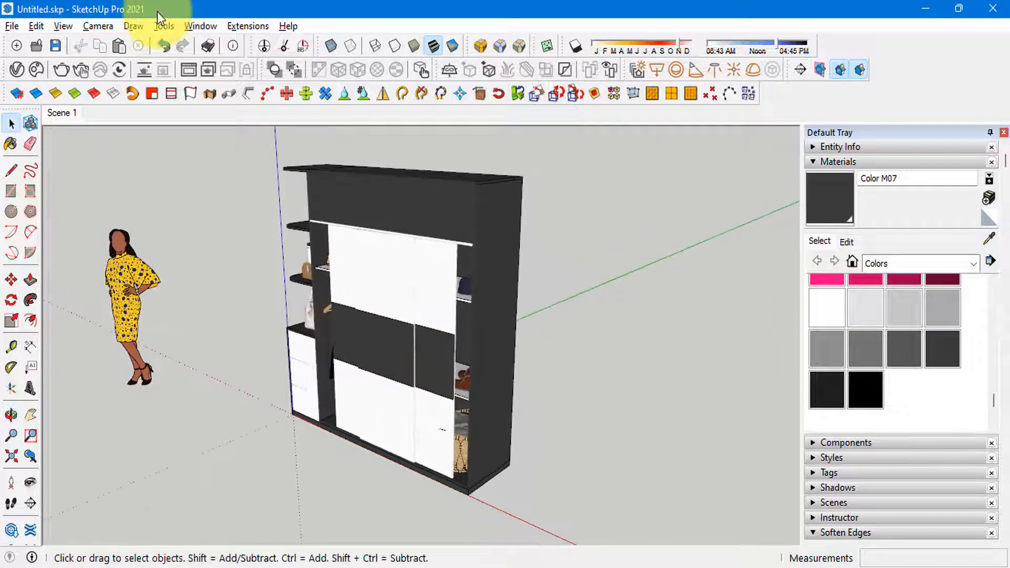
pyautogui.click(98, 26)
pyautogui.click(132, 137)
pyautogui.moveTo(379, 244); pyautogui.dragTo(394, 275)
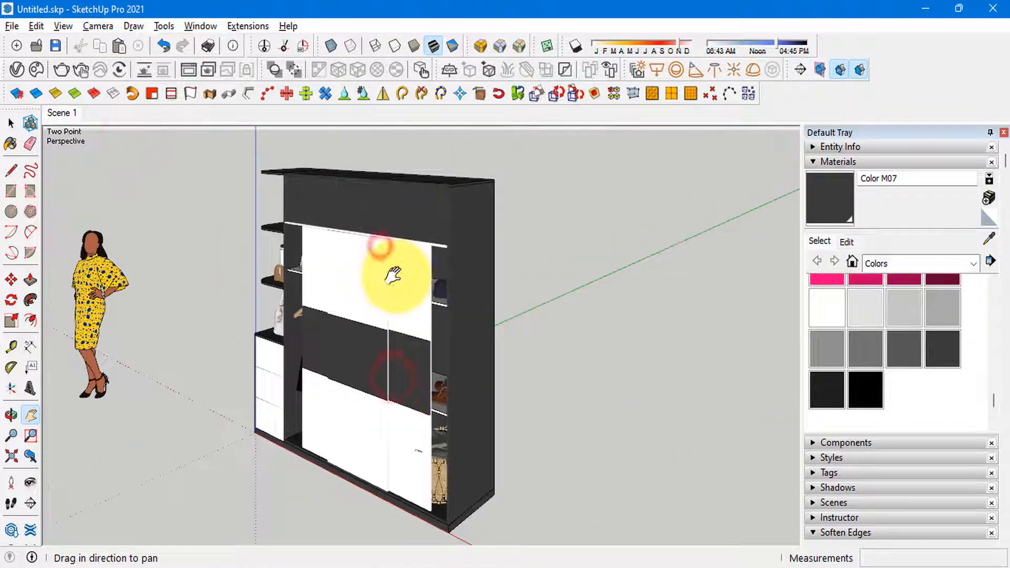
pyautogui.click(90, 27)
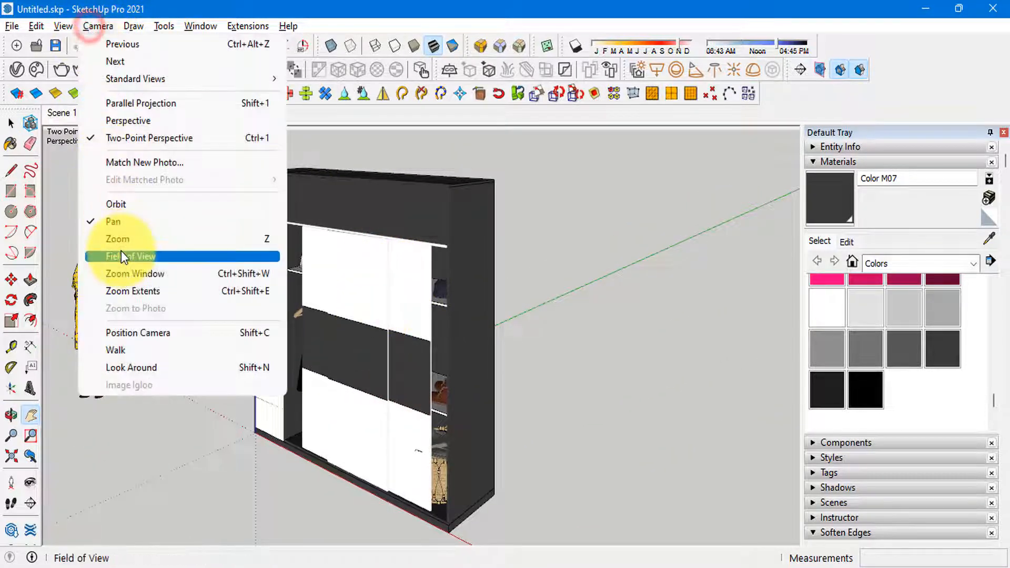
pyautogui.click(121, 253)
pyautogui.click(11, 121)
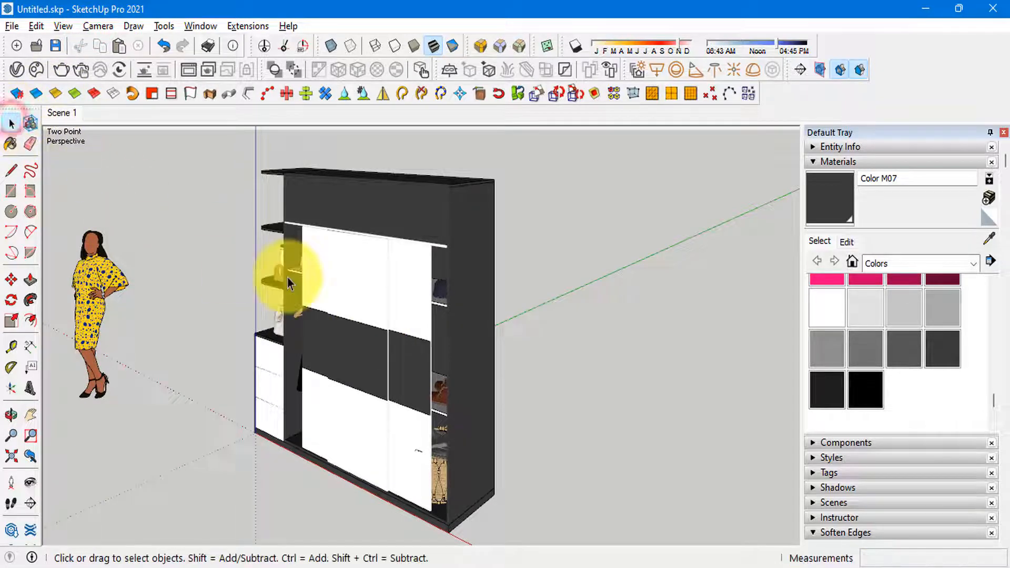
pyautogui.hotkey('alt', 'a')
# Step: Frame the wardrobe nearly head-on in two-point perspective and save the view as a third scene
pyautogui.moveTo(374, 338); pyautogui.dragTo(555, 269, button='middle')
pyautogui.click(97, 26)
pyautogui.click(135, 137)
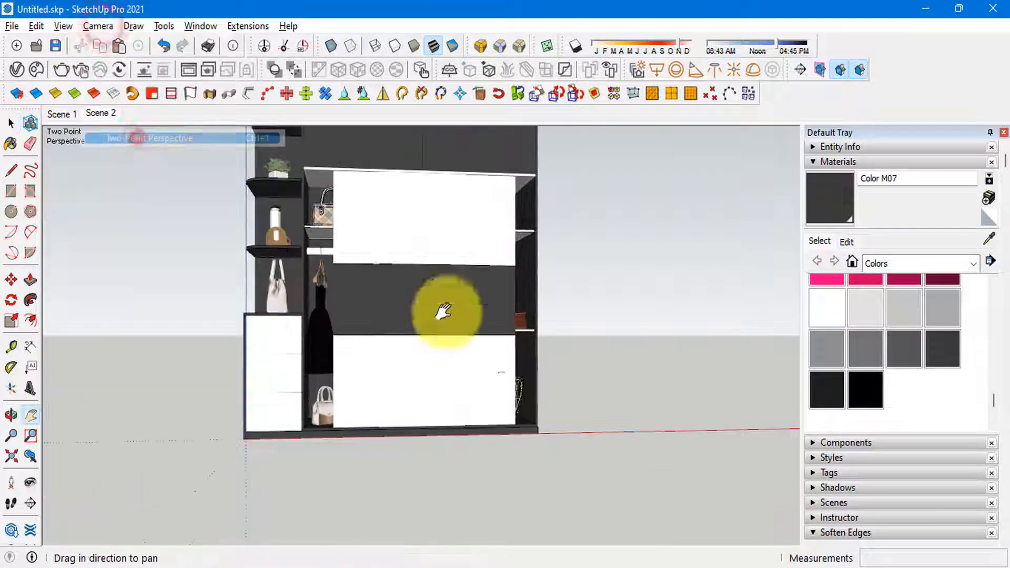
pyautogui.moveTo(427, 265); pyautogui.dragTo(443, 329)
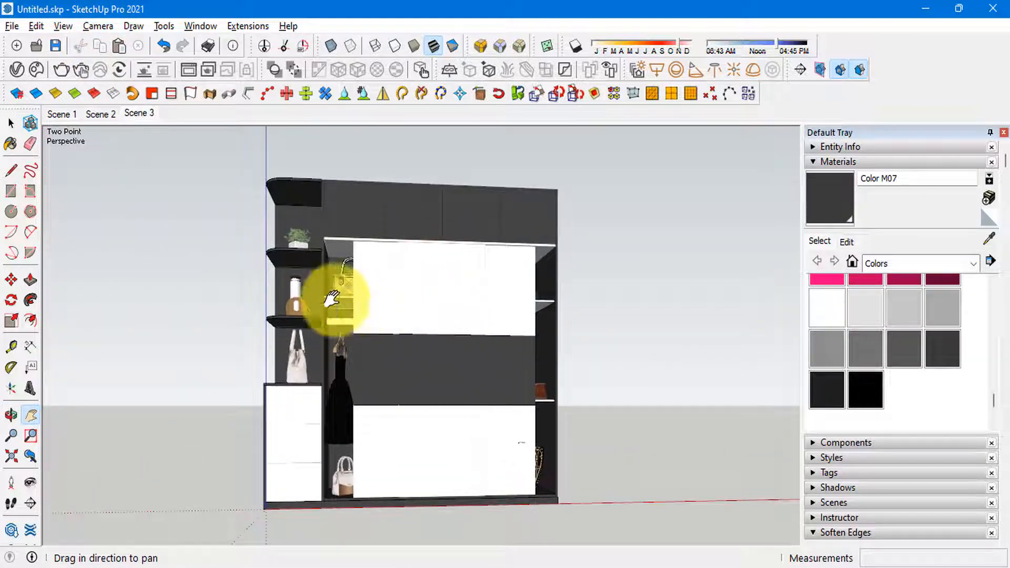
pyautogui.press('space')
pyautogui.scroll(-2, 285, 250)
pyautogui.moveTo(421, 298); pyautogui.dragTo(580, 401, button='middle')
pyautogui.scroll(3, 284, 310)
pyautogui.moveTo(263, 305); pyautogui.dragTo(356, 336, button='middle')
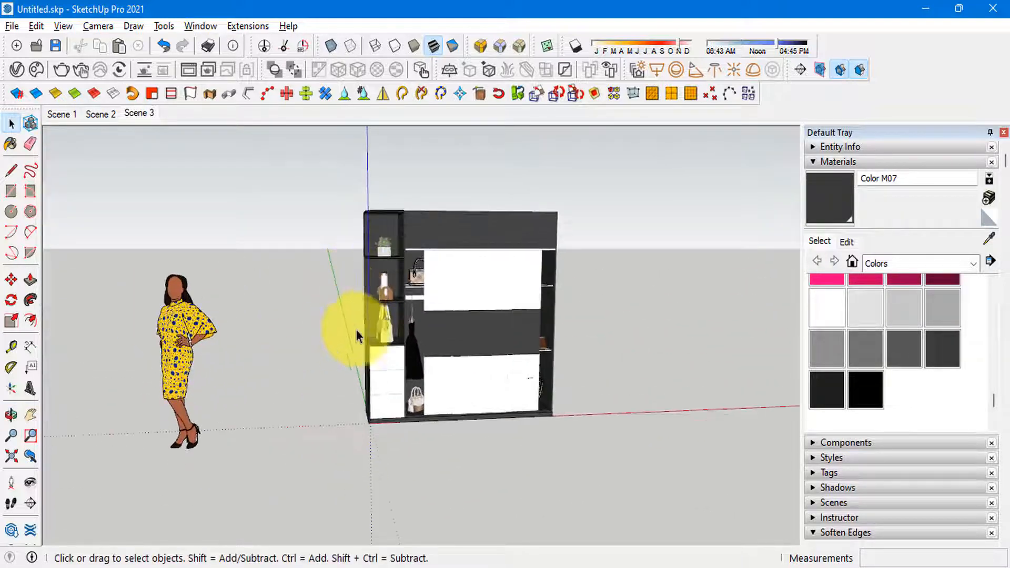